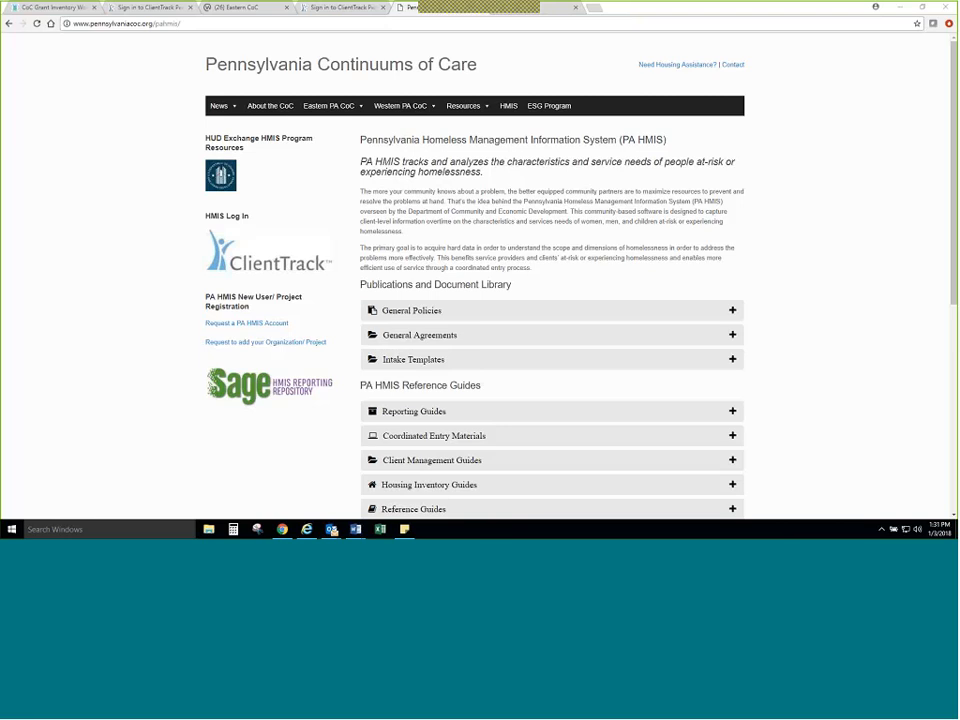
Step: Review the Intake Templates and Coordinated Entry Materials sections on the PA HMIS page
mouse_move(485, 4)
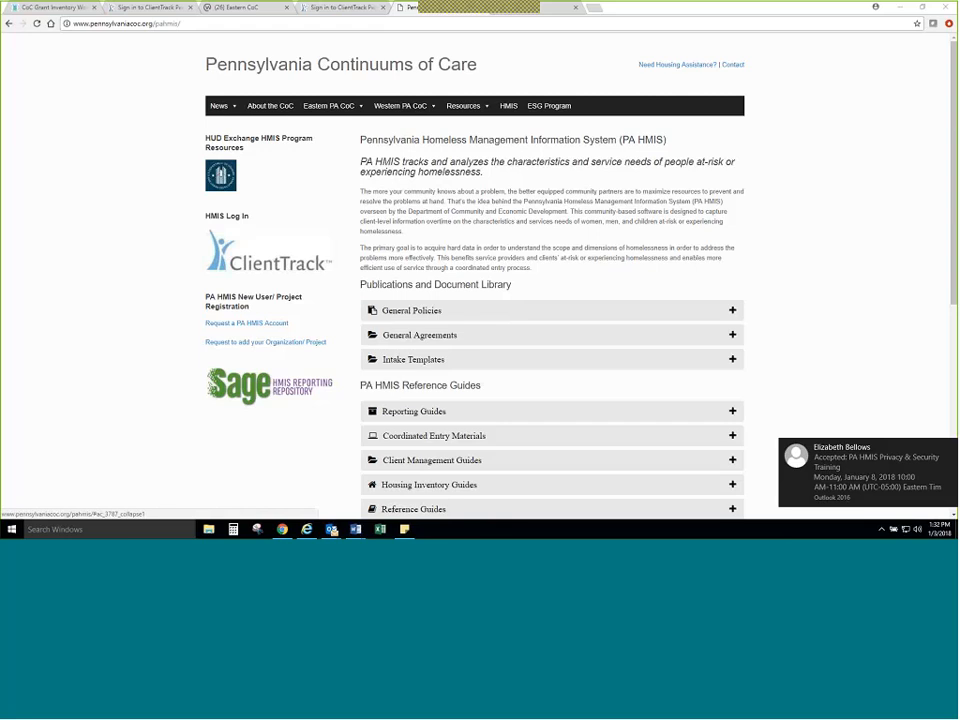
left_click(733, 359)
scroll(727, 265, "down", 2)
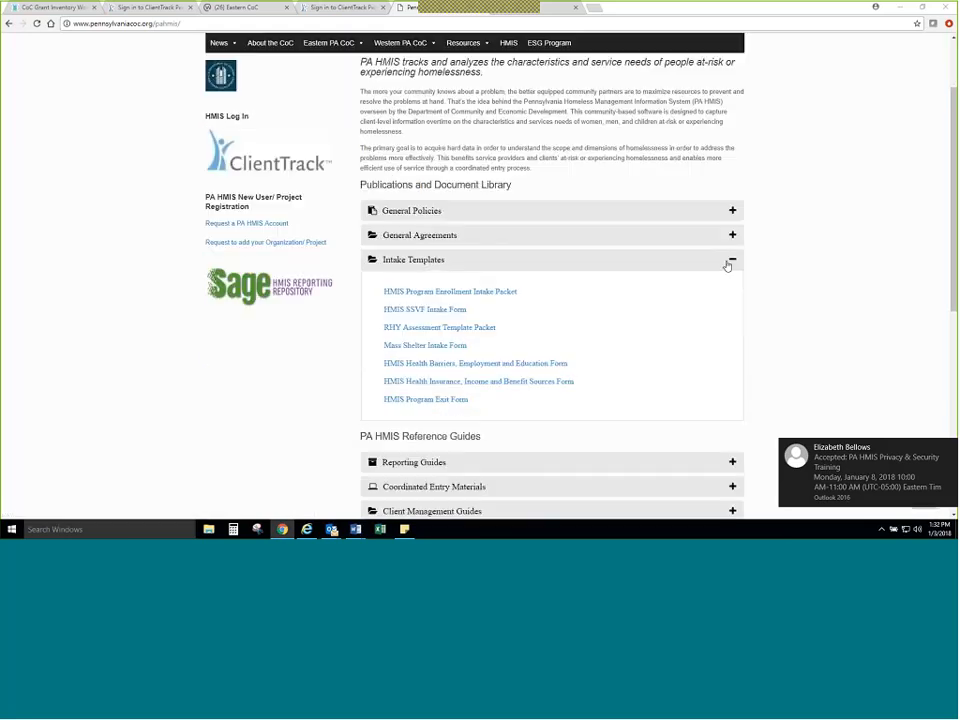
left_click(728, 263)
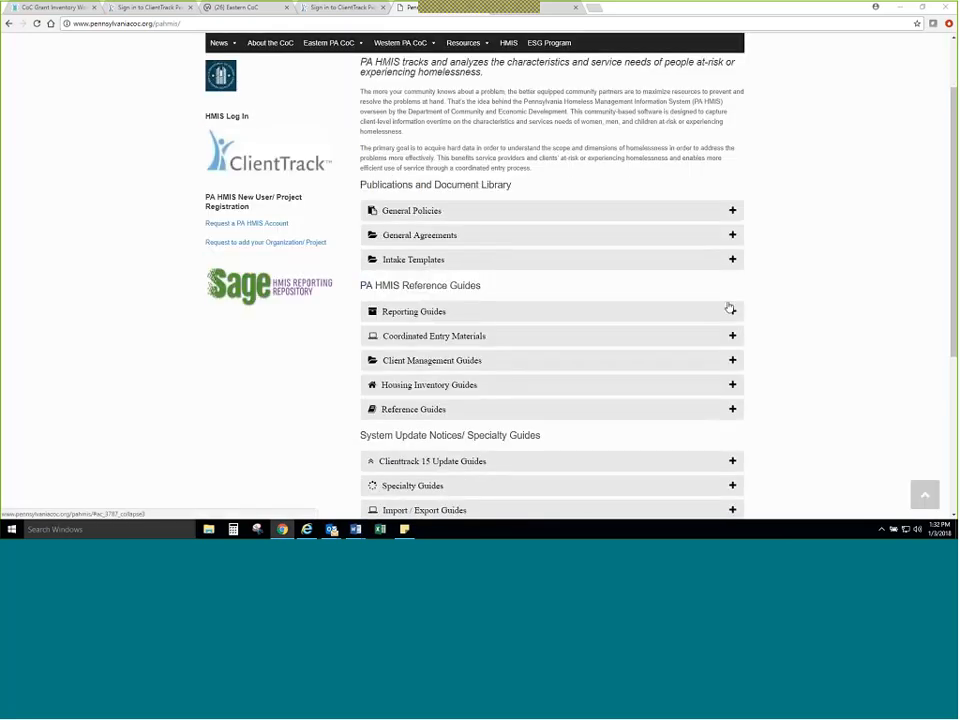
scroll(716, 312, "down", 2)
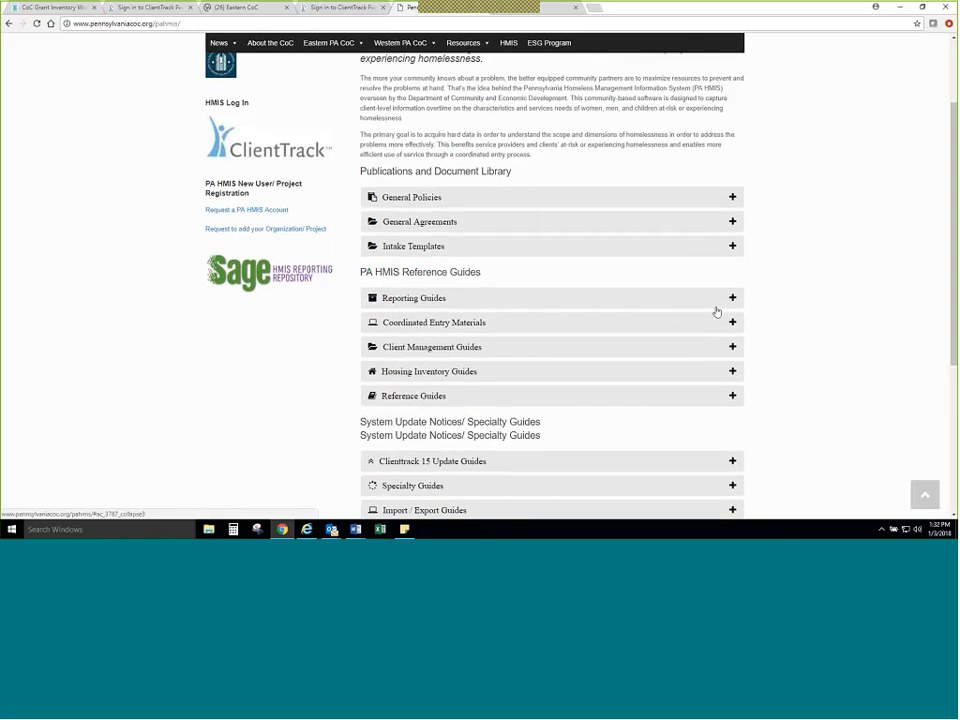
left_click(731, 237)
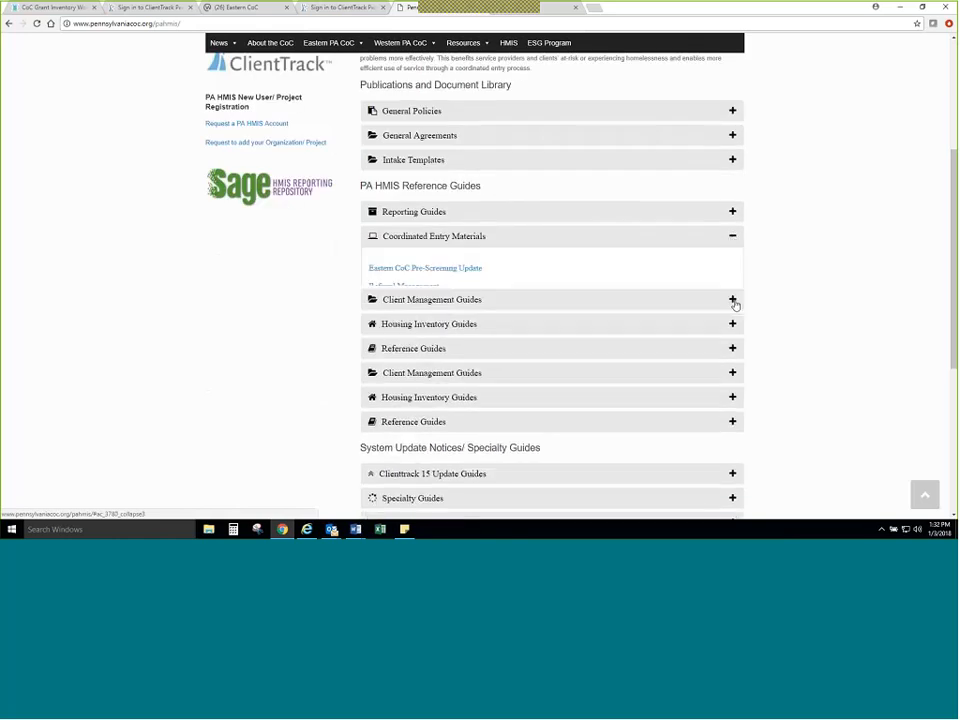
scroll(734, 308, "down", 2)
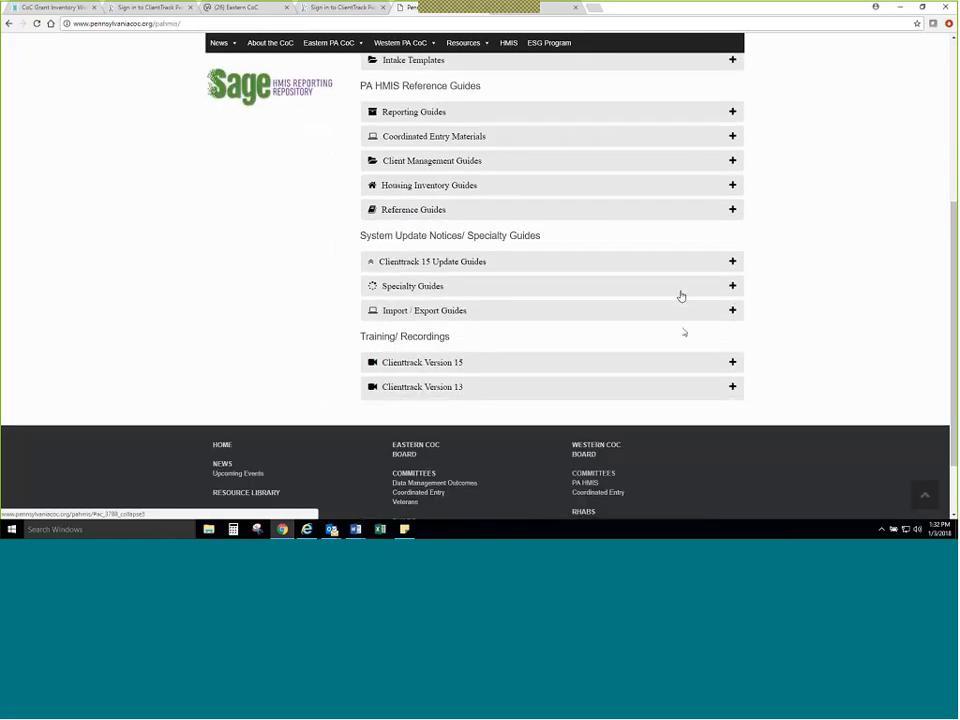
Step: View the training recordings listed under Clienttrack Version 15 and collapse that section
left_click(733, 364)
scroll(480, 332, "down", 2)
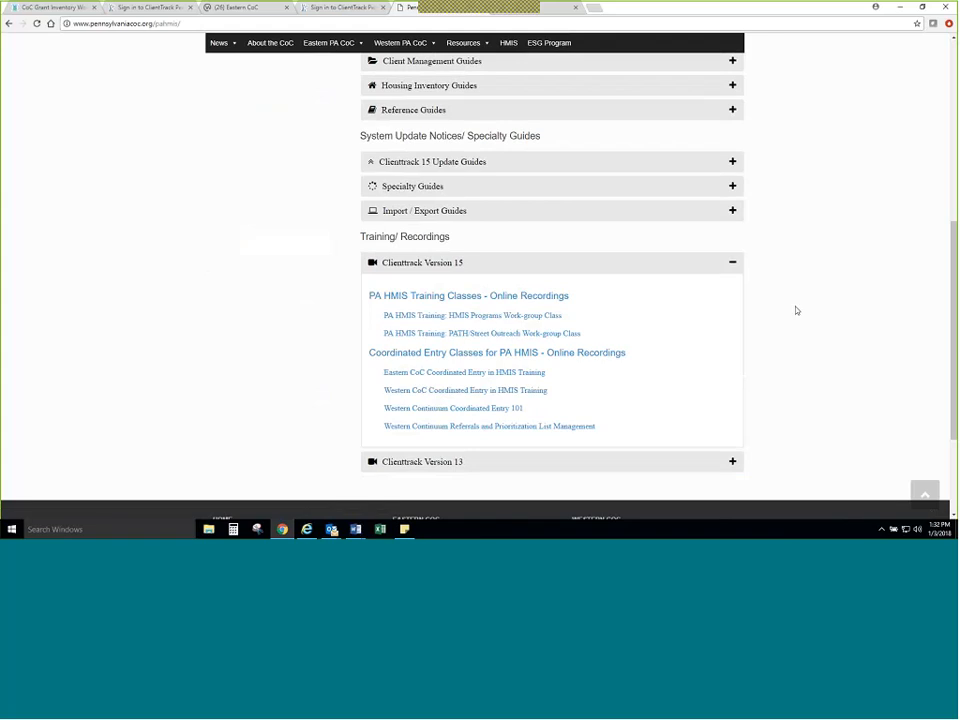
left_click(736, 270)
scroll(736, 271, "up", 4)
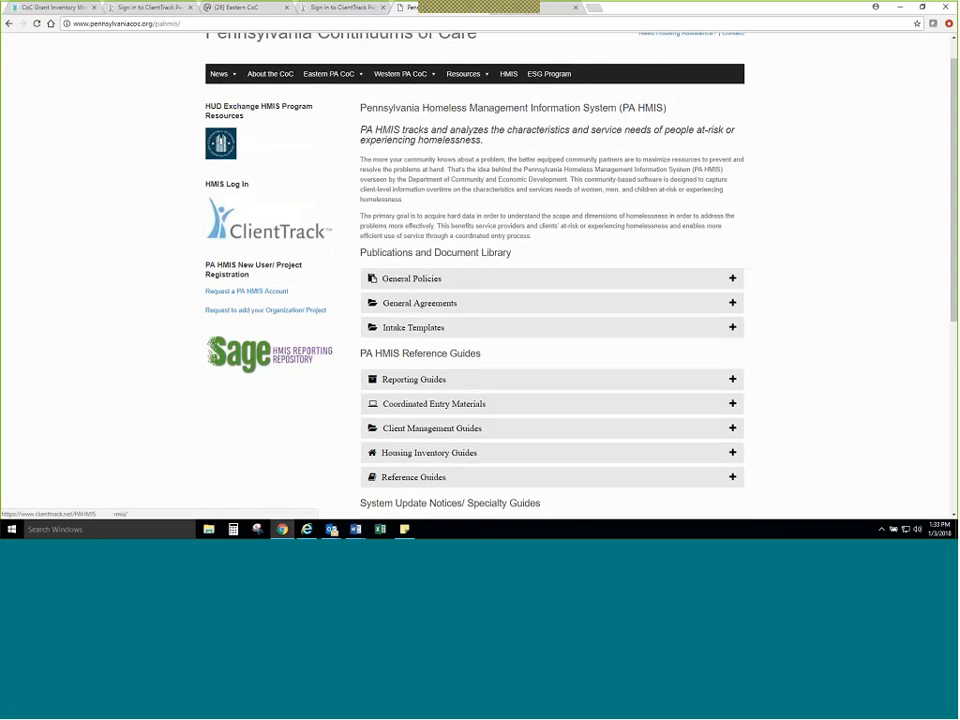
Step: View the ClientTrack login page and the Sage HMIS Reporting Repository page from their PA HMIS page links, closing each one
left_click(221, 225)
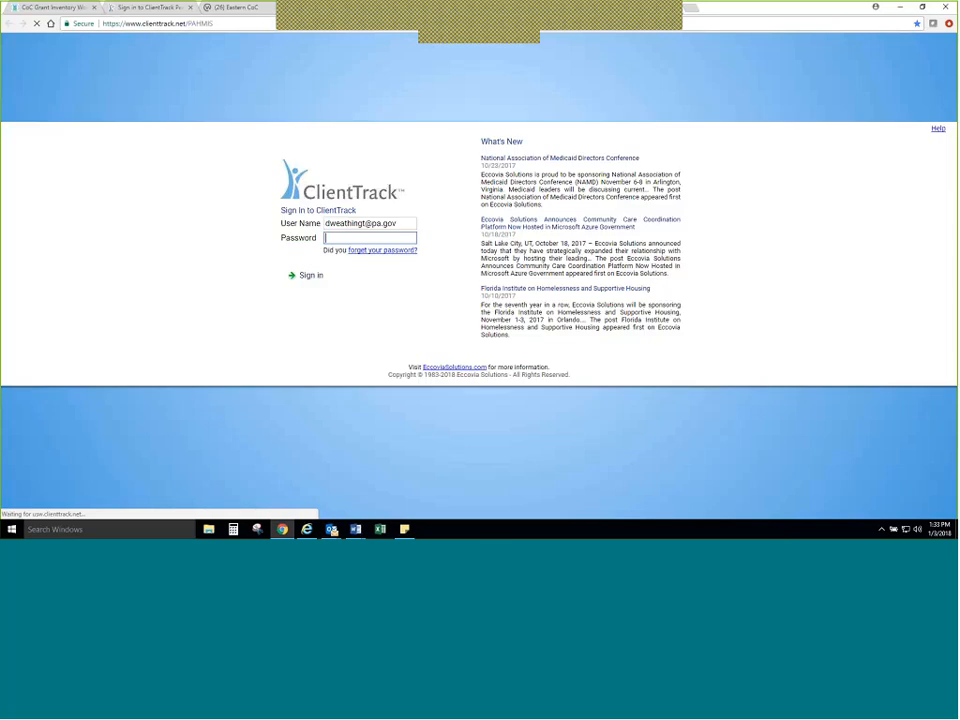
left_click(576, 8)
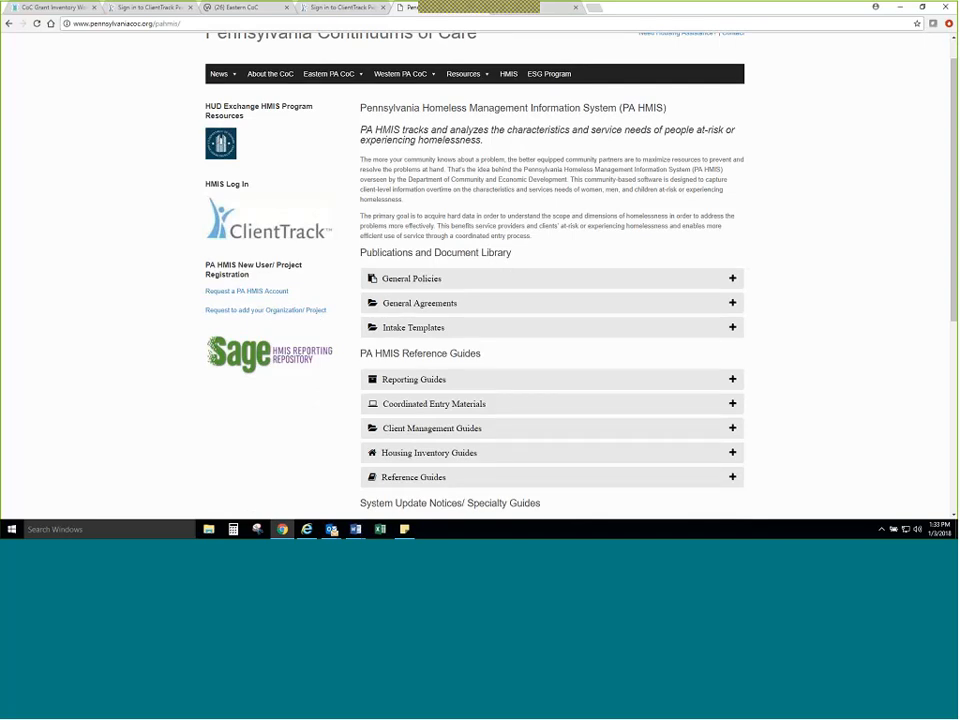
left_click(287, 358)
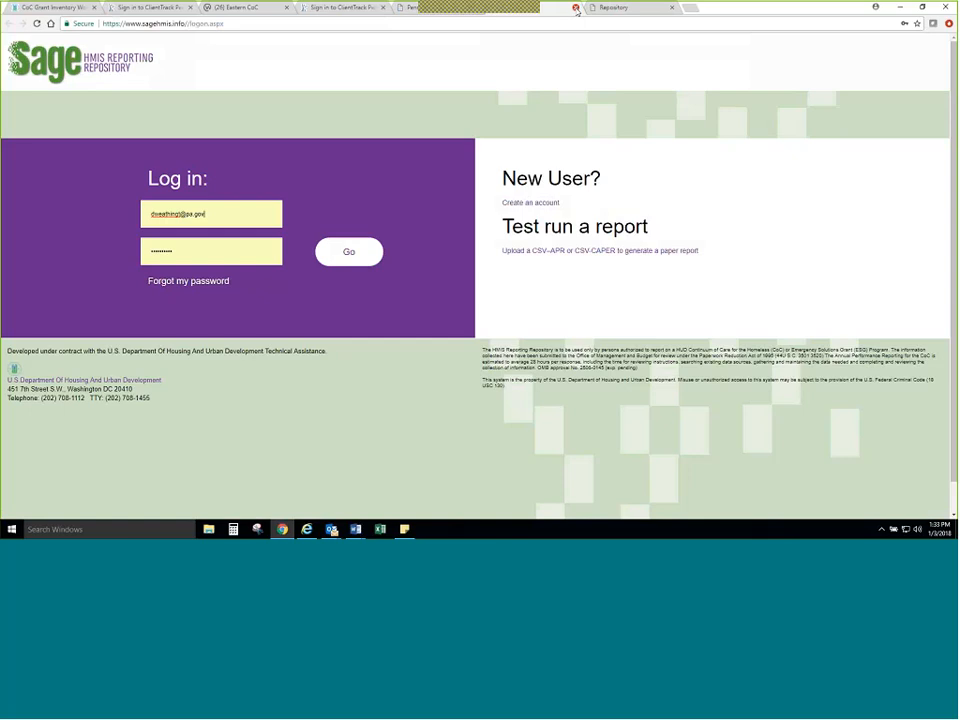
left_click(576, 9)
mouse_move(422, 88)
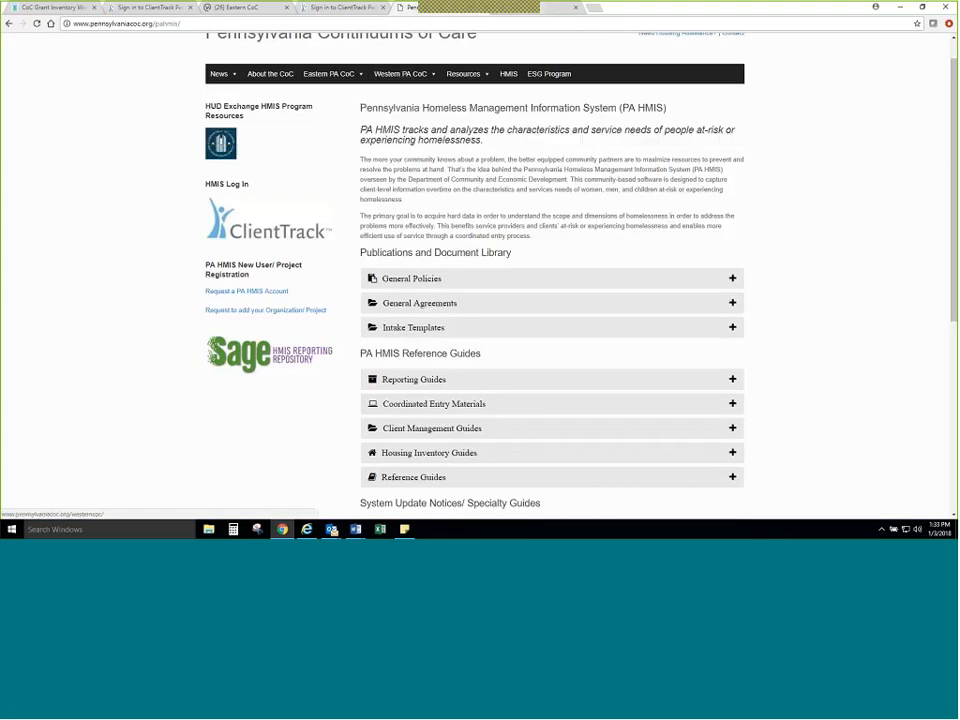
Step: Go to the open PAHMIS_train ClientTrack sign-in page and sign in by entering the account password
left_click(366, 8)
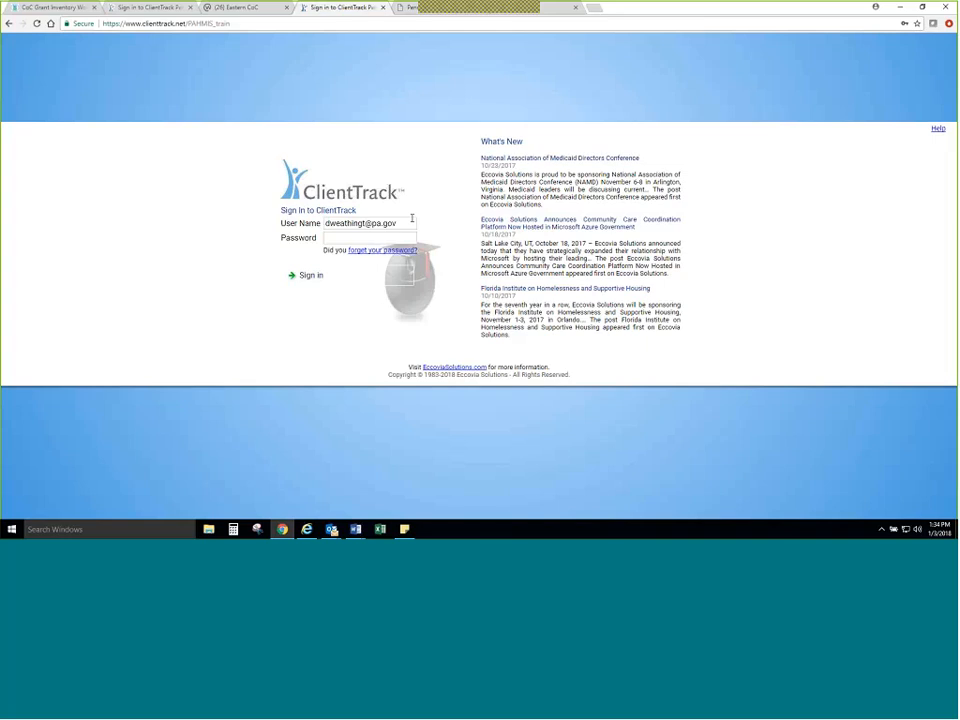
left_click(351, 240)
type("•••••")
key("Return")
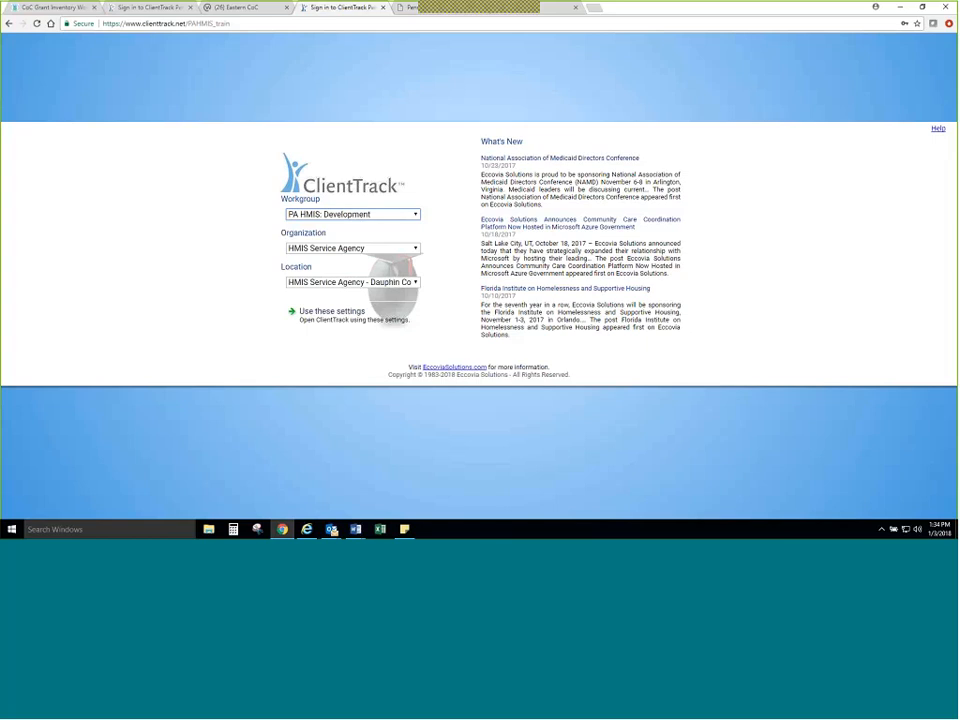
Step: Set the workgroup to PA HMIS: HMIS Programs - Case Manager and open ClientTrack for the HMIS Service Agency Dauphin County location
left_click(383, 215)
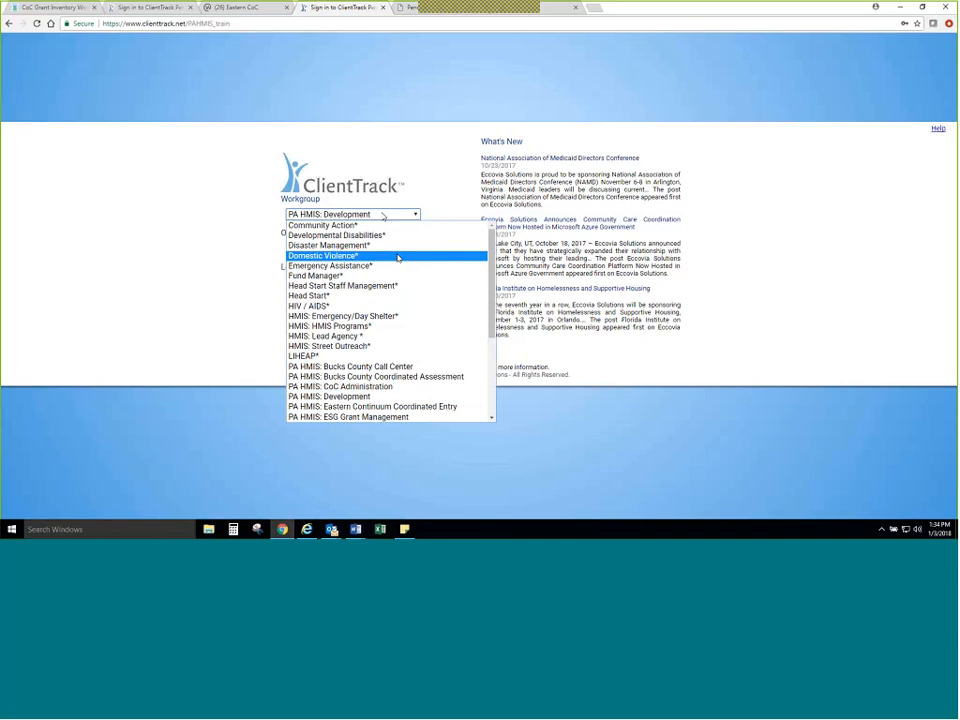
scroll(398, 260, "down", 5)
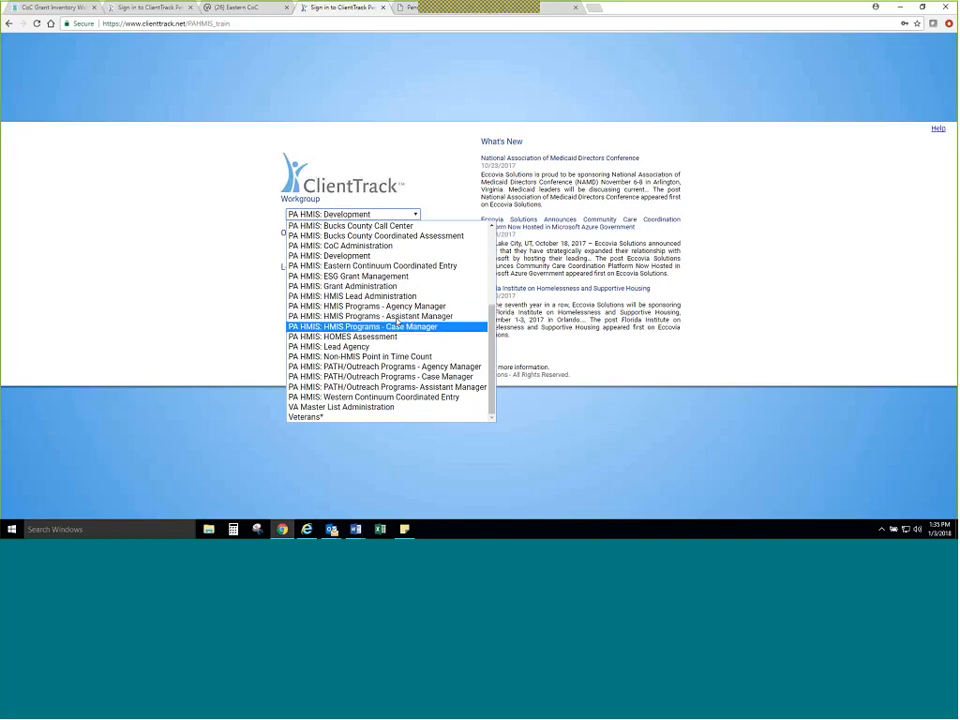
left_click(397, 326)
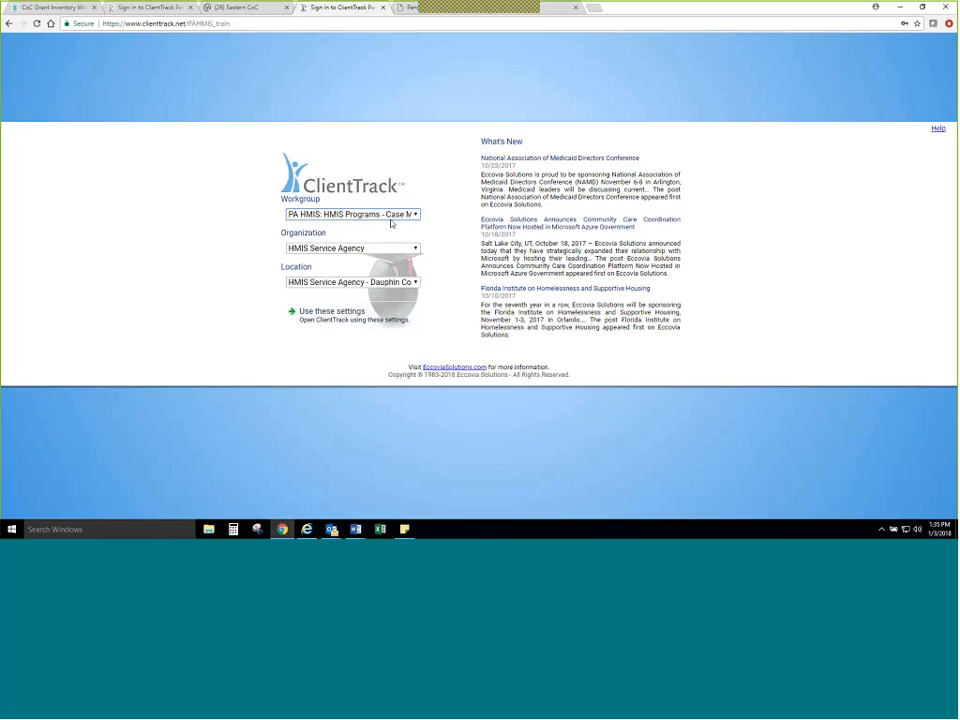
left_click(384, 250)
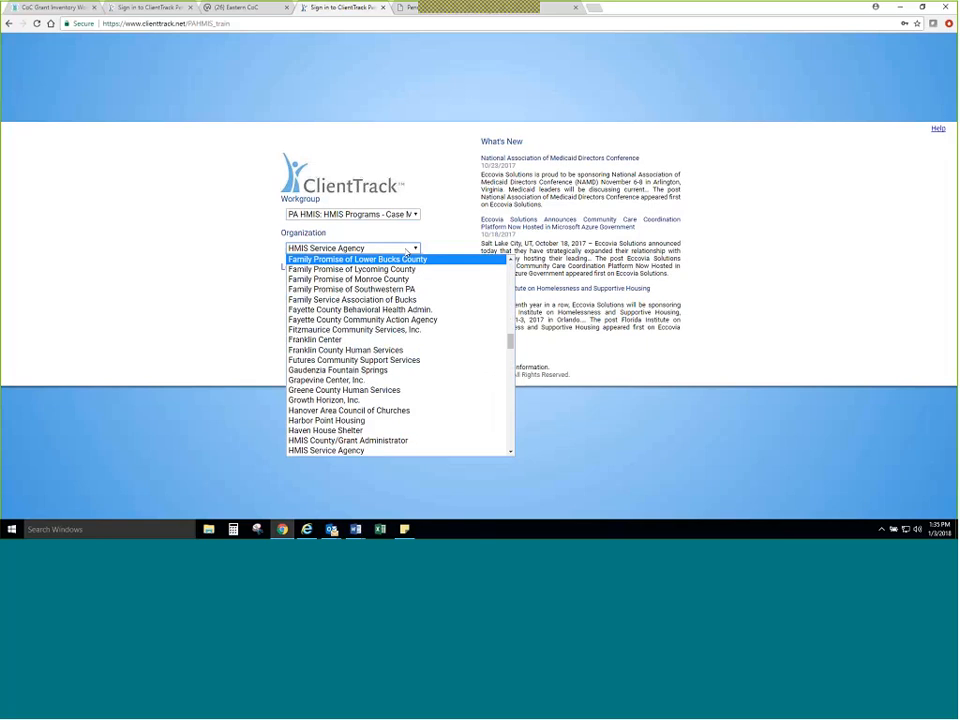
left_click(407, 251)
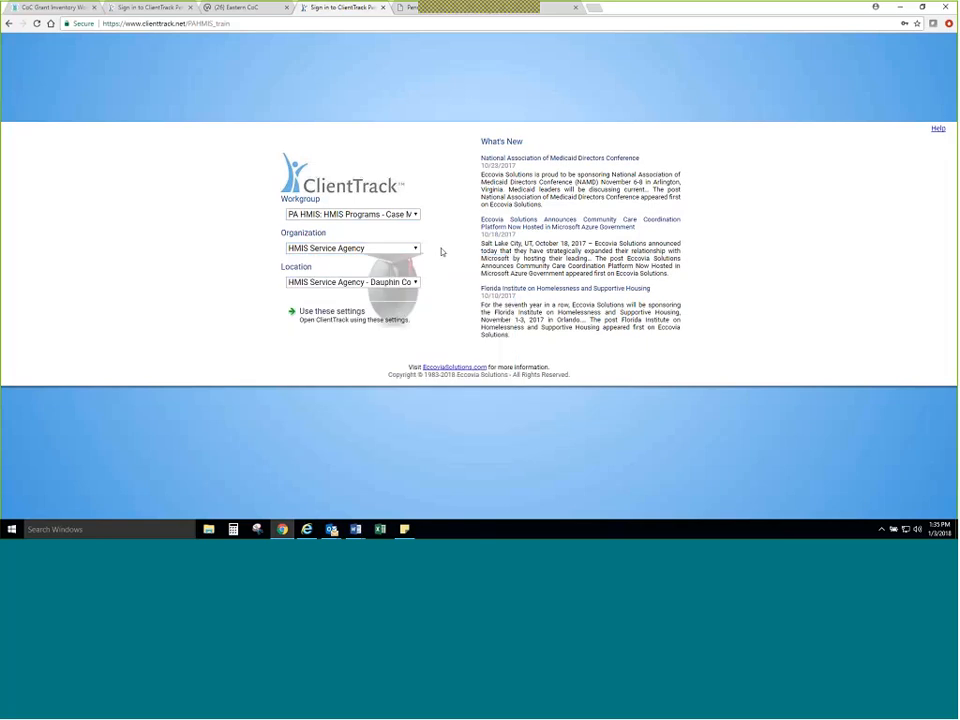
left_click(414, 282)
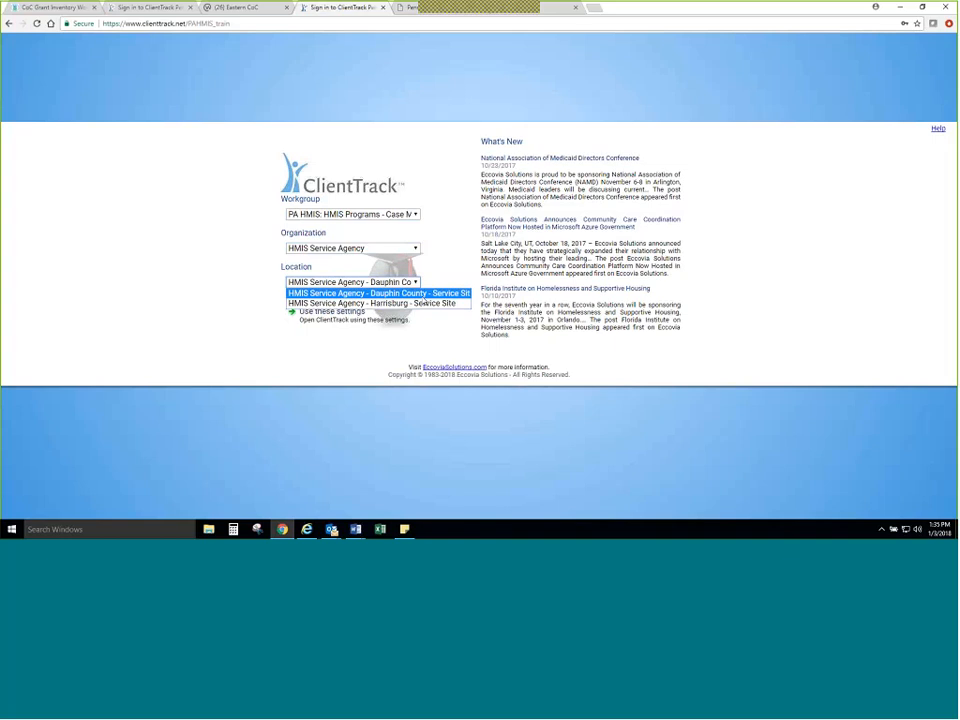
left_click(424, 297)
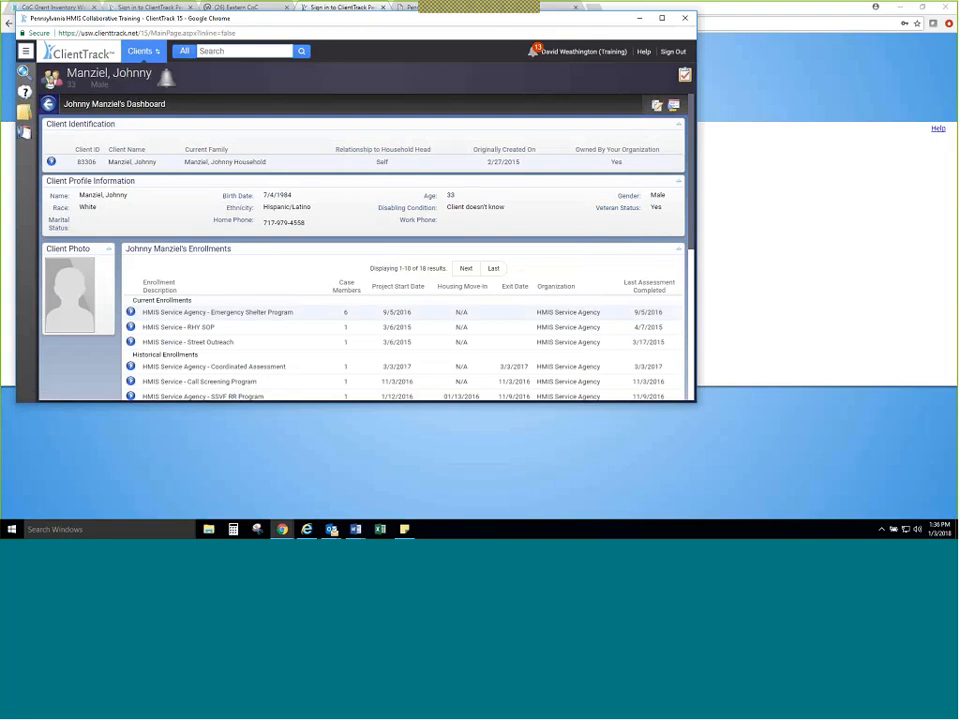
Step: Minimize the ClientTrack session window to reload the sign-in page behind it, and restore the session window maximized
left_click_drag(541, 18, 603, 203)
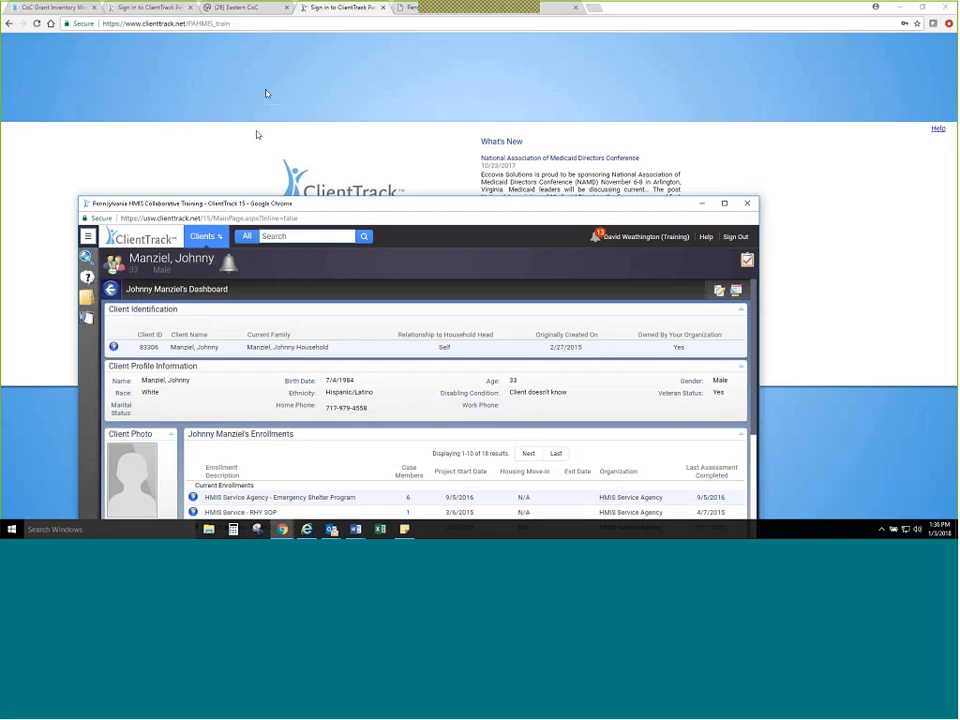
left_click(702, 203)
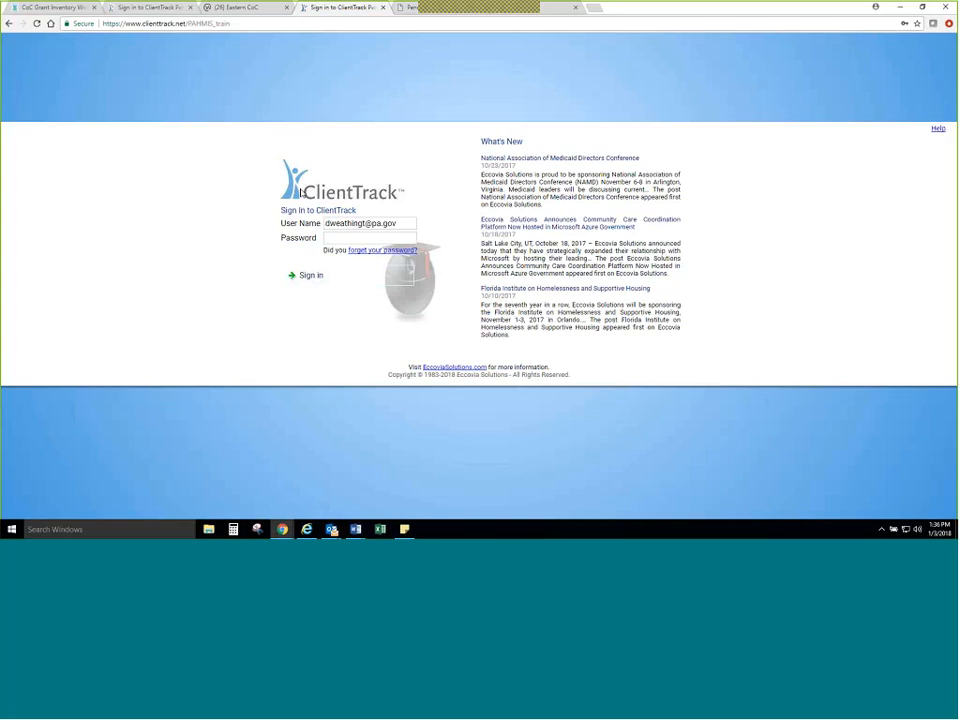
left_click(37, 24)
mouse_move(282, 529)
left_click(340, 490)
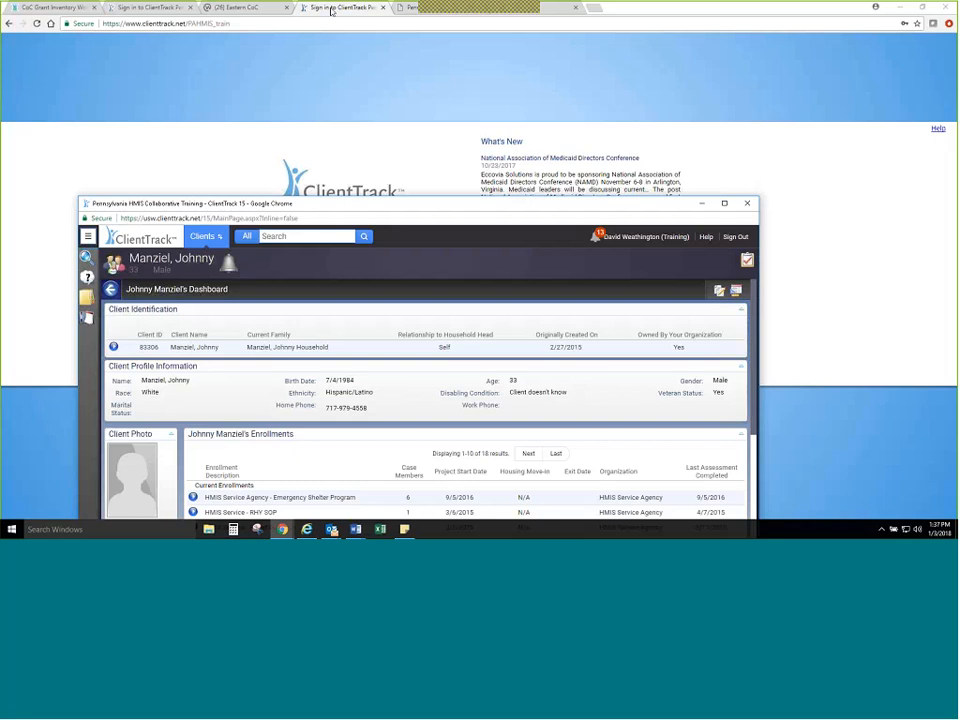
left_click(724, 203)
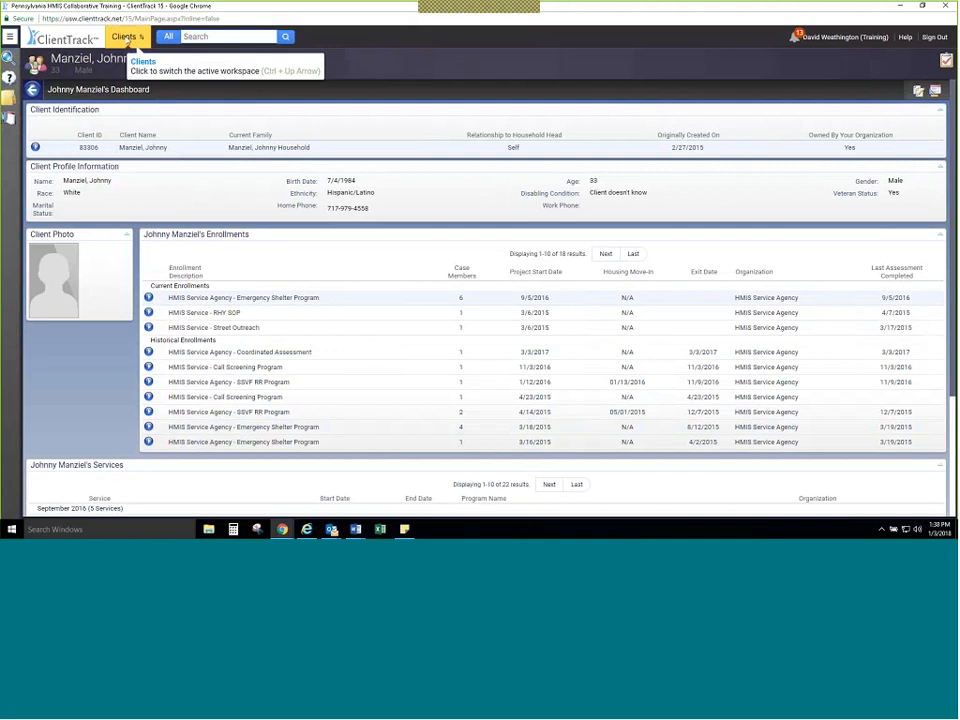
Step: Browse the available workspaces and switch from the Clients workspace to the Home workspace
left_click(125, 37)
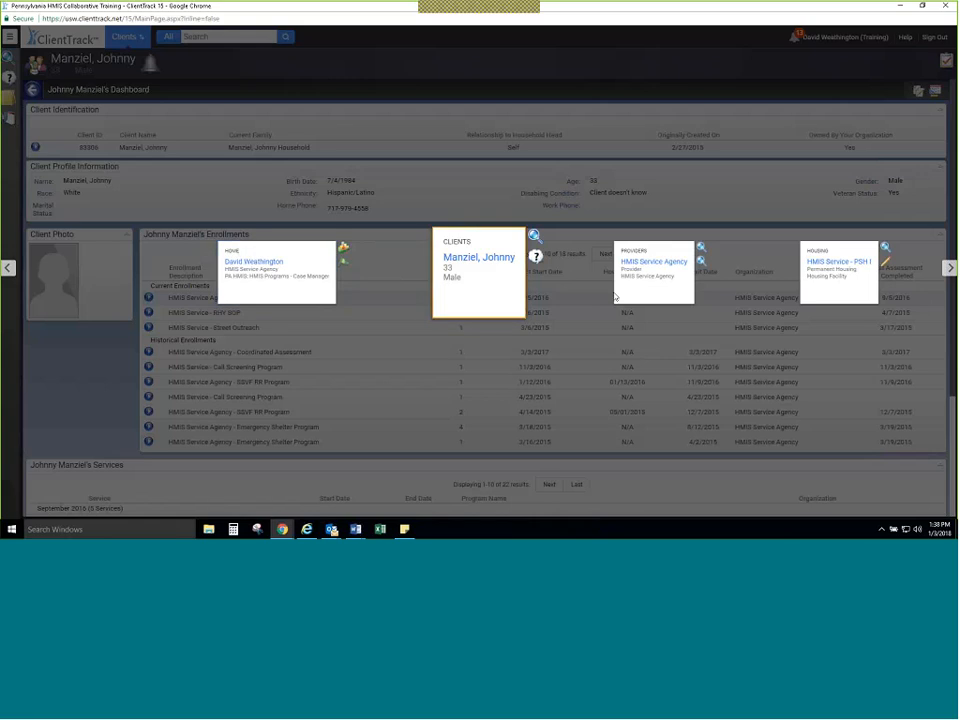
left_click(950, 268)
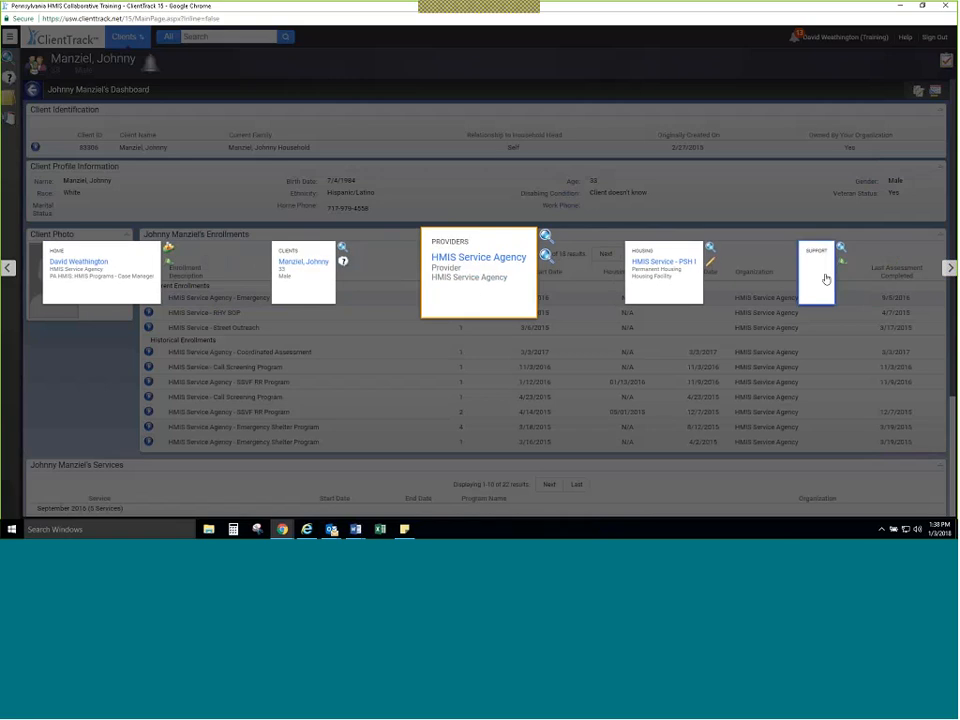
mouse_move(96, 267)
mouse_move(124, 267)
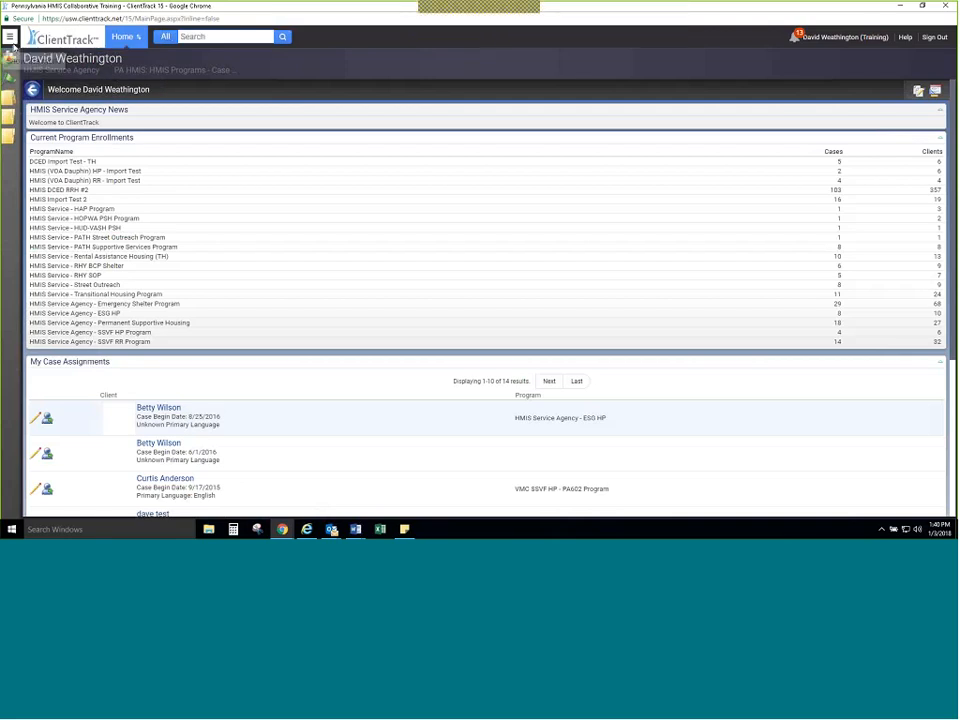
Step: Show the Home workspace's navigation menu and set it to always stay displayed
left_click(10, 37)
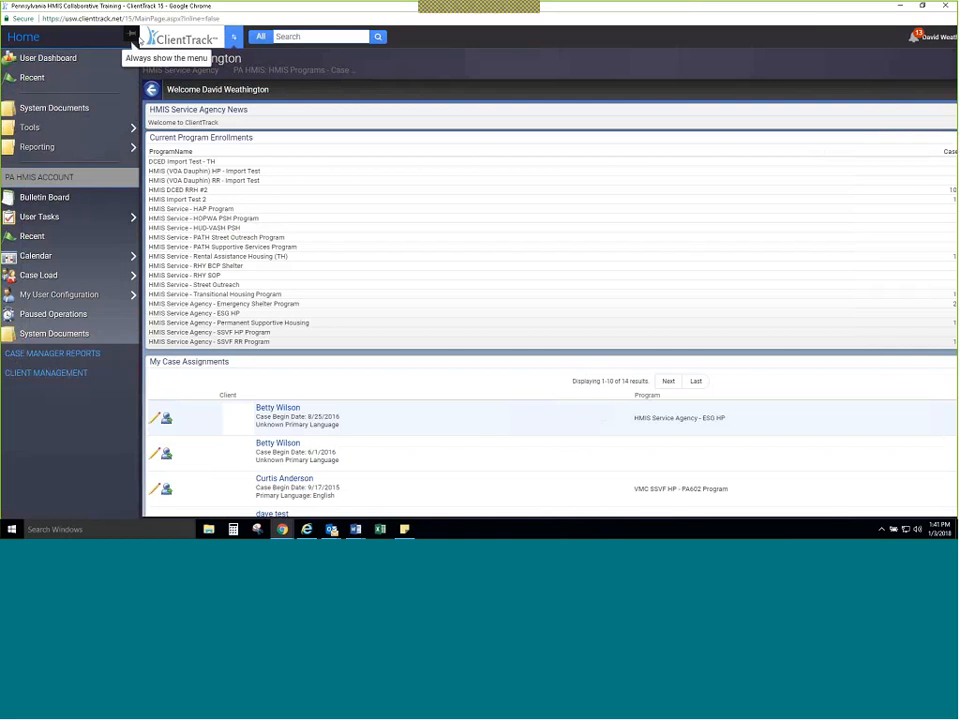
left_click(134, 38)
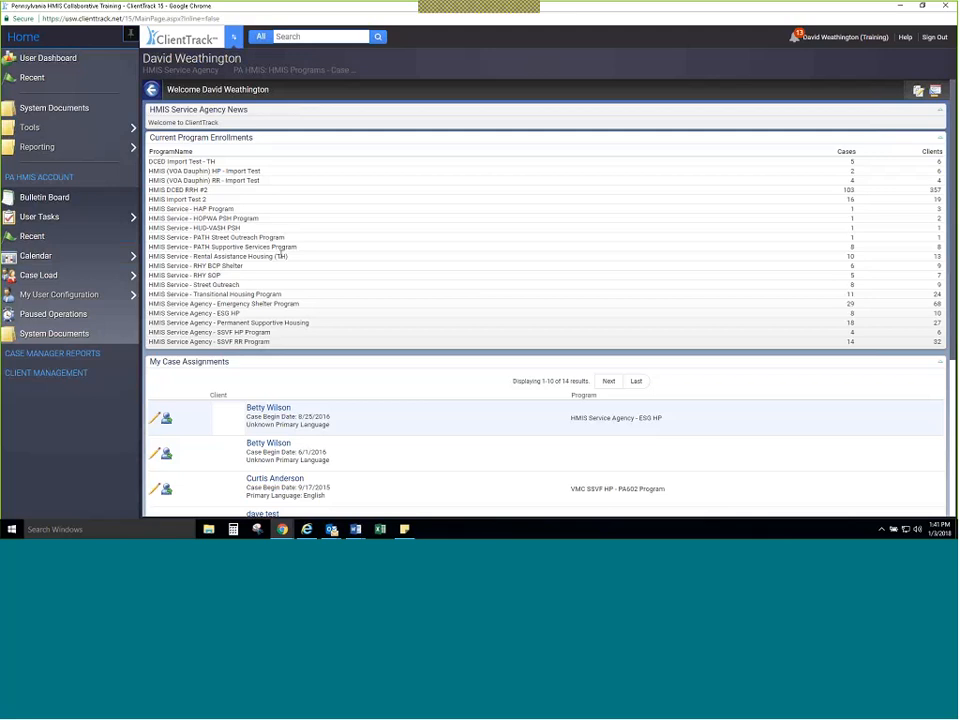
left_click(152, 68)
Step: Look through My Case Assignments on the user dashboard and open the list of recent entities
scroll(392, 321, "down", 2)
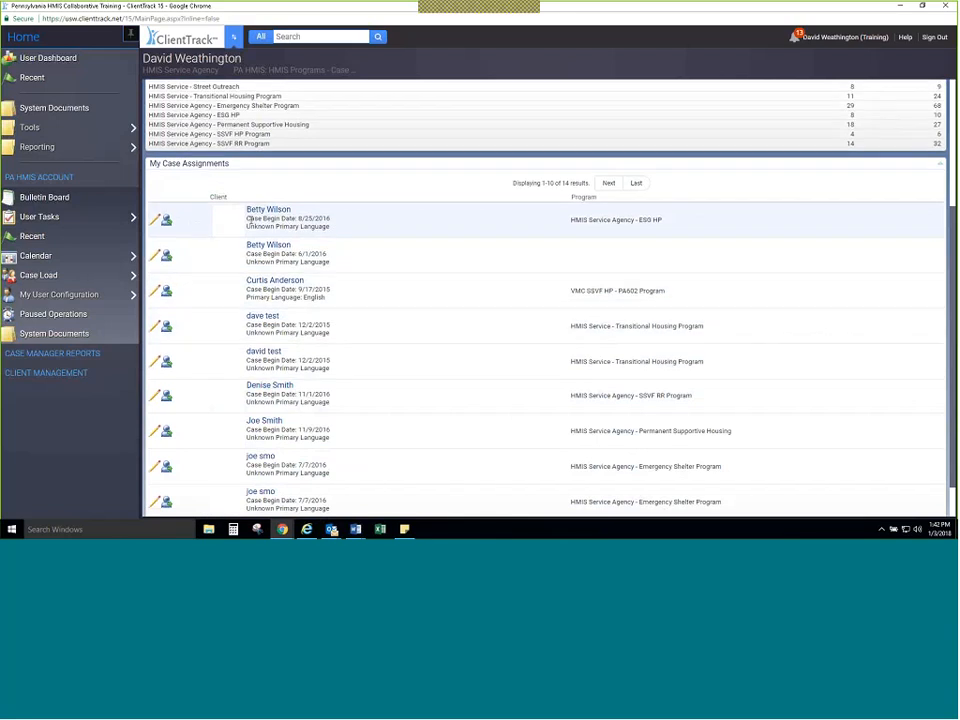
scroll(250, 200, "up", 1)
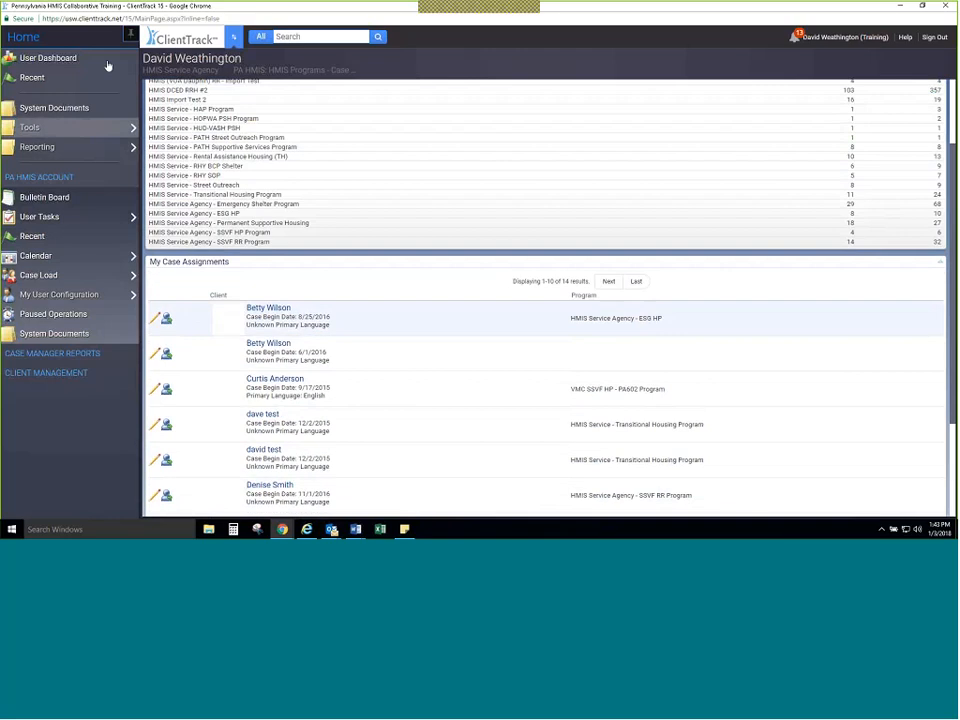
left_click(56, 80)
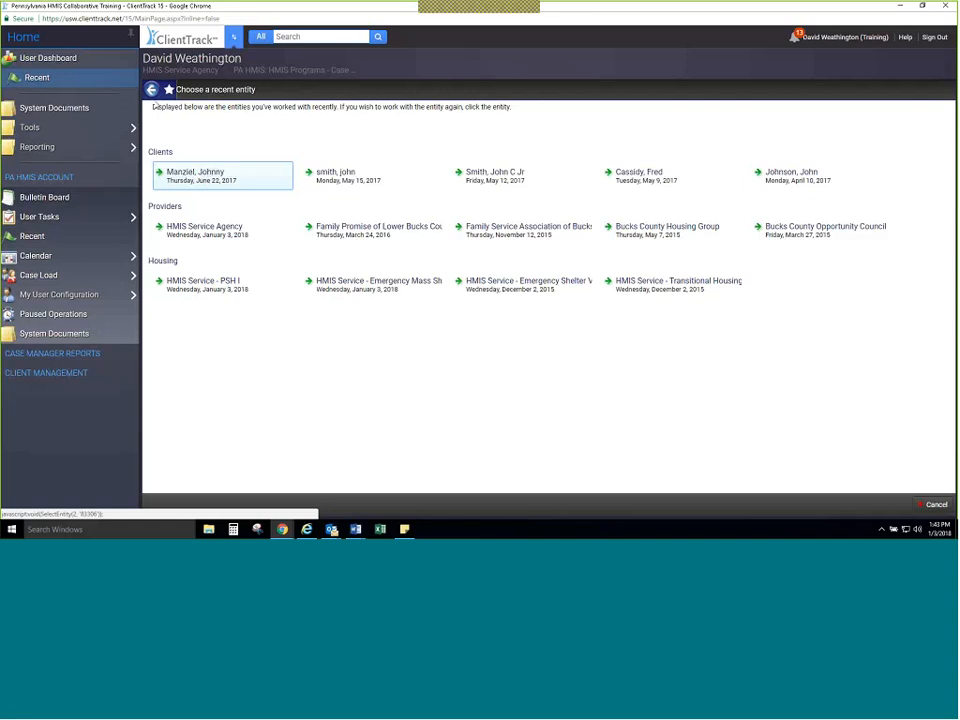
Step: Remove the System Documents shortcut from the favorites in the Home workspace menu
right_click(100, 108)
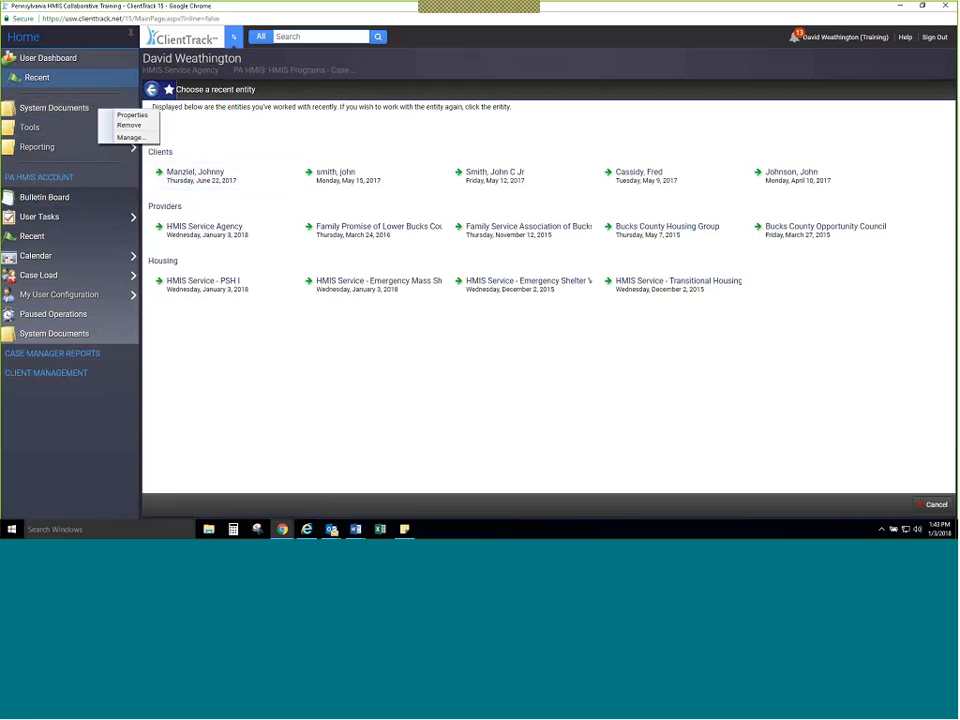
left_click(128, 98)
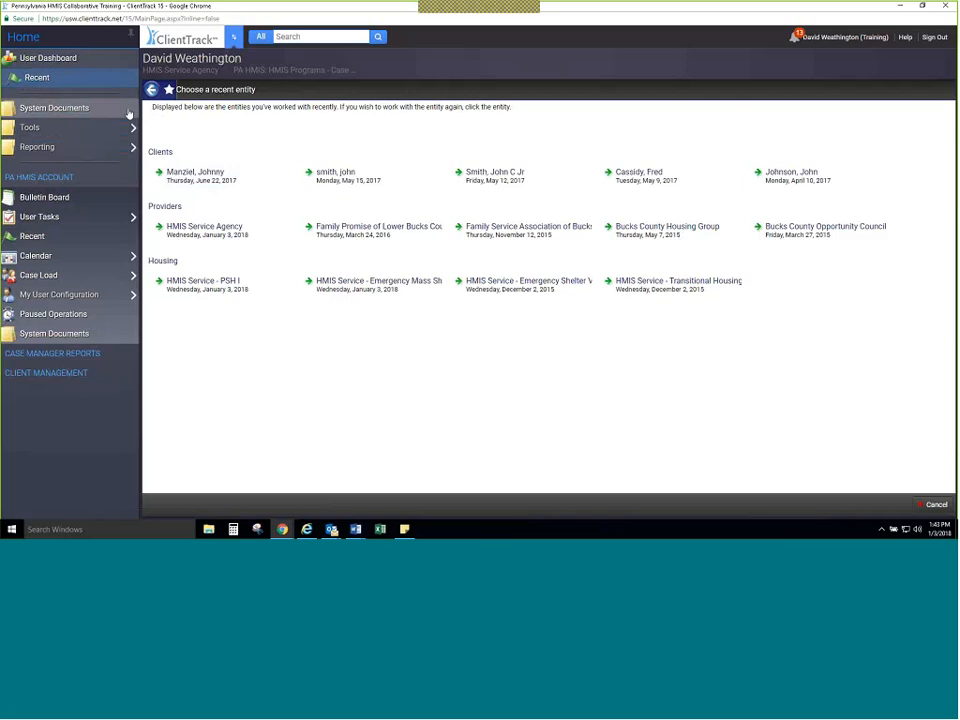
right_click(62, 110)
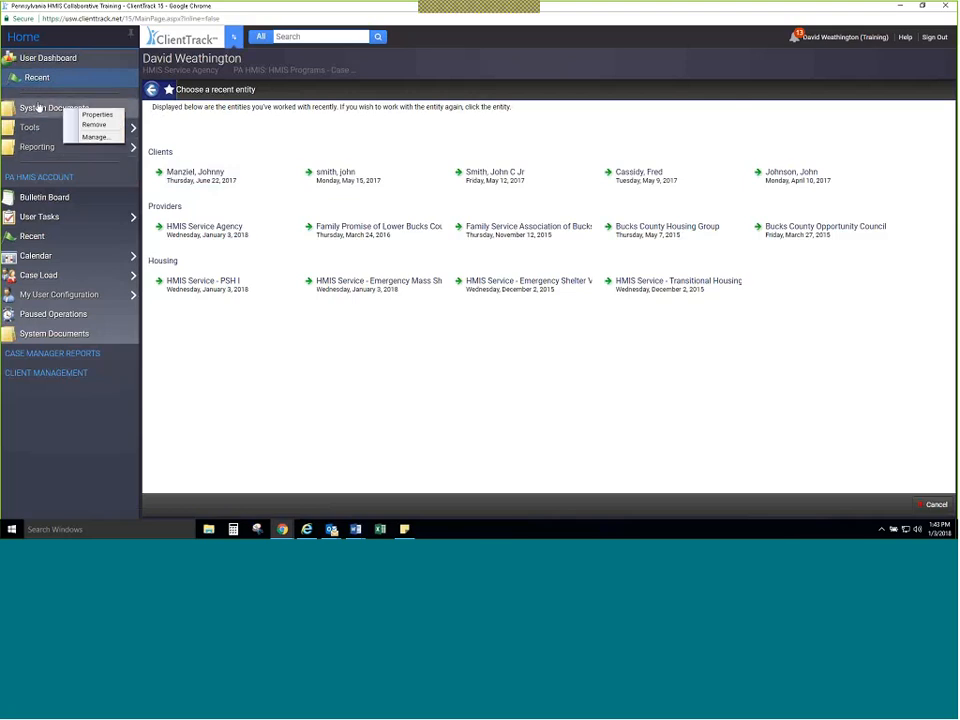
mouse_move(34, 128)
left_click(93, 124)
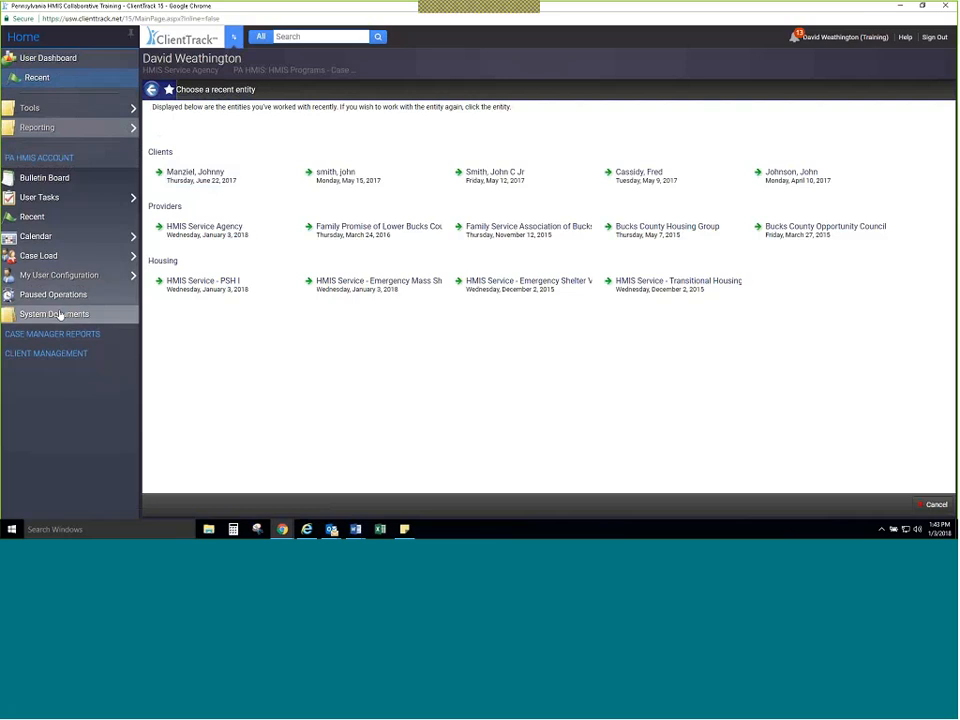
Step: Open System Documents from the PA HMIS Account section and filter the list to the General System Information category
left_click(60, 315)
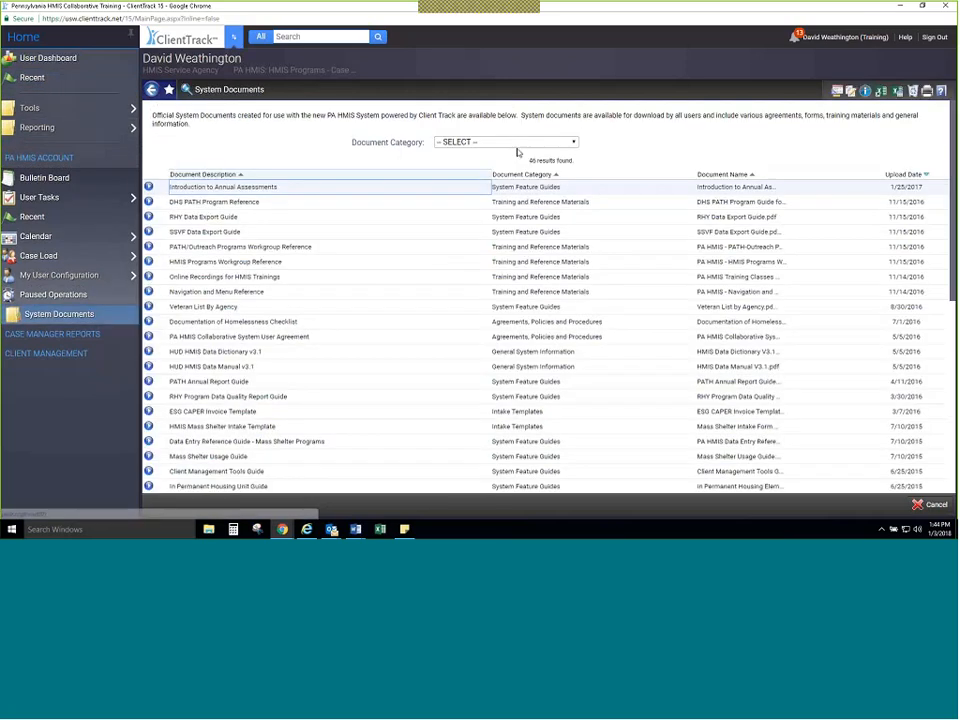
left_click(518, 145)
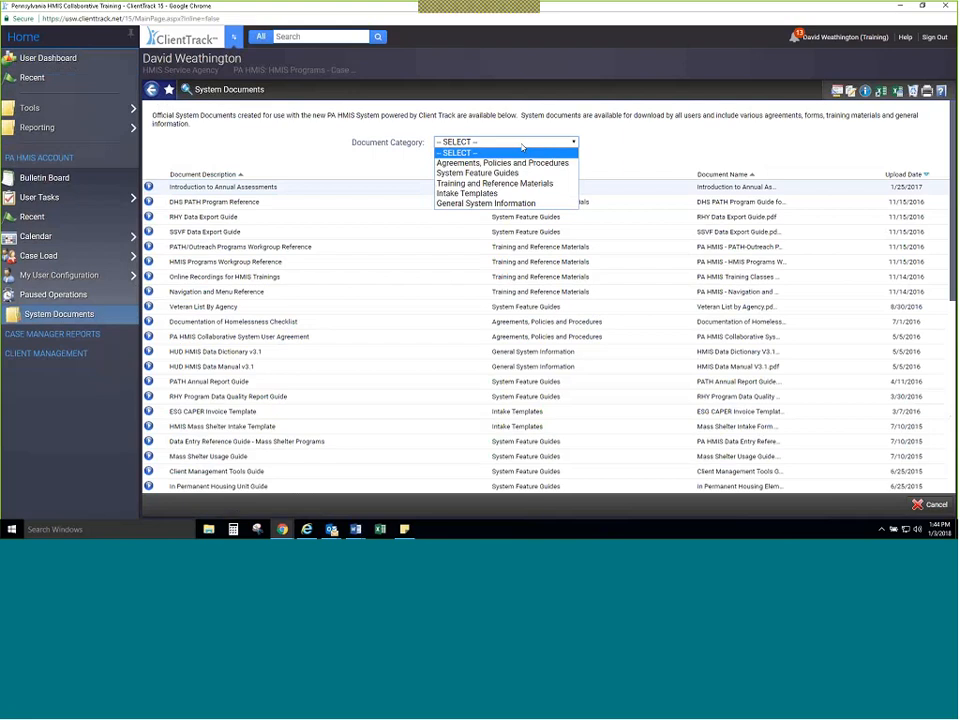
left_click(523, 203)
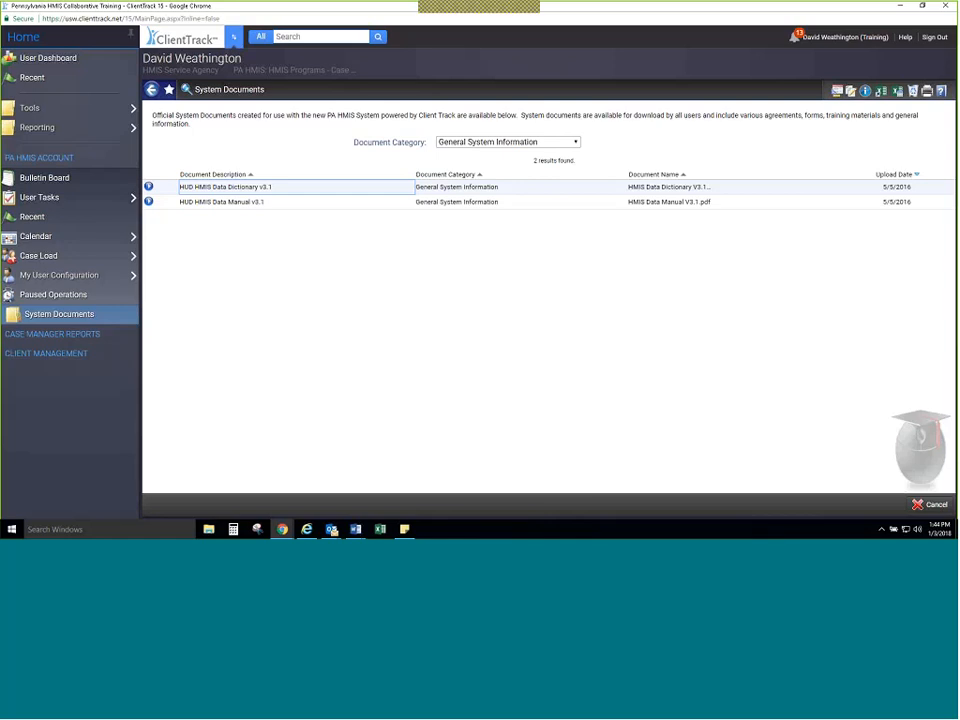
Step: Add the System Documents page to the favorites inside a new container named System Docs
mouse_move(81, 107)
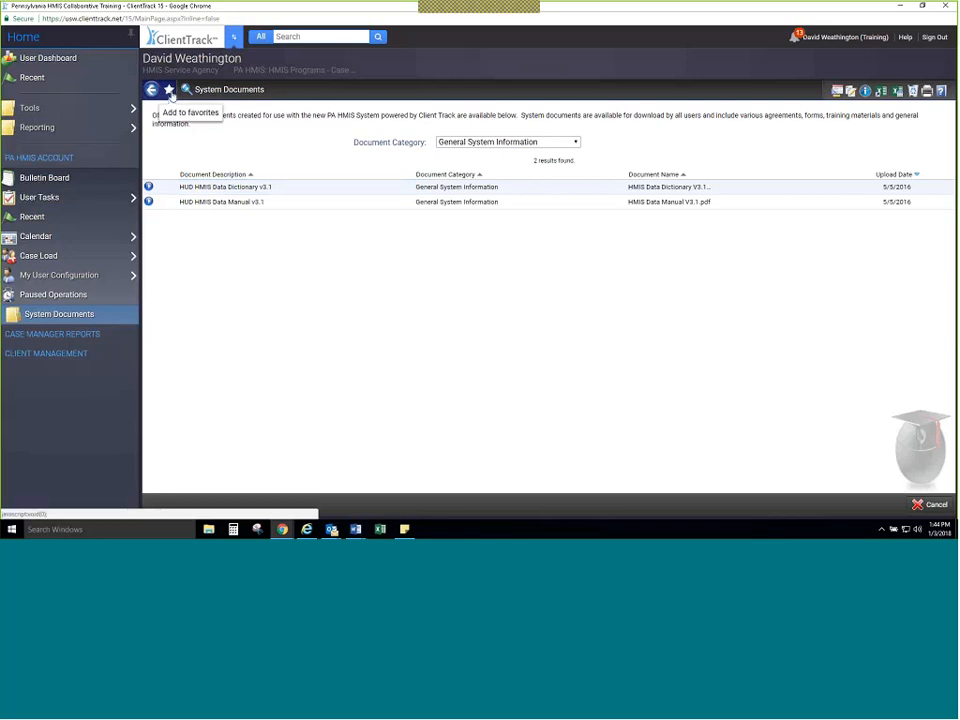
left_click(169, 90)
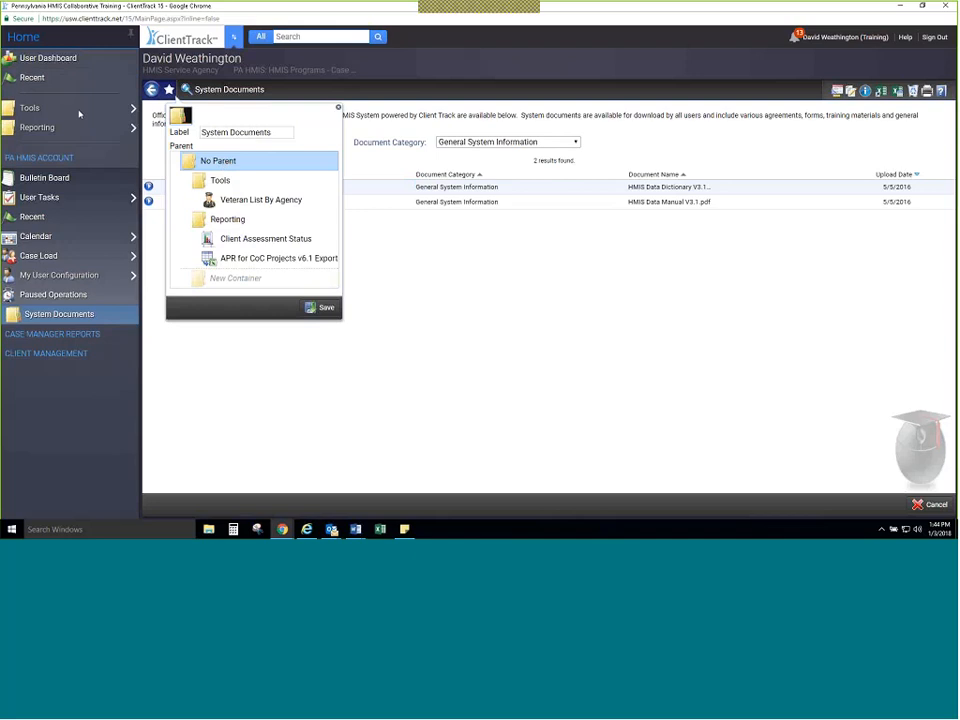
left_click(222, 281)
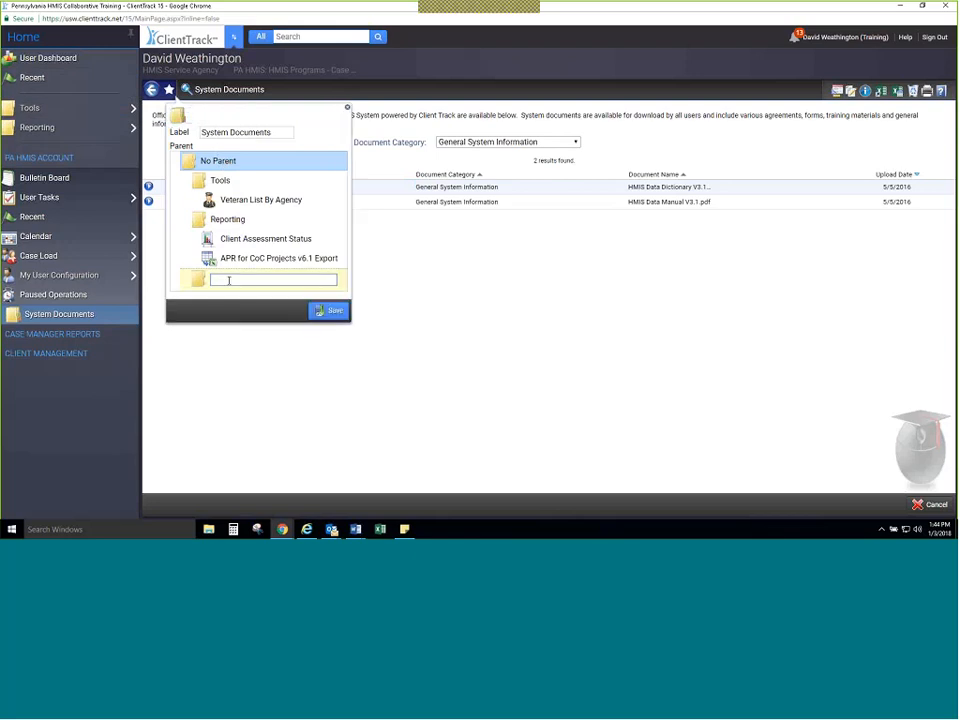
type("System Doc")
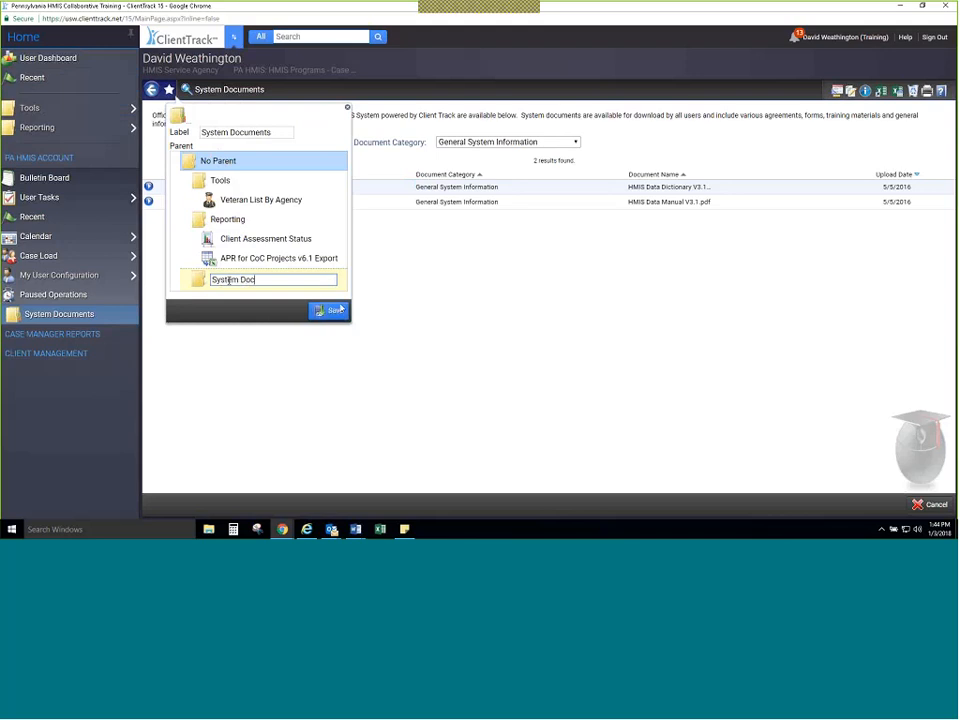
type("s")
key("Return")
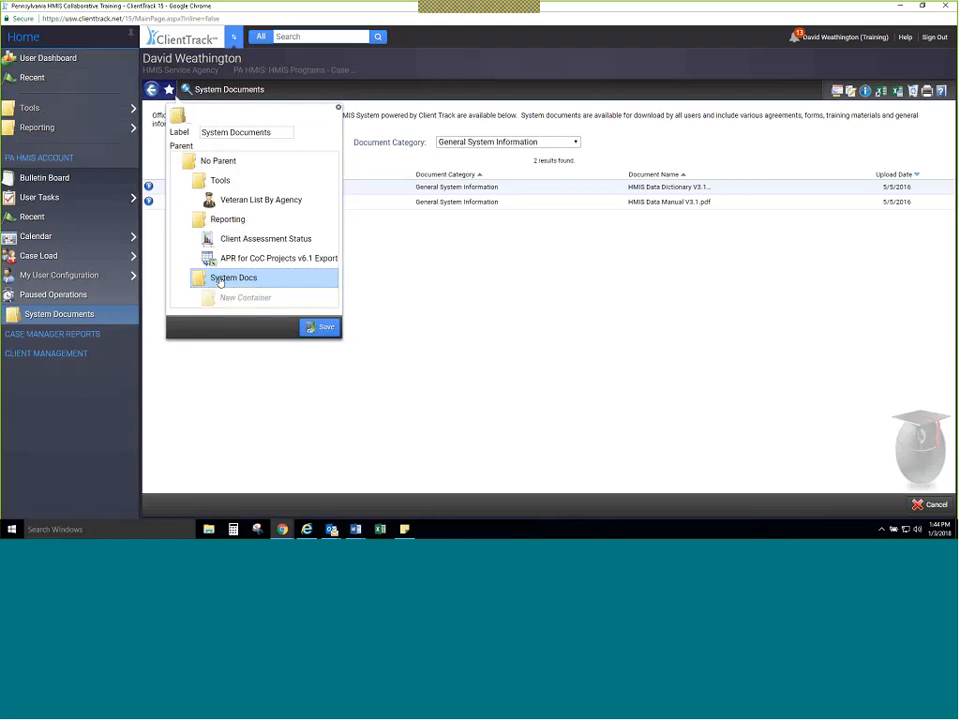
left_click(316, 327)
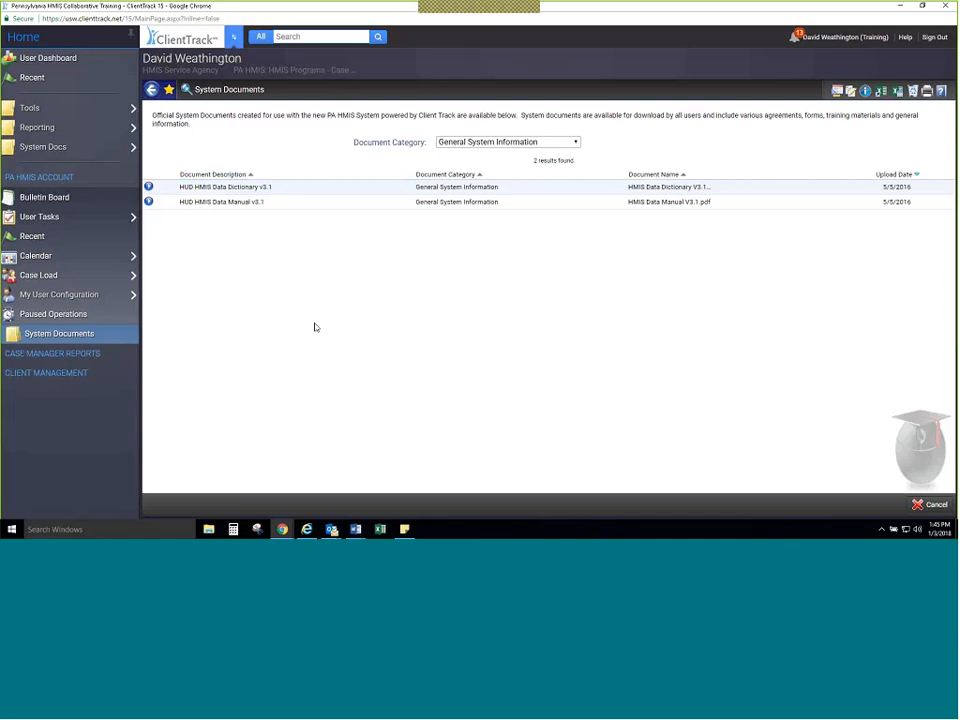
mouse_move(85, 151)
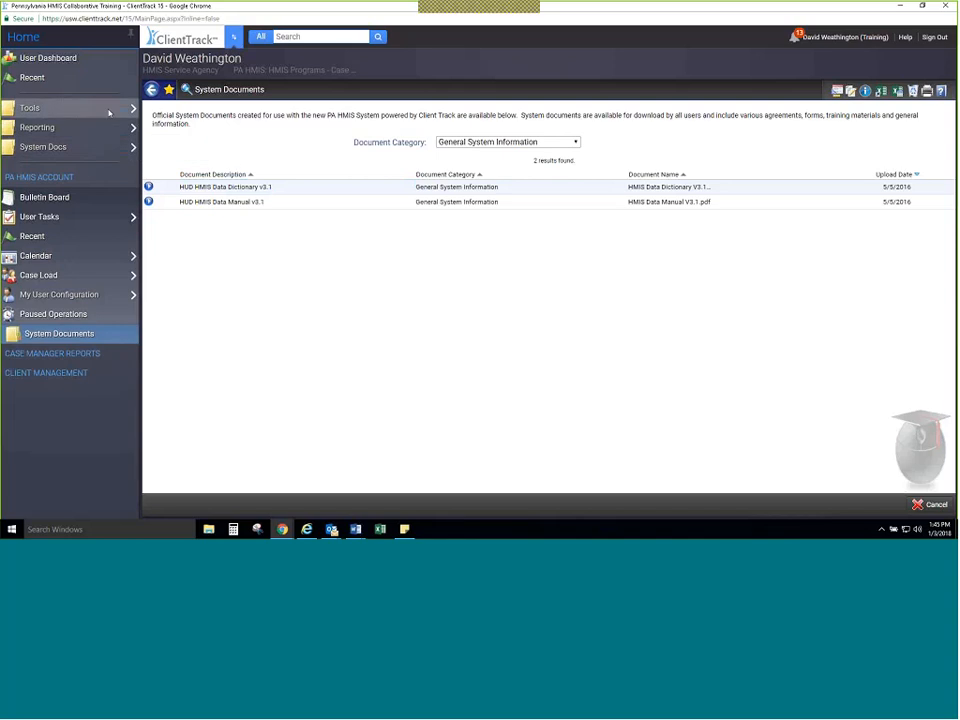
mouse_move(110, 112)
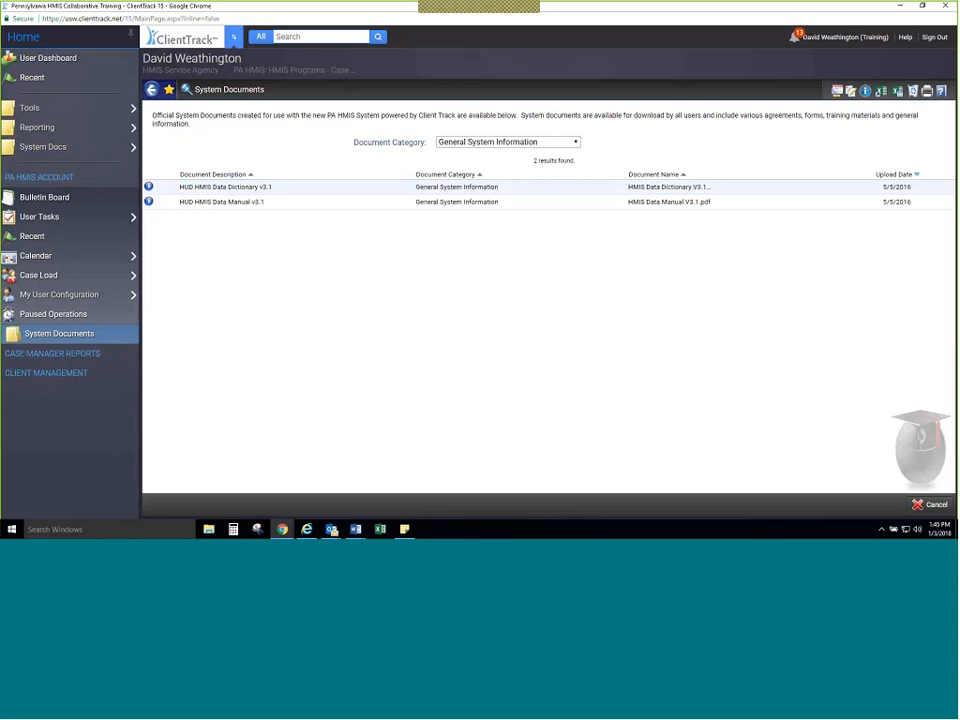
Step: Open the APR for CoC Projects v6.1 Export from the HUD / HMIS Reports in Case Manager Reports
left_click(52, 352)
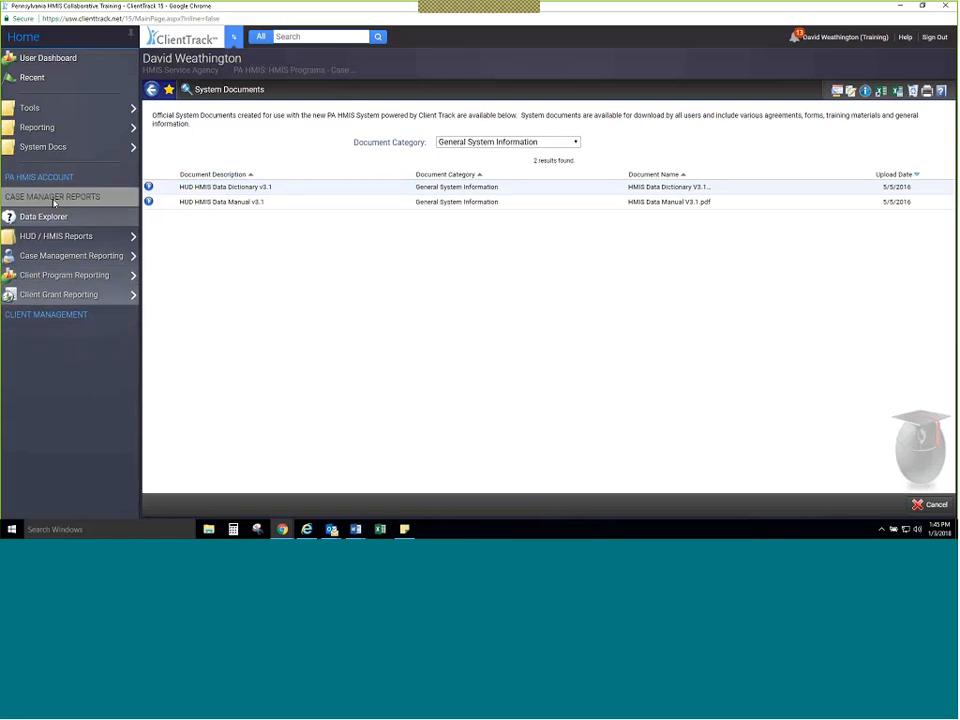
left_click(50, 237)
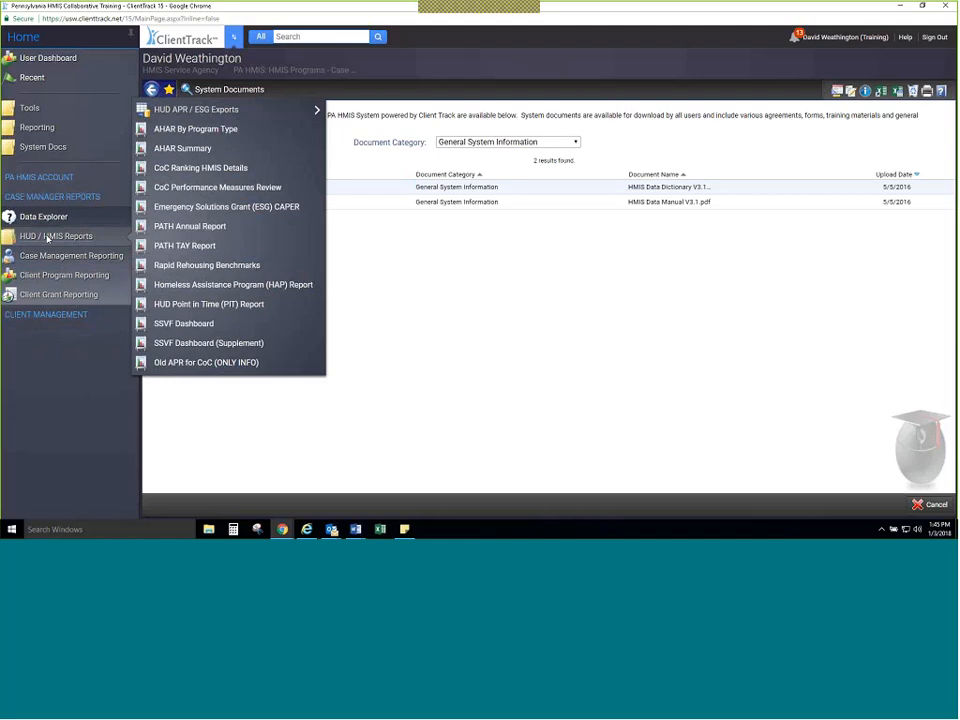
mouse_move(188, 117)
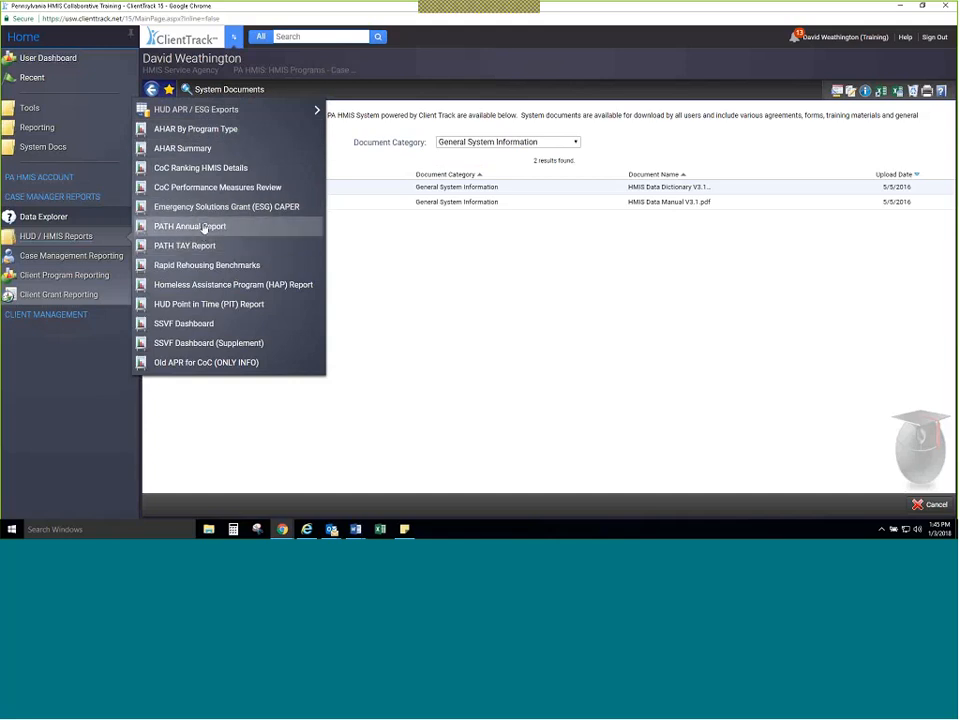
mouse_move(231, 112)
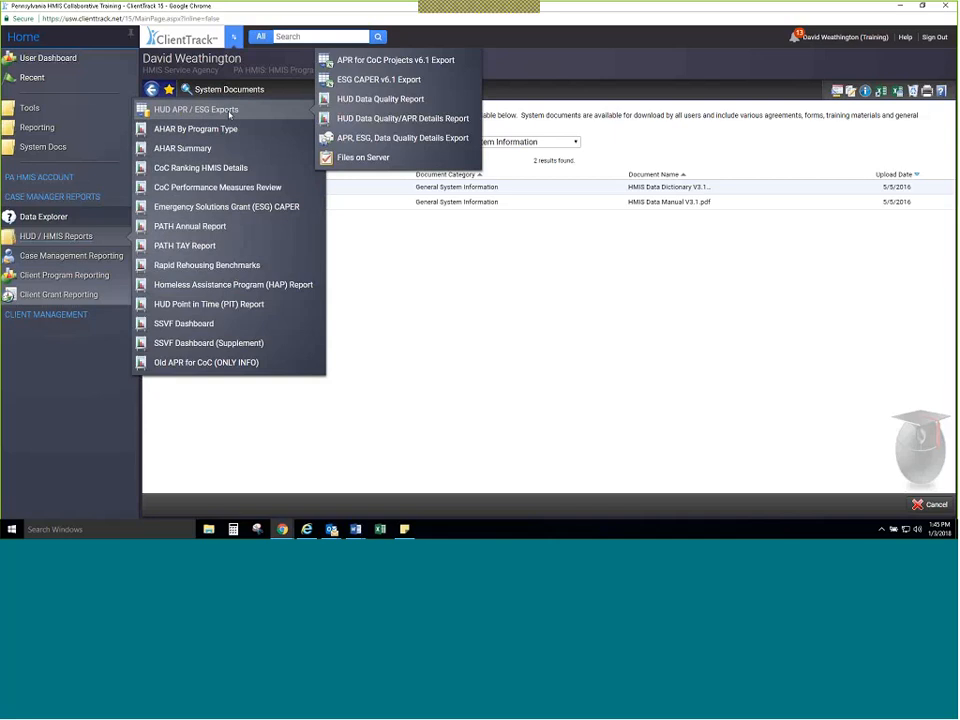
left_click(373, 66)
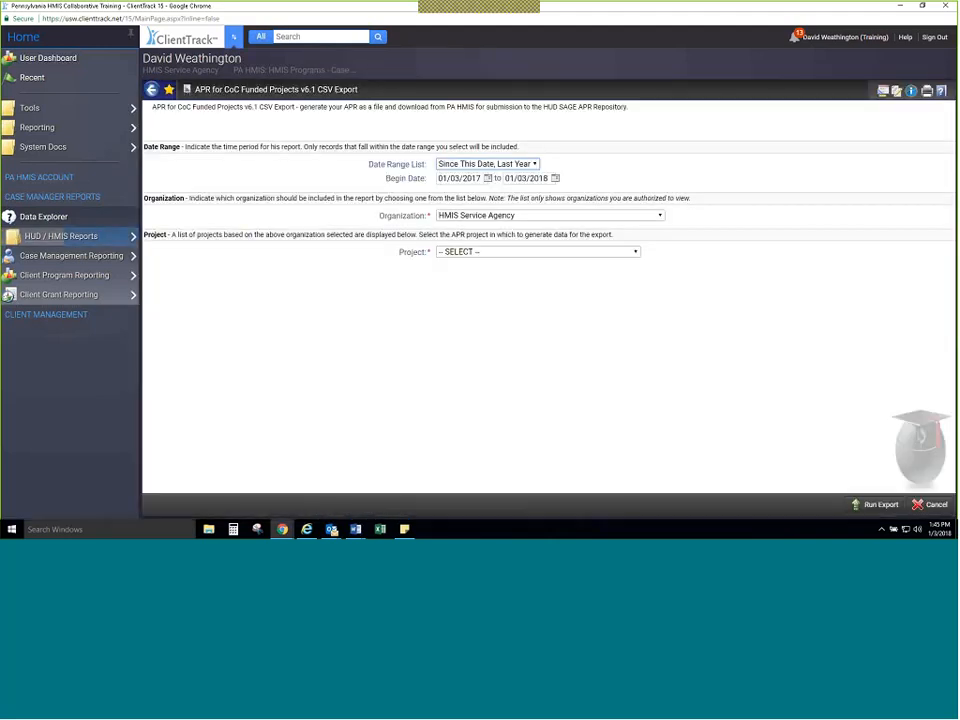
Step: Check the APR export's favorite settings without changing them, and reopen the export from the Reporting favorites
left_click(168, 91)
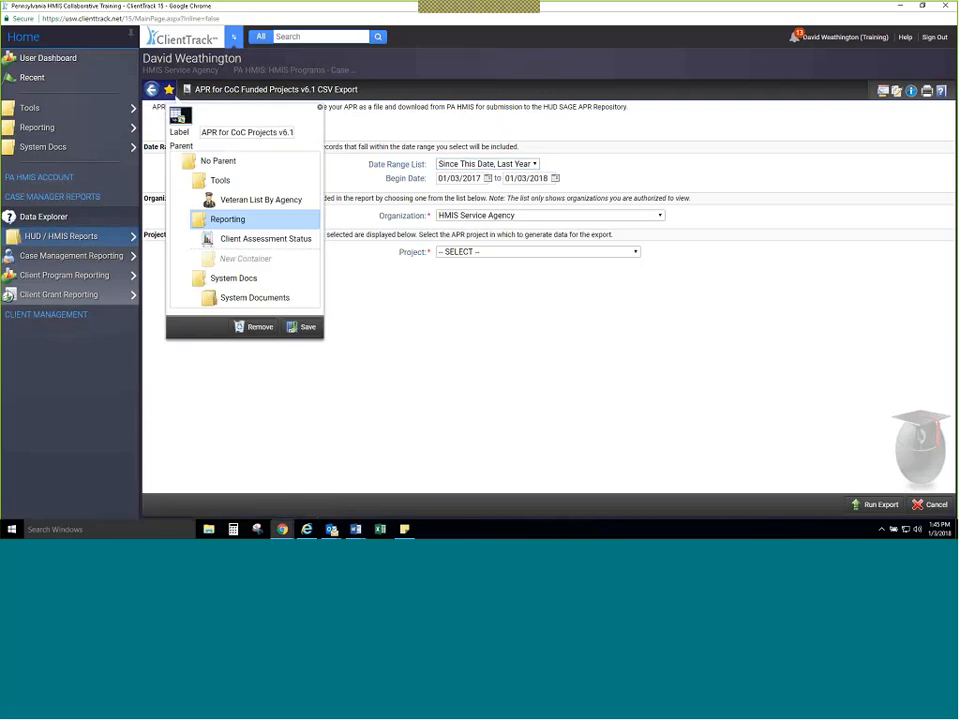
left_click(320, 108)
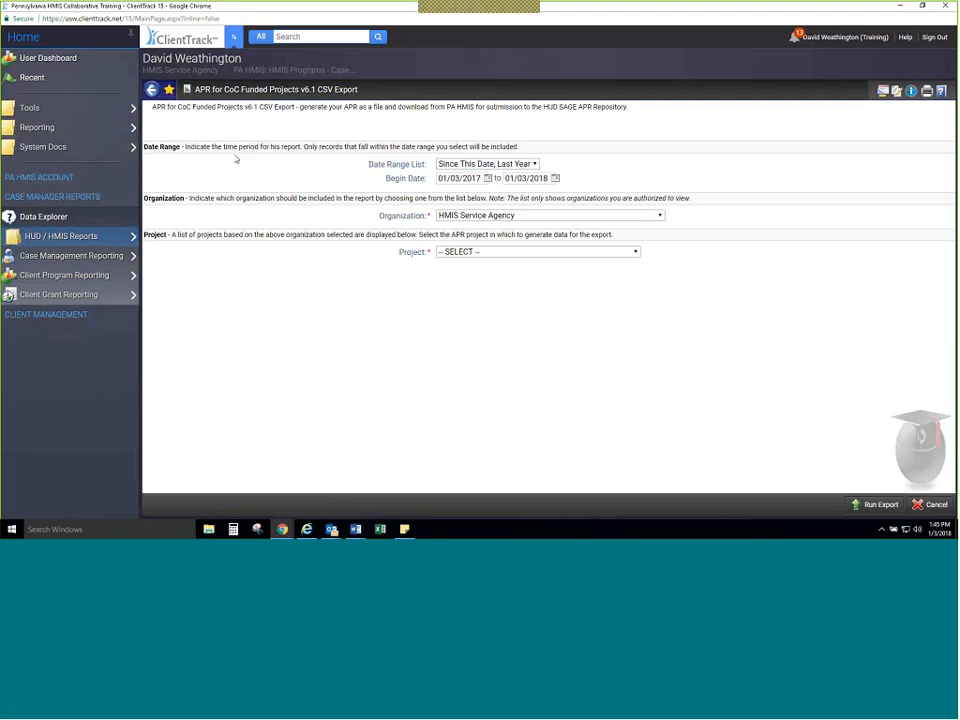
mouse_move(19, 128)
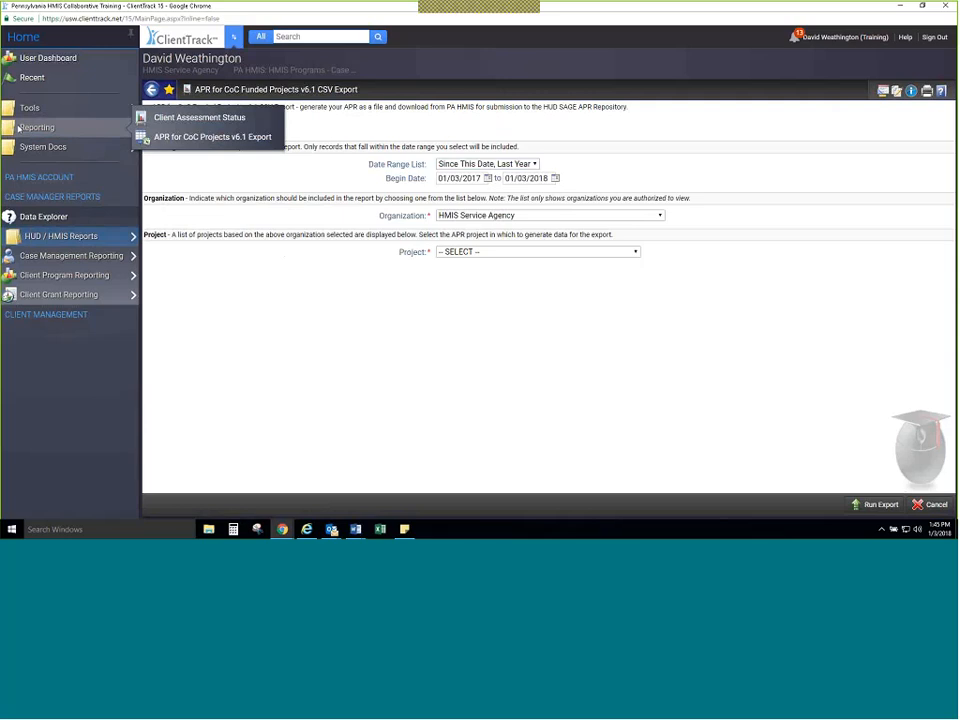
left_click(158, 145)
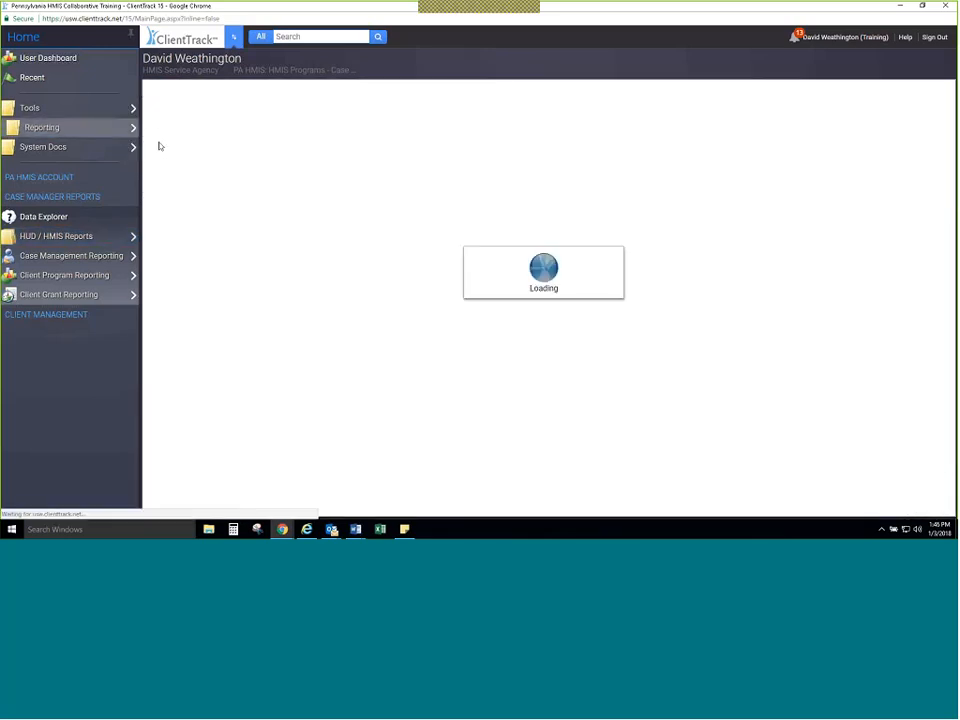
mouse_move(121, 135)
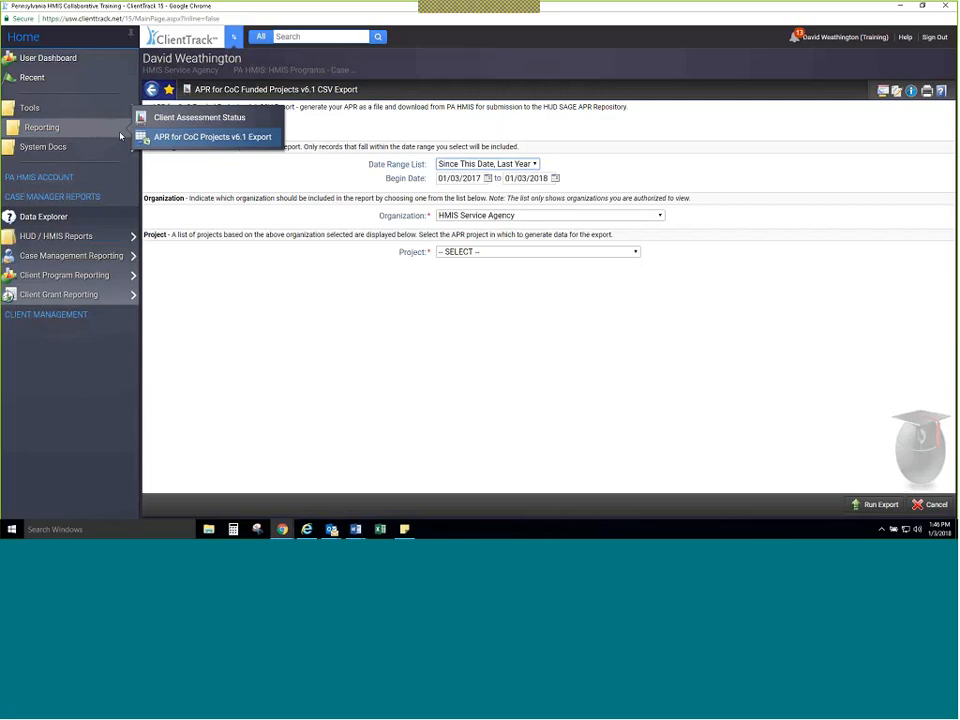
Step: Open Active Enrollment Cases from the Client Management section and save it as a favorite with no parent container
mouse_move(56, 282)
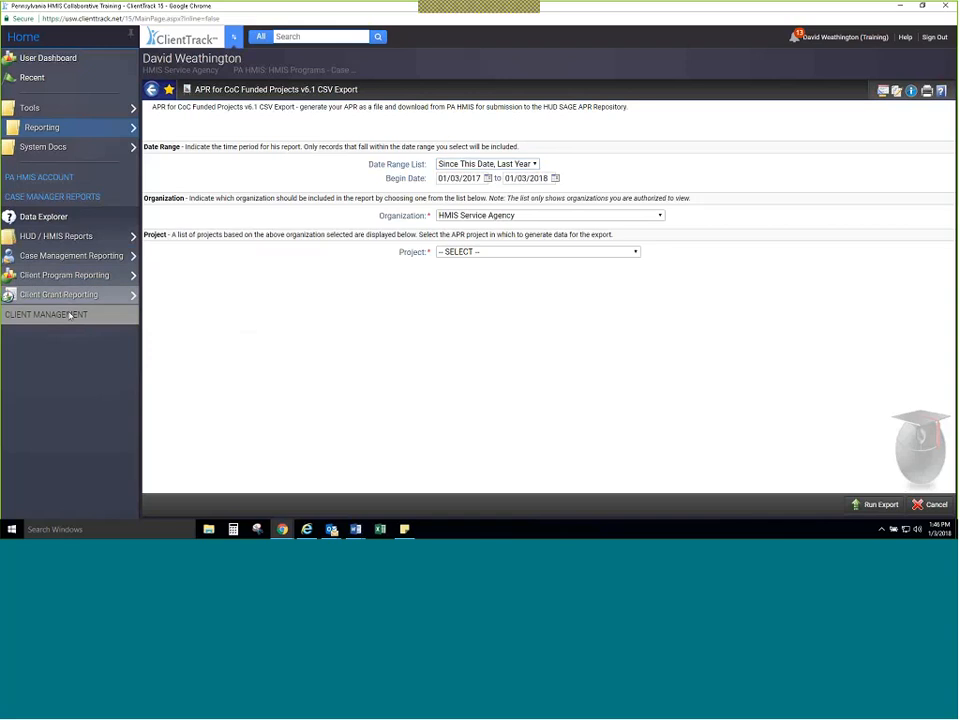
left_click(69, 314)
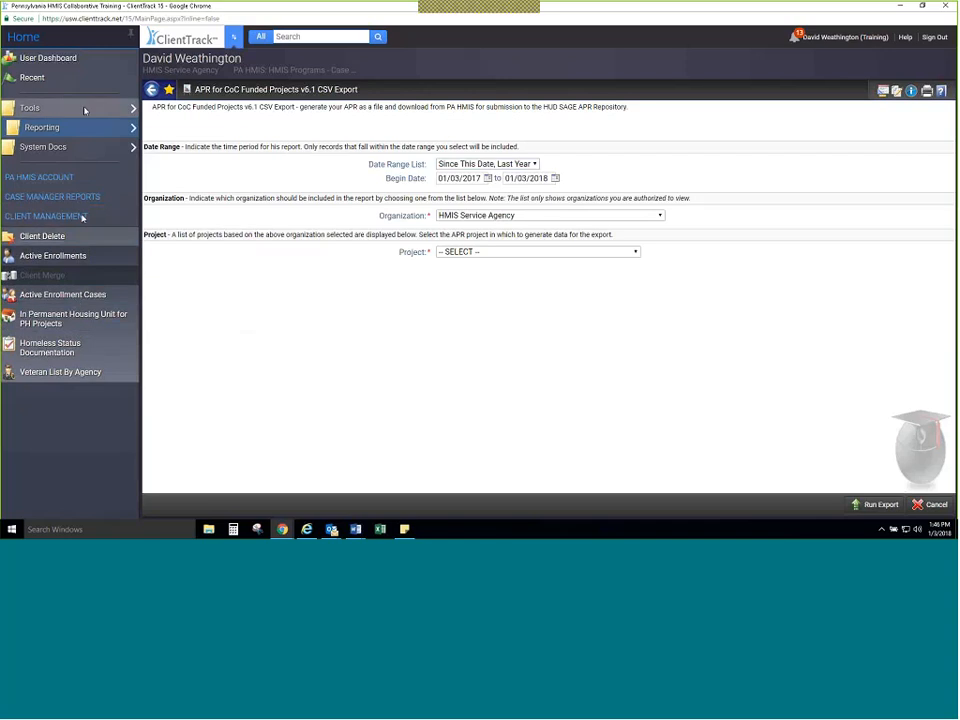
mouse_move(84, 111)
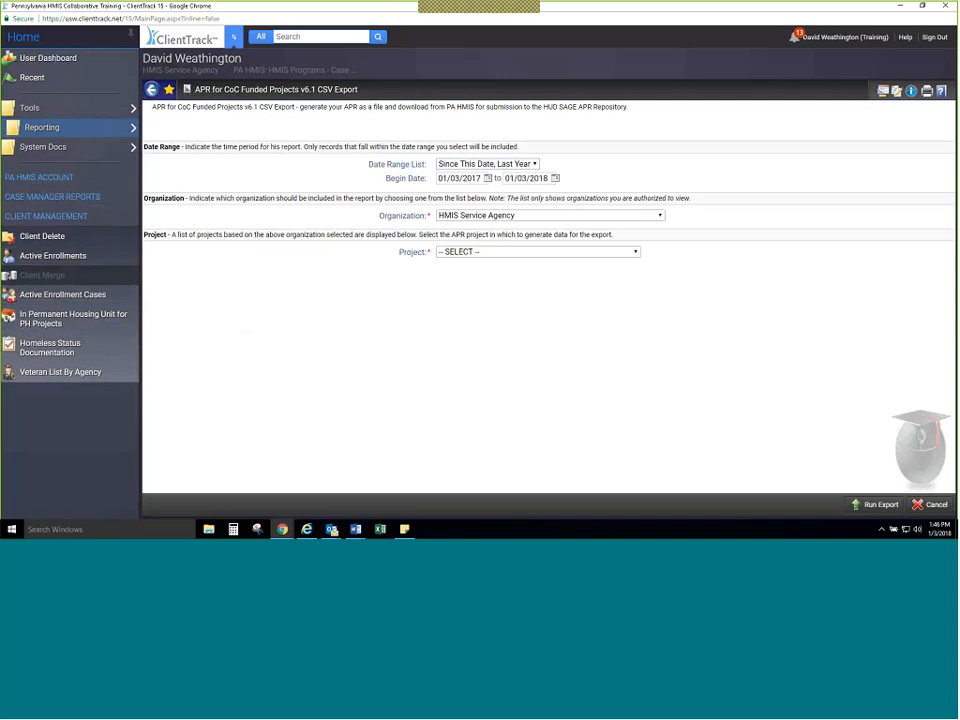
left_click(61, 300)
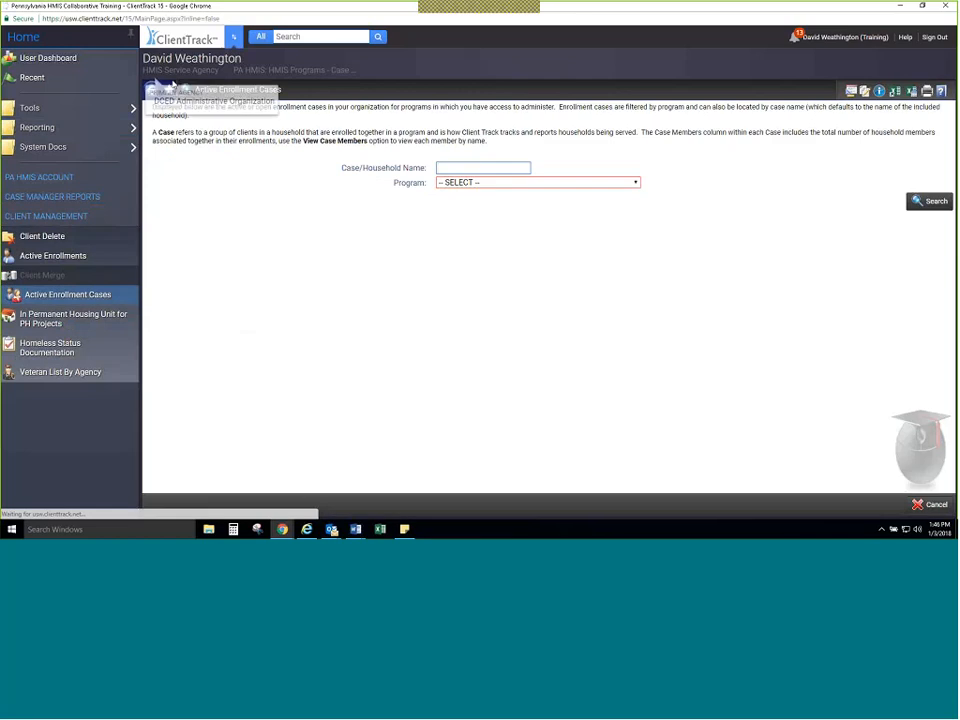
left_click(169, 89)
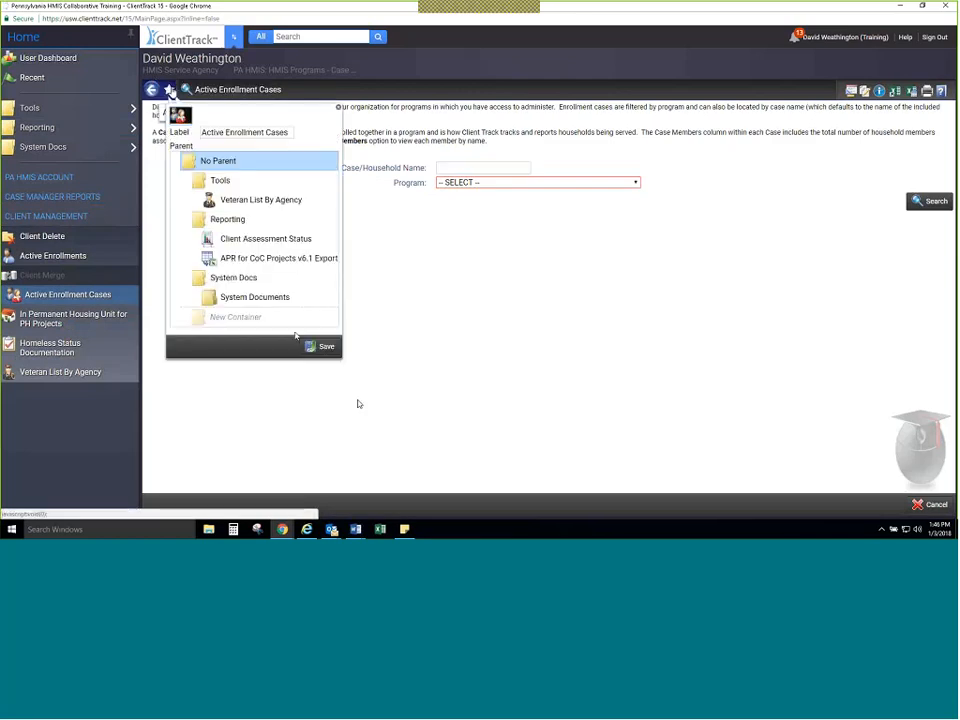
left_click(321, 346)
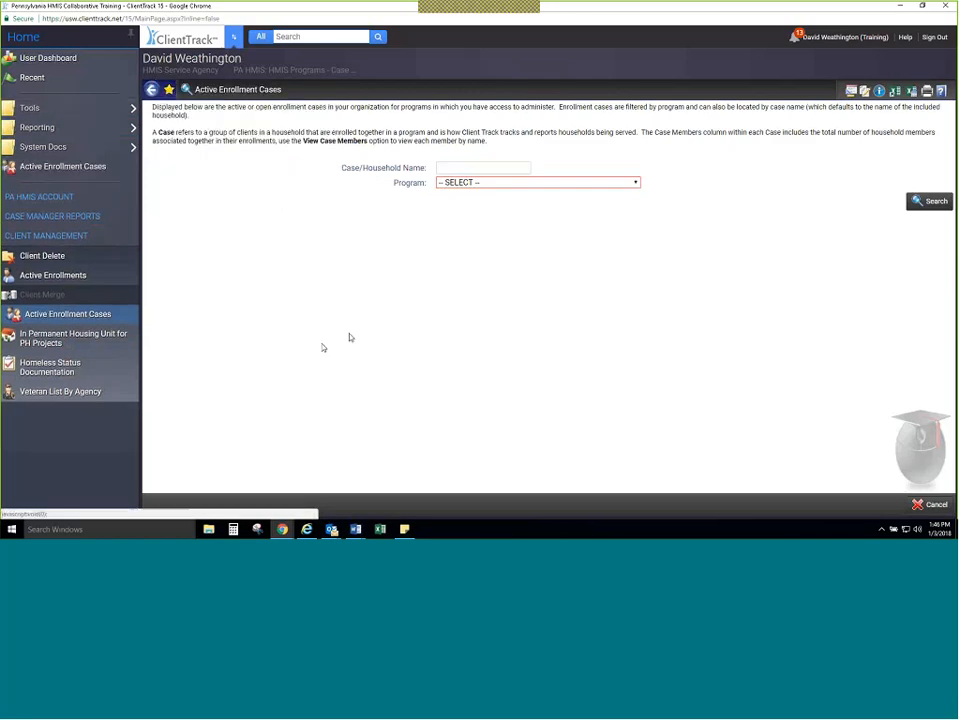
Step: List the active cases for HMIS Service - Transitional Housing Program, view the first household's case members and return to the list
left_click(500, 185)
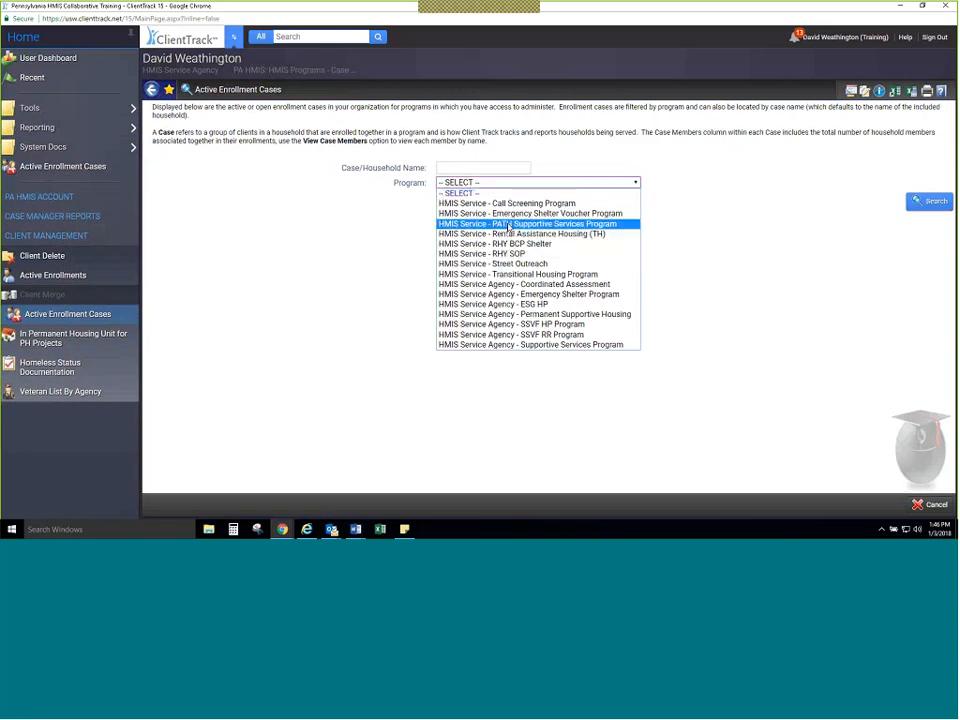
left_click(521, 274)
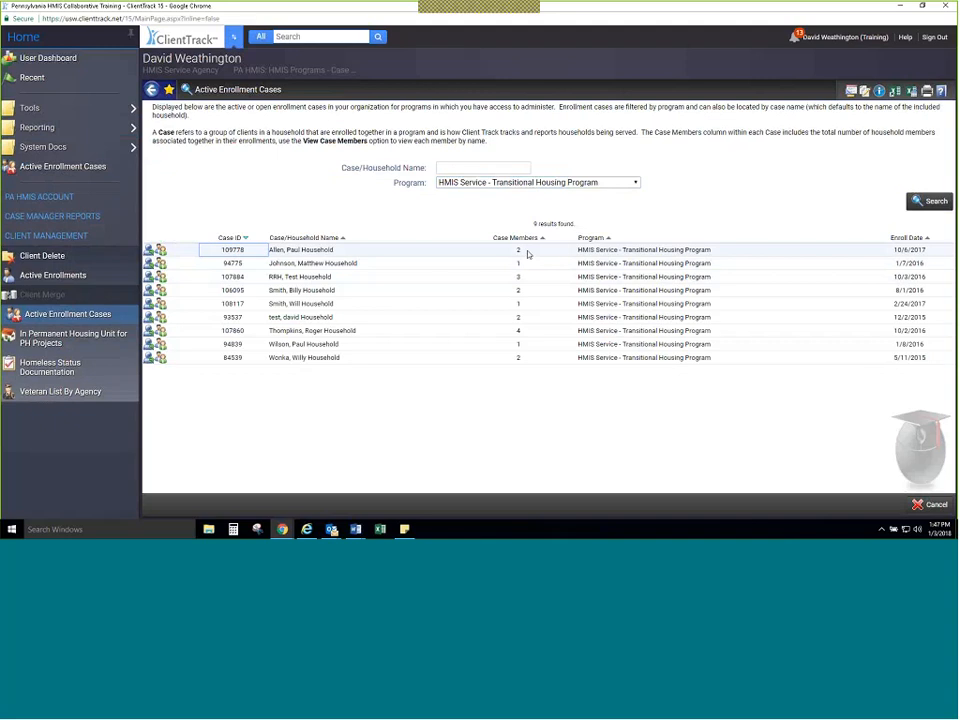
left_click(160, 250)
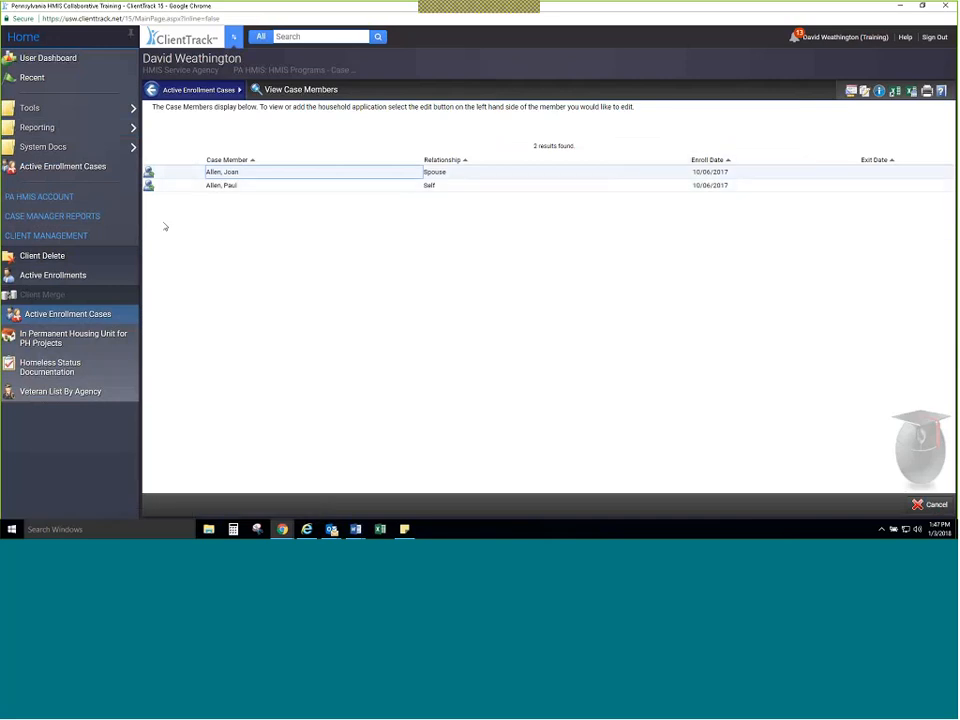
left_click(153, 93)
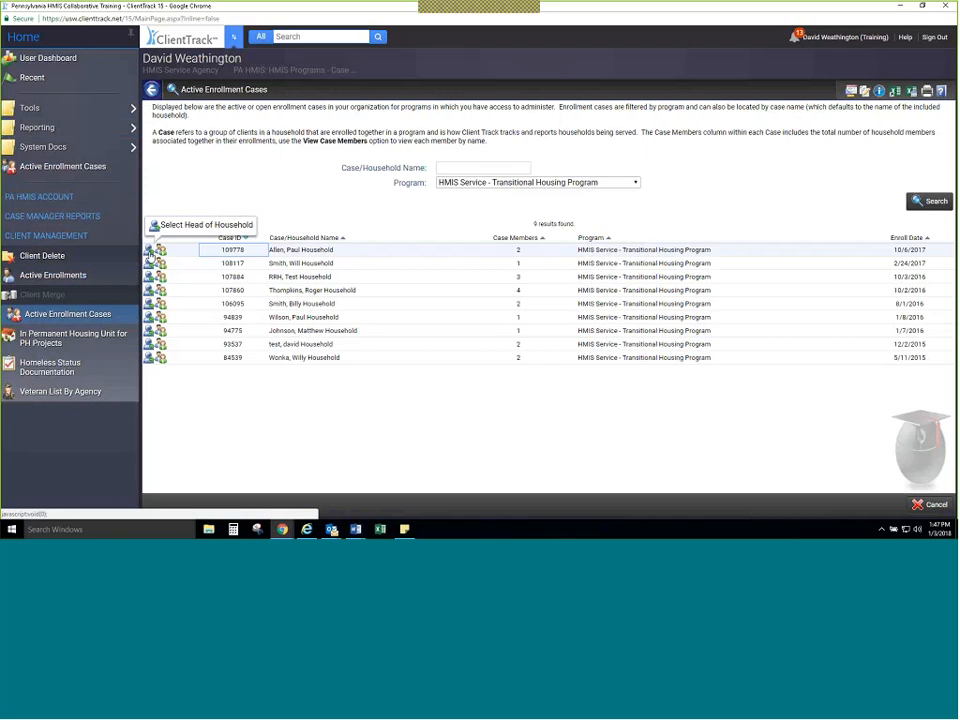
Step: View the client dashboard of the first listed household's head, and switch back to the Home workspace
left_click(150, 251)
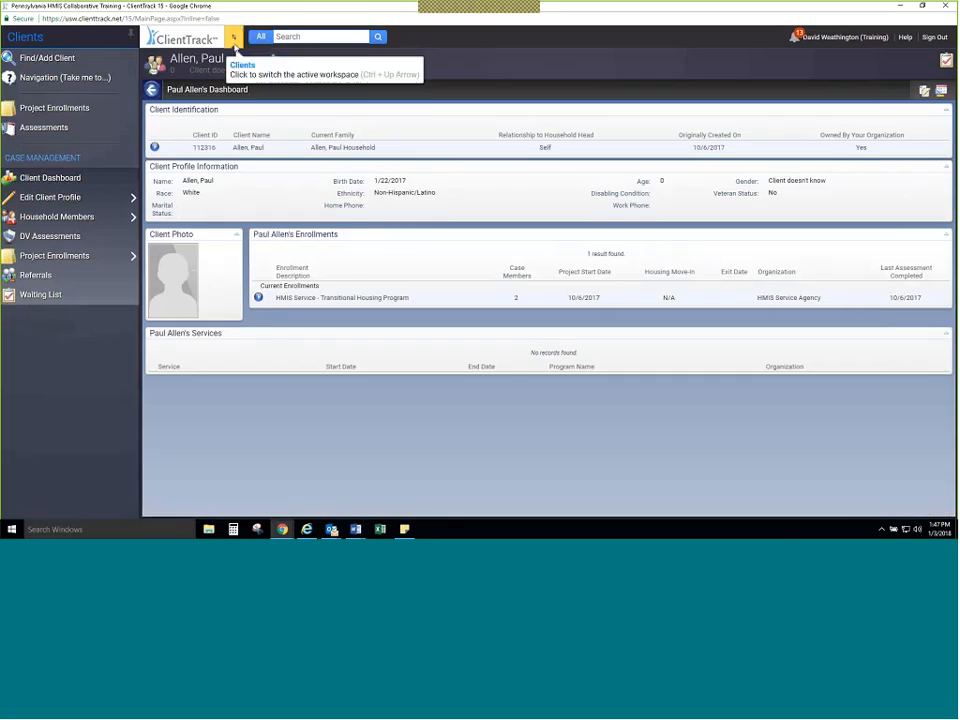
left_click(234, 40)
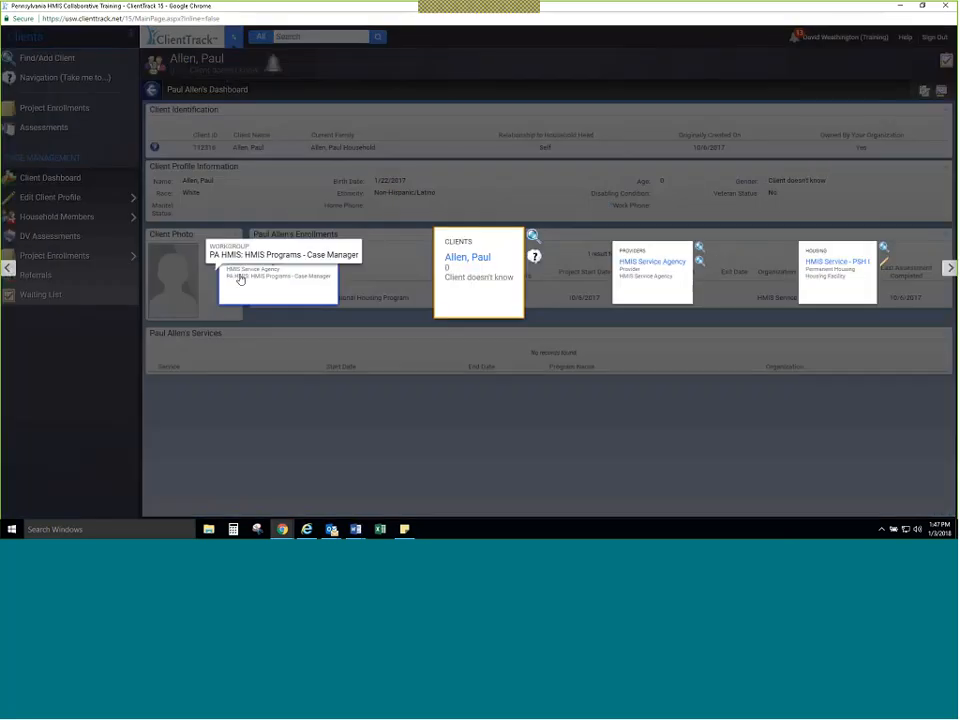
left_click(240, 279)
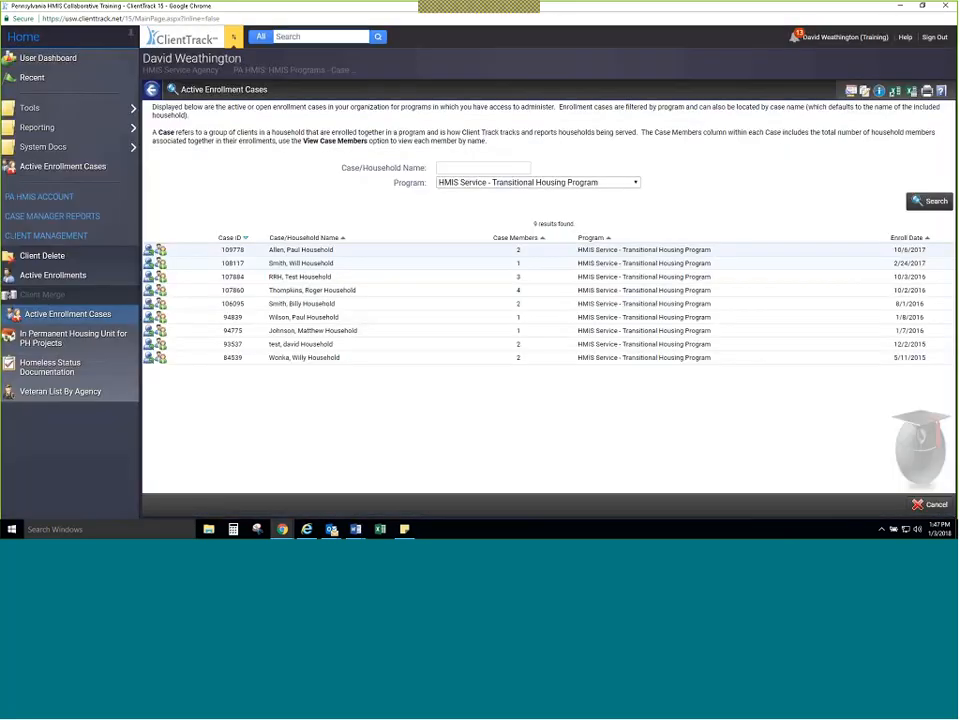
Step: Open In Permanent Housing Unit for PH Projects and list active clients for Permanent Supportive Housing, followed by the SSVF RR Program
left_click(110, 342)
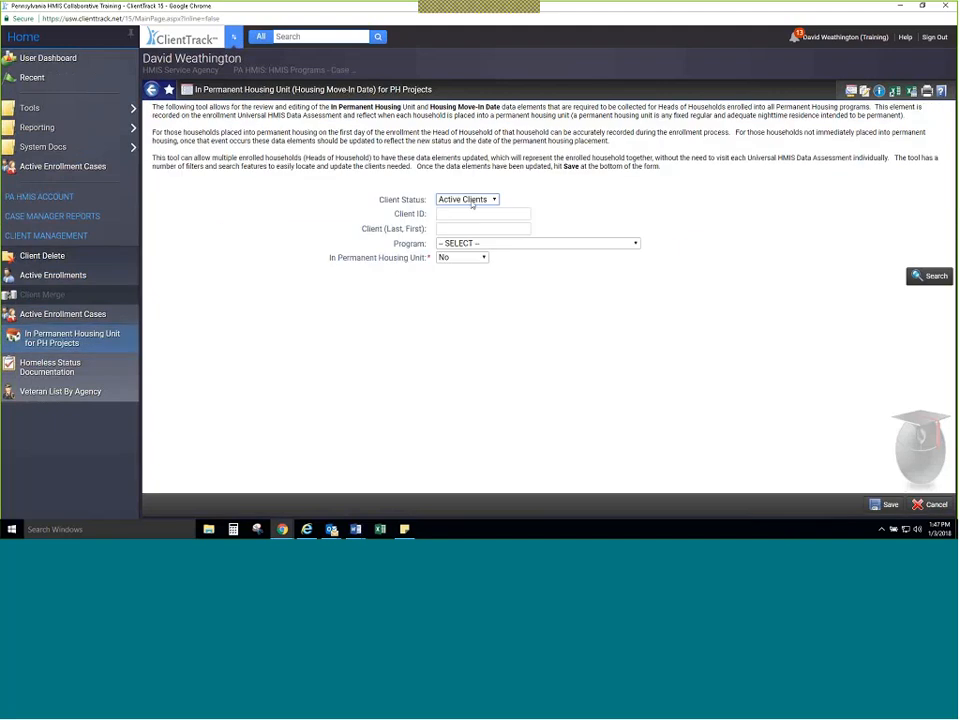
left_click(476, 244)
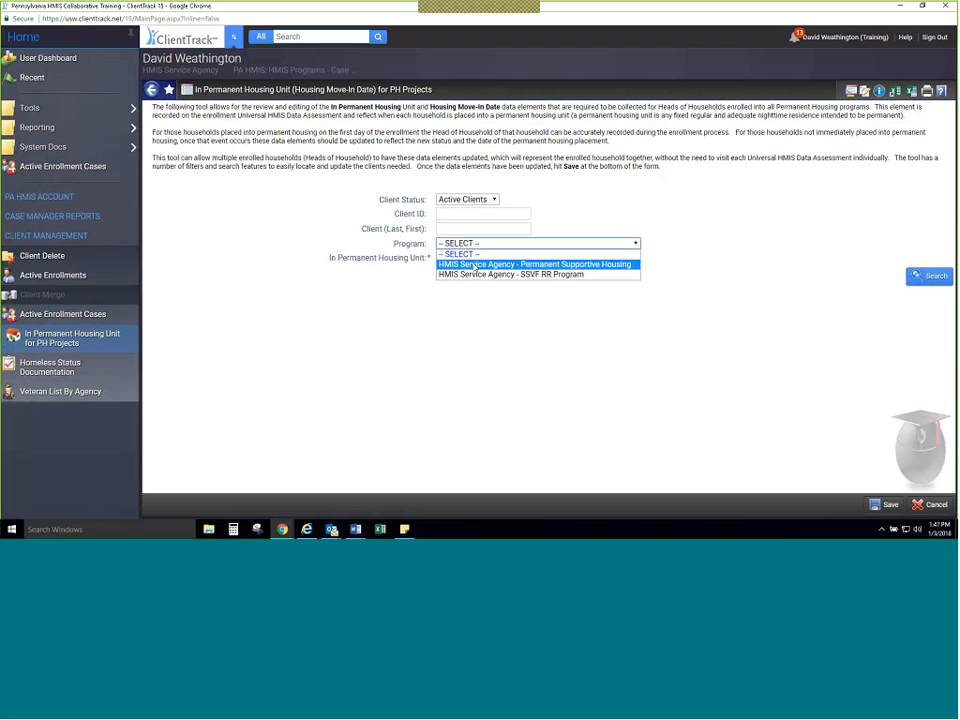
left_click(475, 265)
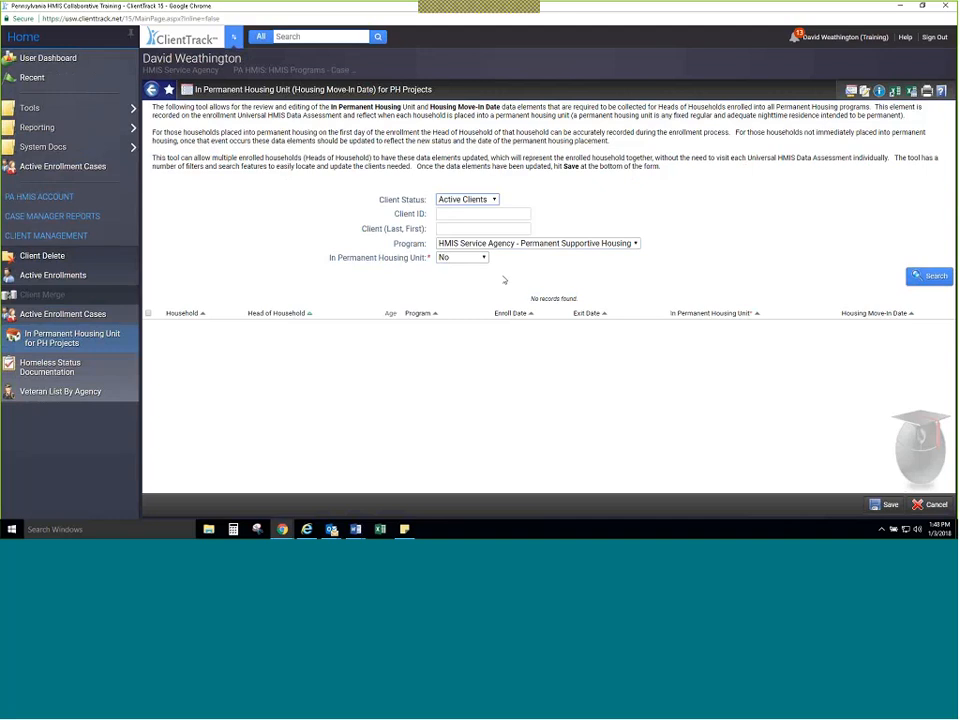
left_click(538, 243)
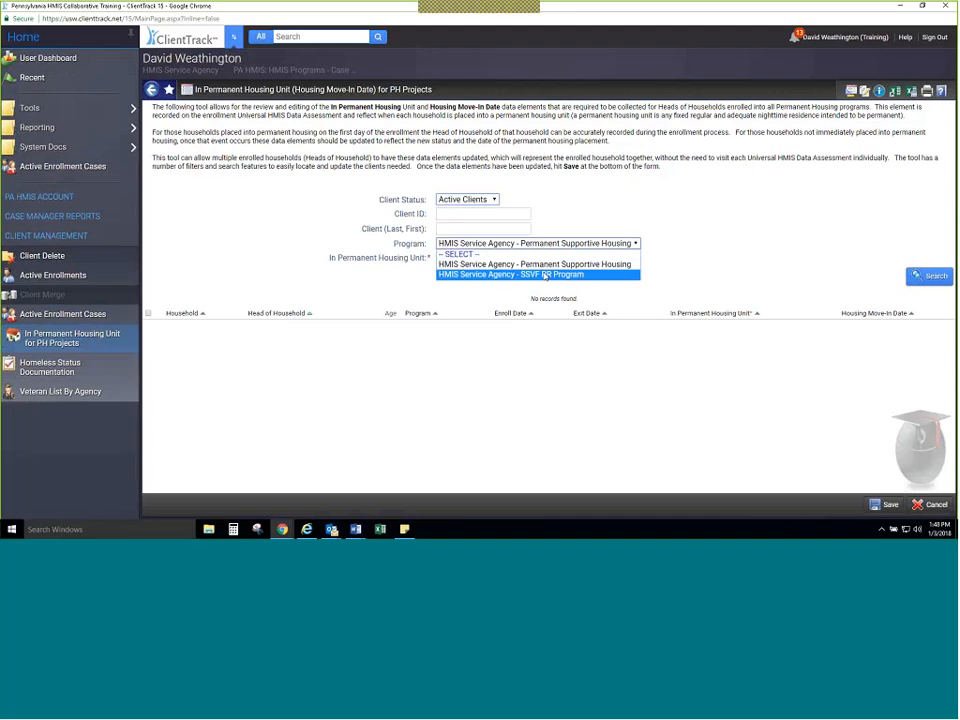
left_click(545, 275)
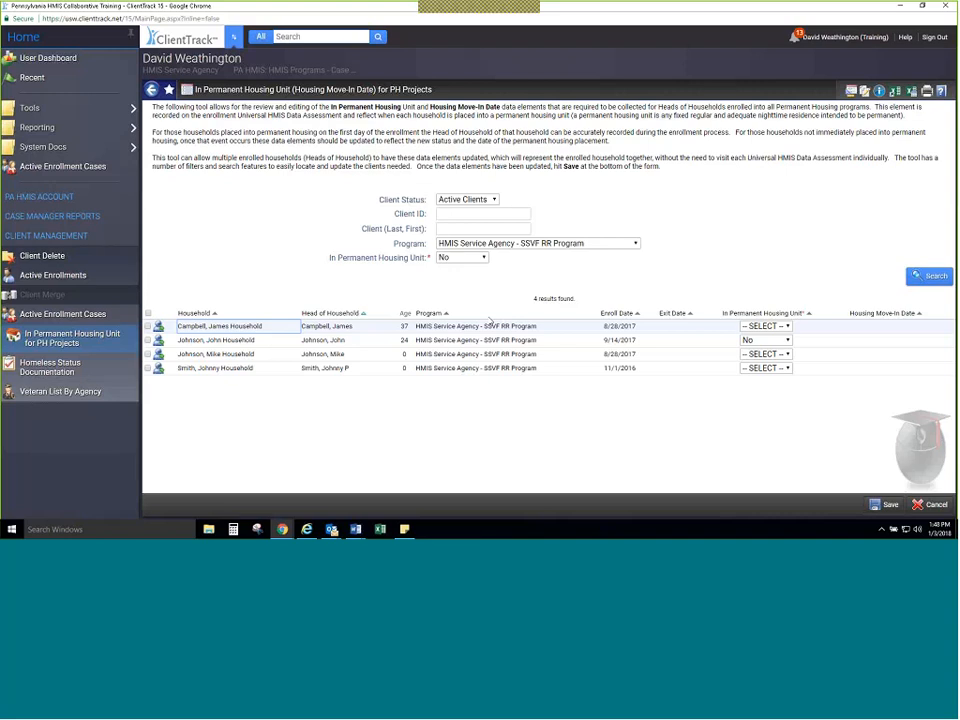
Step: Check the In Permanent Housing Unit choices for the first household and leave the tool without saving
left_click(780, 328)
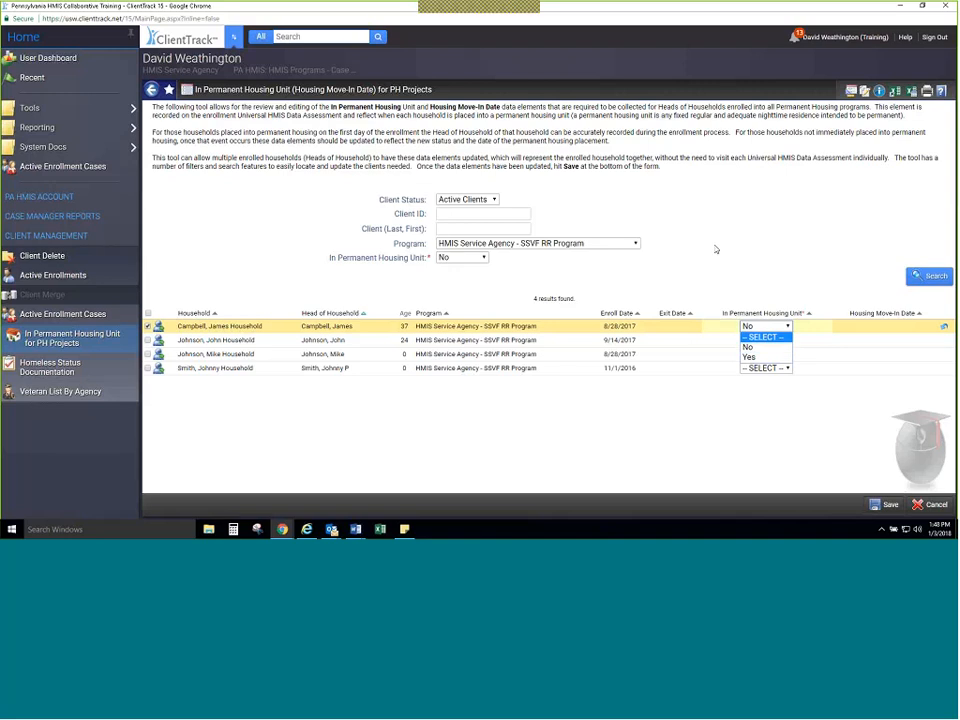
left_click(716, 249)
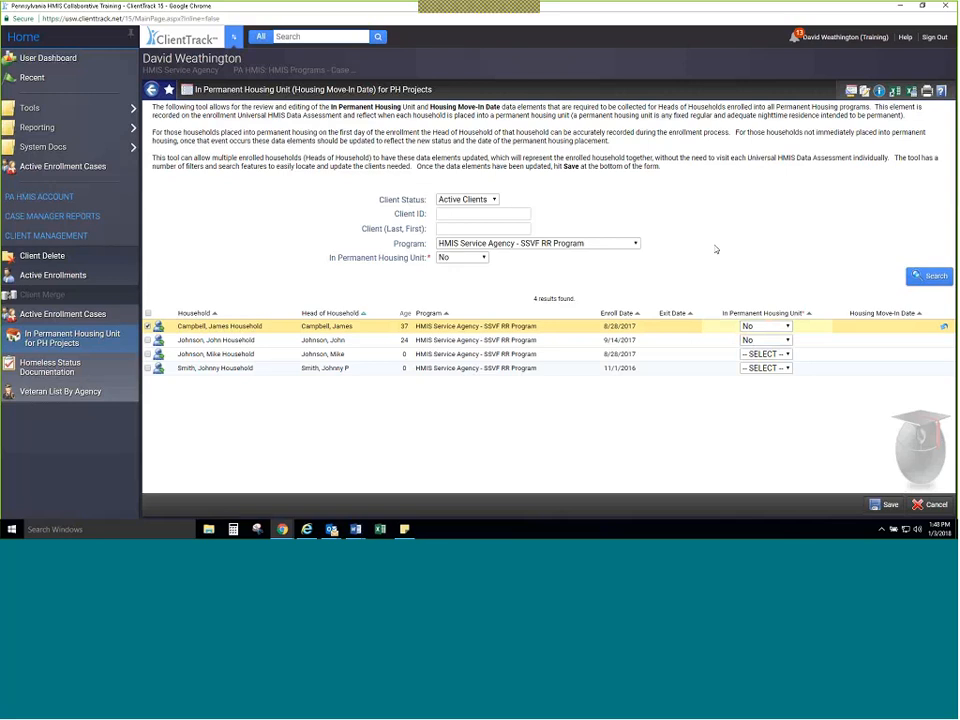
left_click(928, 505)
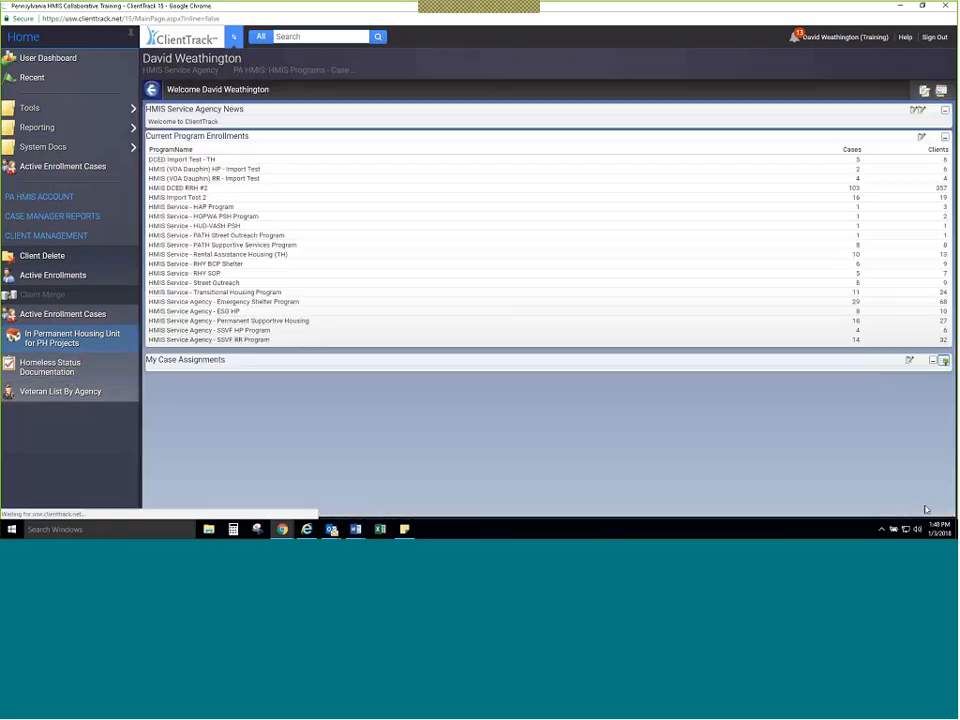
Step: Open Homeless Status Documentation and list households for the HMIS Service - ESG Outreach grant and HMIS Service - Street Outreach program
left_click(46, 372)
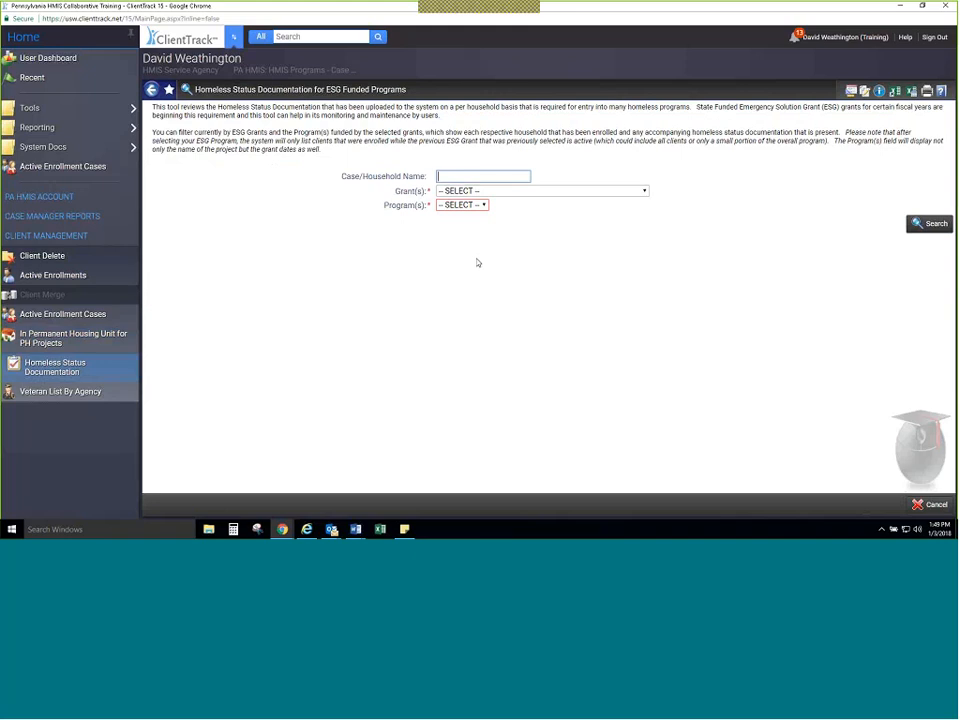
left_click(500, 190)
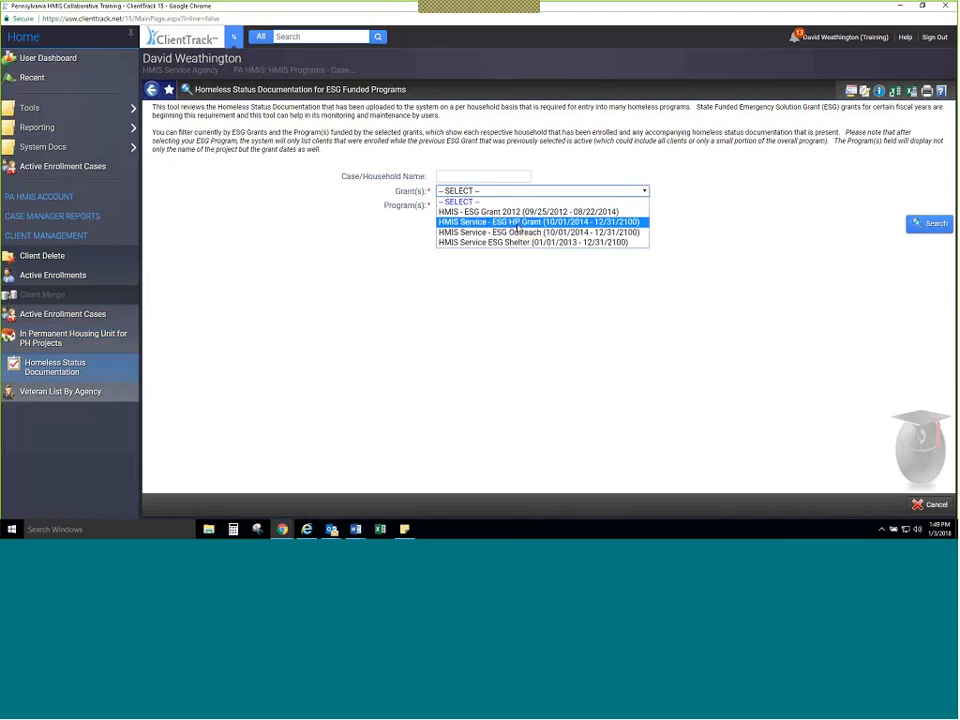
left_click(520, 212)
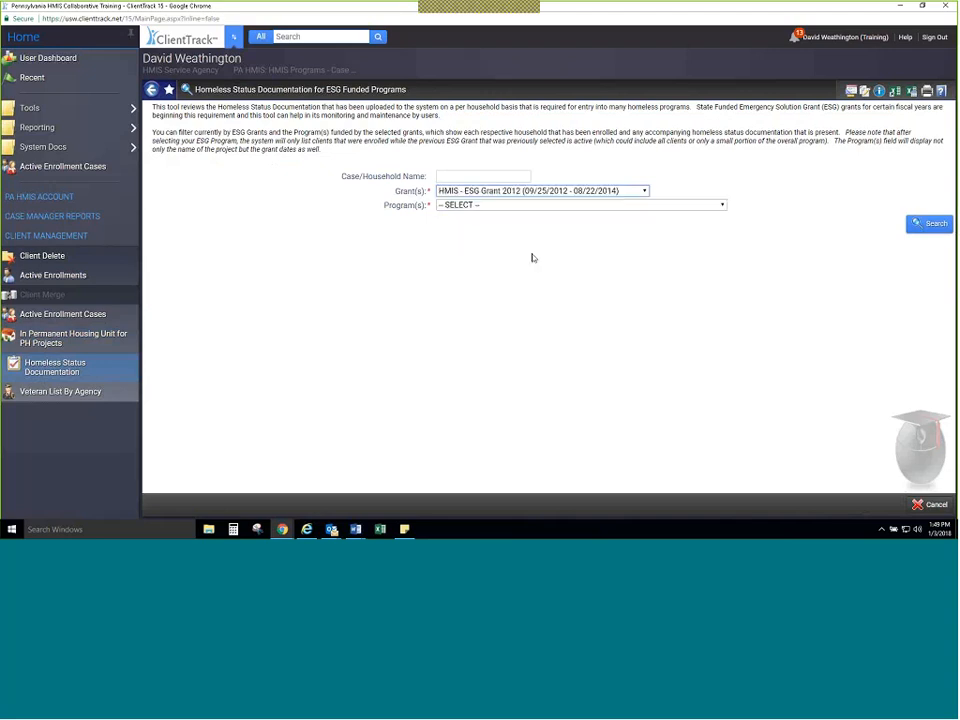
left_click(578, 190)
left_click(572, 232)
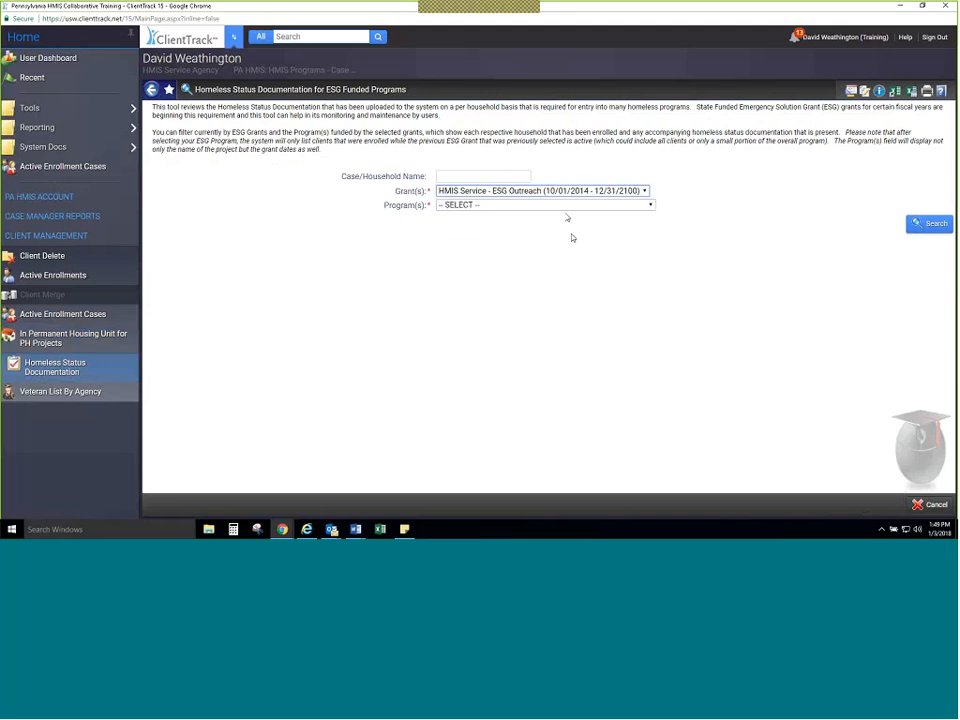
left_click(549, 206)
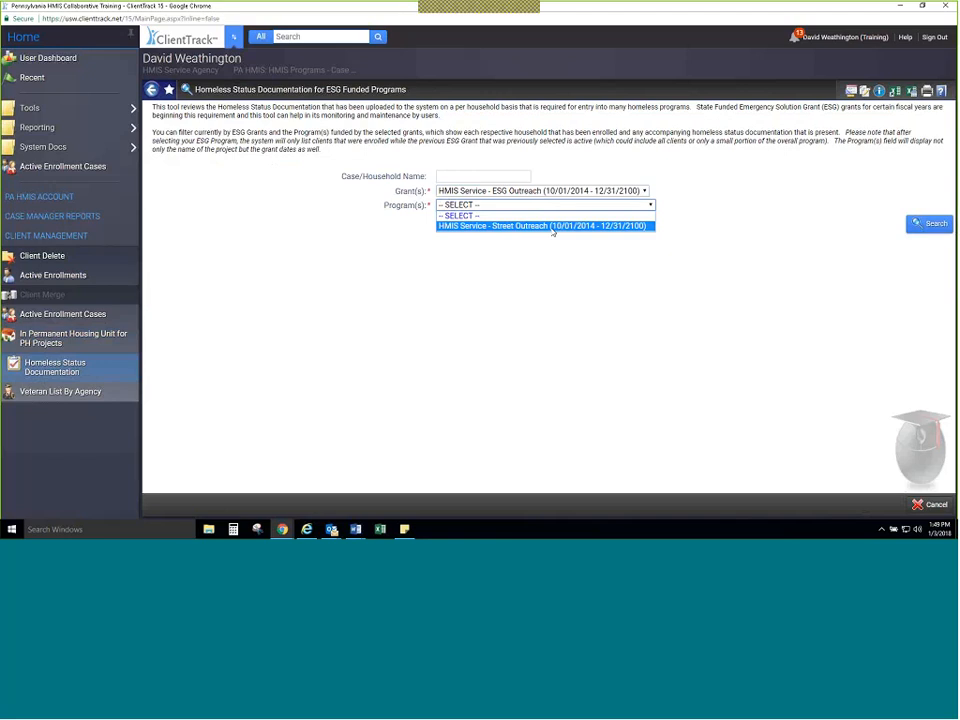
left_click(552, 226)
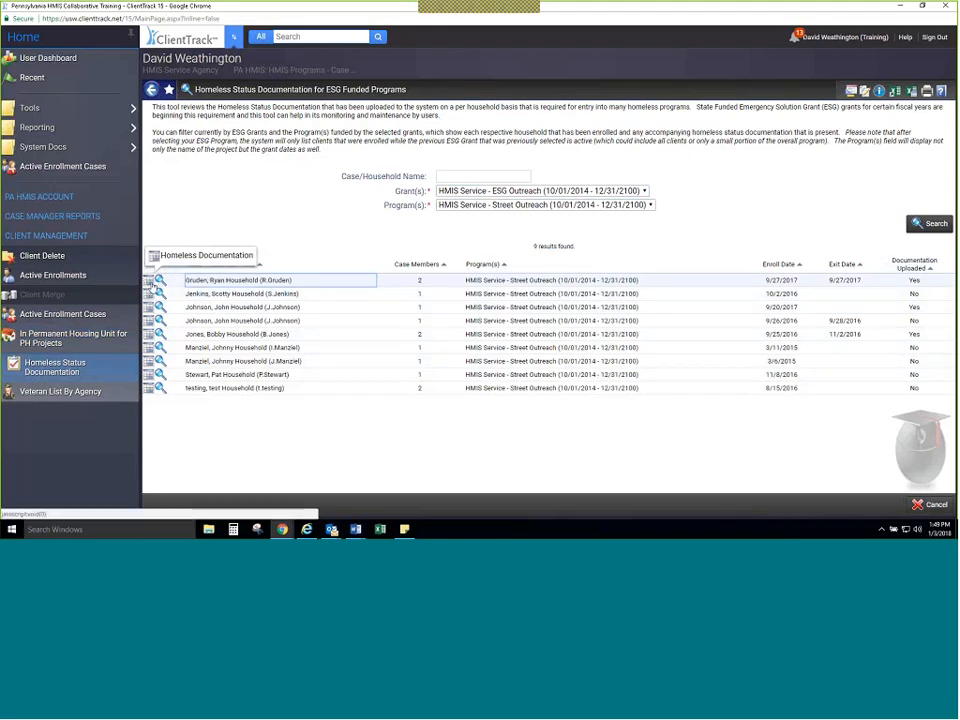
Step: Open the first household's Documentation of Homelessness and review its checklist, documentation types and third party documentation
left_click(151, 281)
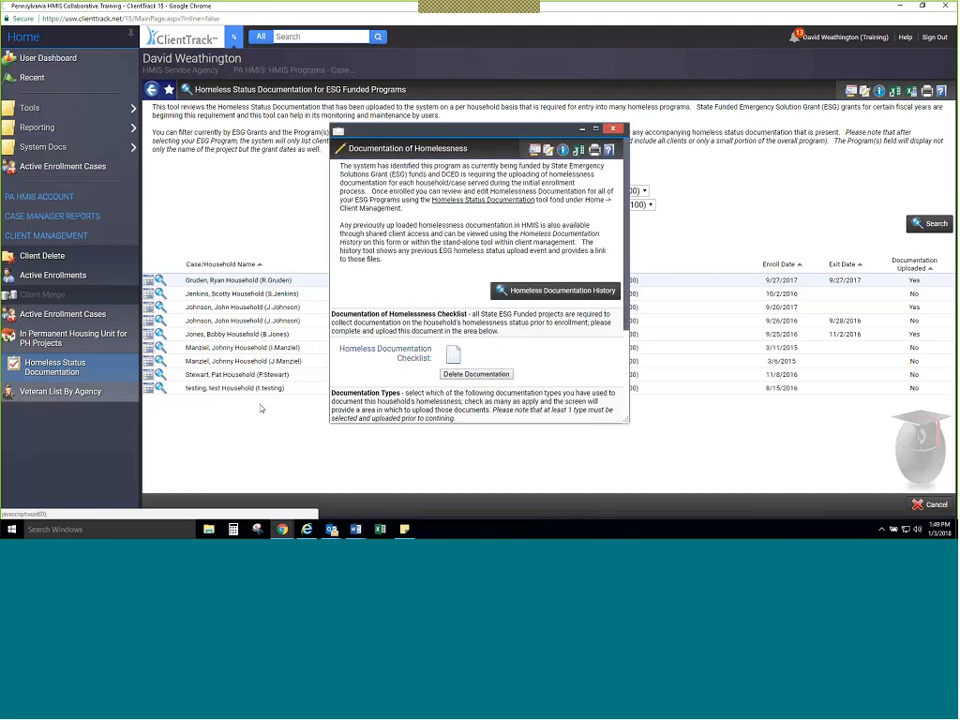
scroll(498, 330, "down", 3)
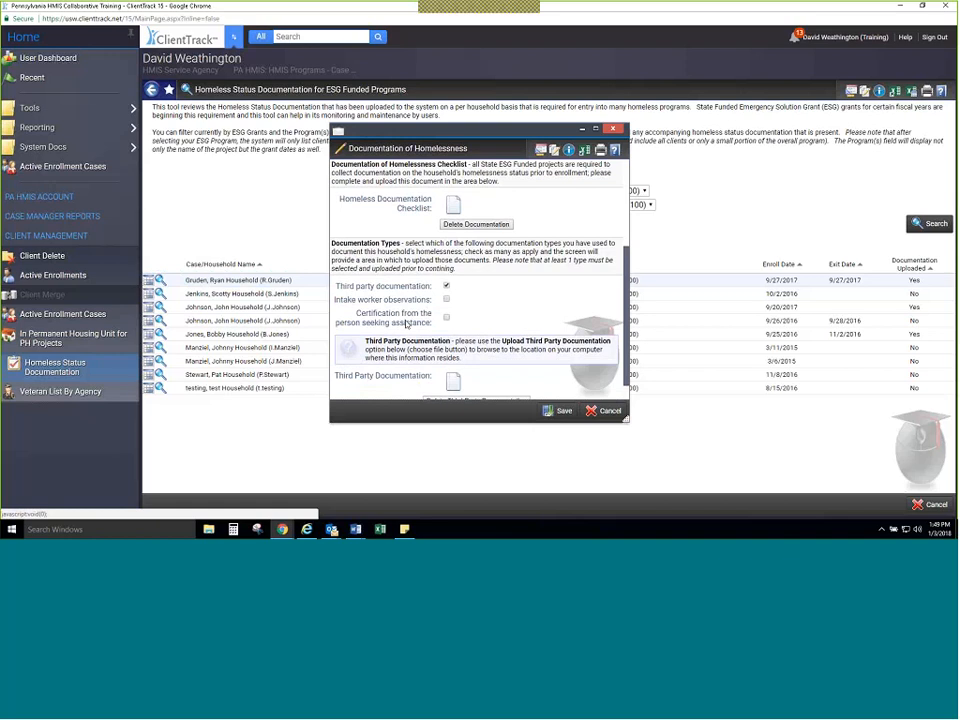
scroll(406, 323, "down", 1)
scroll(406, 323, "up", 3)
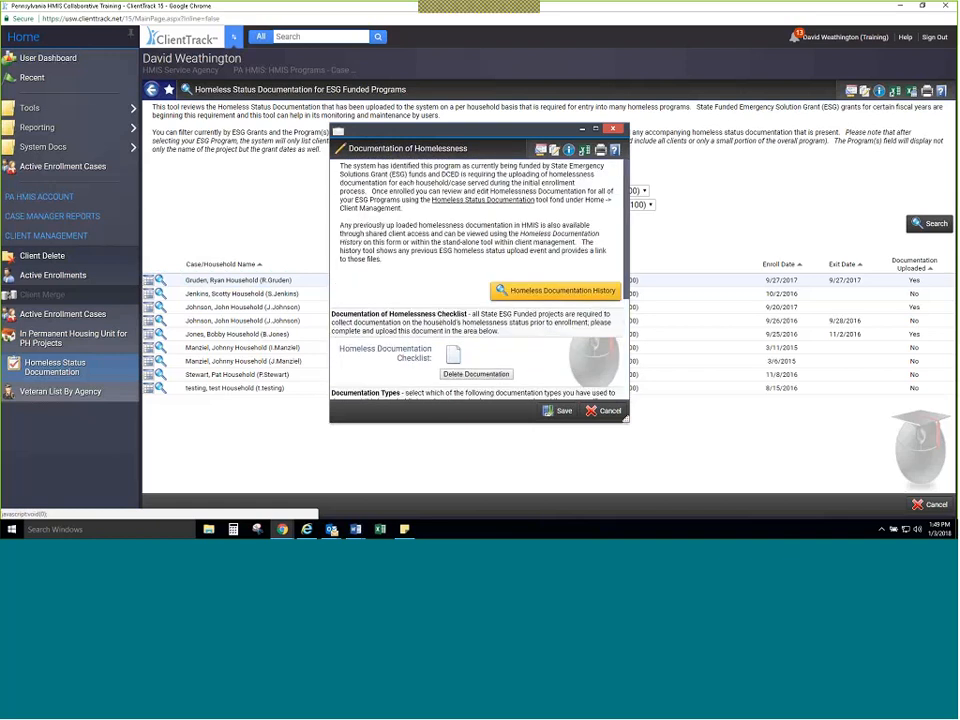
scroll(412, 385, "down", 5)
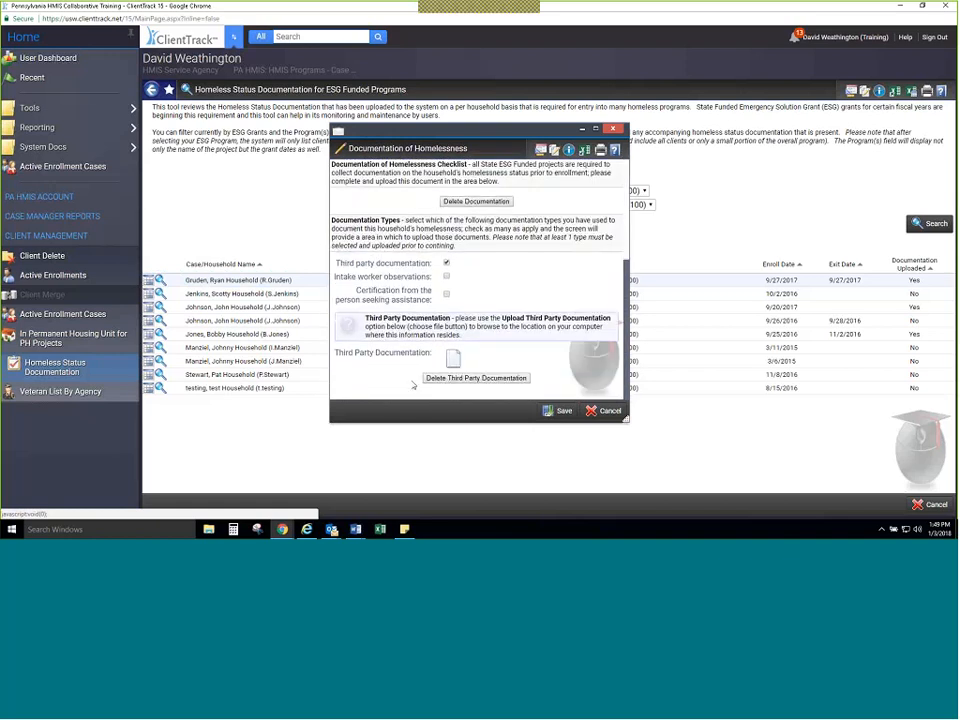
scroll(412, 385, "up", 5)
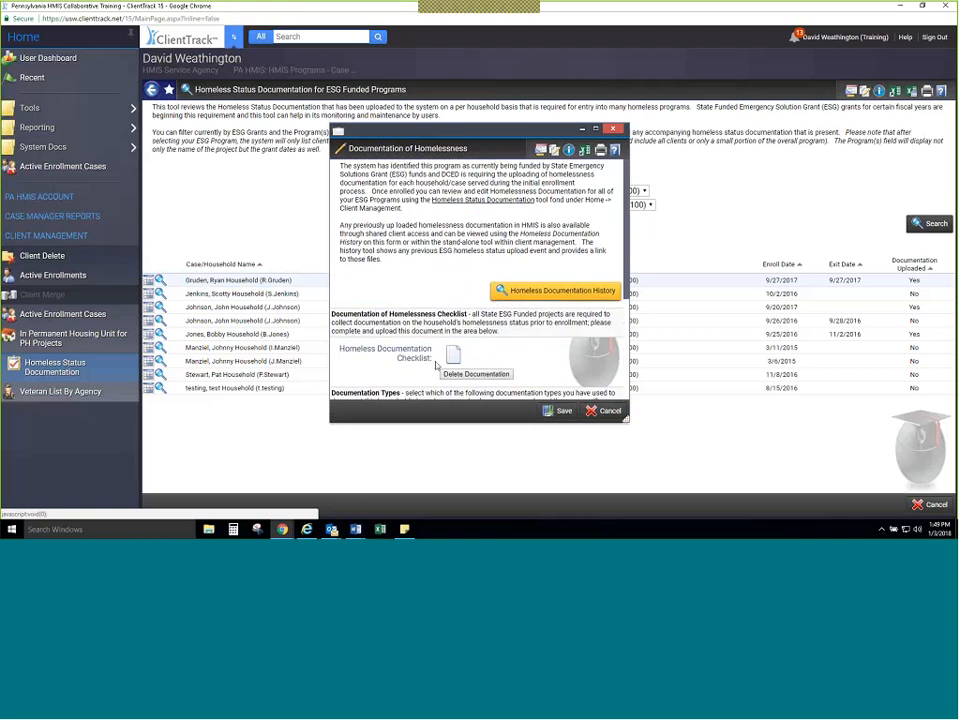
Step: View the household's Homeless Documentation History, and close both the history and the documentation form
left_click(531, 292)
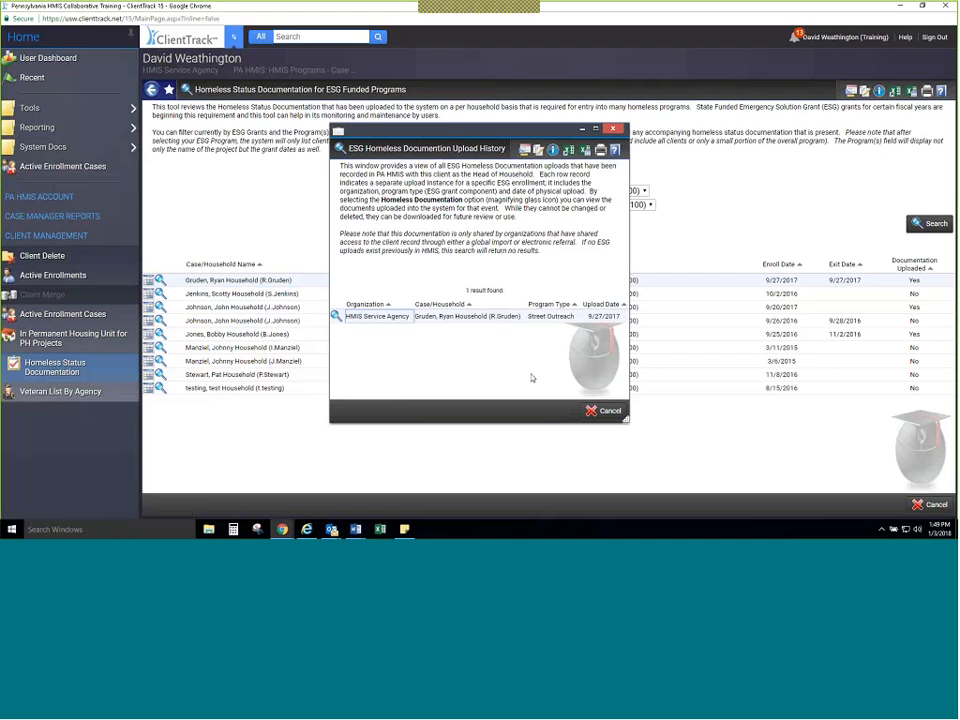
left_click(613, 131)
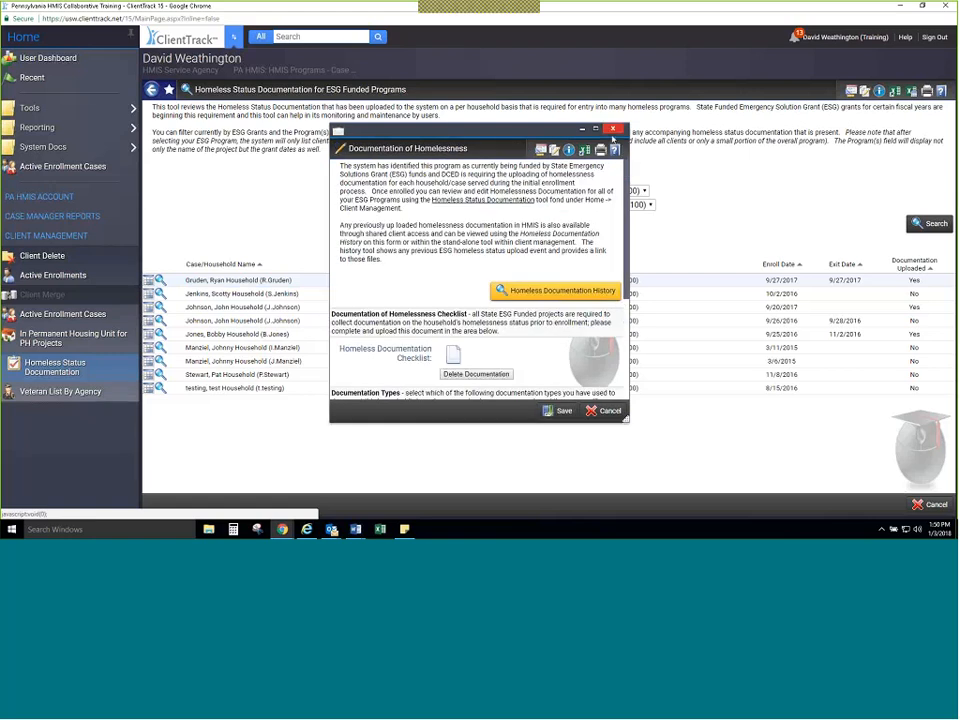
left_click(613, 131)
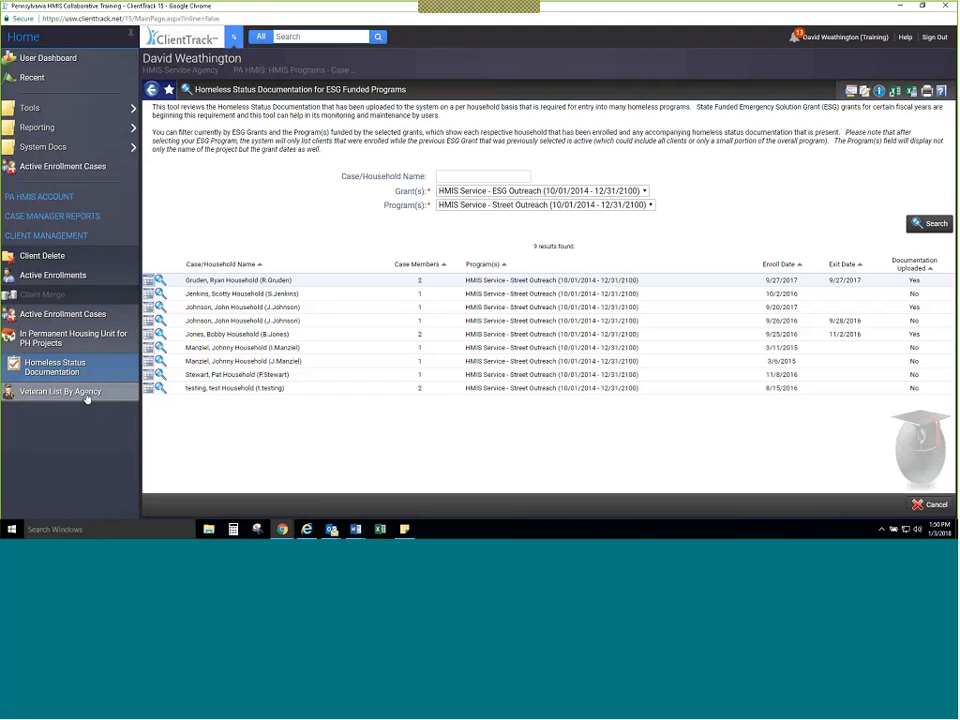
Step: Open Veteran List By Agency and list the veterans for Eastern Pennsylvania CoC (PA-509)
left_click(87, 397)
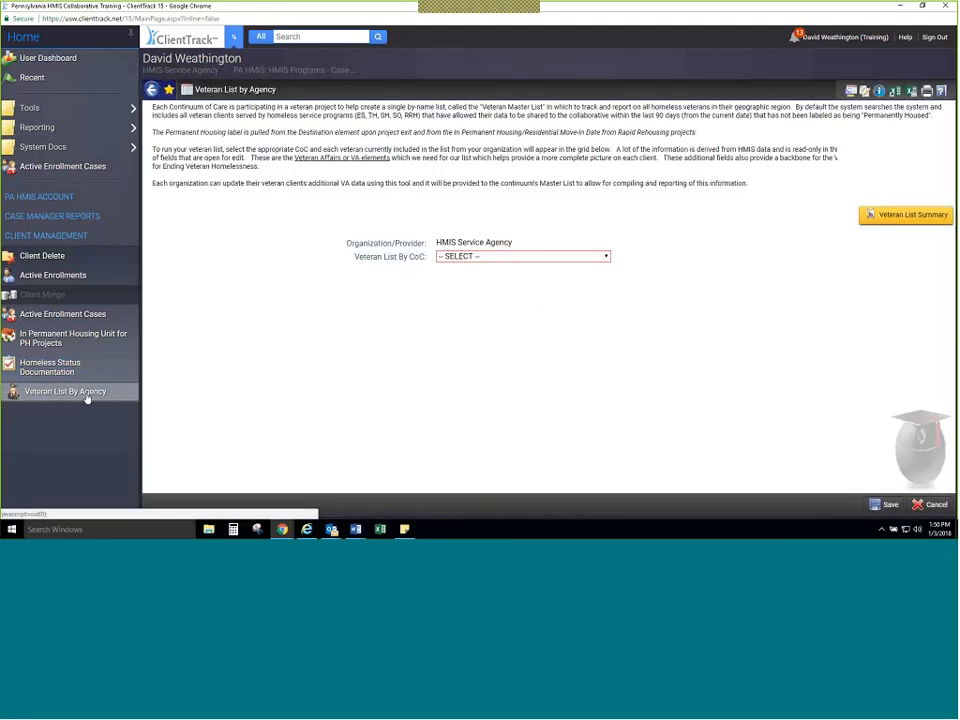
left_click(491, 256)
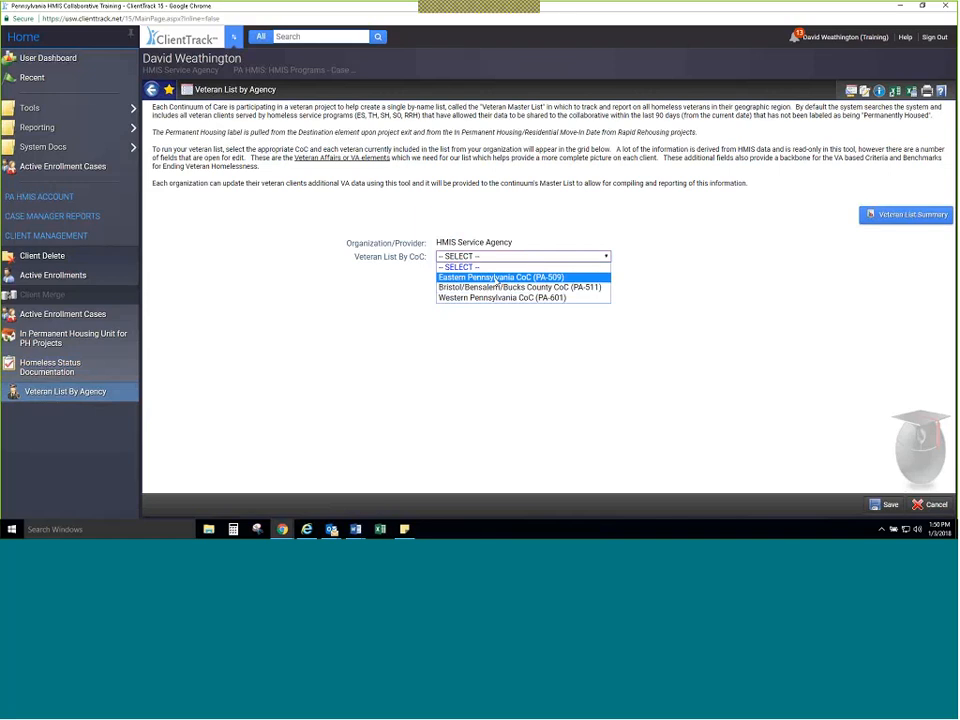
left_click(496, 279)
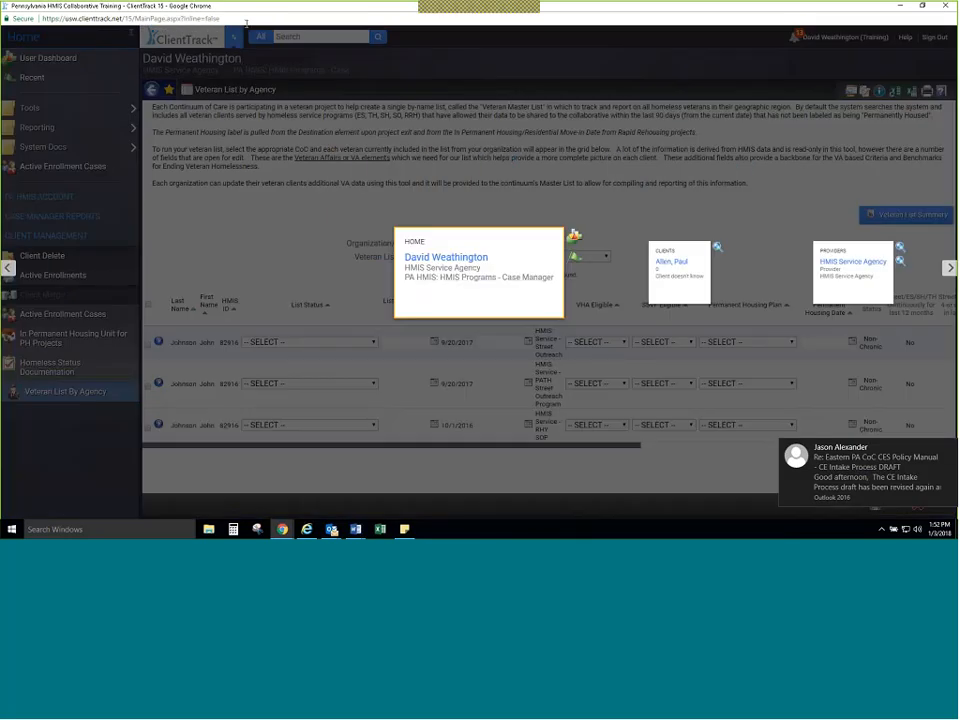
Step: Set the navigation menu to hide when inactive and switch to the Clients workspace
left_click(235, 41)
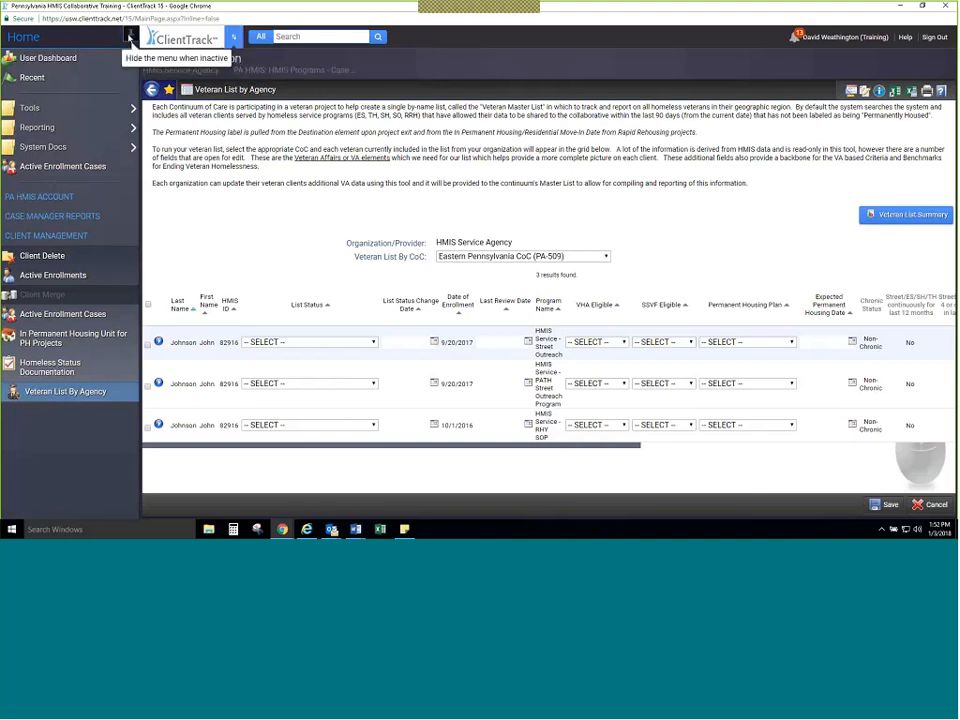
left_click(130, 38)
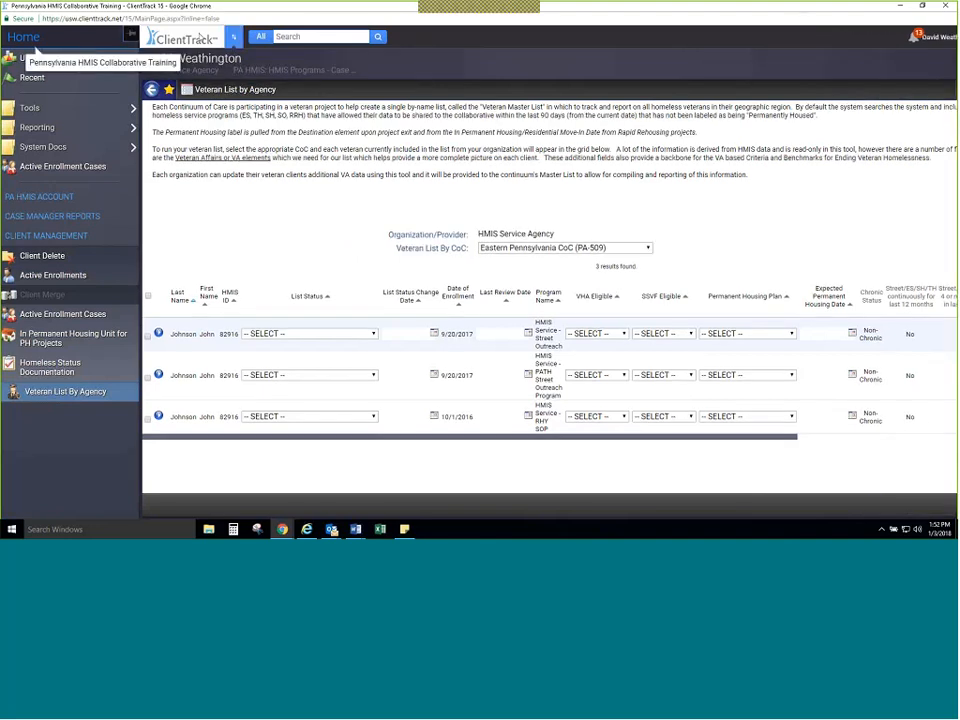
left_click(236, 38)
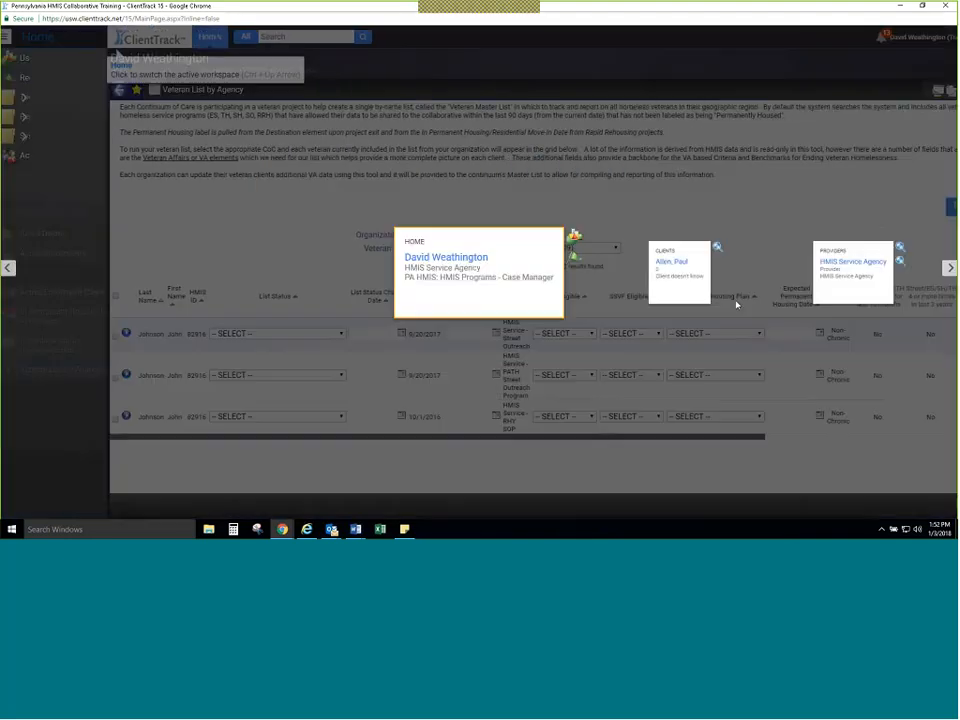
left_click(697, 282)
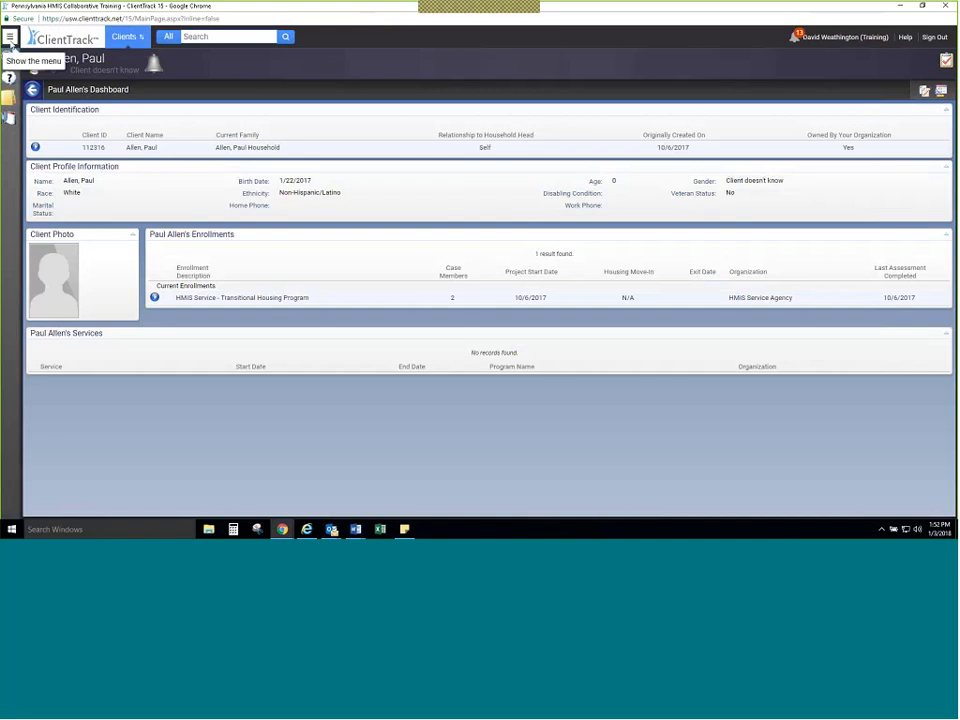
Step: Open Find/Add Client and search for a client by first name and the first three letters of the last name
left_click(10, 37)
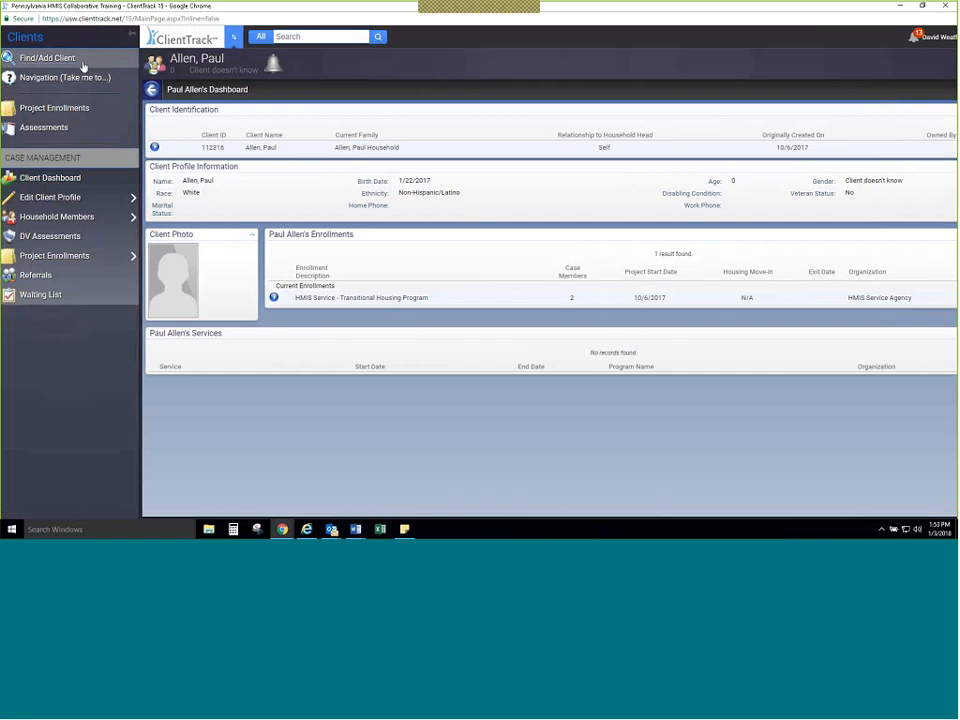
left_click(83, 62)
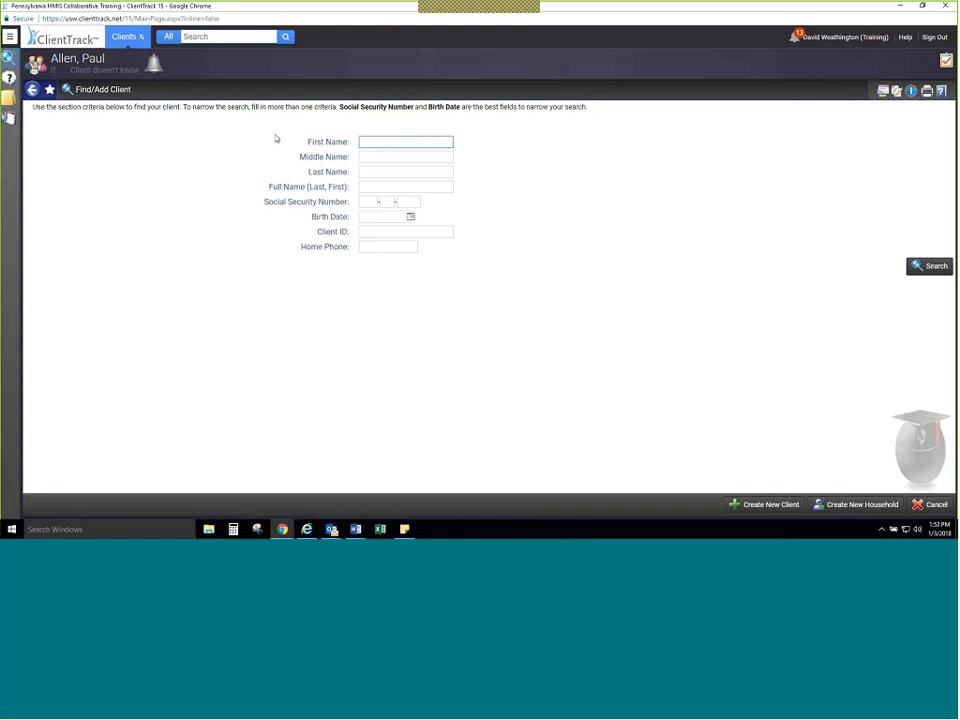
type("Johnny")
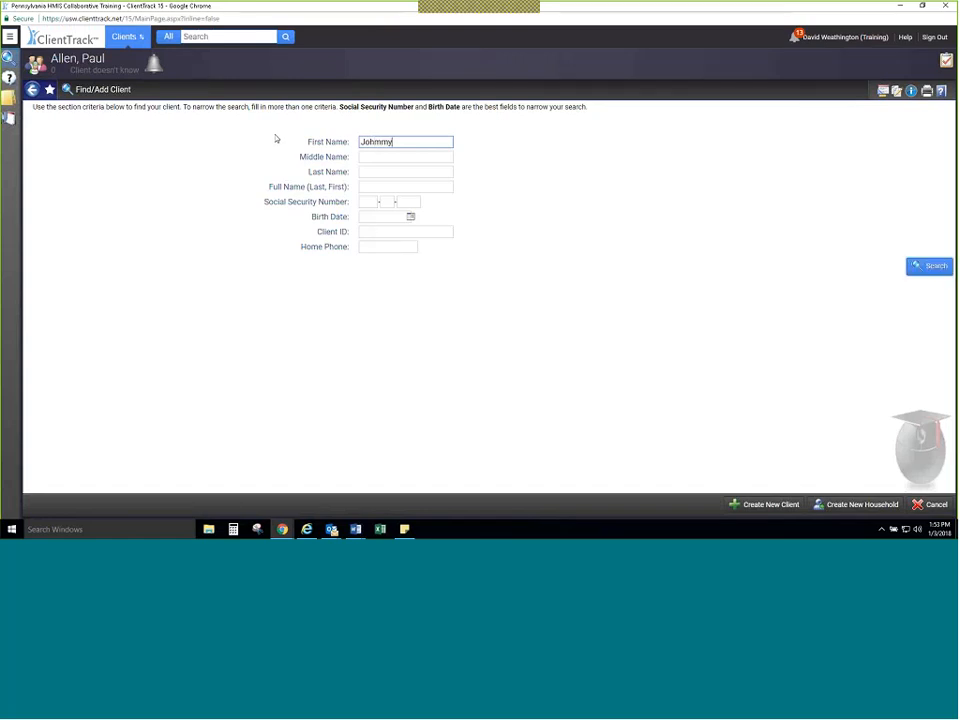
key("ctrl+a")
type("john")
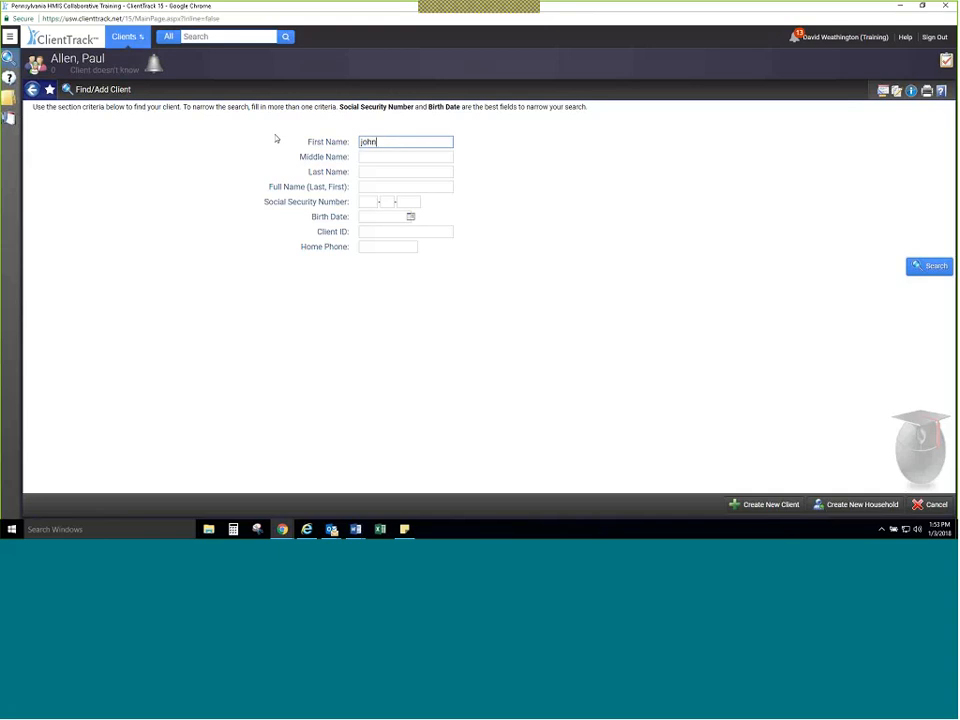
type("ny")
key("Tab")
key("Tab")
type("M")
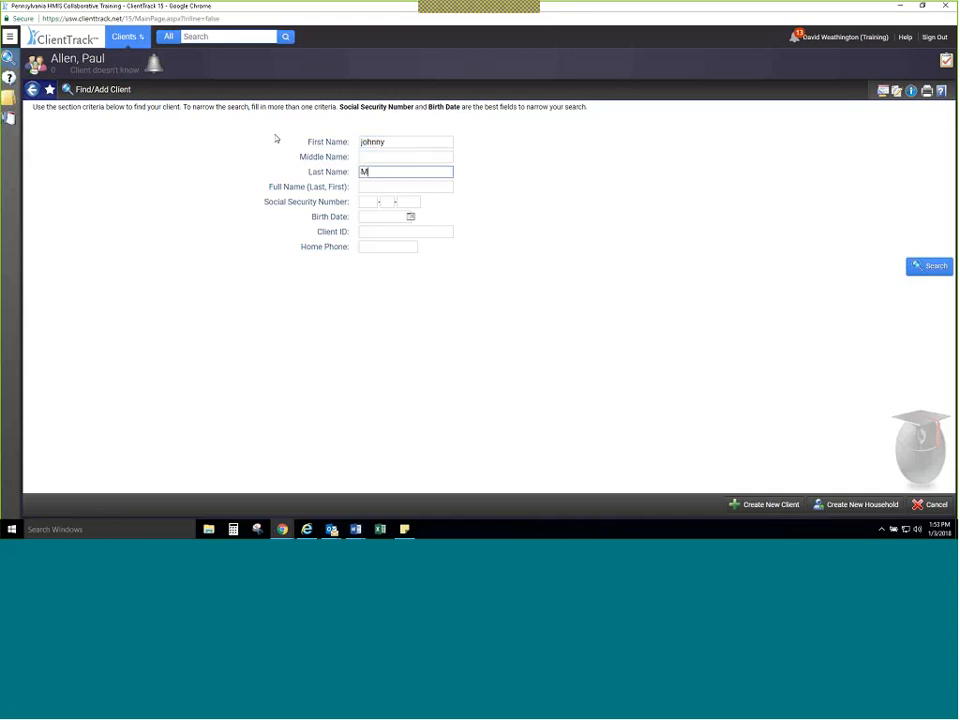
type("an")
key("Return")
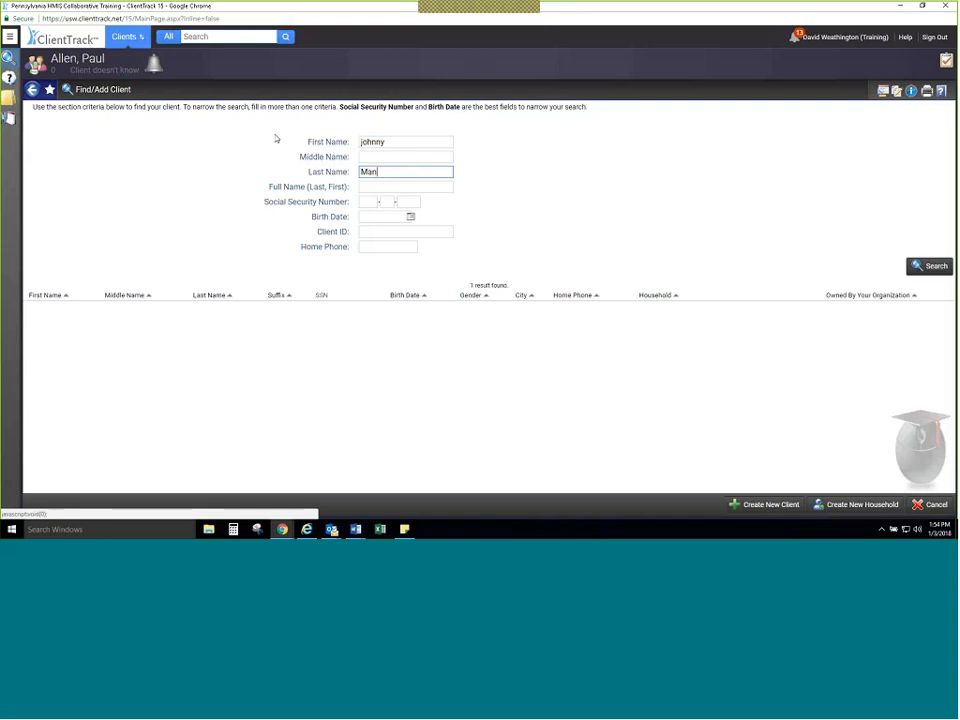
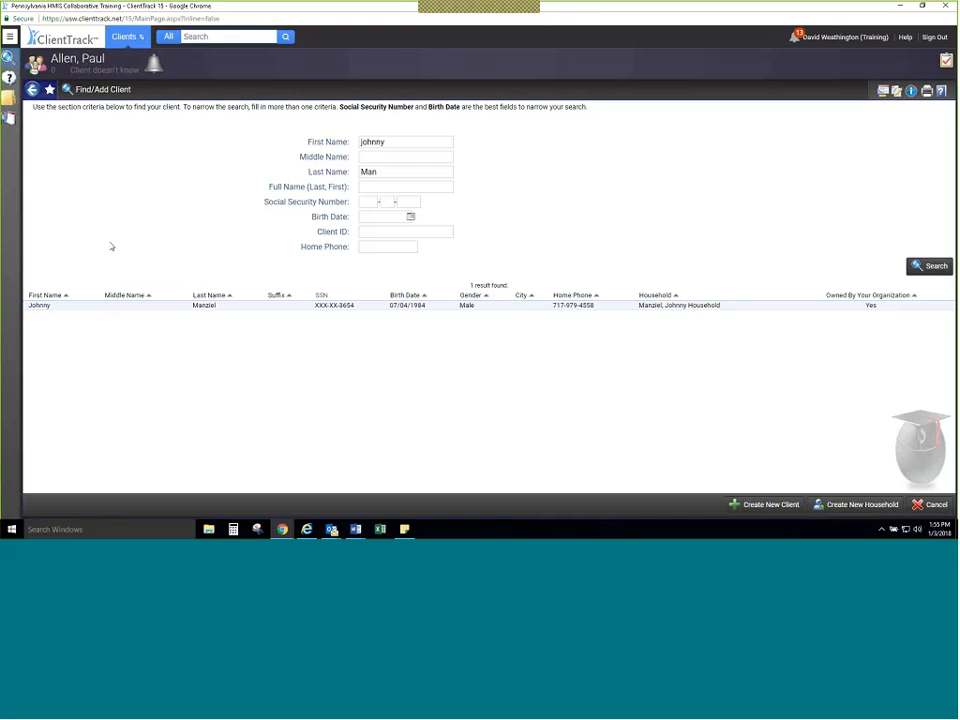
Step: Open the matching client's dashboard from the search results and review the listed enrollments and services
left_click(194, 308)
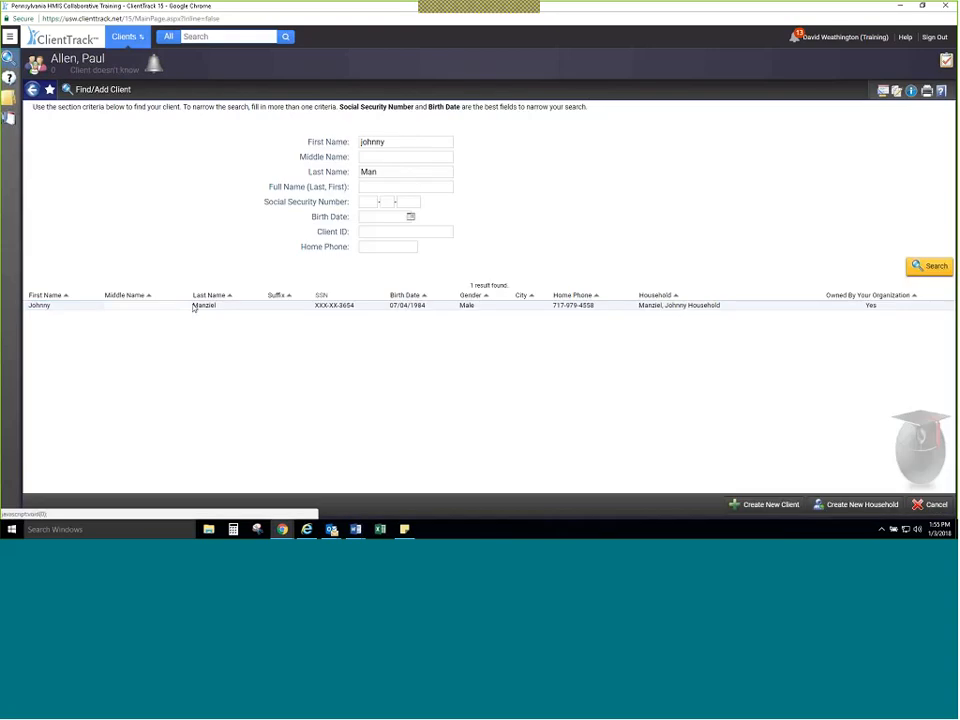
left_click(192, 306)
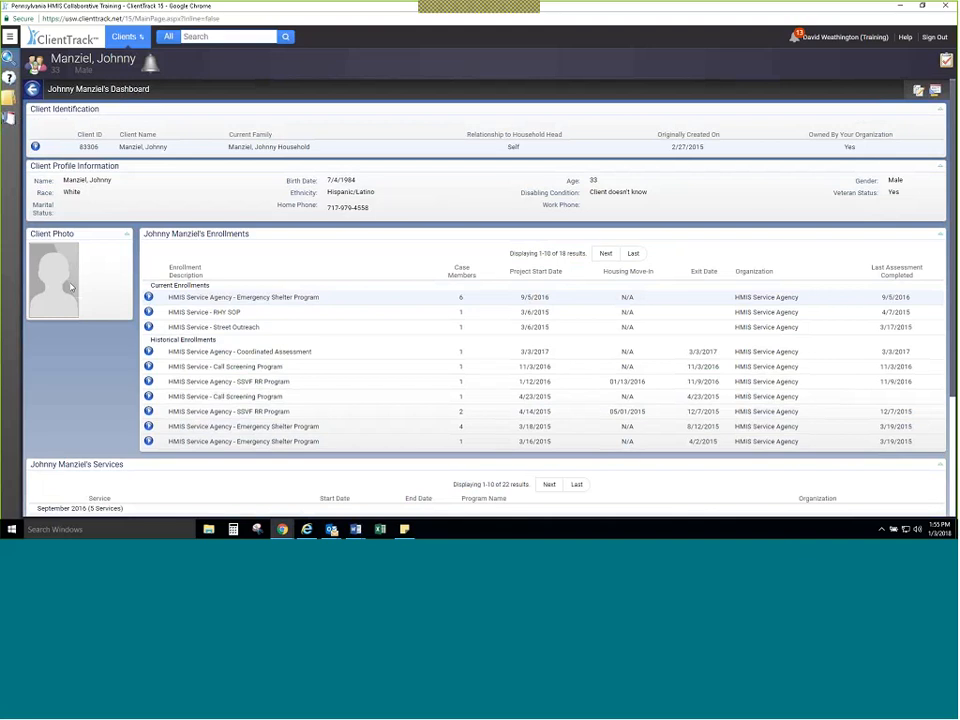
scroll(70, 288, "down", 5)
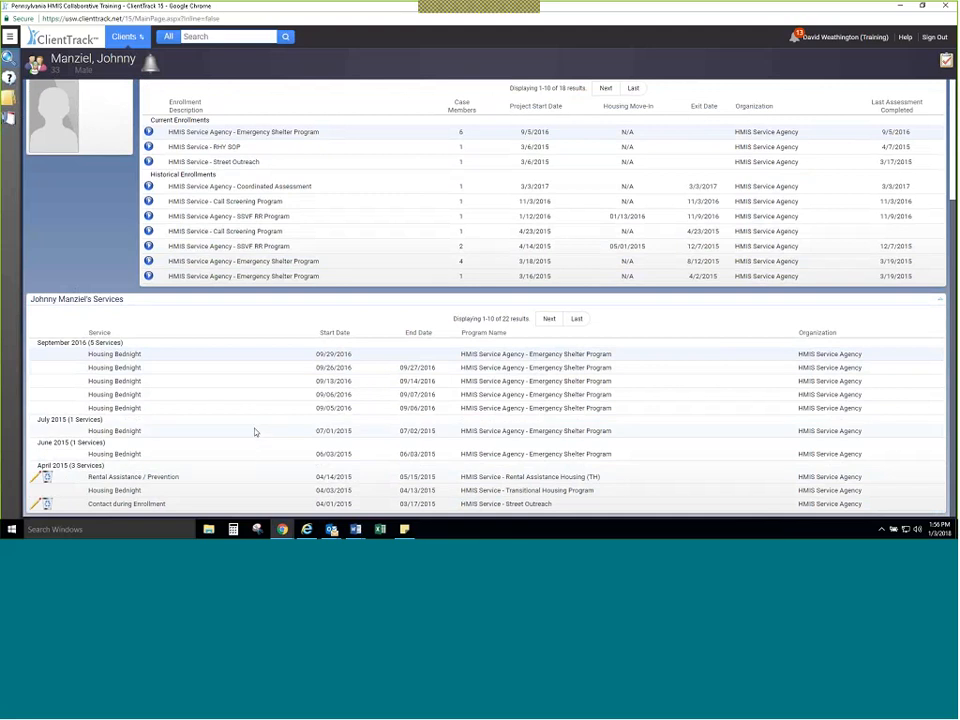
scroll(255, 432, "up", 4)
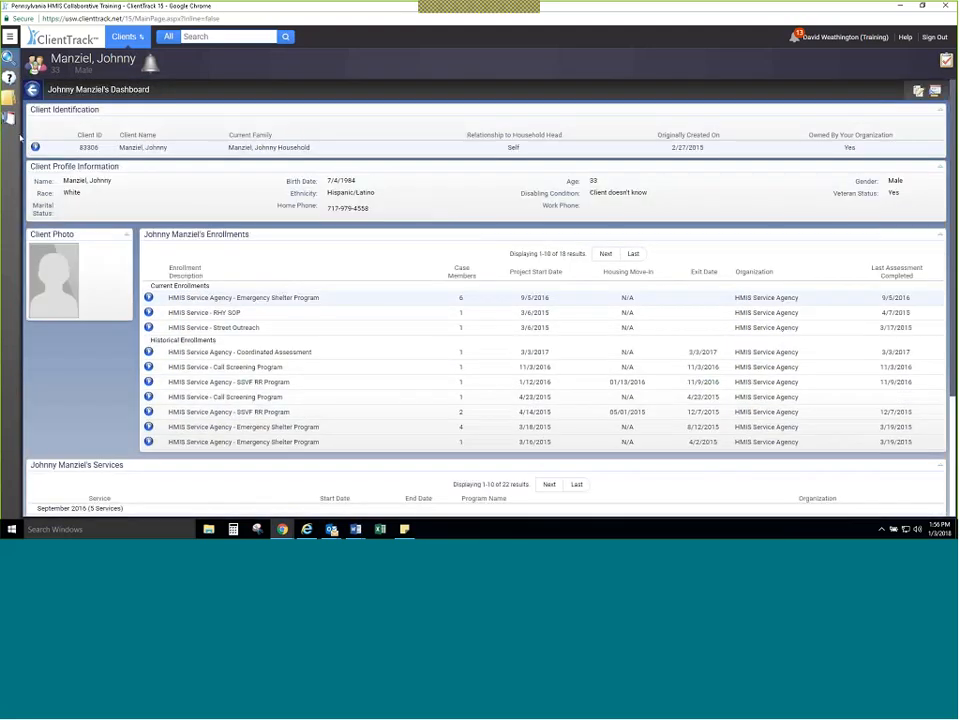
Step: View the client's History of Homelessness report from the Client Identification section, and close the report
left_click(35, 147)
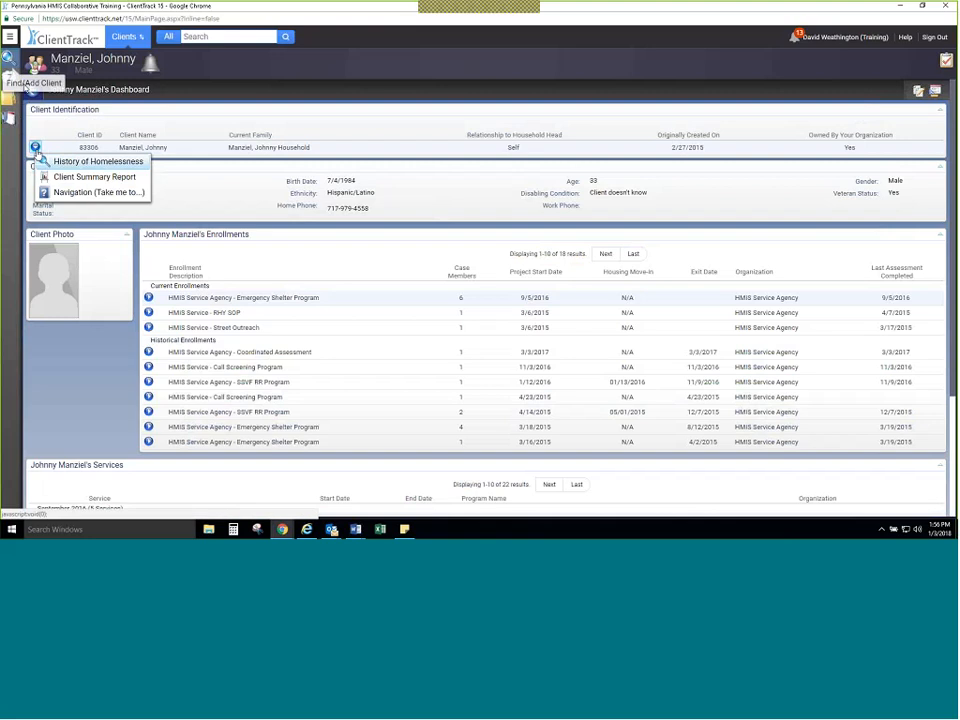
left_click(56, 164)
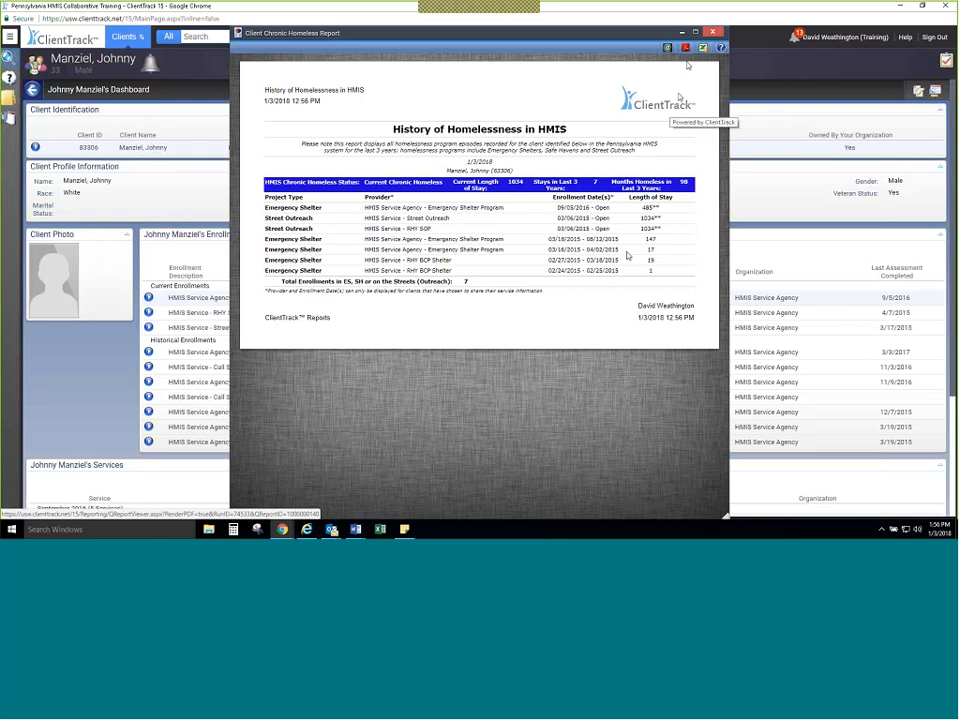
left_click(710, 34)
Step: View the Client Summary Report for the client, and close the report
left_click(35, 147)
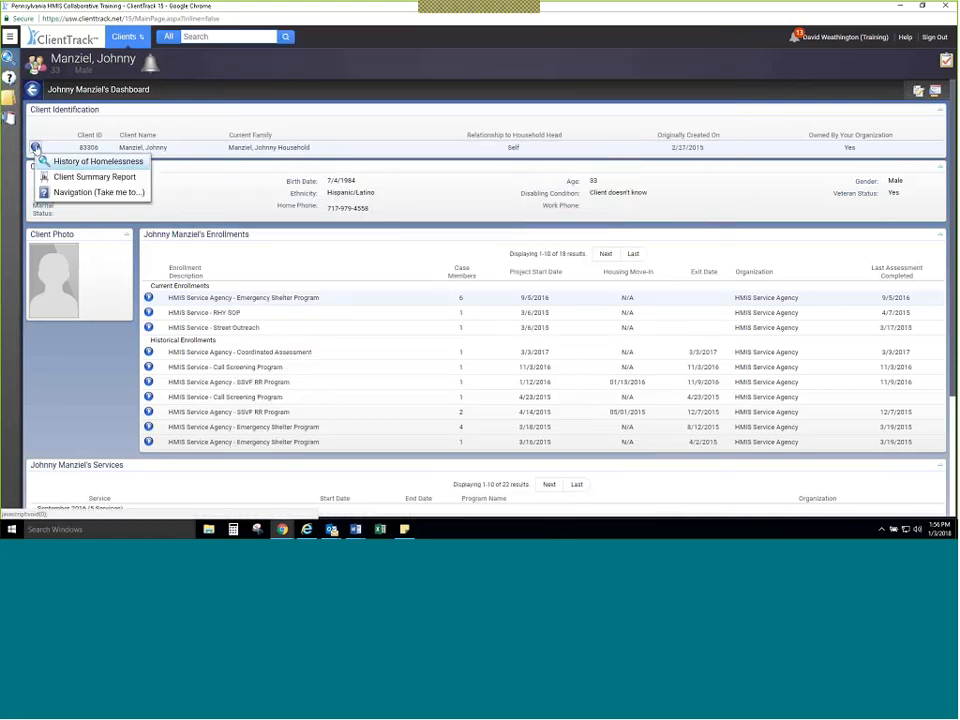
left_click(95, 177)
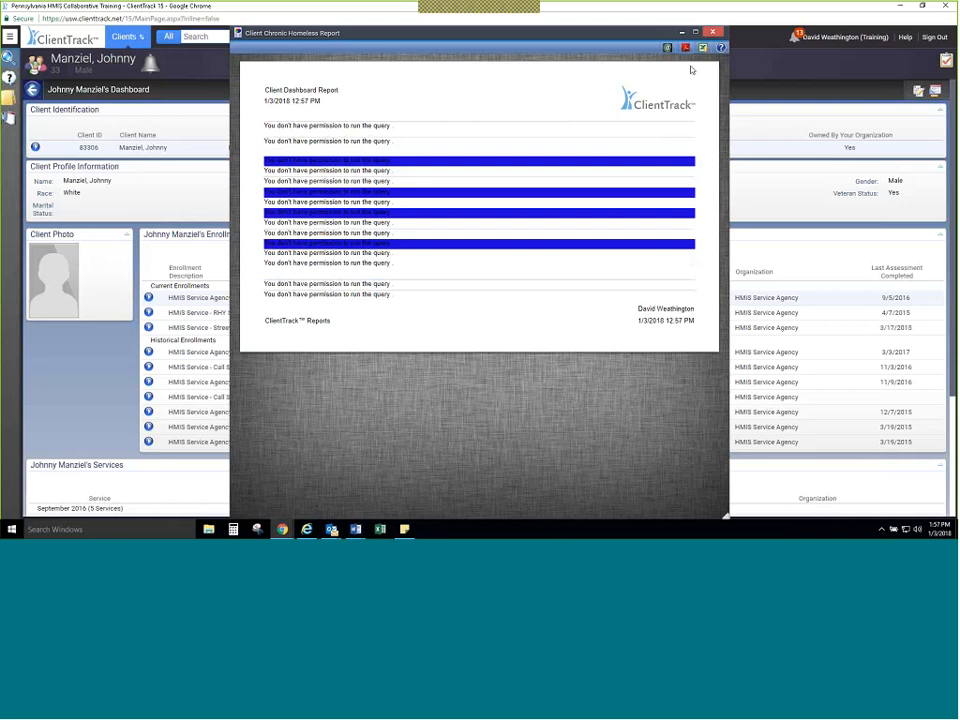
left_click(711, 32)
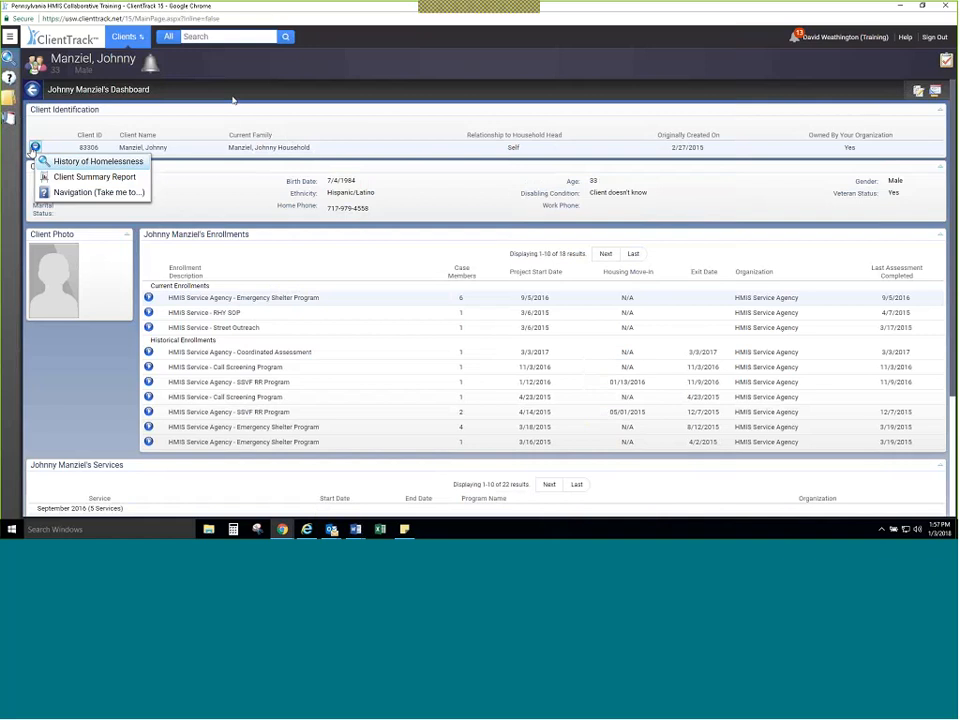
Step: View the client's PA HMIS Navigation Shortcuts through Navigation (Take me to...), and cancel the workflow to return to the dashboard
left_click(53, 199)
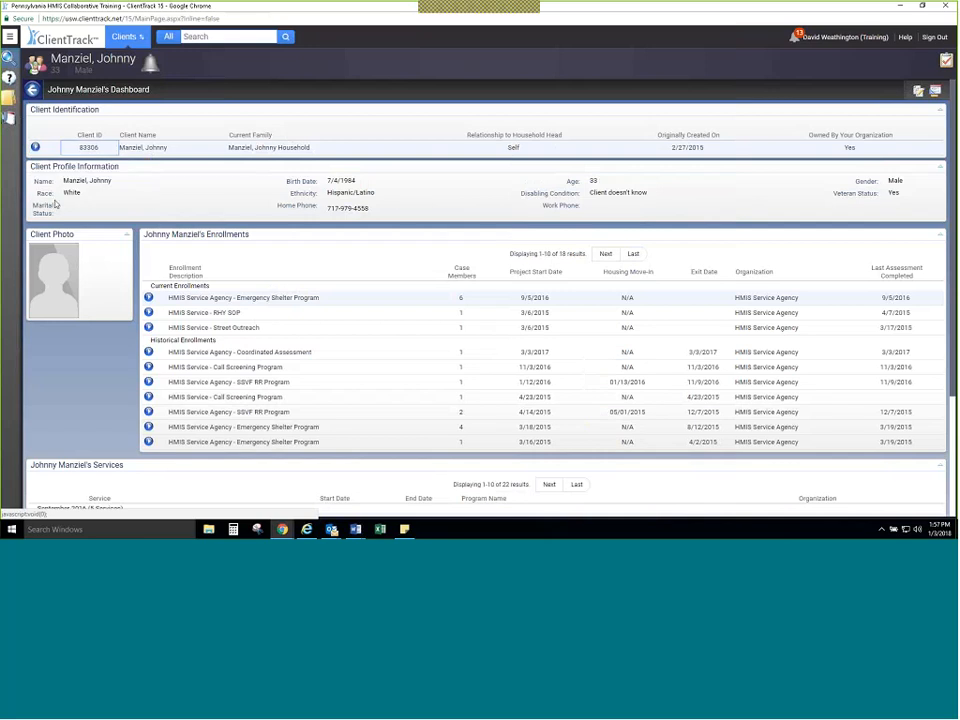
left_click(35, 147)
left_click(64, 193)
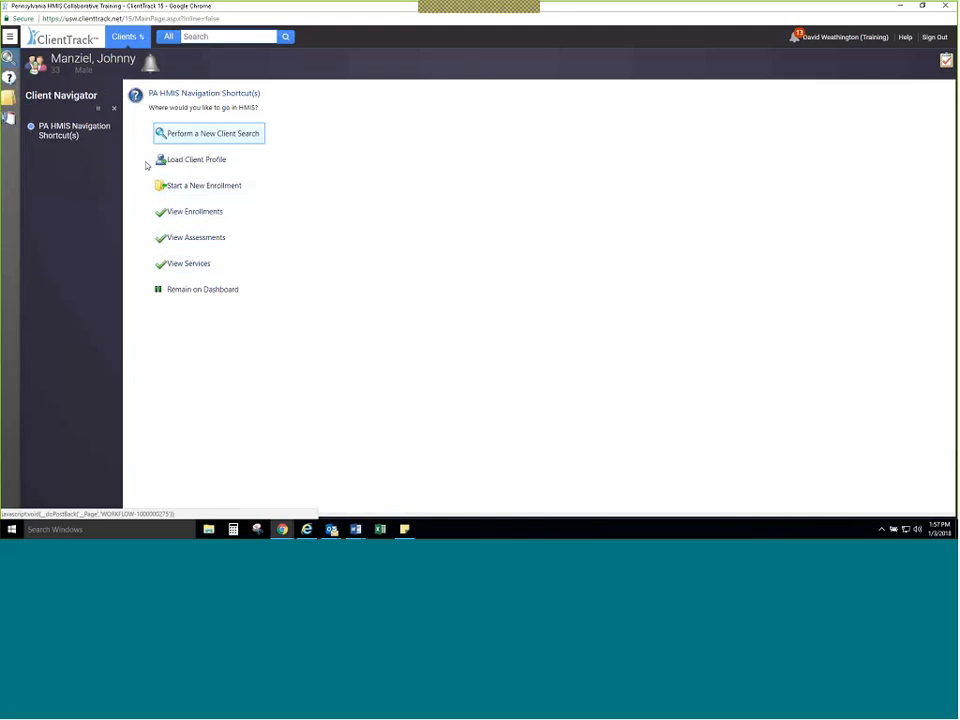
left_click(115, 110)
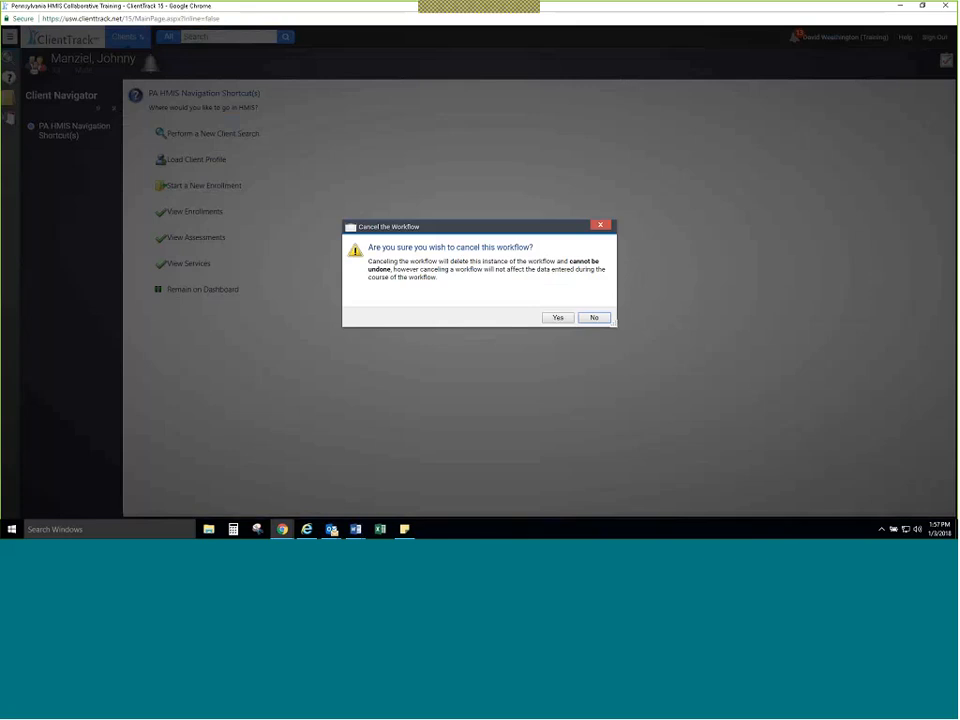
left_click(558, 317)
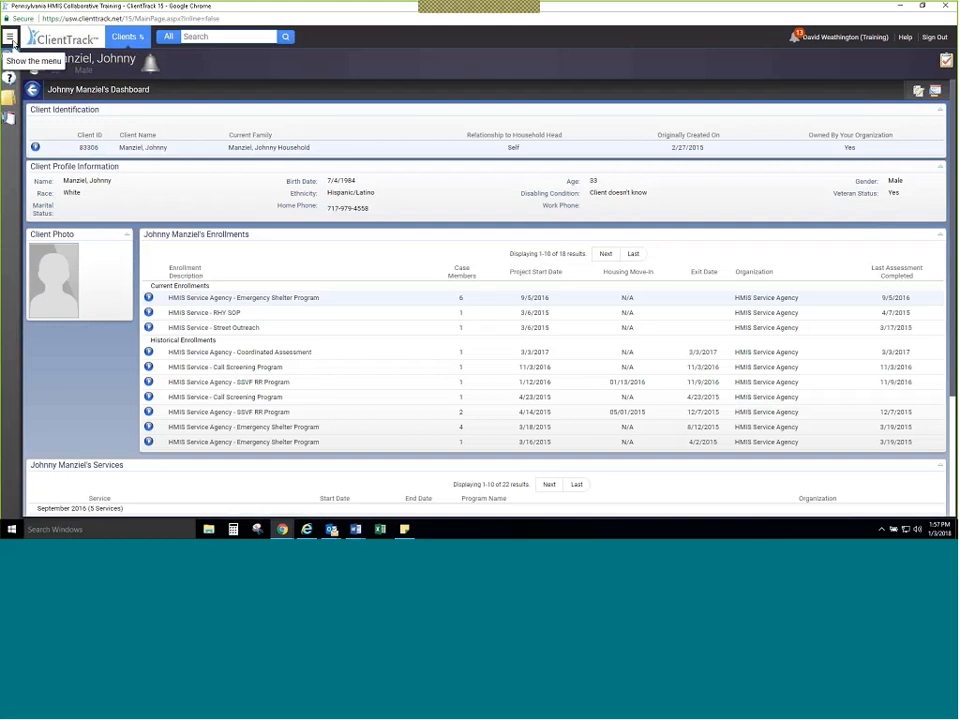
Step: Open the client's Project Enrollments list under Case Management
left_click(10, 37)
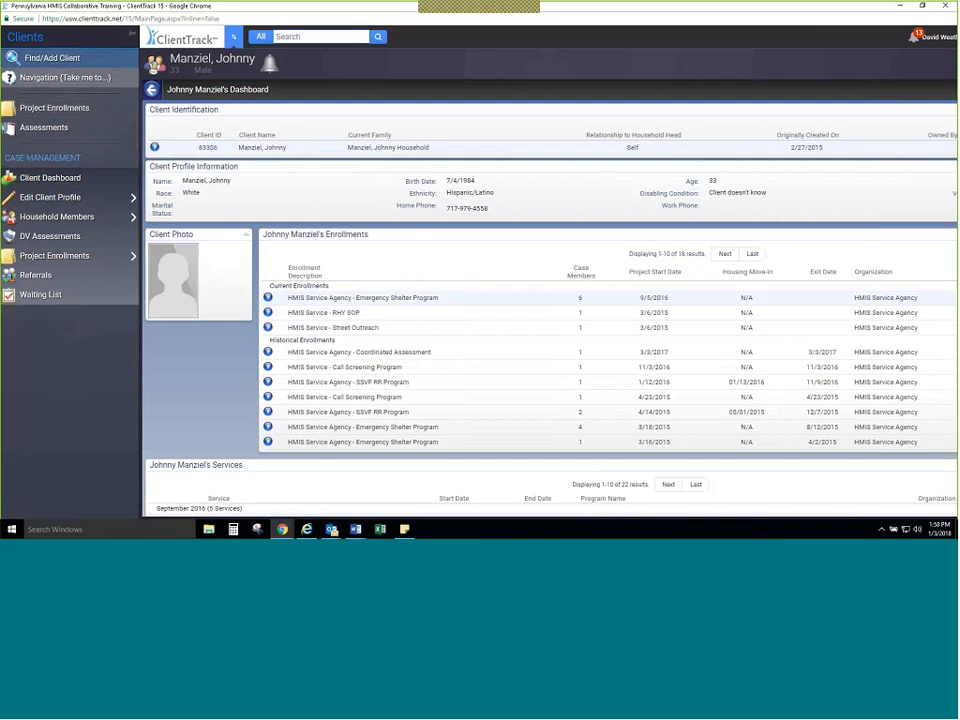
mouse_move(67, 257)
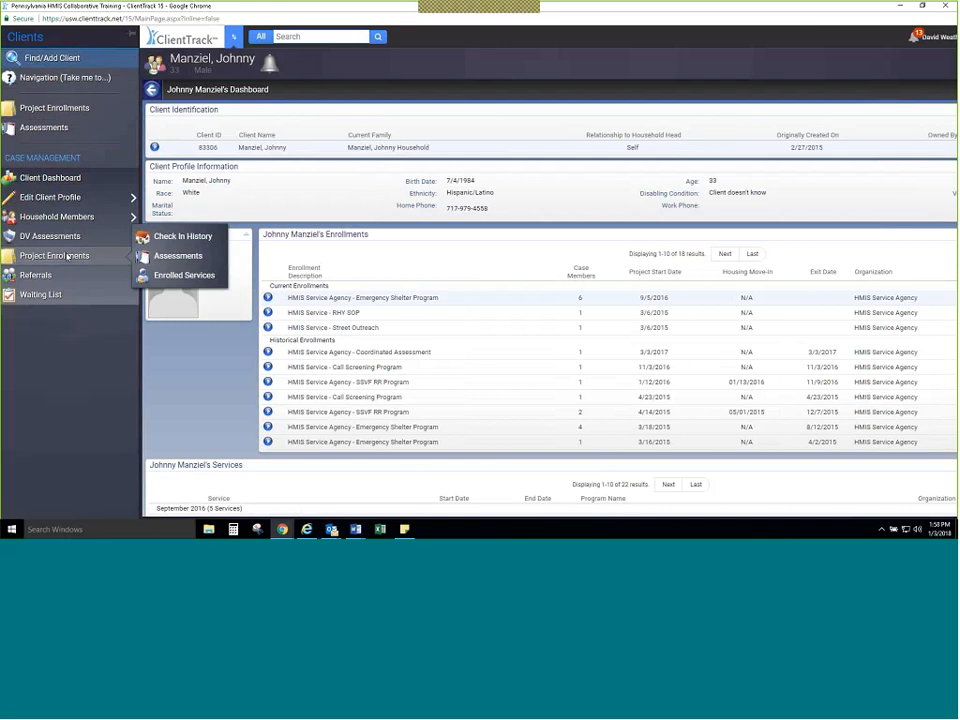
left_click(67, 257)
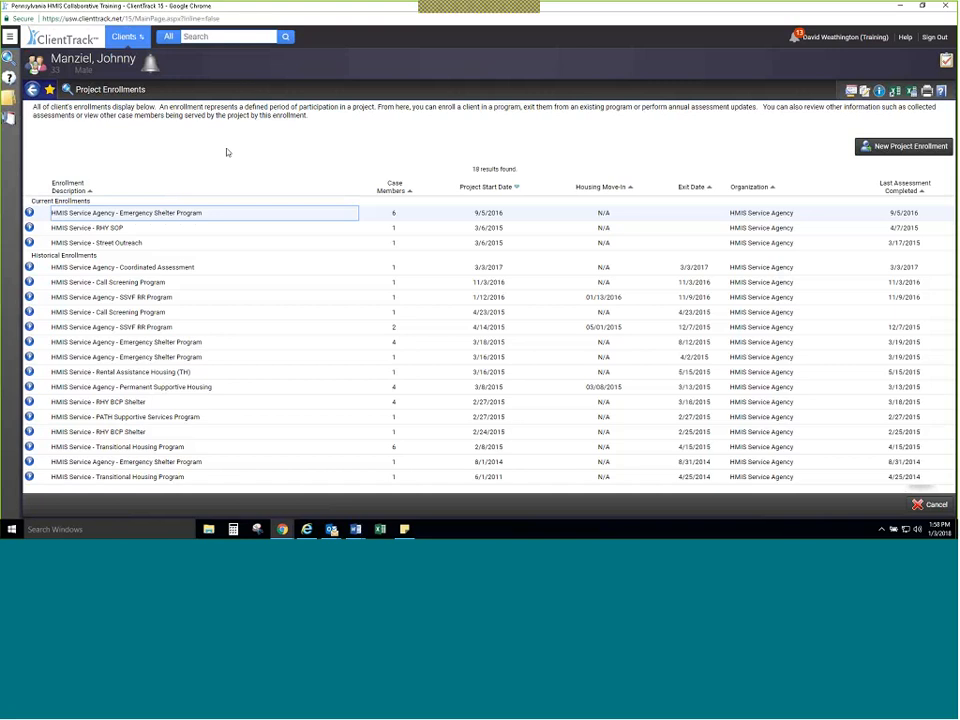
Step: Look over the Case Management options nested under Project Enrollments, and return to the client's Project Enrollments list
left_click(9, 37)
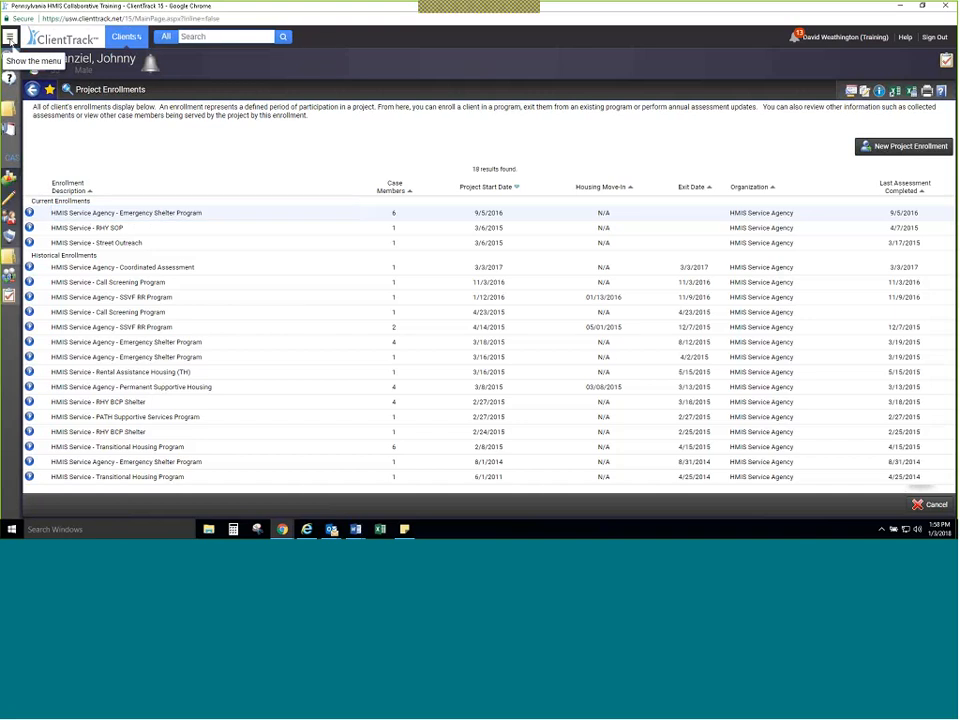
left_click(9, 37)
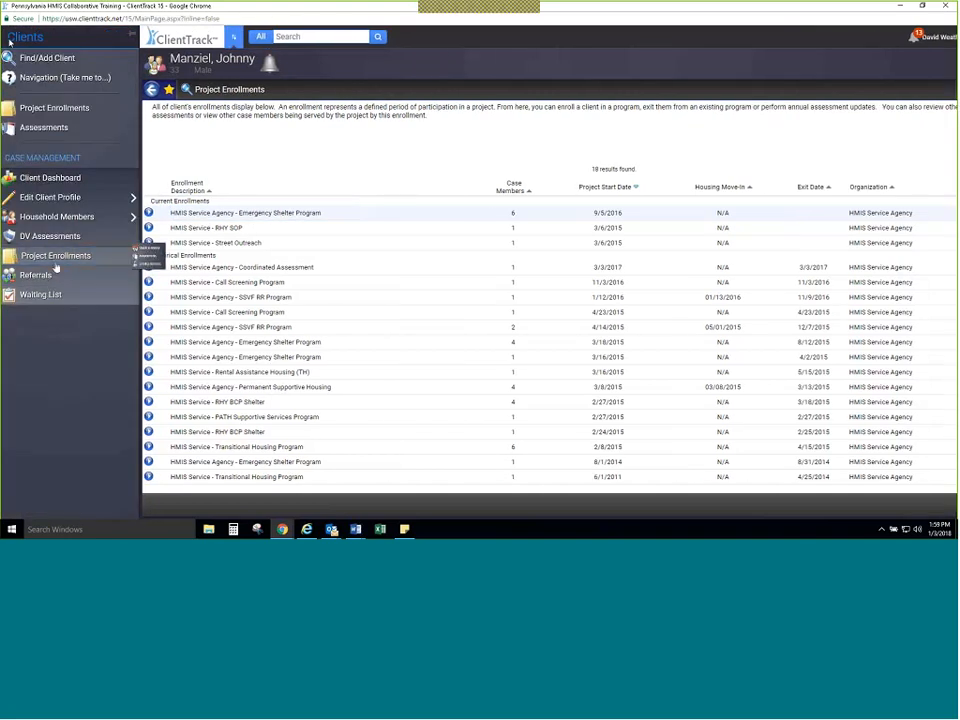
mouse_move(56, 264)
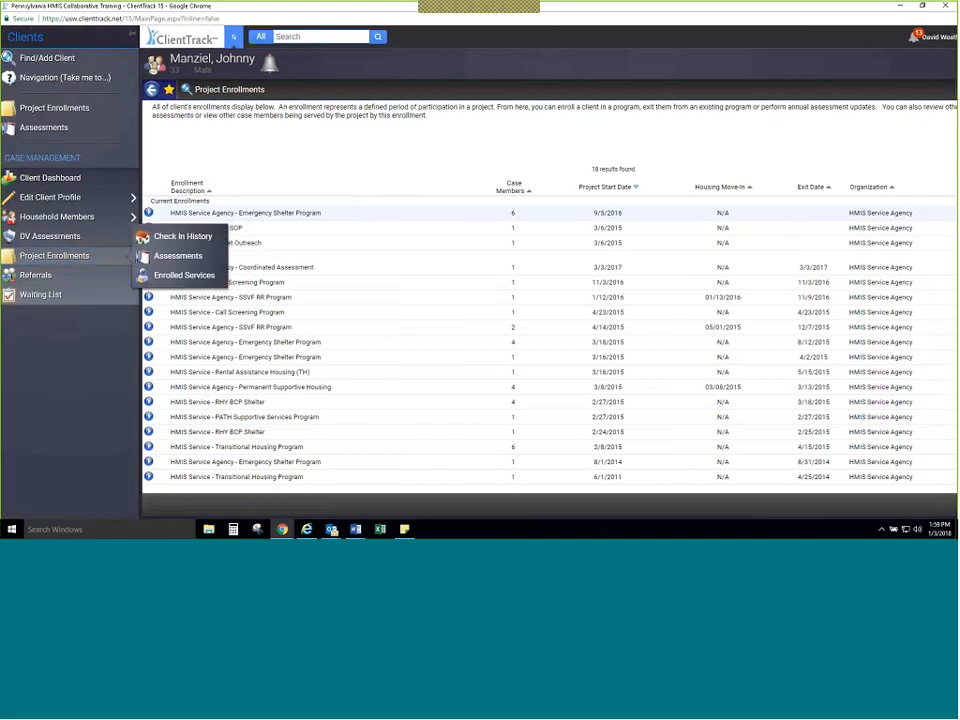
mouse_move(58, 205)
left_click(57, 260)
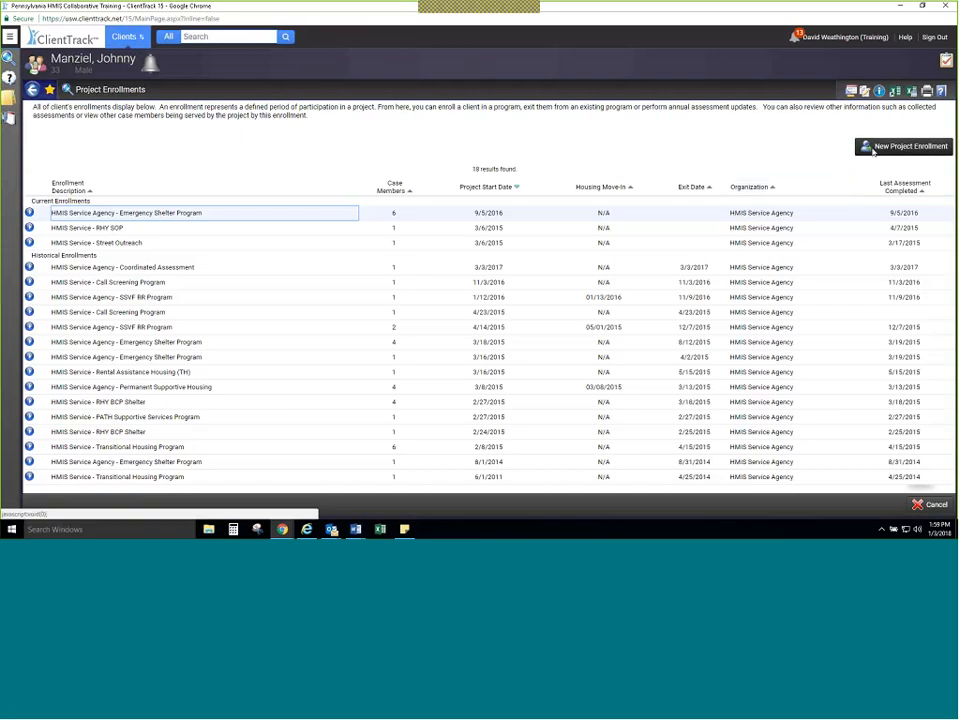
Step: Start a new project enrollment for the client and choose to edit household members before continuing
left_click(872, 149)
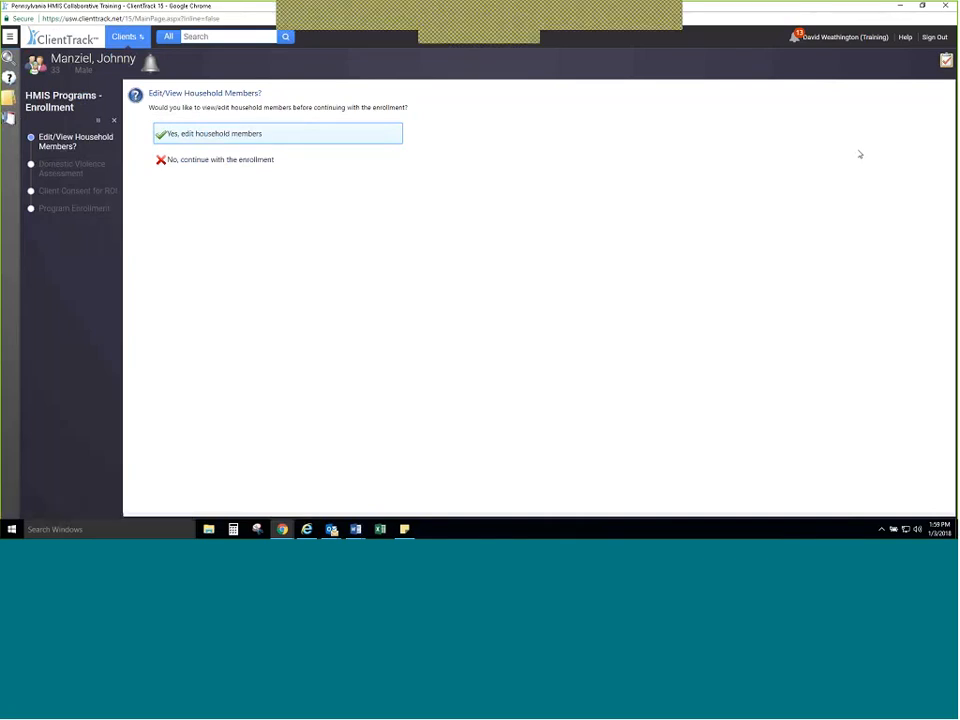
left_click(259, 135)
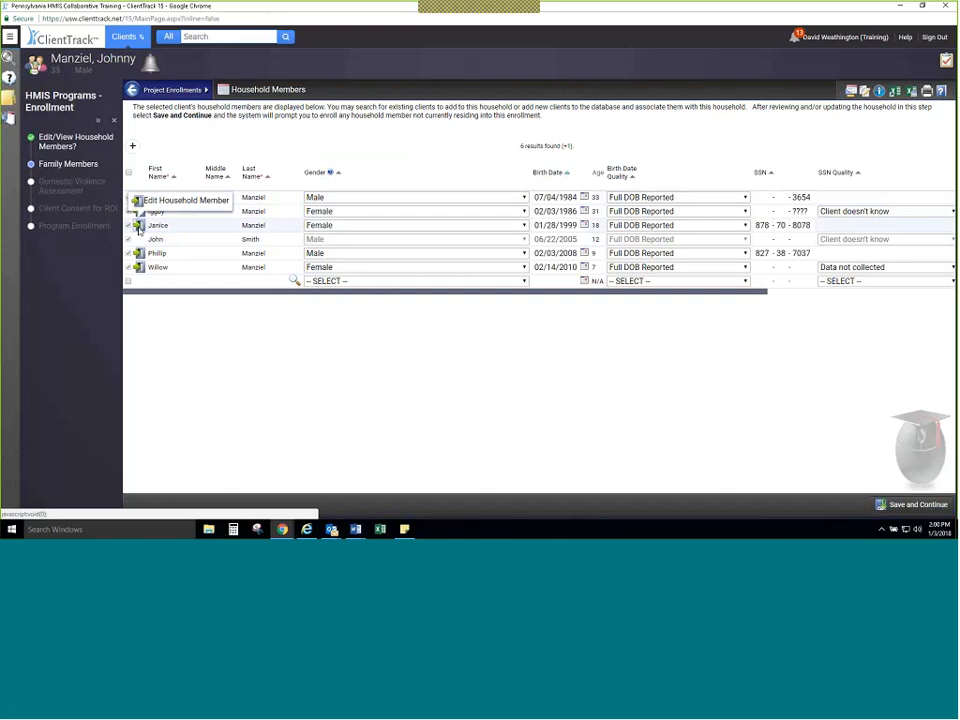
Step: Set the Household Leave Date to 01/01/2018 for the 18-year-old household member and save the member's profile
left_click(138, 227)
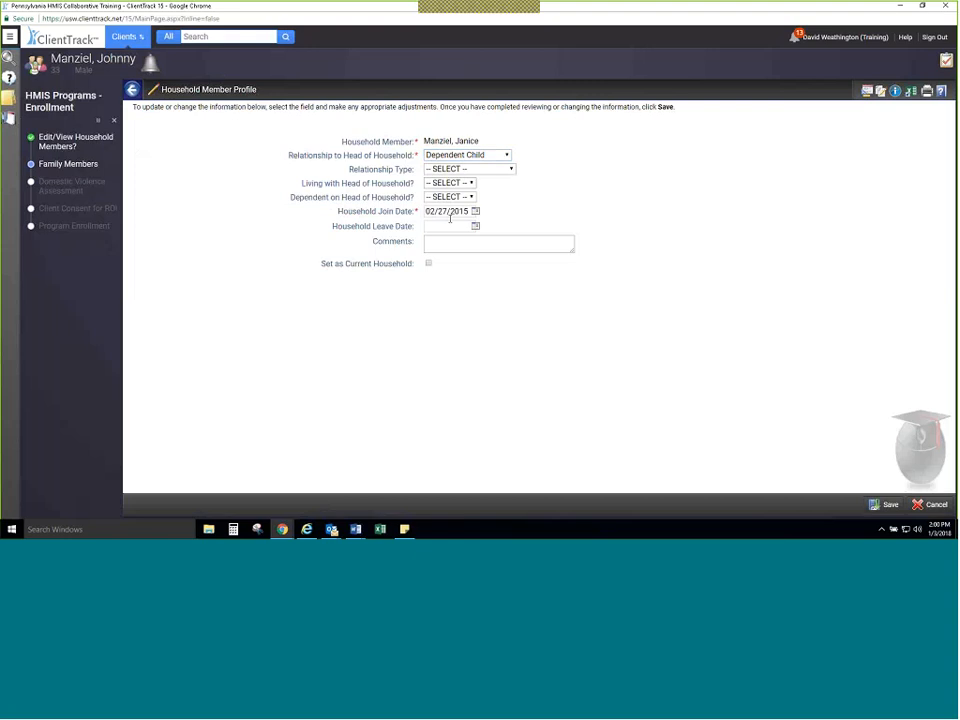
left_click(452, 226)
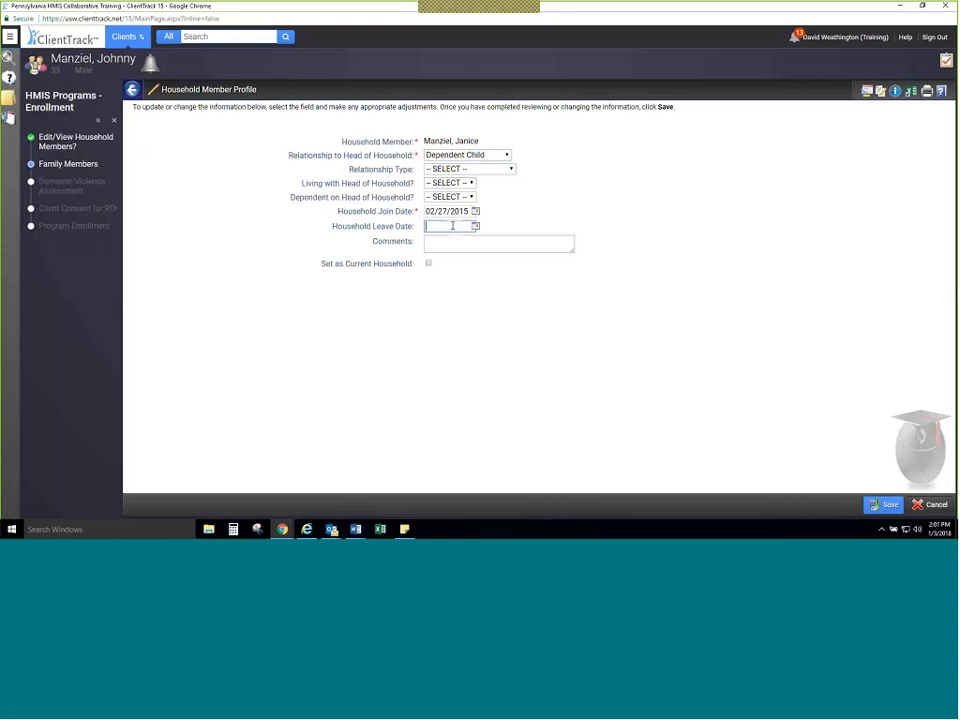
left_click(476, 226)
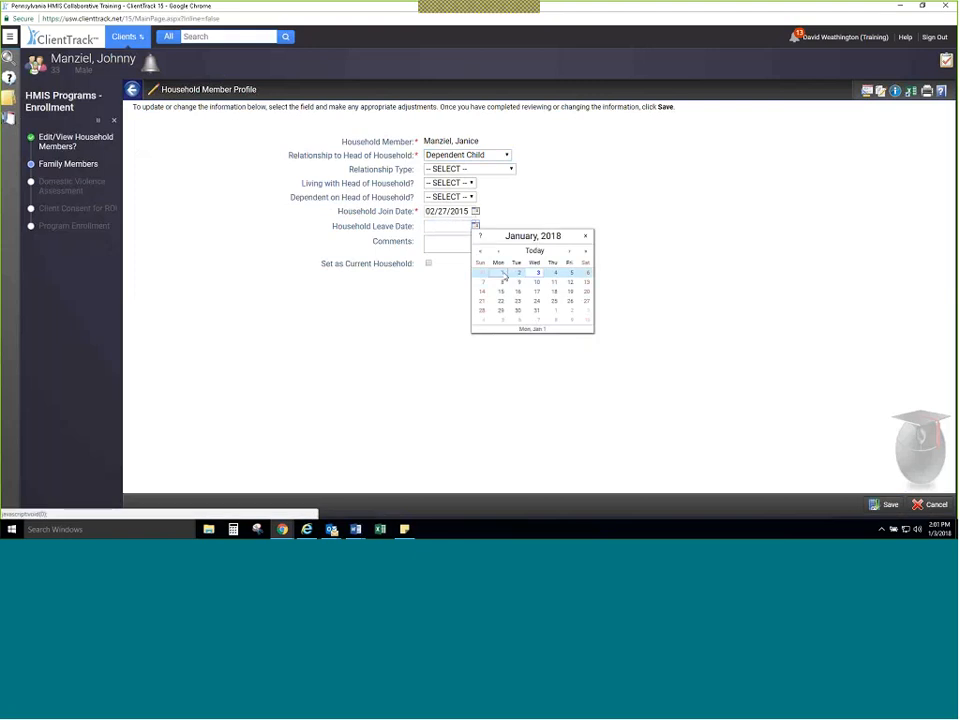
left_click(504, 275)
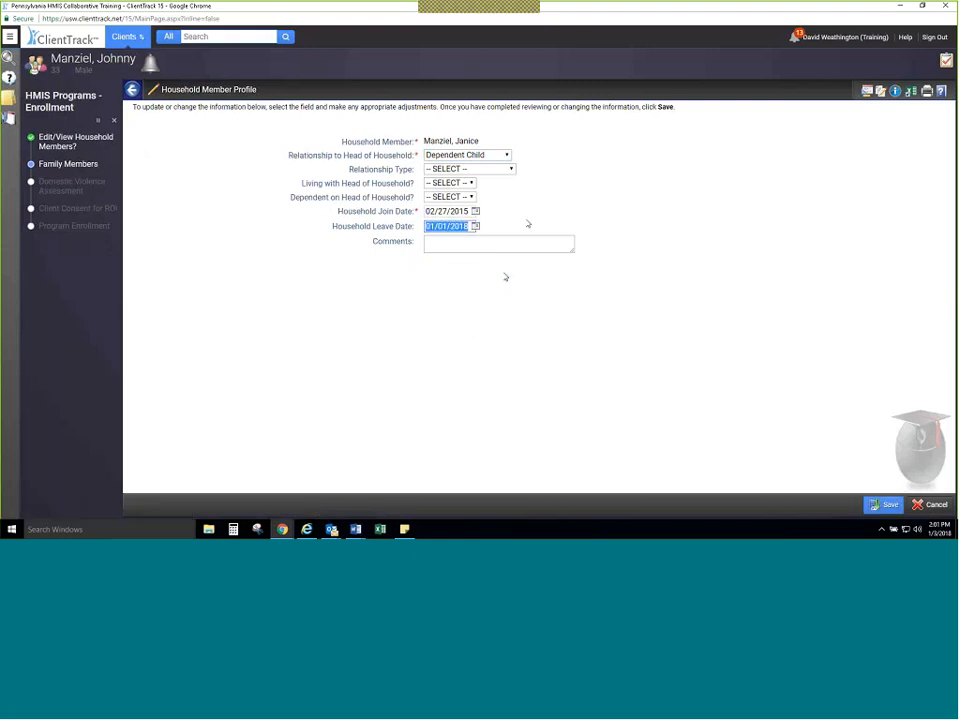
left_click(883, 506)
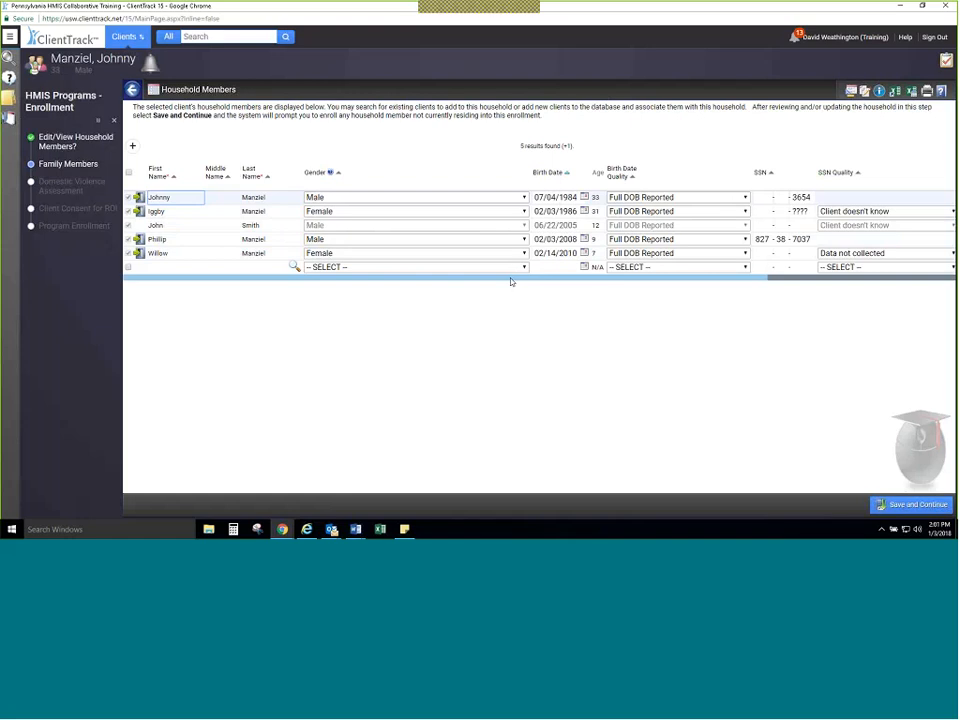
Step: Examine the remaining household member columns, including the Birth Date Quality and Race options for the head of household
left_click_drag(516, 281, 651, 289)
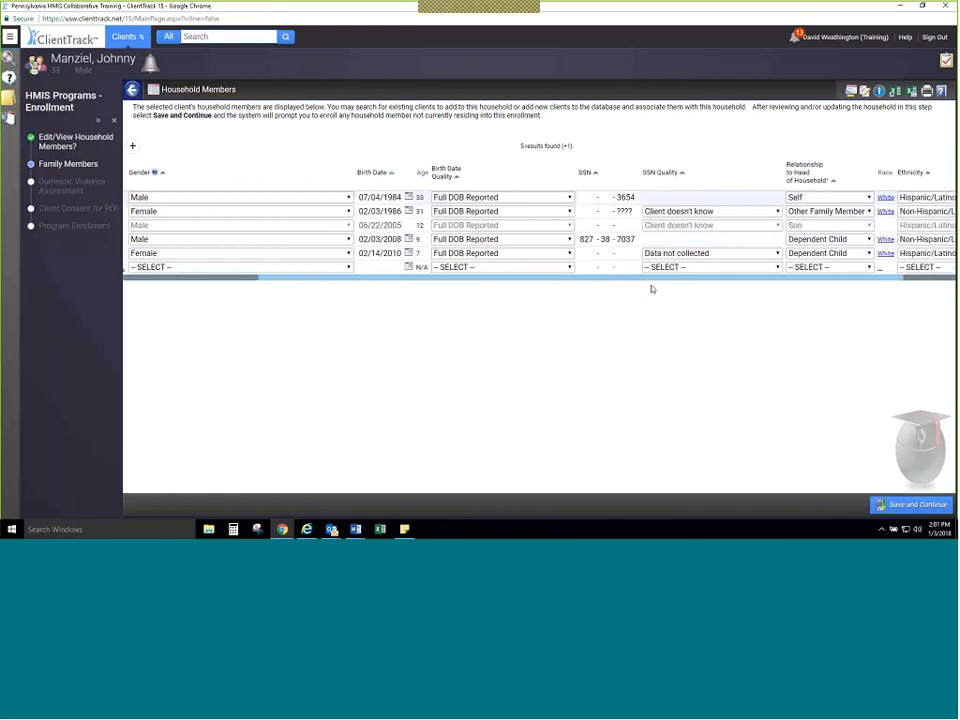
left_click(568, 198)
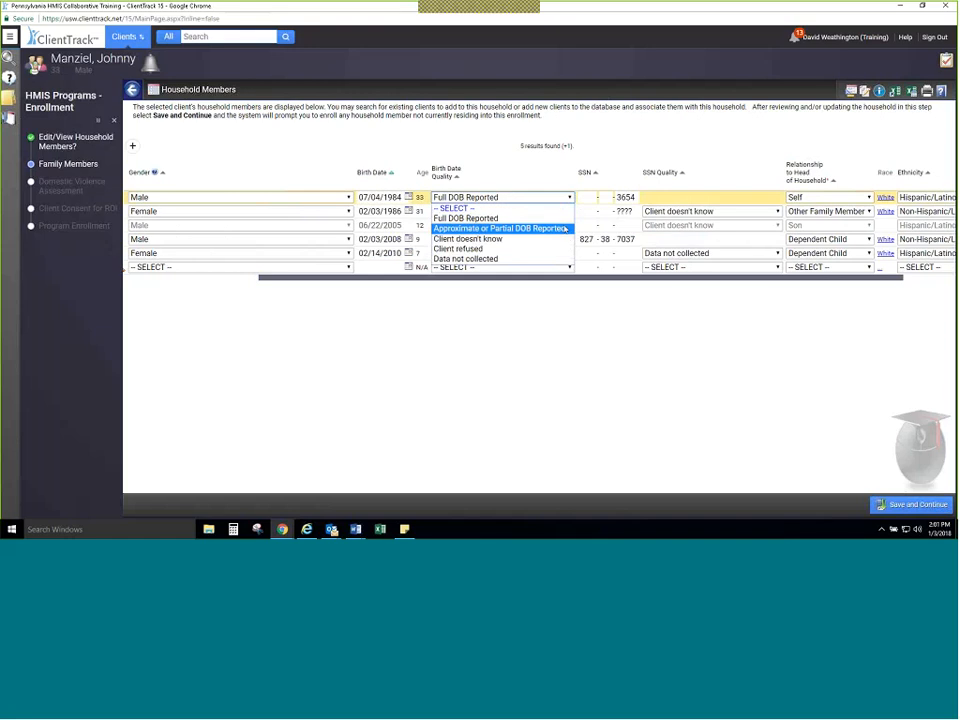
left_click(568, 197)
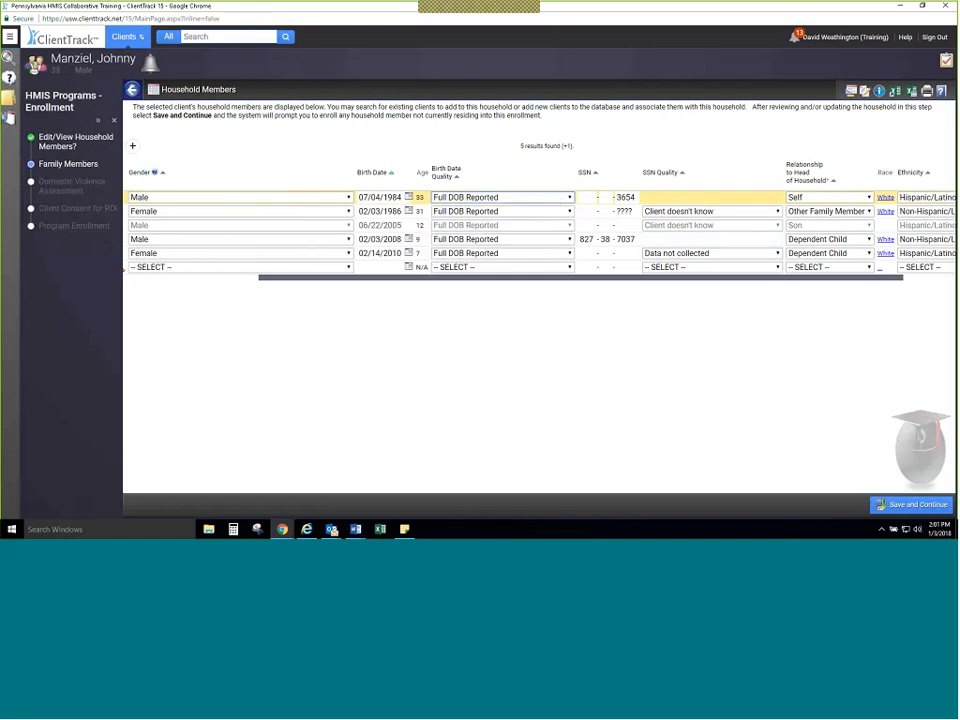
left_click_drag(769, 279, 831, 282)
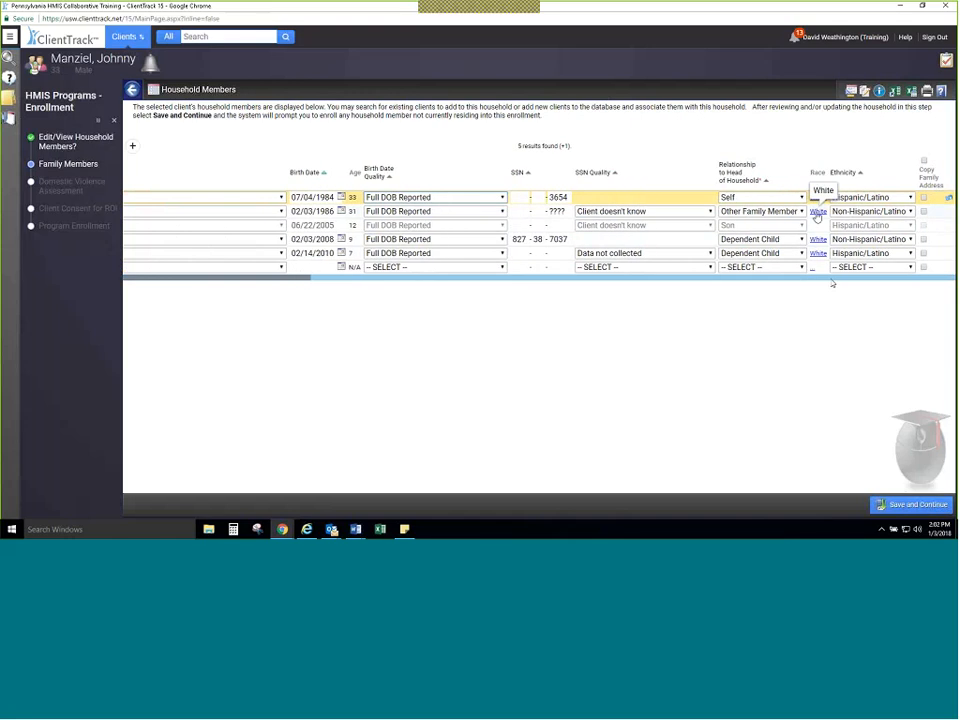
left_click(818, 198)
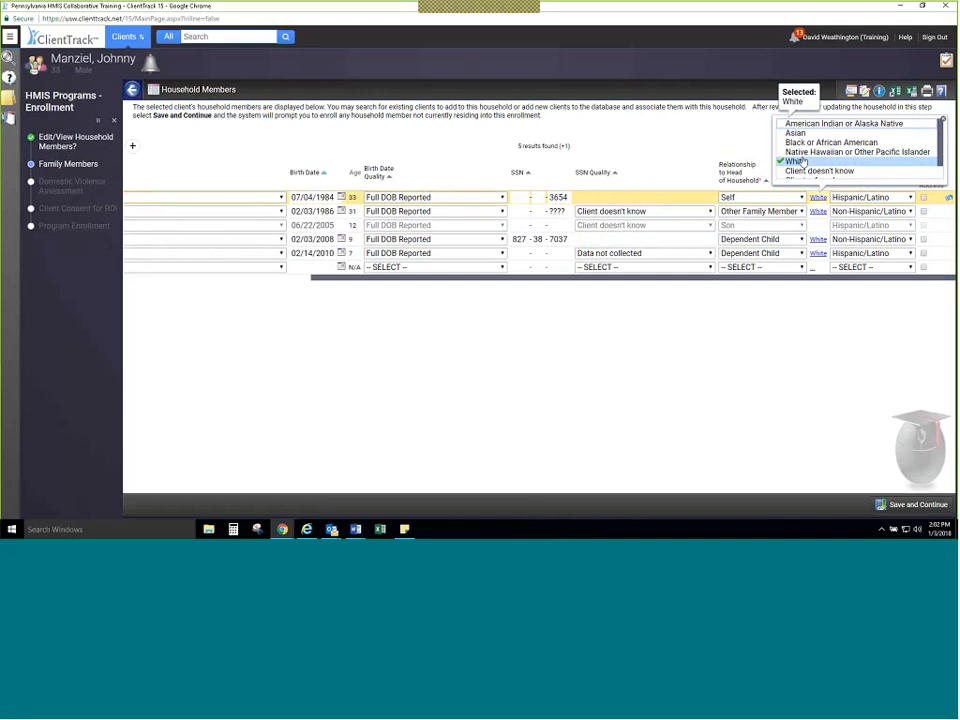
scroll(808, 161, "down", 1)
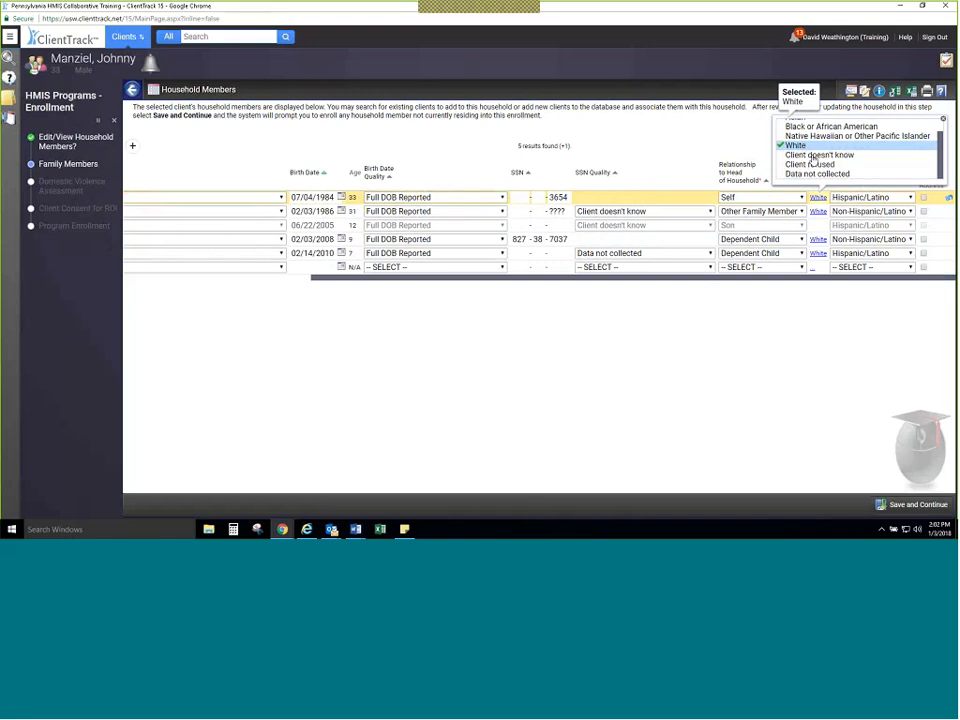
left_click(943, 119)
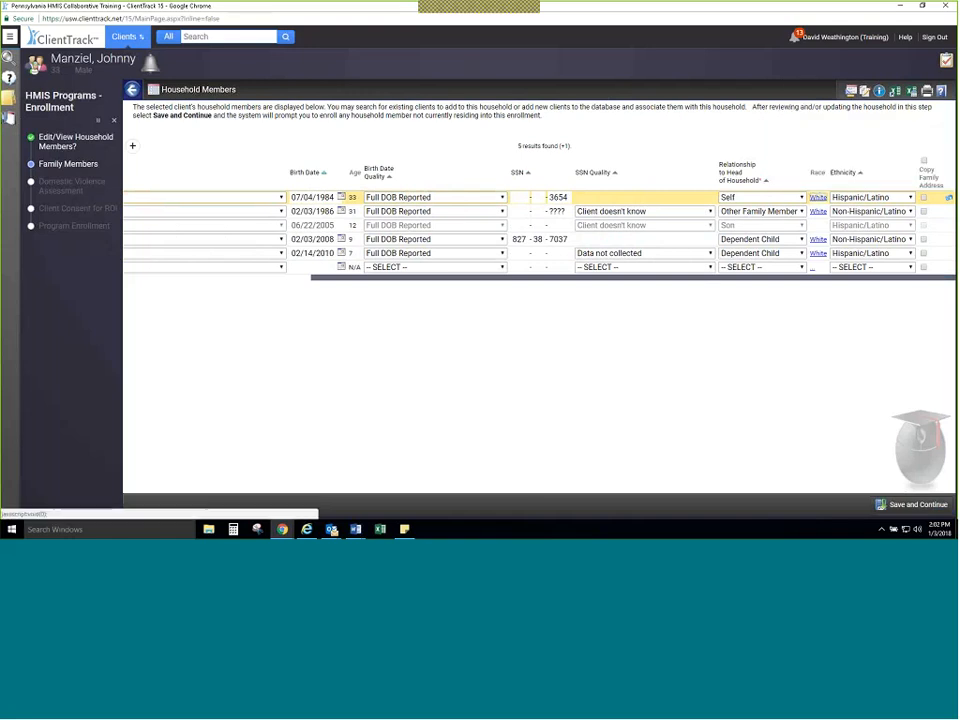
left_click_drag(735, 278, 544, 304)
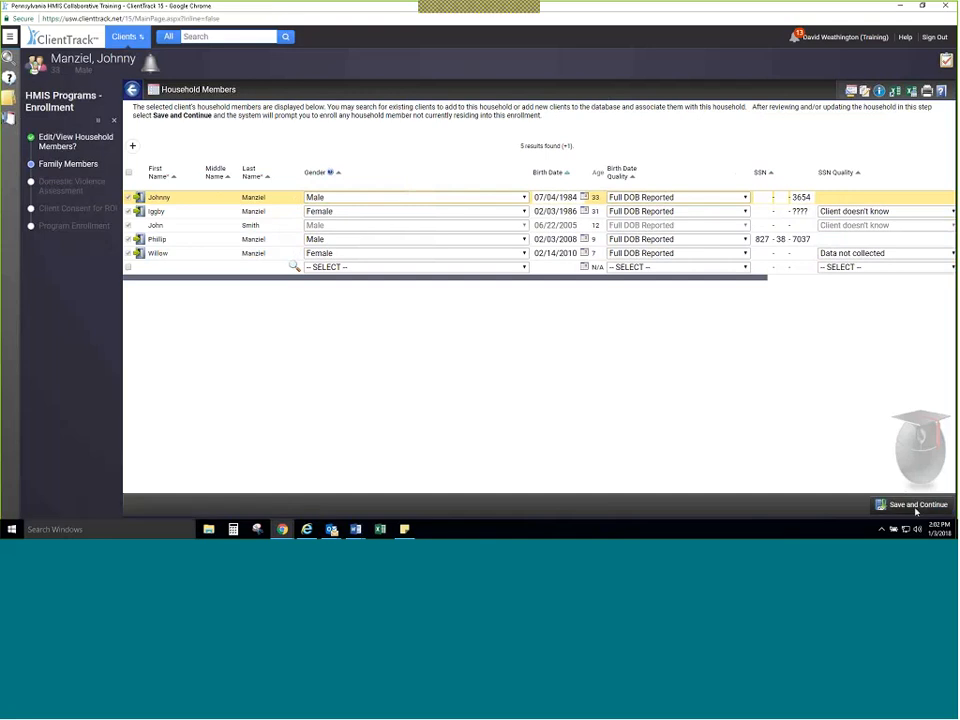
Step: Save the household members and select HMIS Service Agency - Permanent Supportive Housing as the enrollment project
left_click(919, 506)
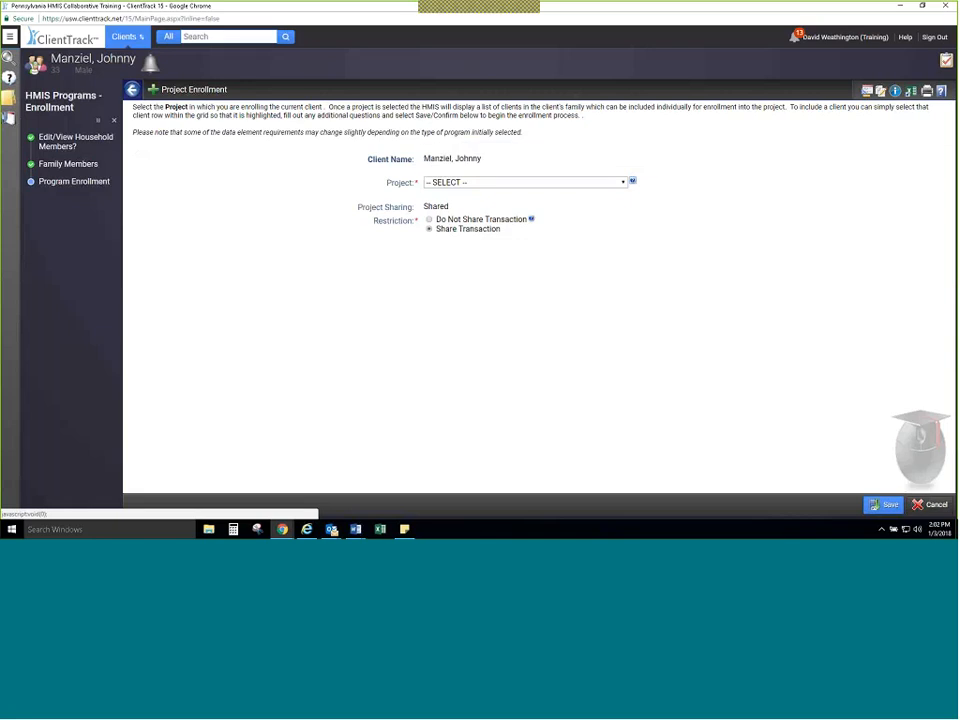
left_click(499, 184)
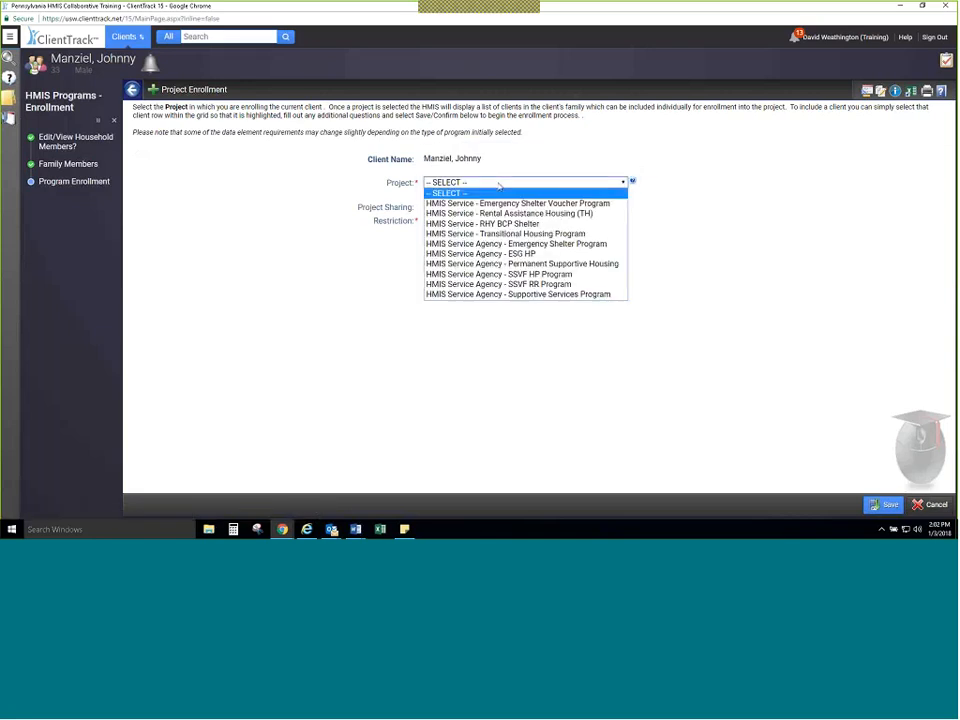
left_click(515, 266)
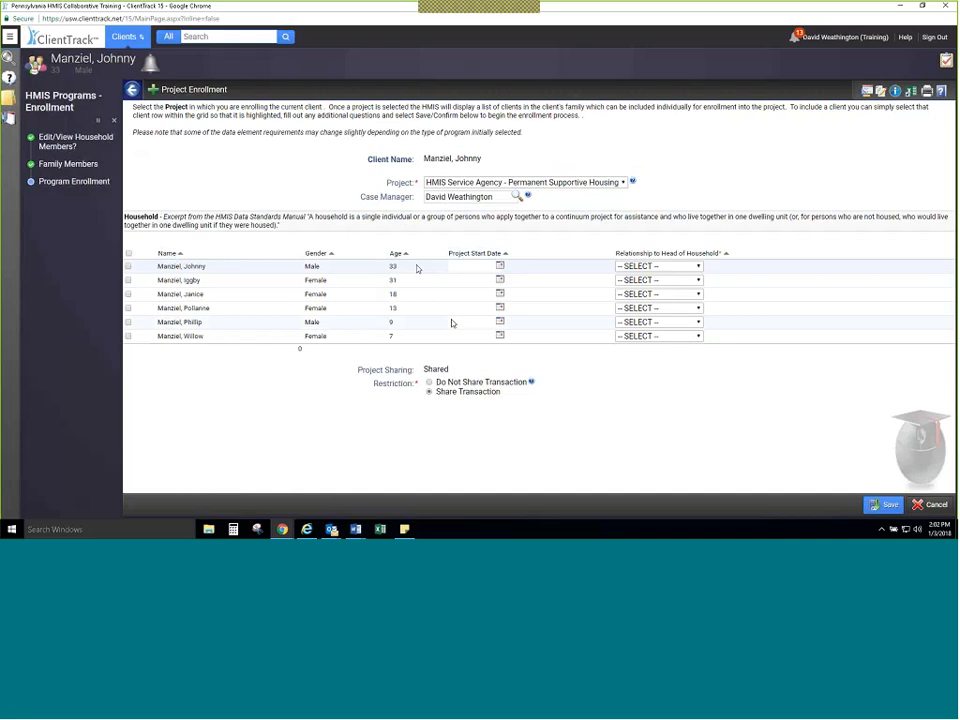
Step: Include every household member except the 18-year-old in the enrollment, with the 01/03/2018 project start date, and submit it
left_click(158, 268)
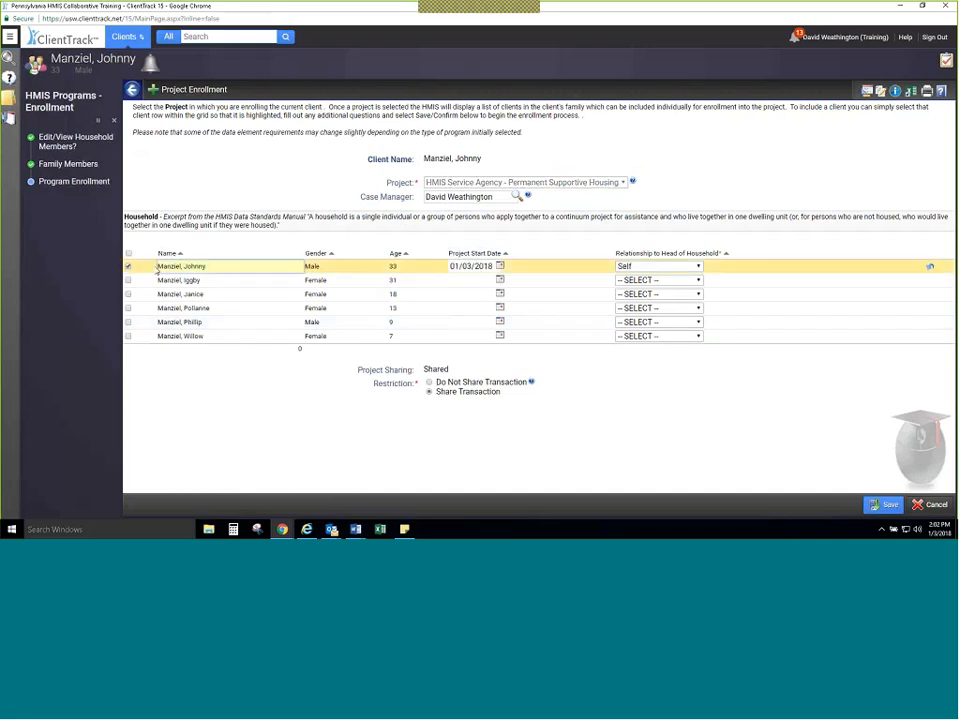
left_click(155, 280)
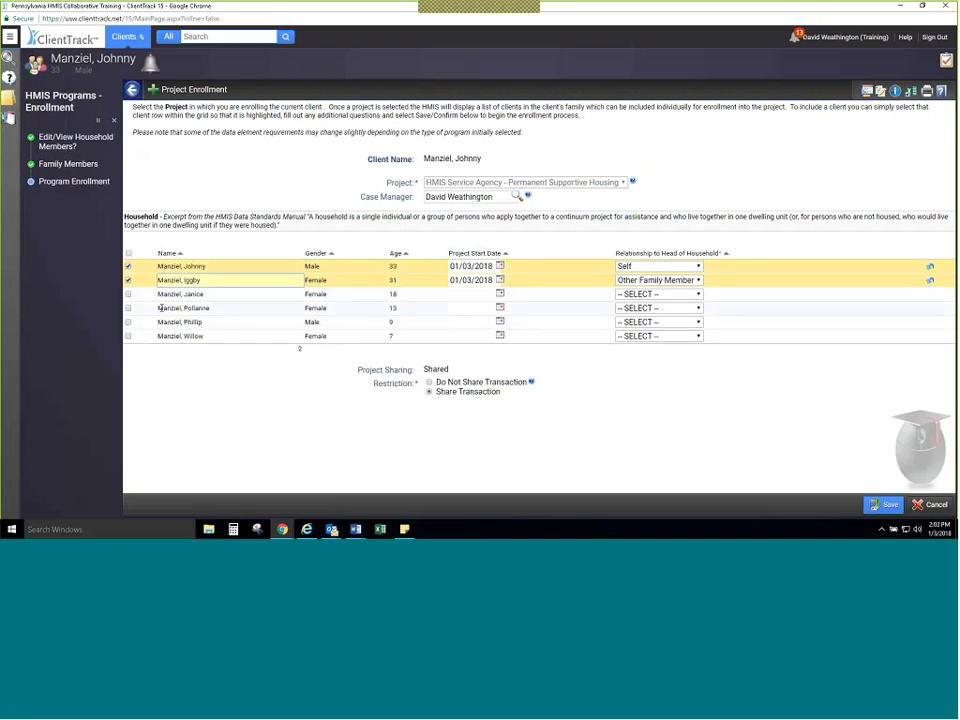
left_click(163, 307)
left_click(175, 325)
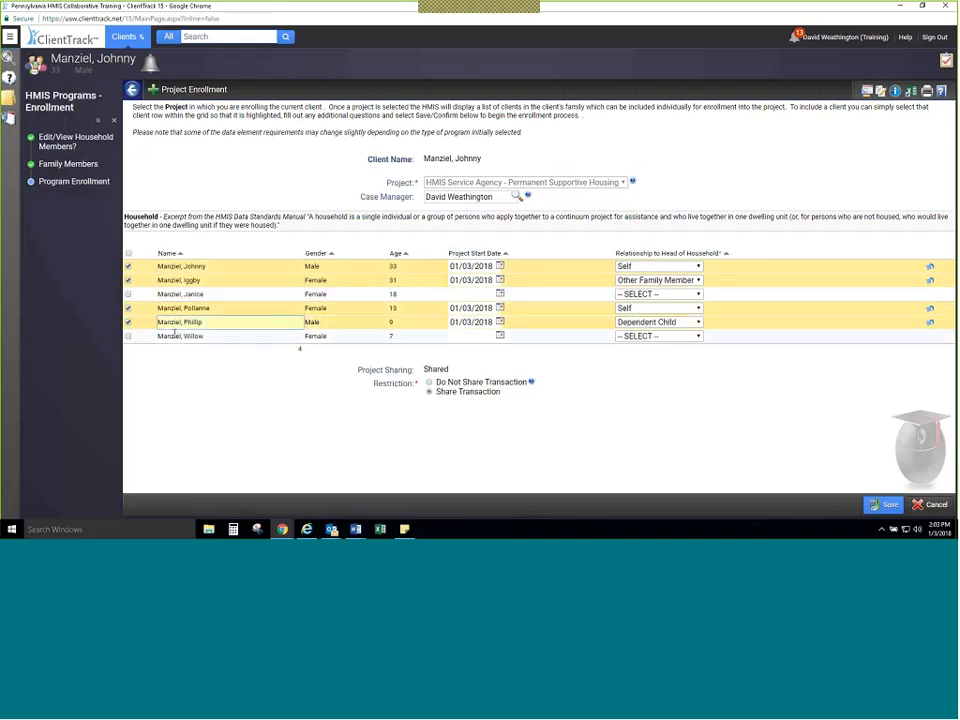
left_click(175, 336)
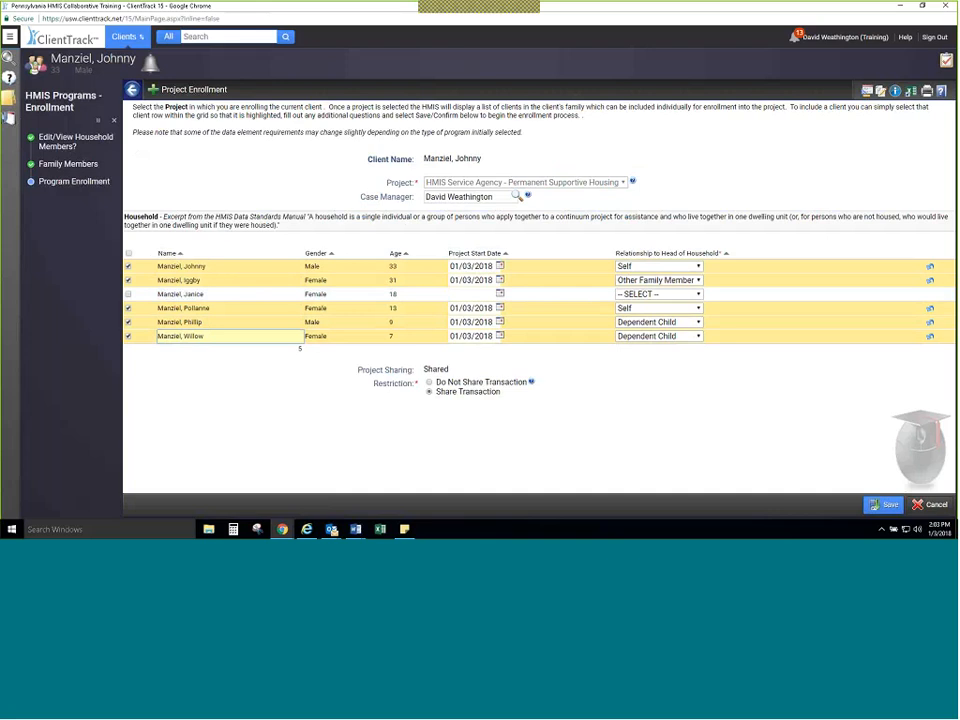
left_click(882, 505)
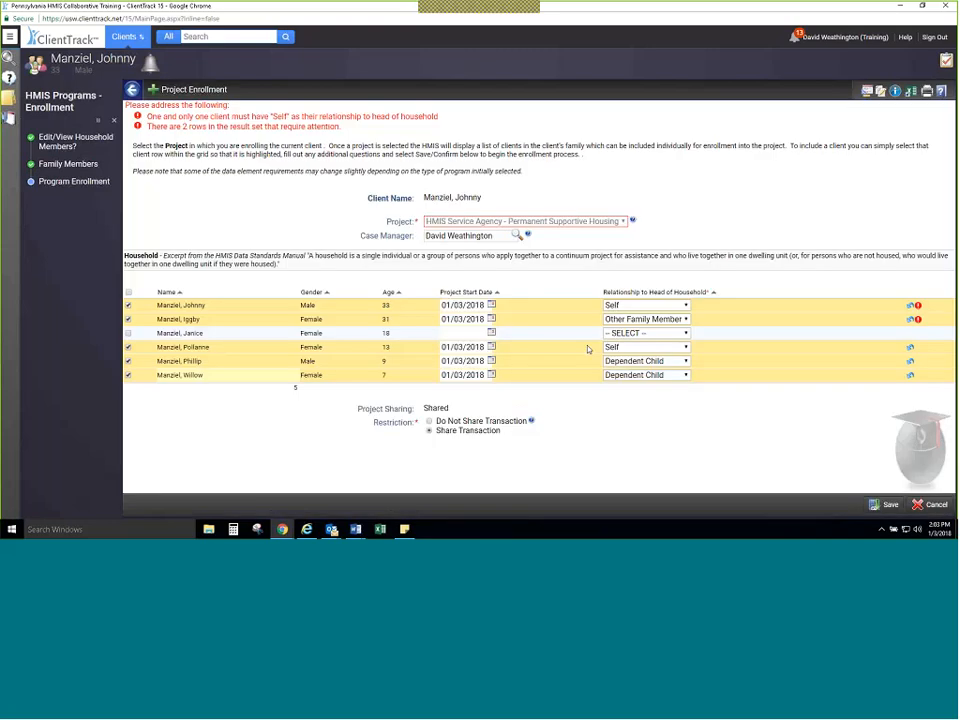
Step: Try to enroll the 13-year-old member with Daughter as the relationship to head of household
left_click(633, 348)
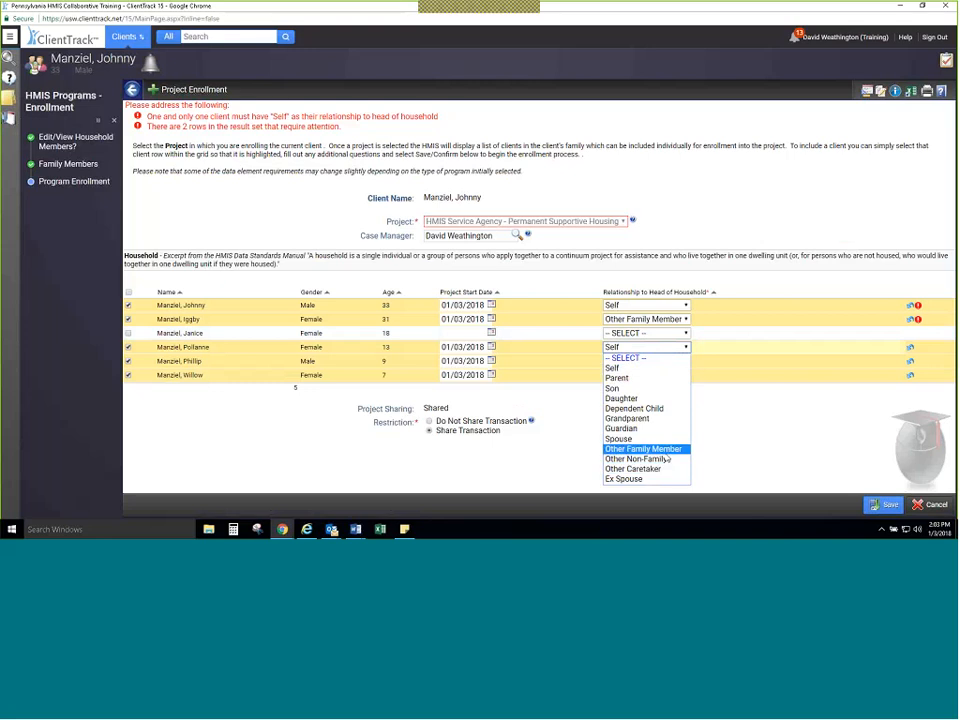
left_click(664, 399)
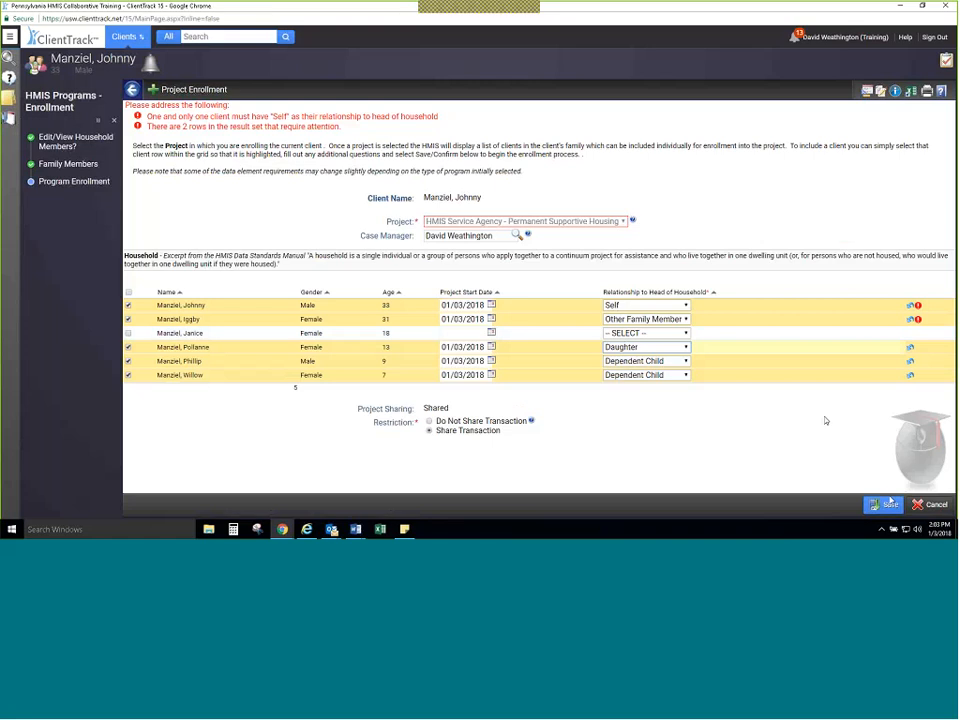
left_click(888, 505)
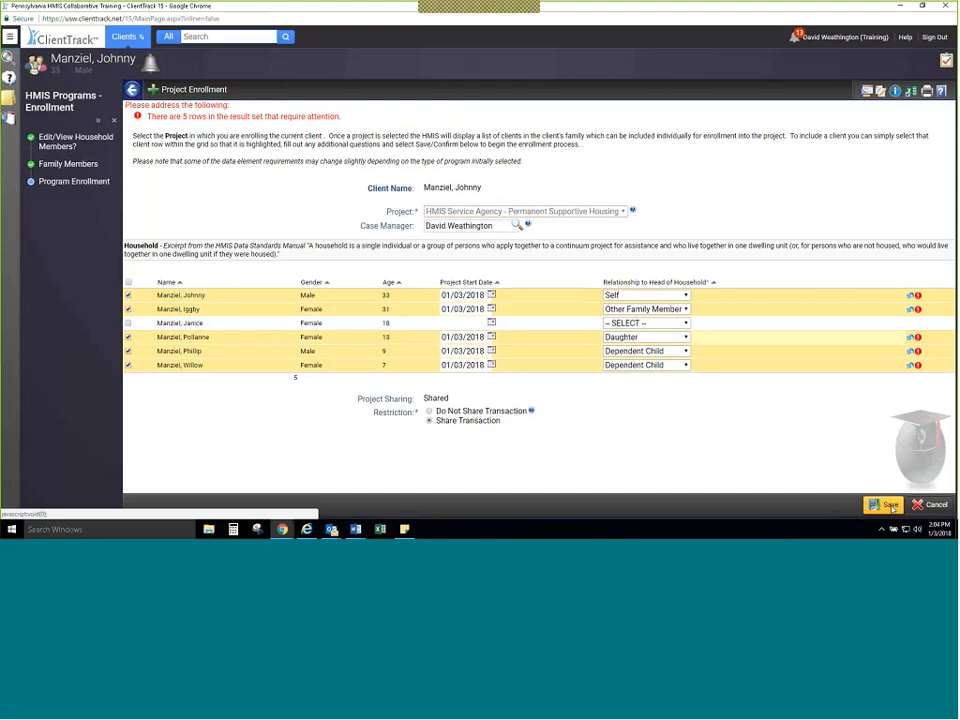
mouse_move(919, 339)
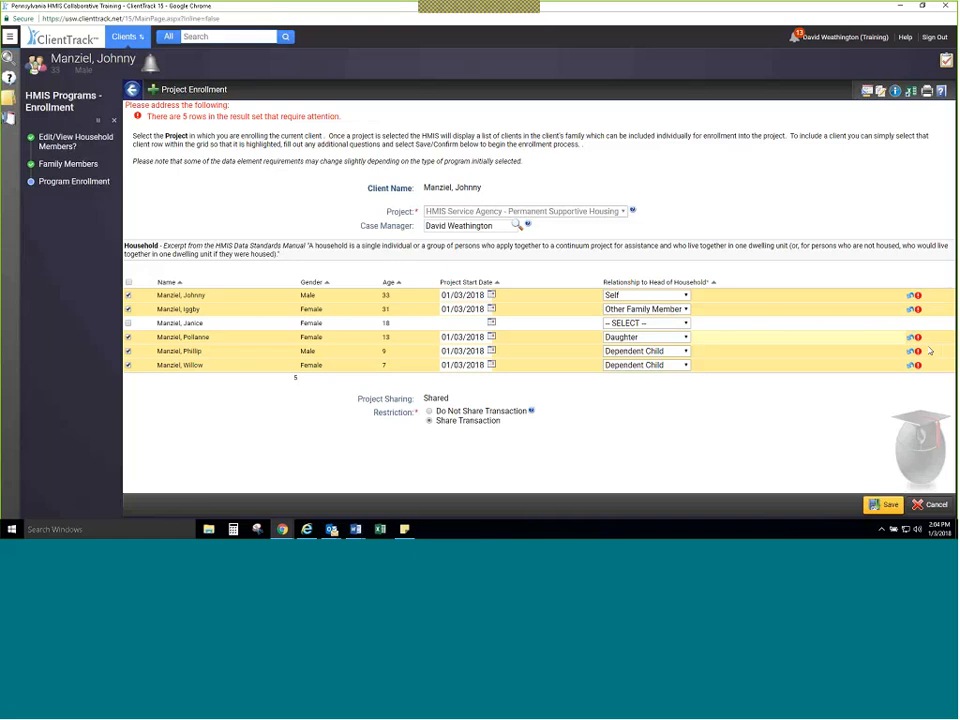
left_click(888, 506)
Step: Exclude the 13-year-old and 9-year-old members from the enrollment and save it for the remaining household members
left_click(148, 341)
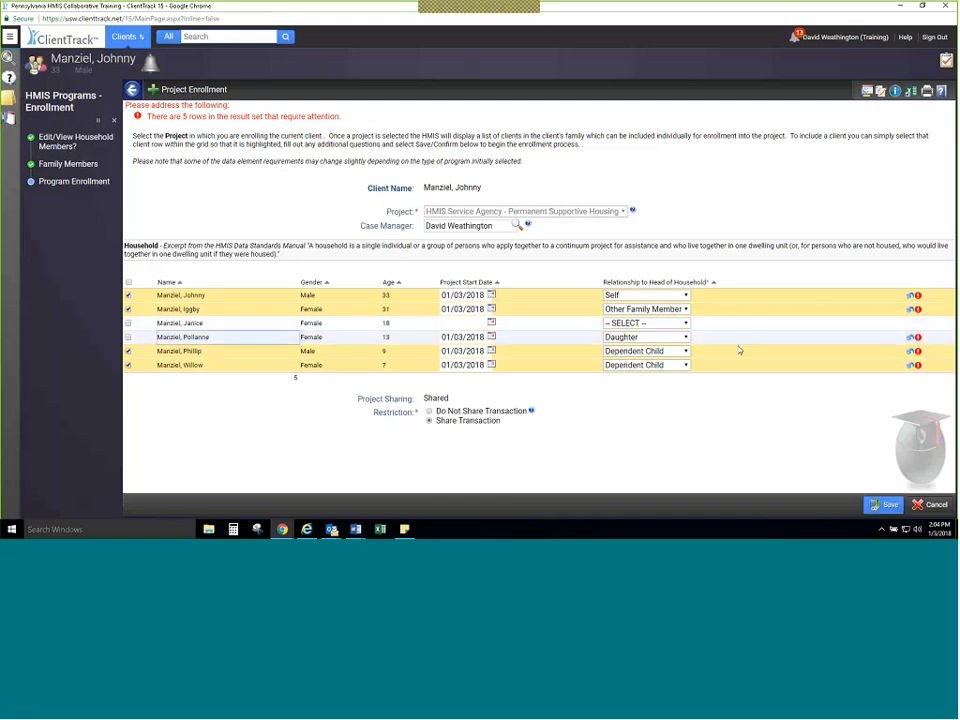
left_click(911, 339)
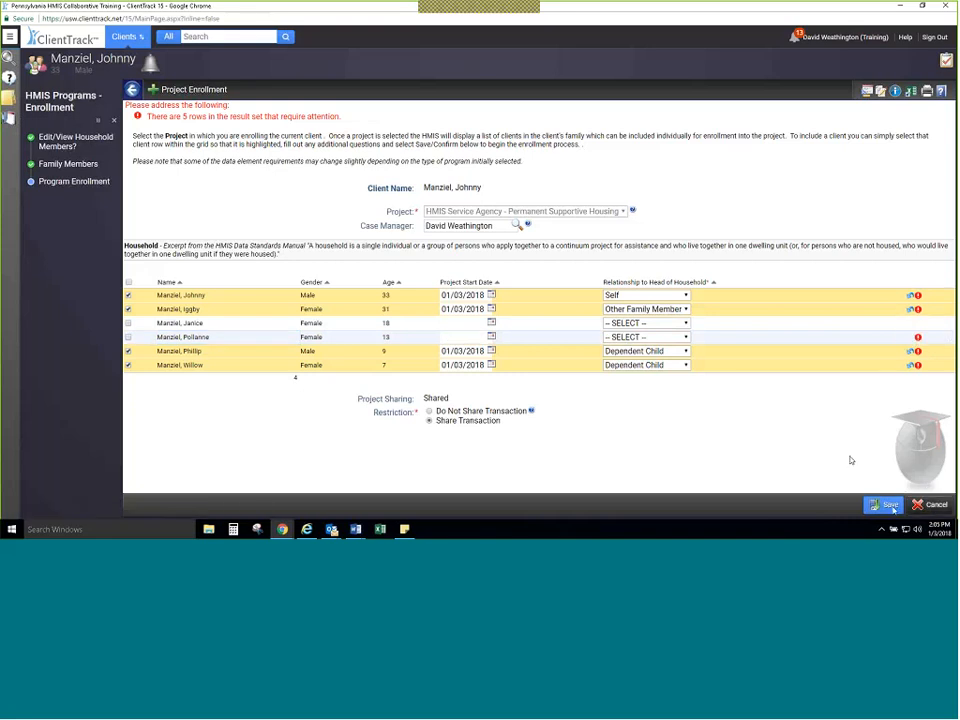
left_click(889, 506)
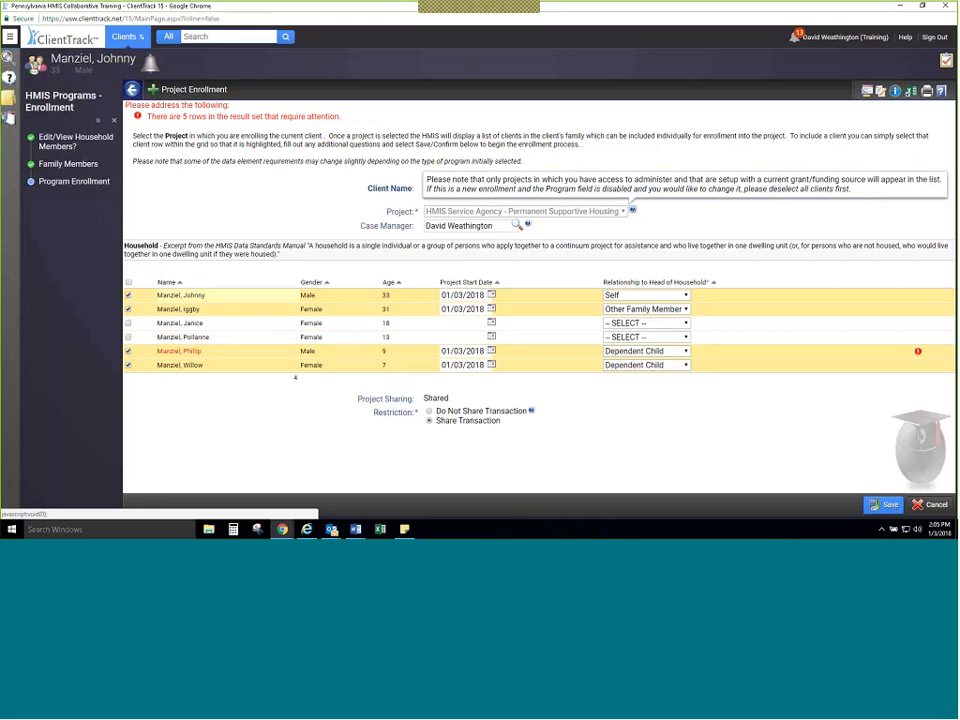
left_click(128, 351)
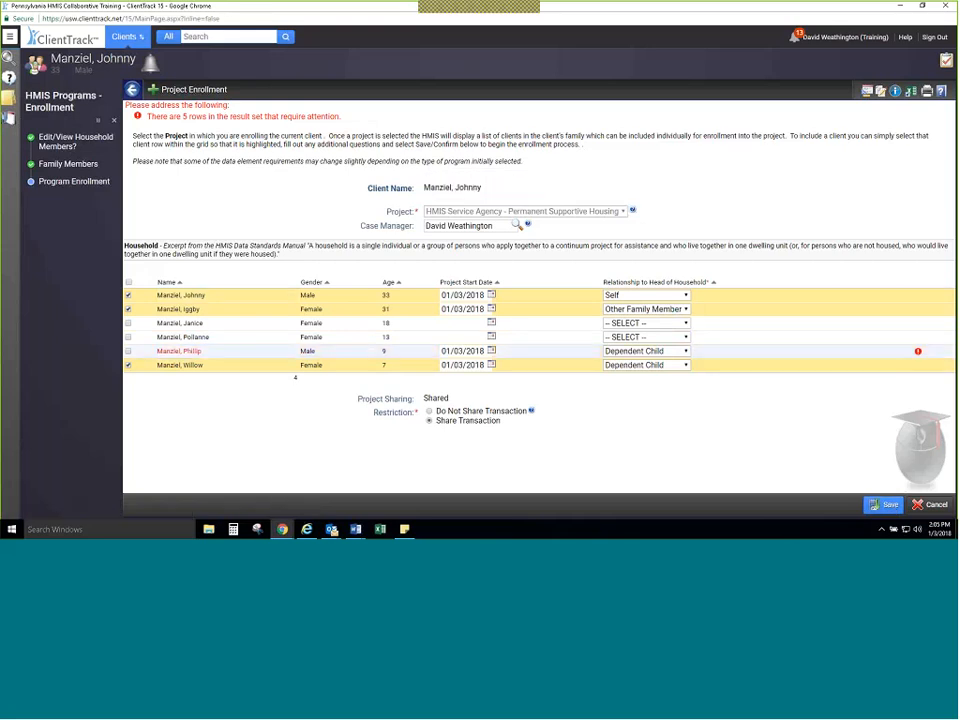
left_click(878, 506)
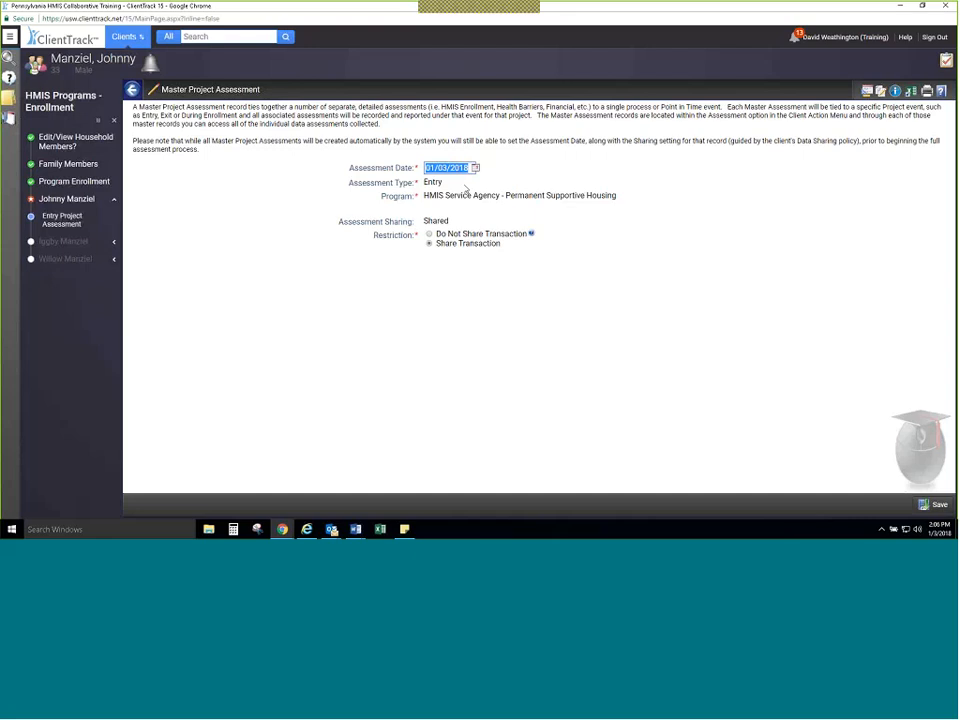
Step: Save the entry Master Project Assessment, then set Housing Status to Category 1 - Homeless, Disabling Condition to Yes and Permanent Housing Unit residence to No
left_click(933, 504)
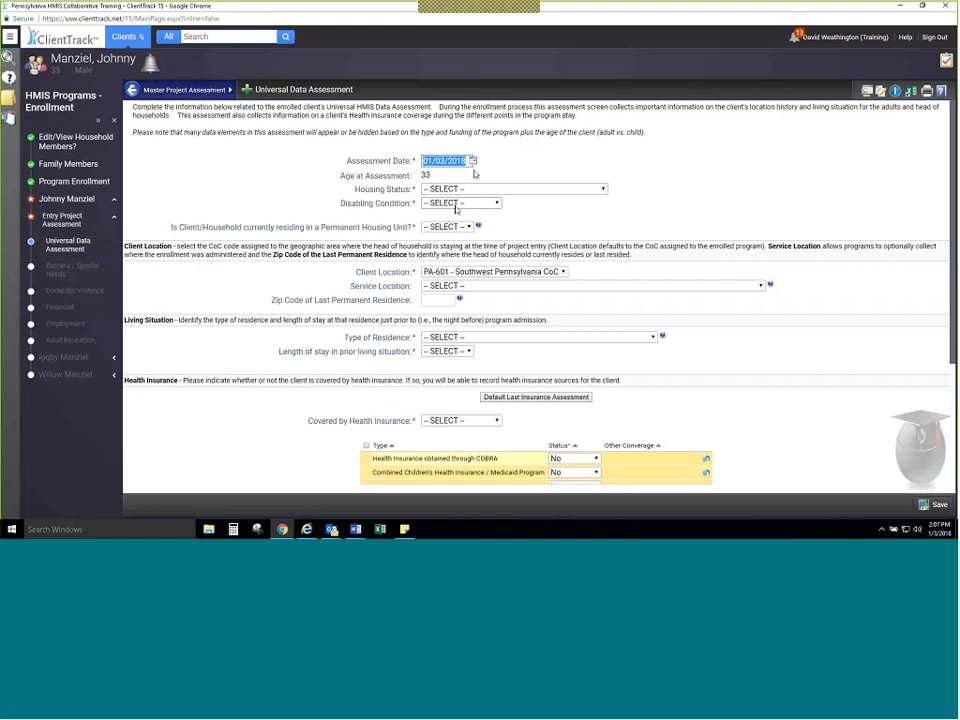
left_click(561, 191)
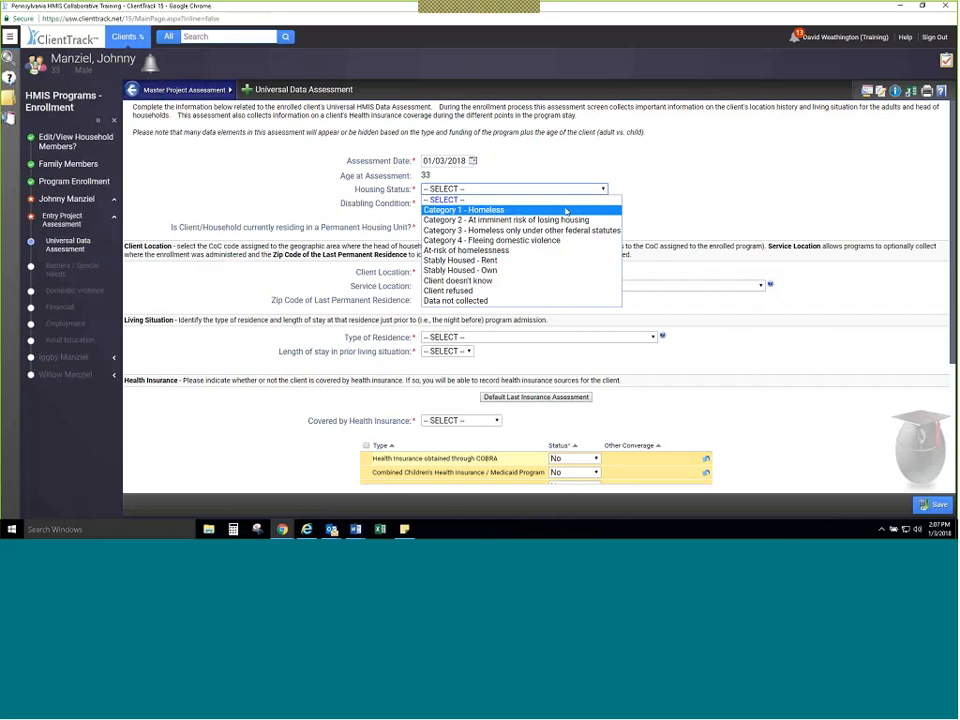
left_click(566, 212)
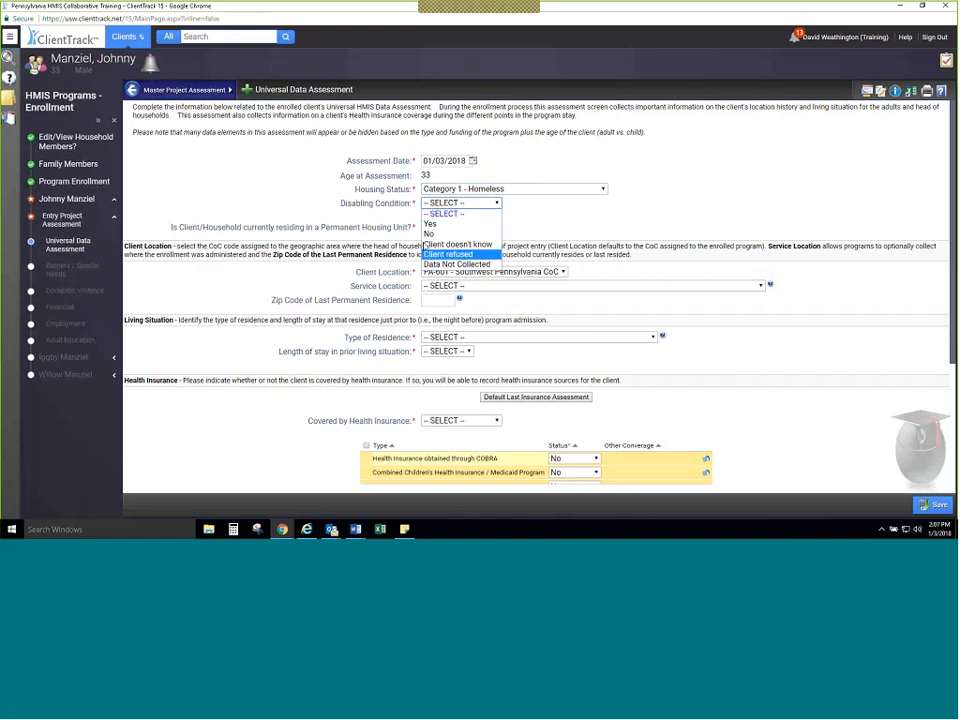
left_click(470, 224)
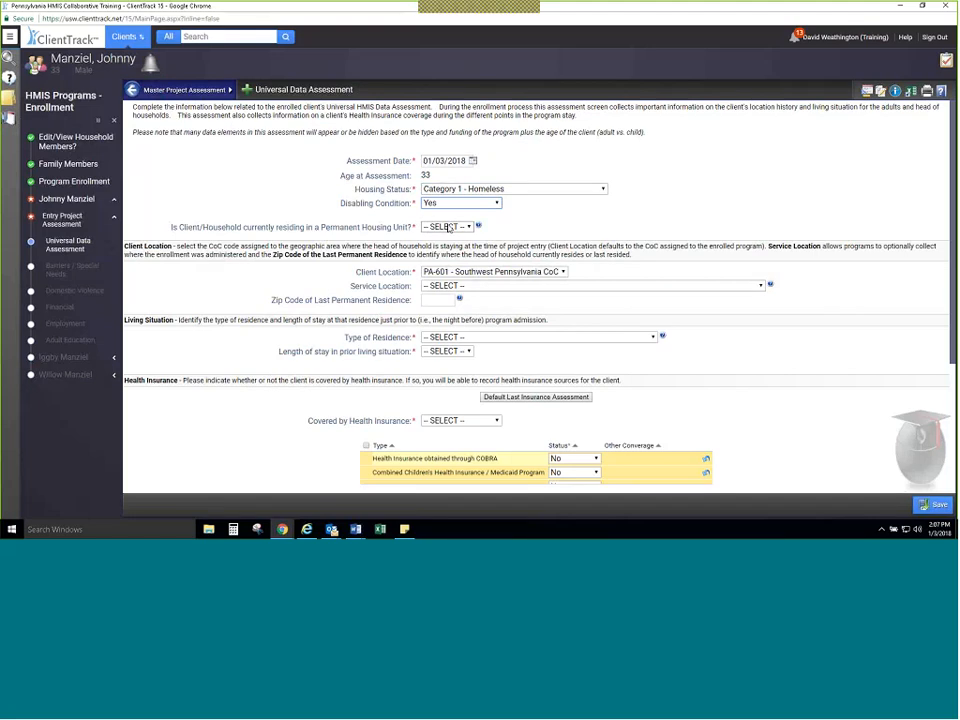
left_click(448, 227)
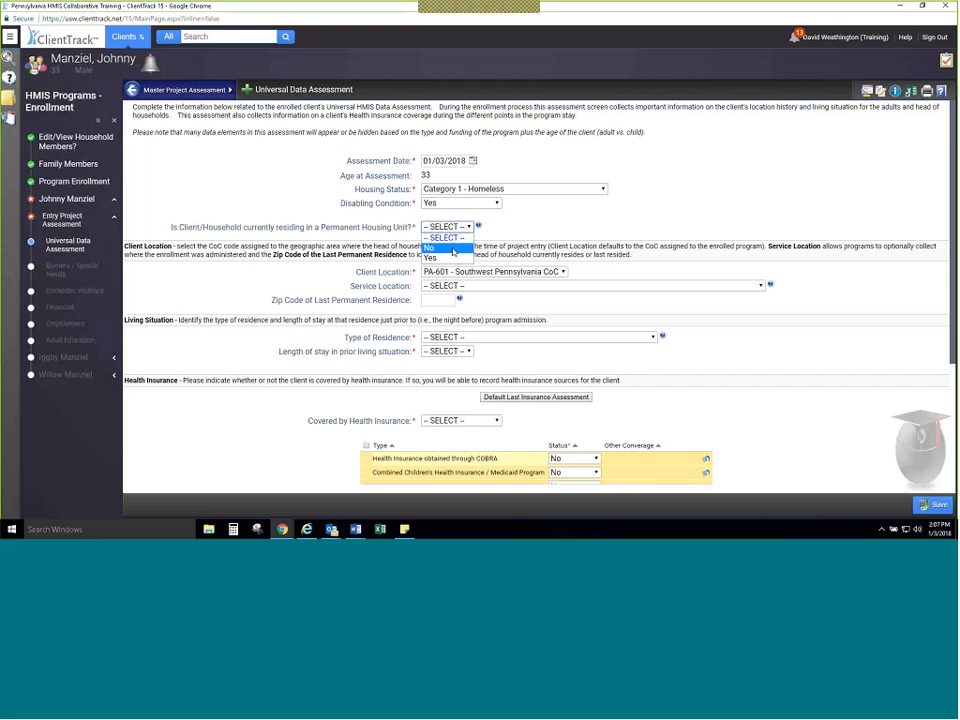
left_click(454, 252)
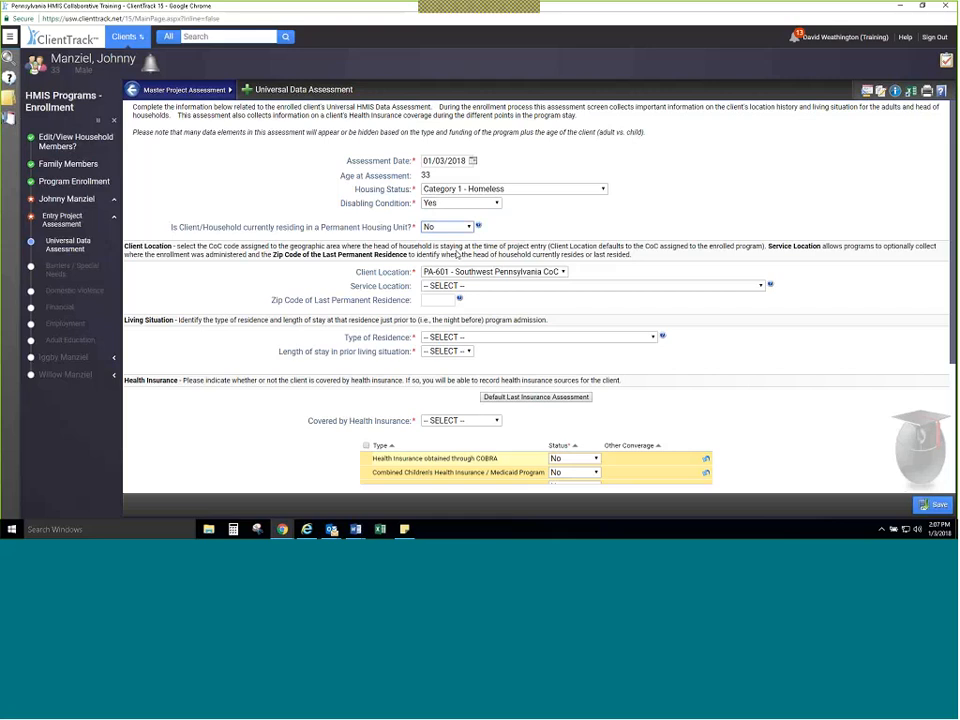
Step: Try Yes for residing in a Permanent Housing Unit to check the Housing Move-In Date field, and return the answer to No
left_click(448, 227)
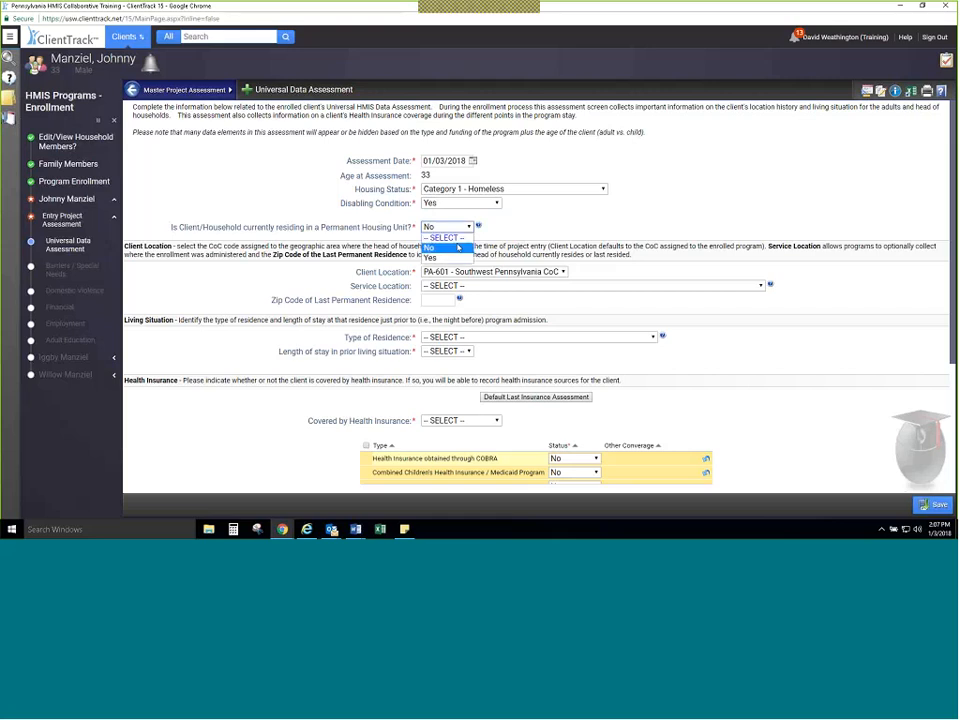
left_click(458, 260)
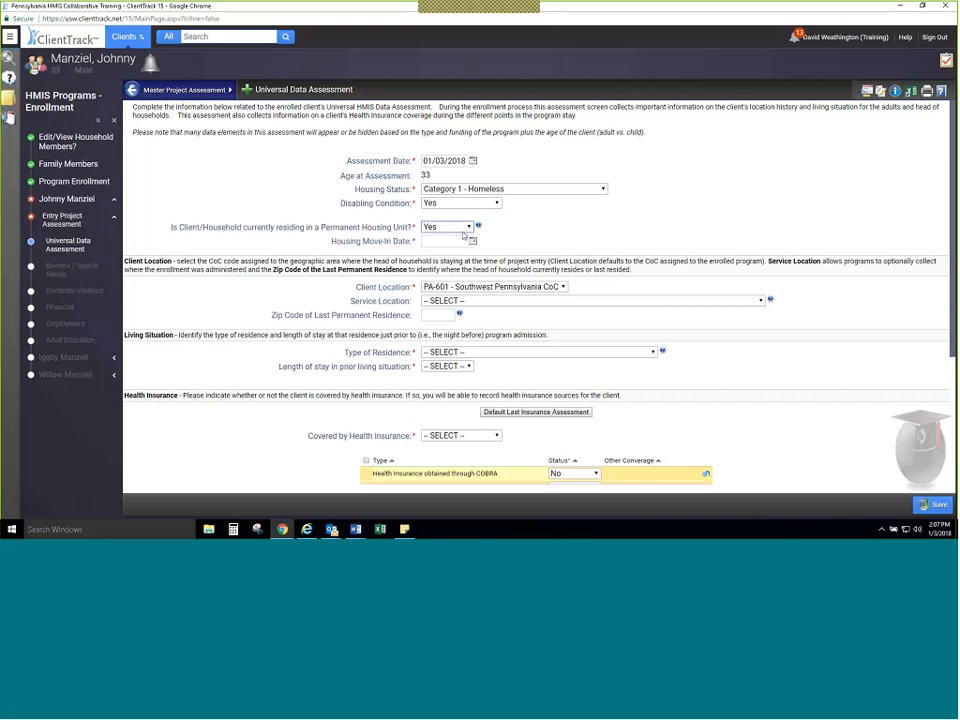
left_click(450, 228)
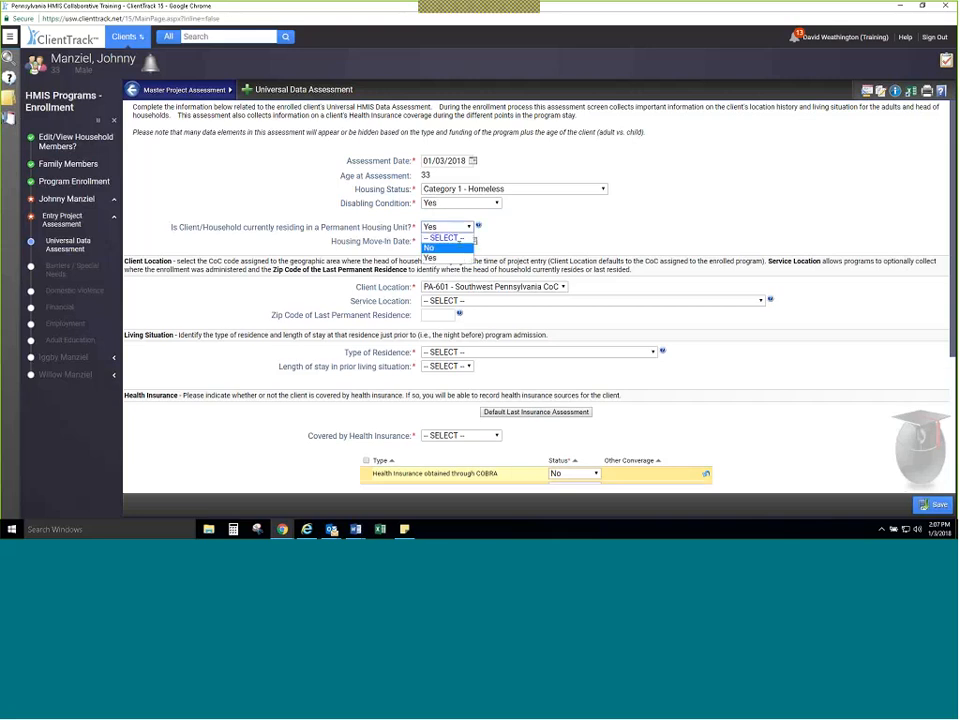
left_click(446, 248)
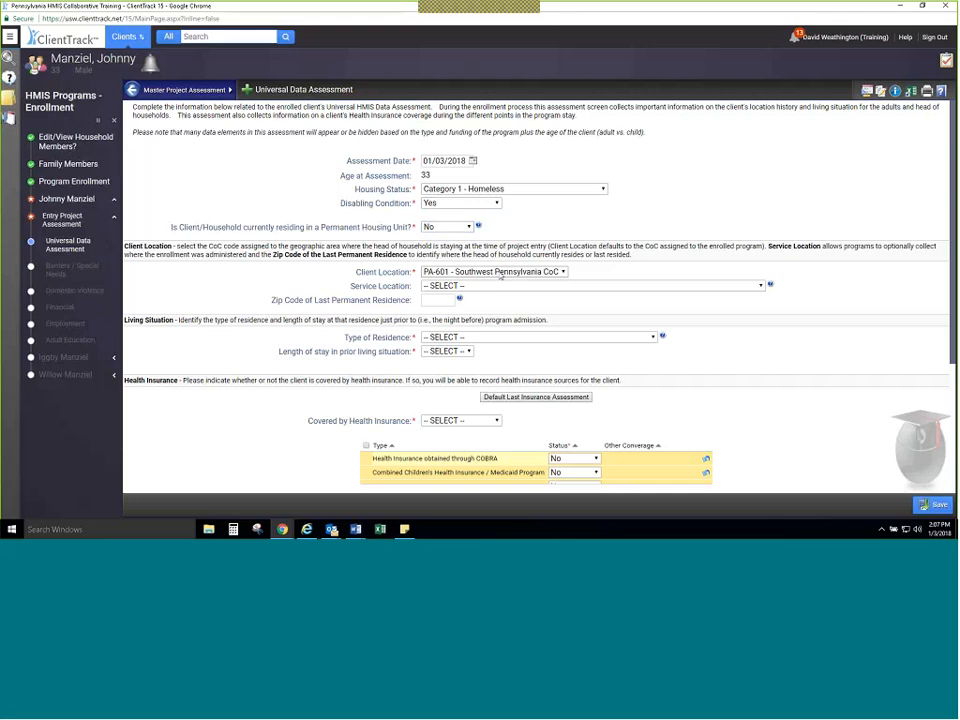
Step: Set the Service Location to the HMIS Service Agency's Dauphin County service site, leaving the zip code of last permanent residence blank
left_click(549, 285)
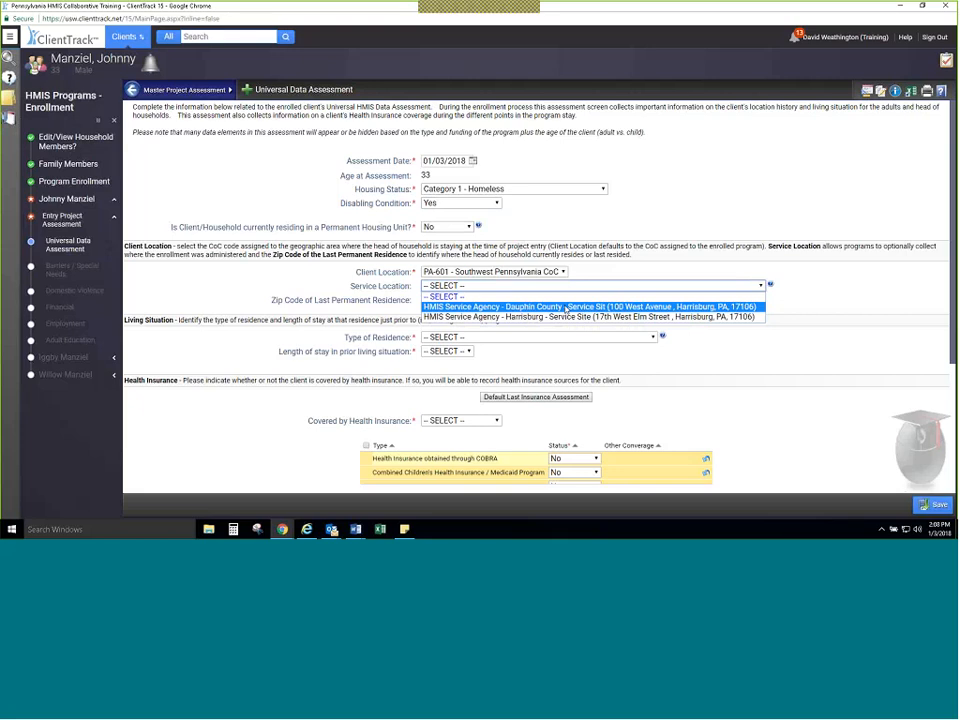
left_click(565, 307)
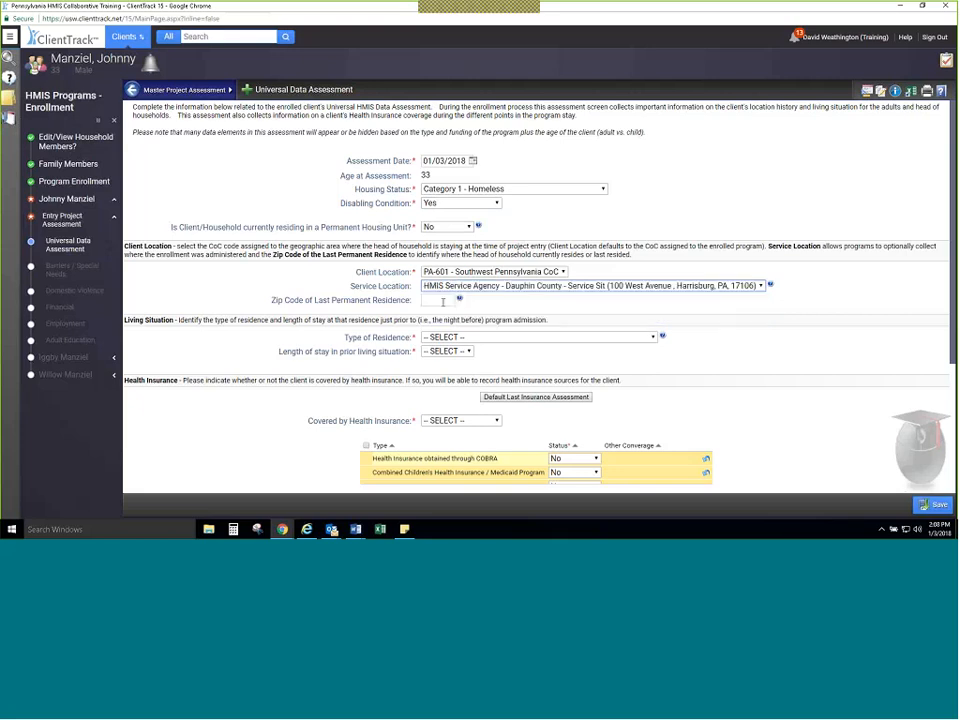
mouse_move(461, 300)
left_click(444, 301)
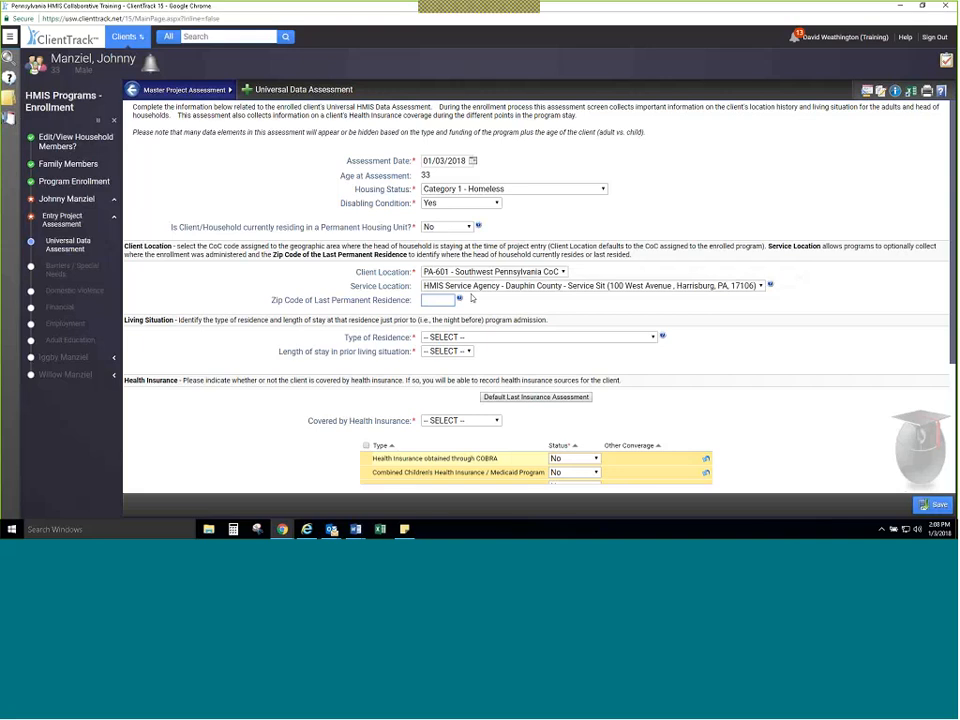
Step: Set Type of Residence to Emergency shelter and the length of stay in prior living situation to One month or more, but less than 90 days
left_click(484, 338)
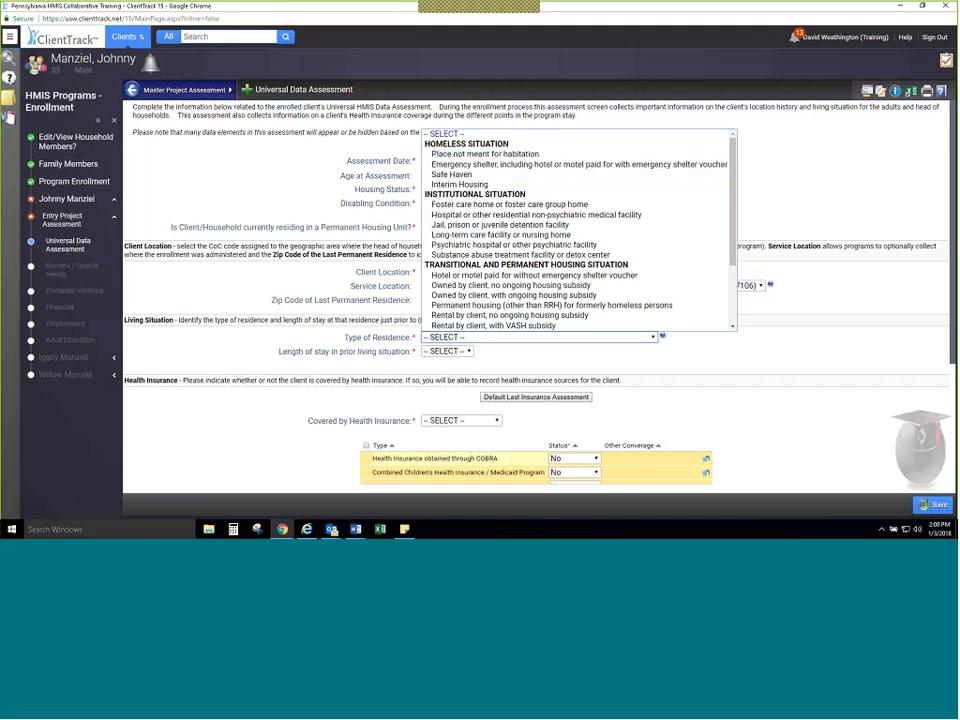
left_click(500, 164)
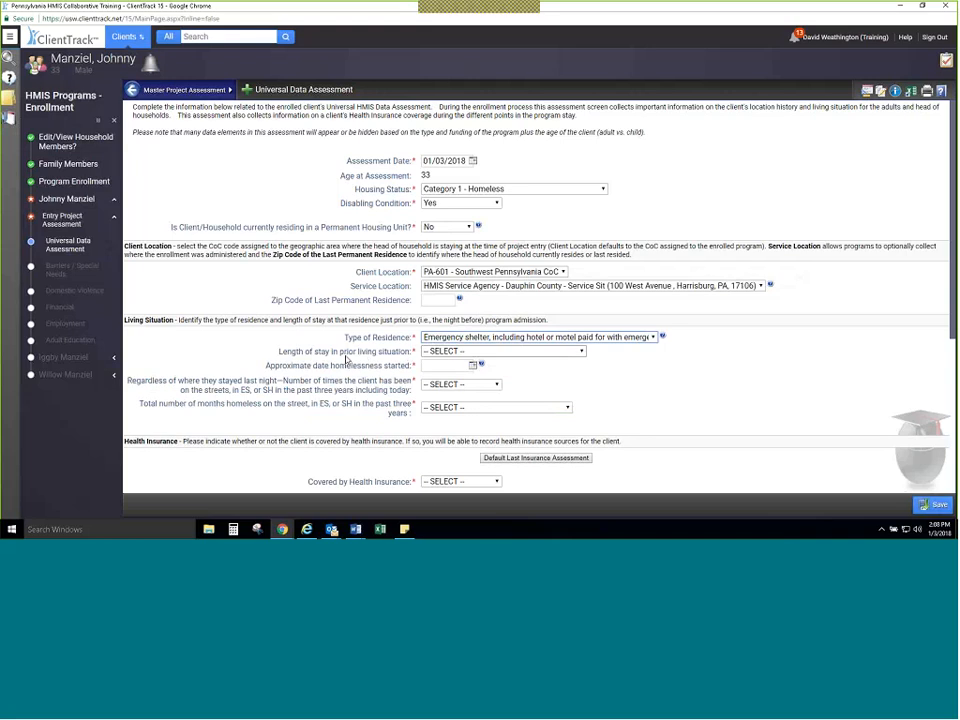
left_click(475, 352)
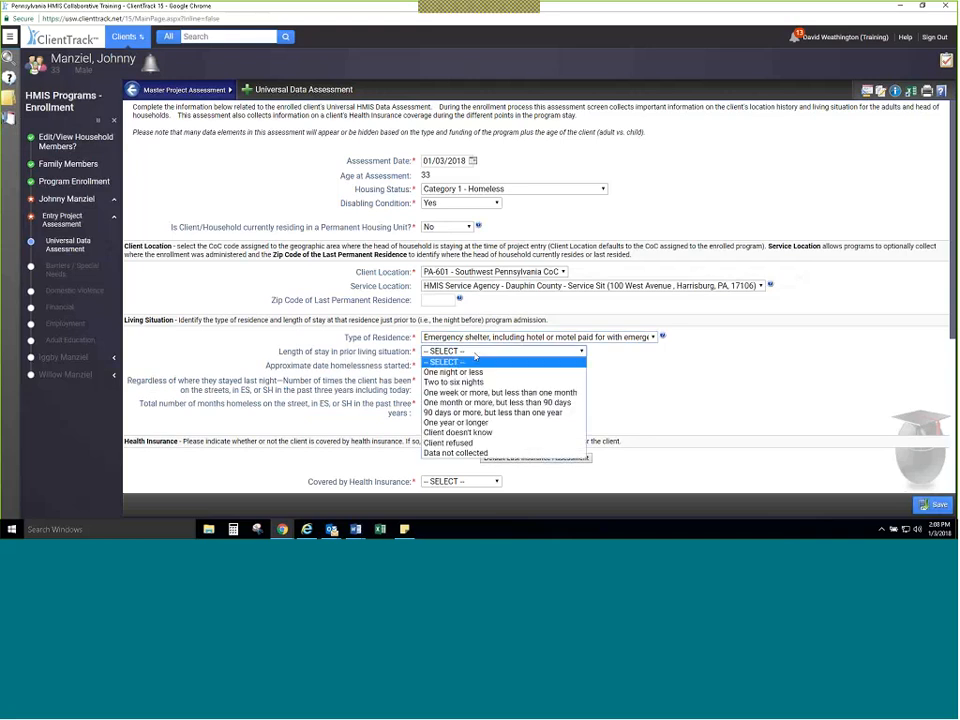
left_click(507, 402)
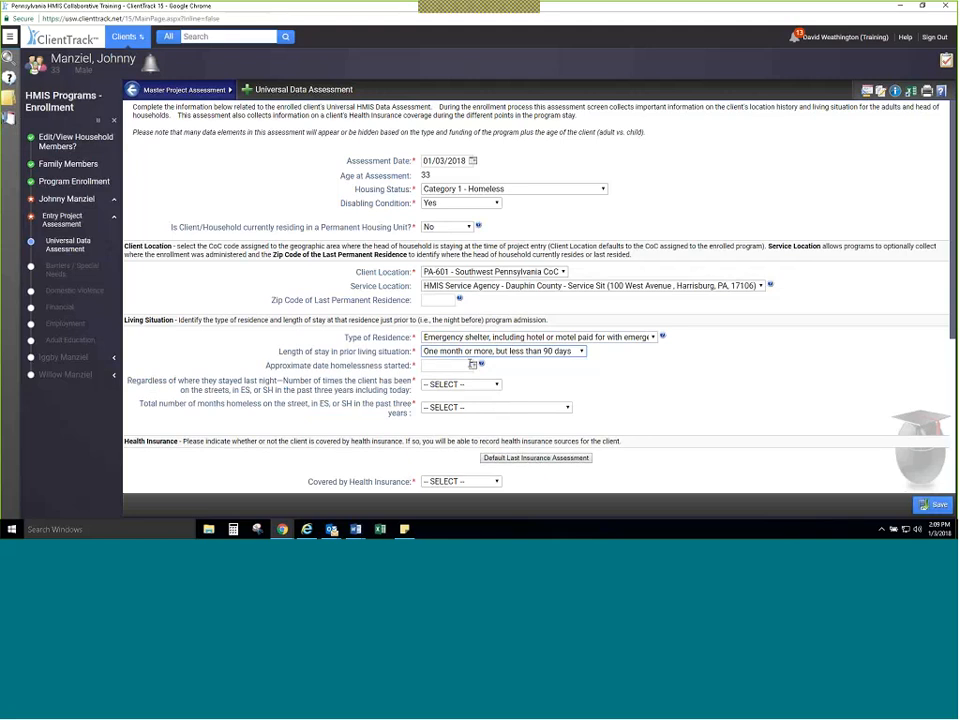
Step: Set the approximate date homelessness started to 01/01/2016 using the calendar picker
left_click(474, 368)
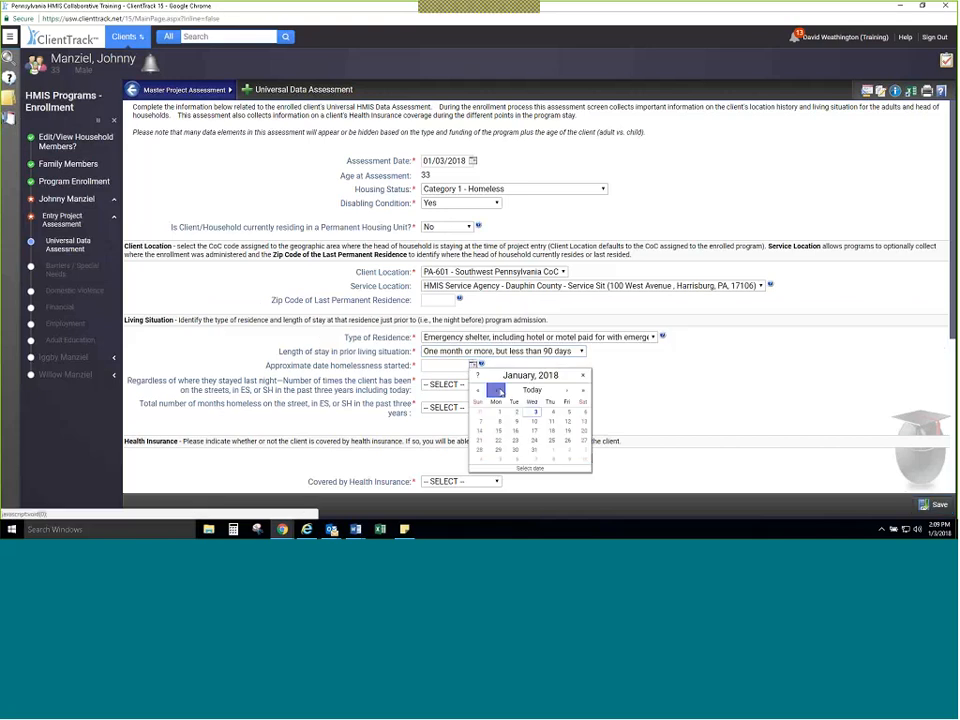
left_click(497, 390)
double_click(497, 390)
double_click(497, 390)
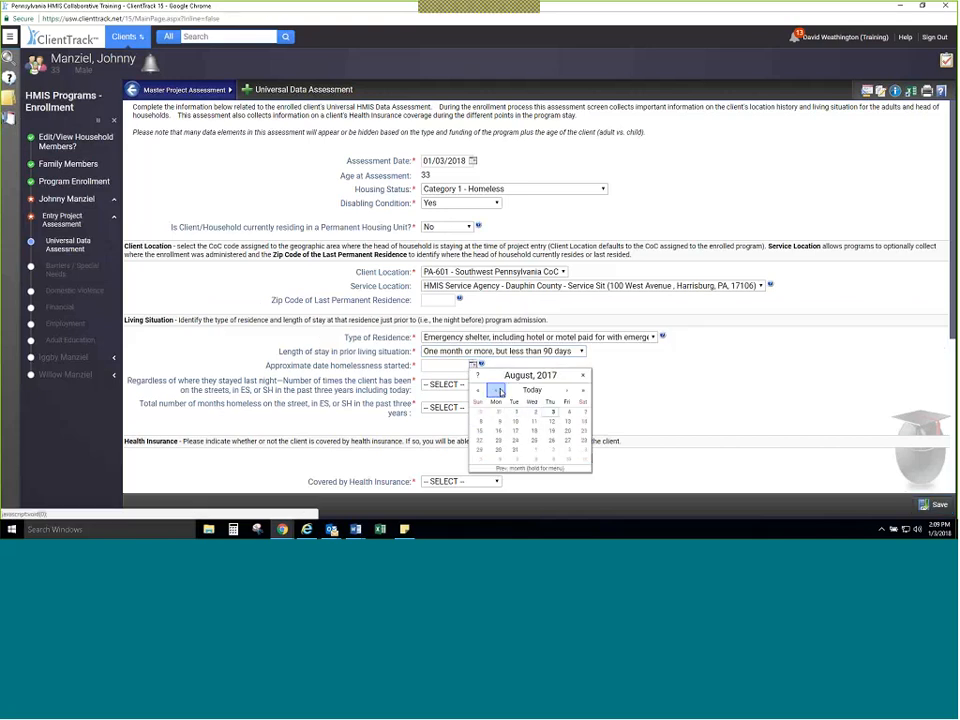
double_click(497, 390)
double_click(497, 390)
left_click(497, 390)
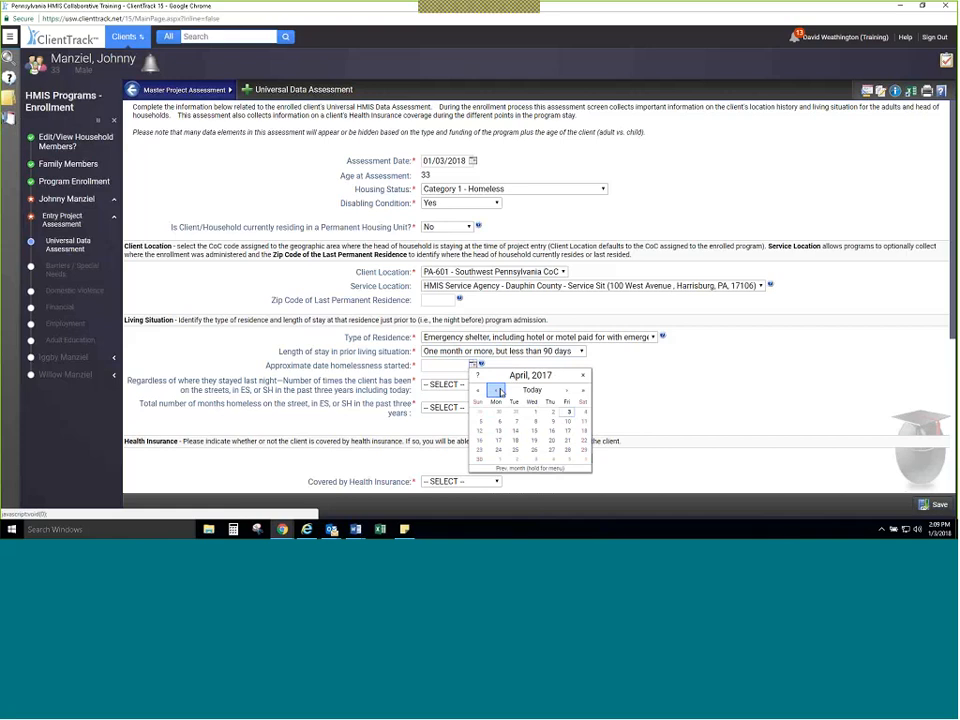
triple_click(498, 391)
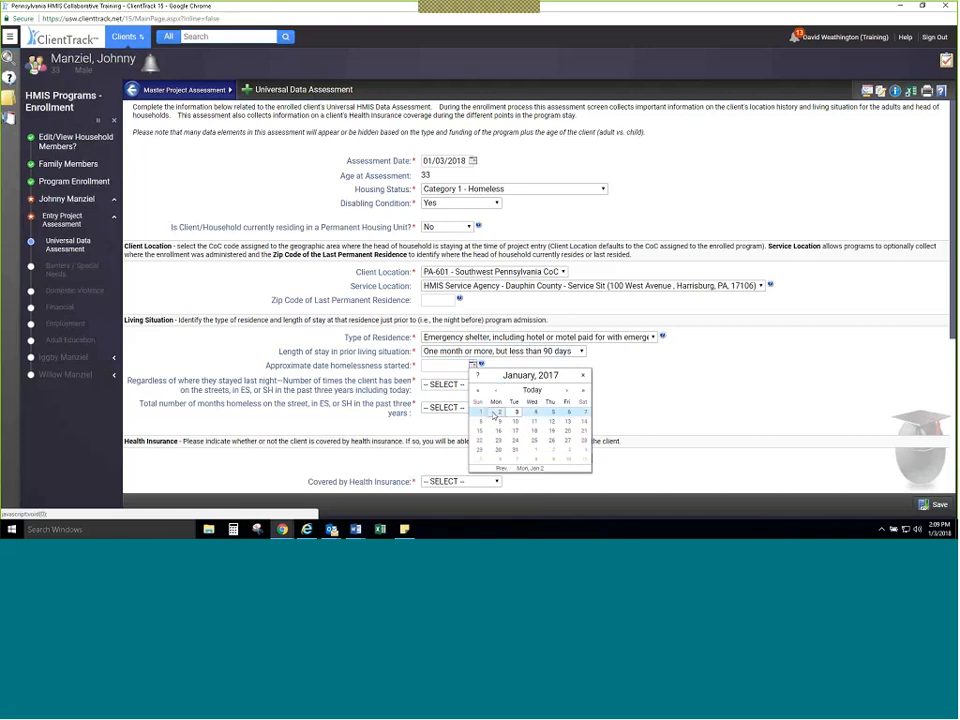
left_click(479, 390)
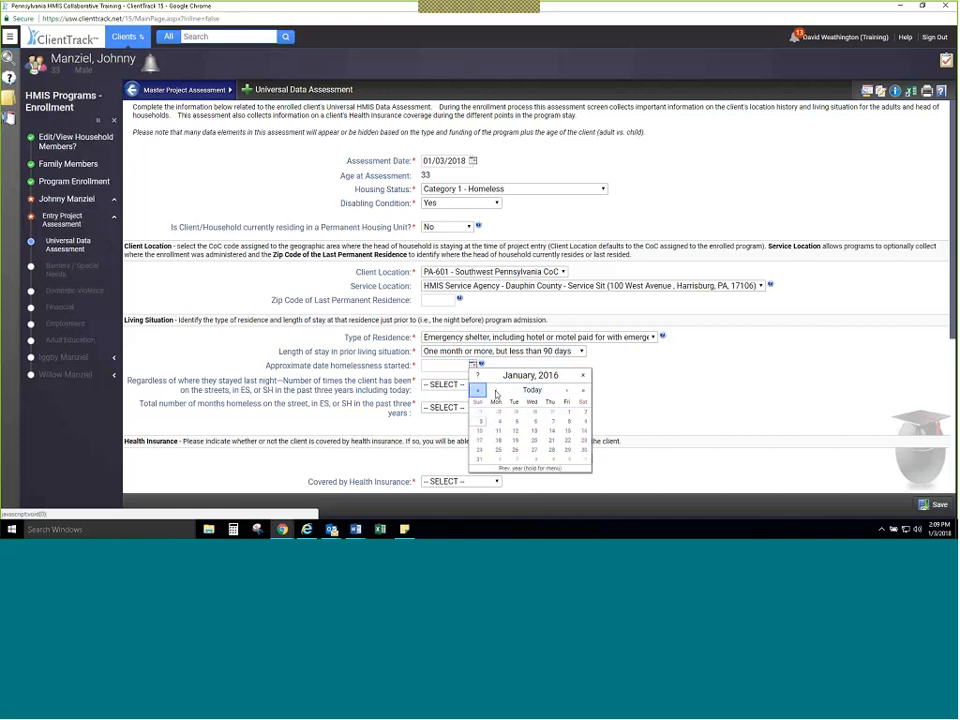
left_click(569, 412)
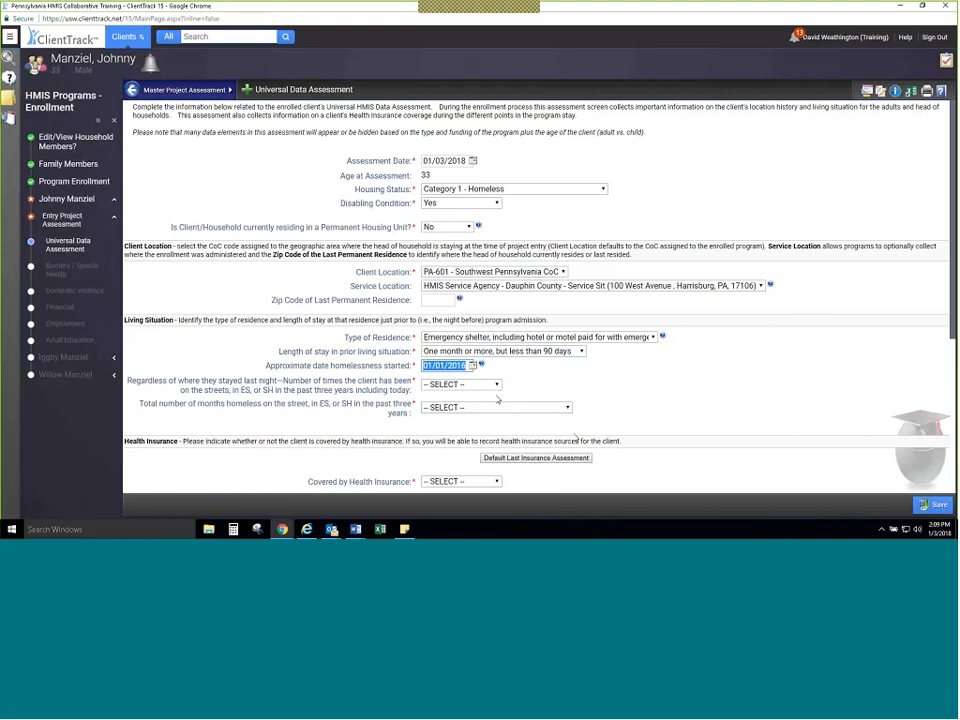
Step: Set the number of times homeless in the past three years to Three times and the total months homeless to More than 12 months
left_click(492, 385)
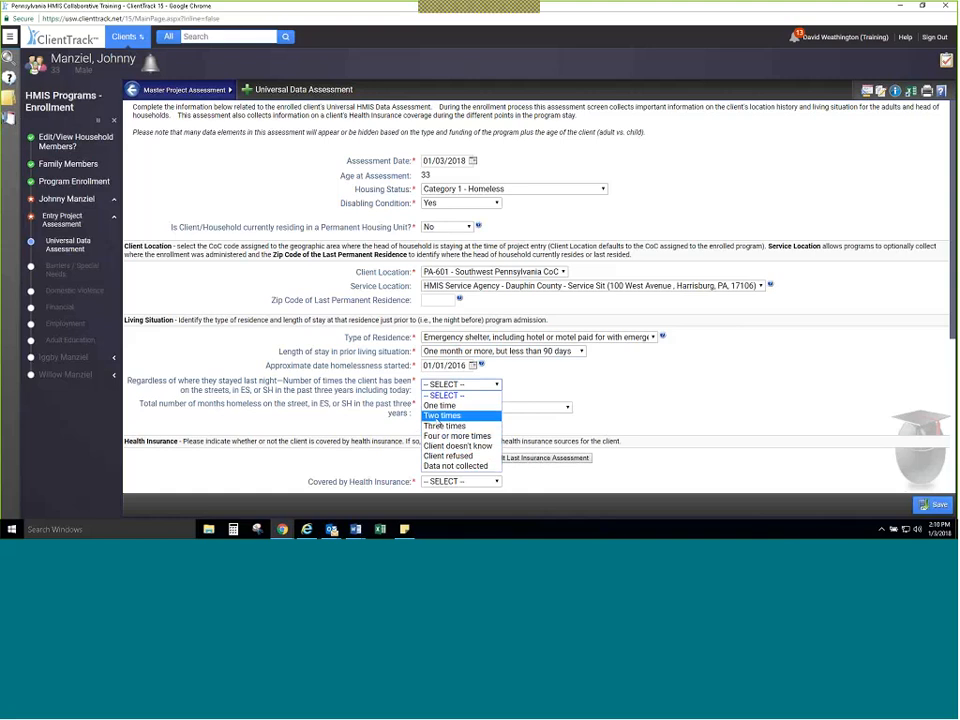
left_click(438, 428)
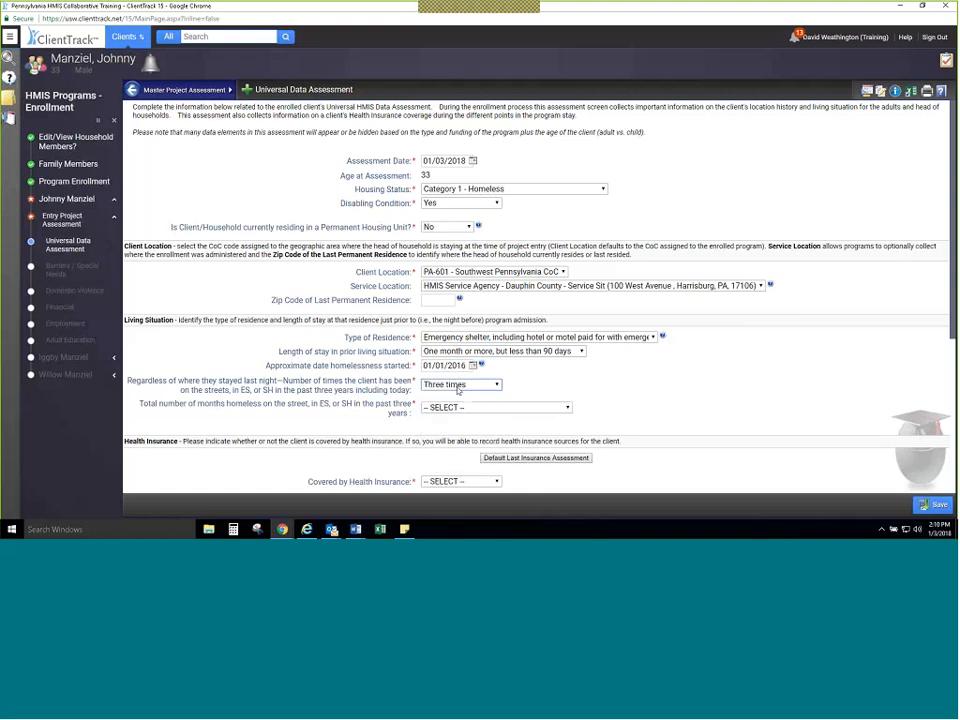
left_click(457, 388)
left_click(458, 388)
left_click(479, 409)
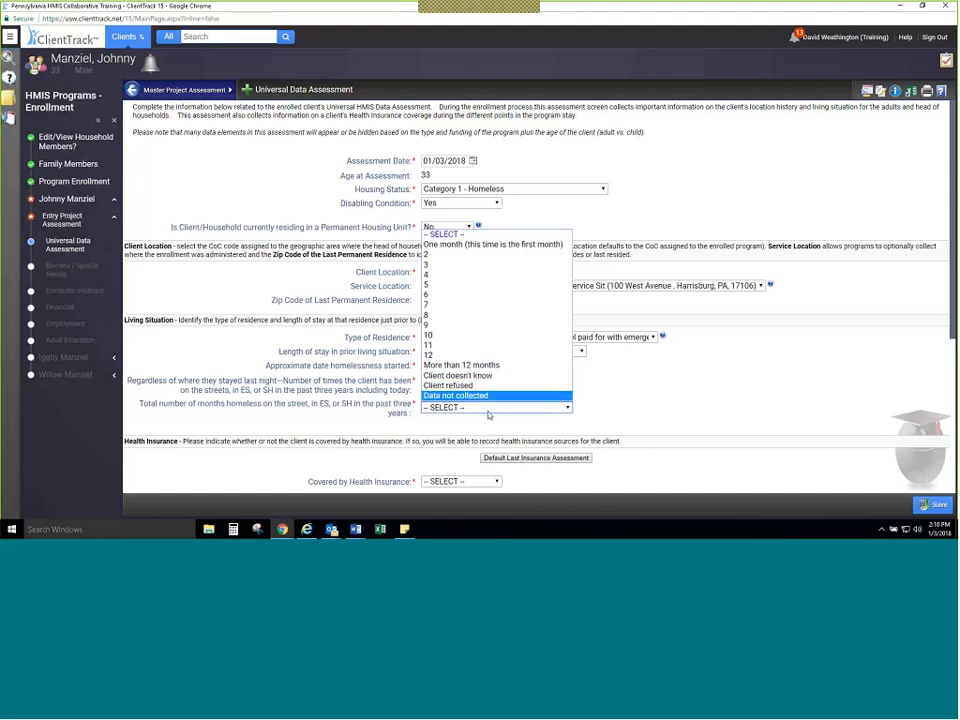
left_click(646, 402)
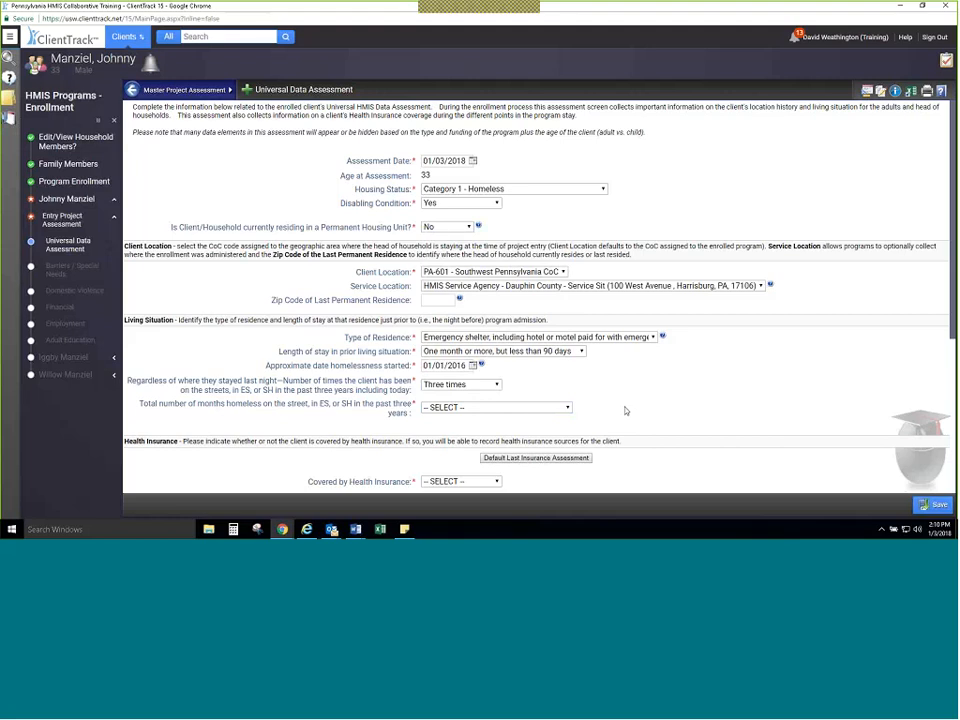
left_click(567, 408)
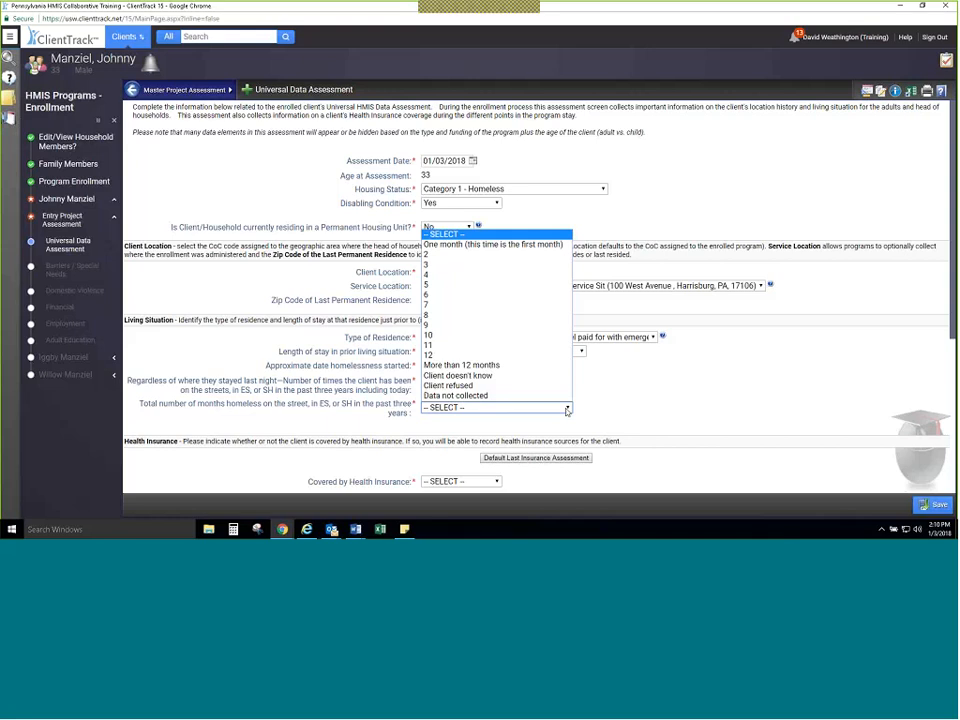
left_click(551, 366)
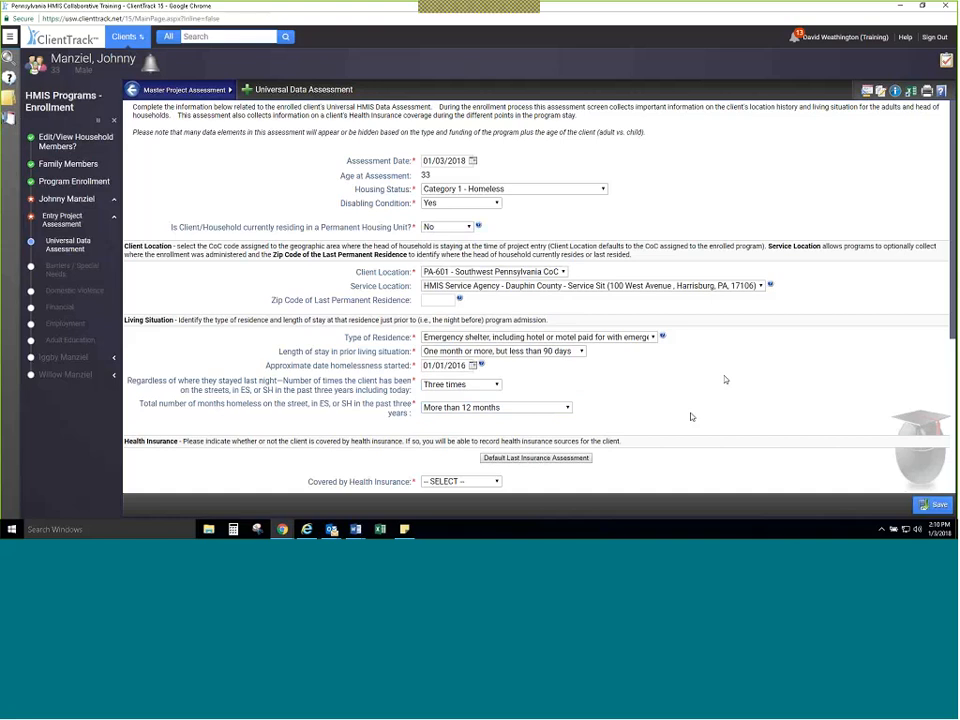
Step: Try to fill the Health Insurance section with defaults from the last insurance assessment
scroll(691, 416, "down", 5)
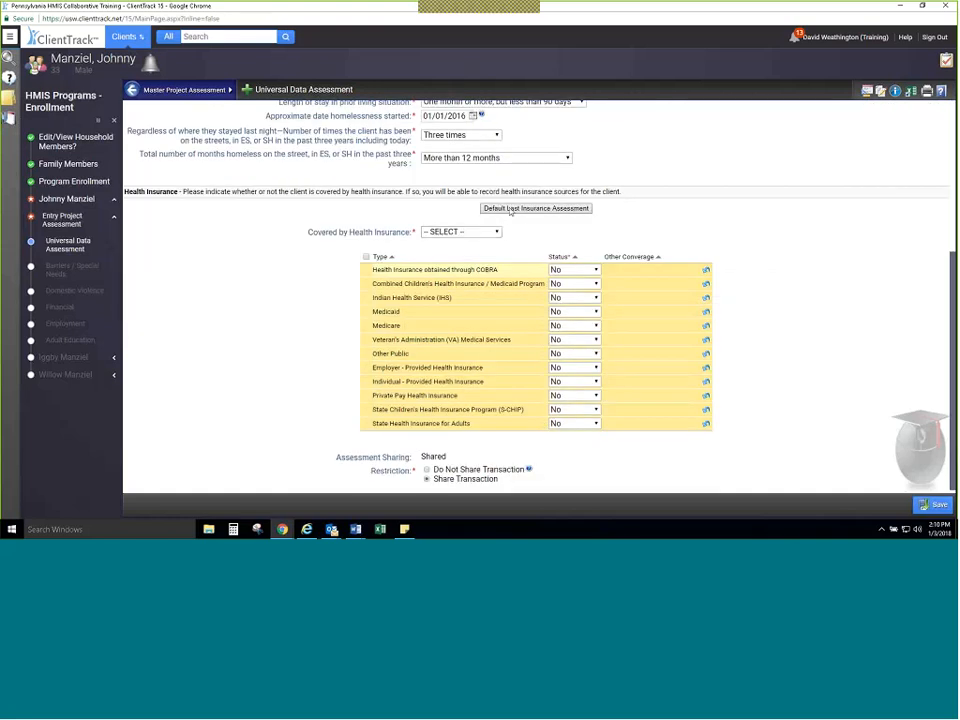
left_click(510, 209)
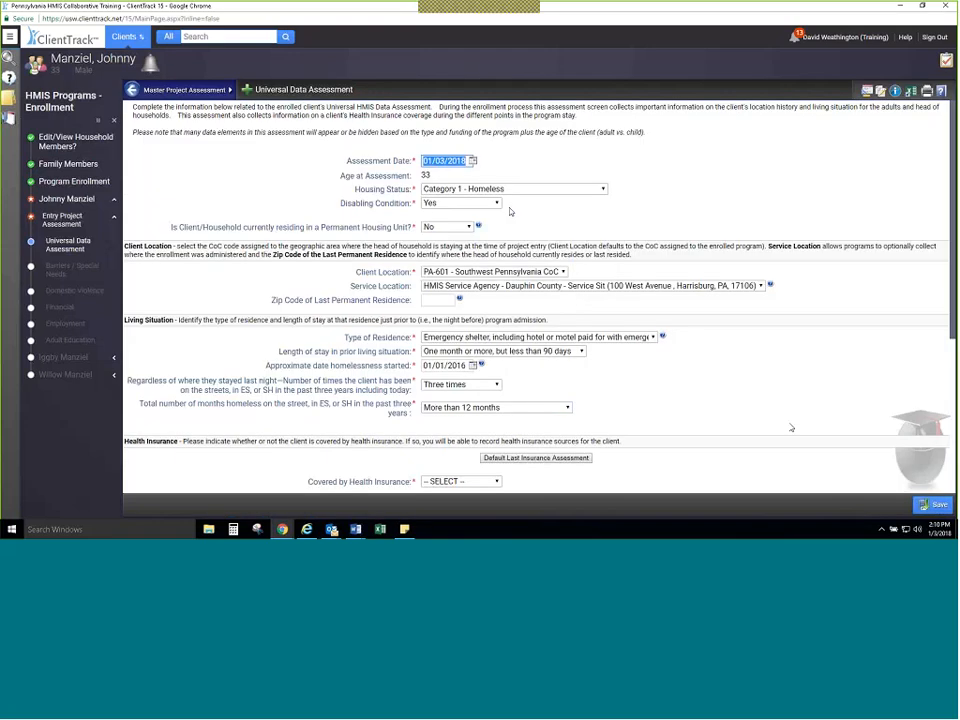
scroll(789, 426, "down", 5)
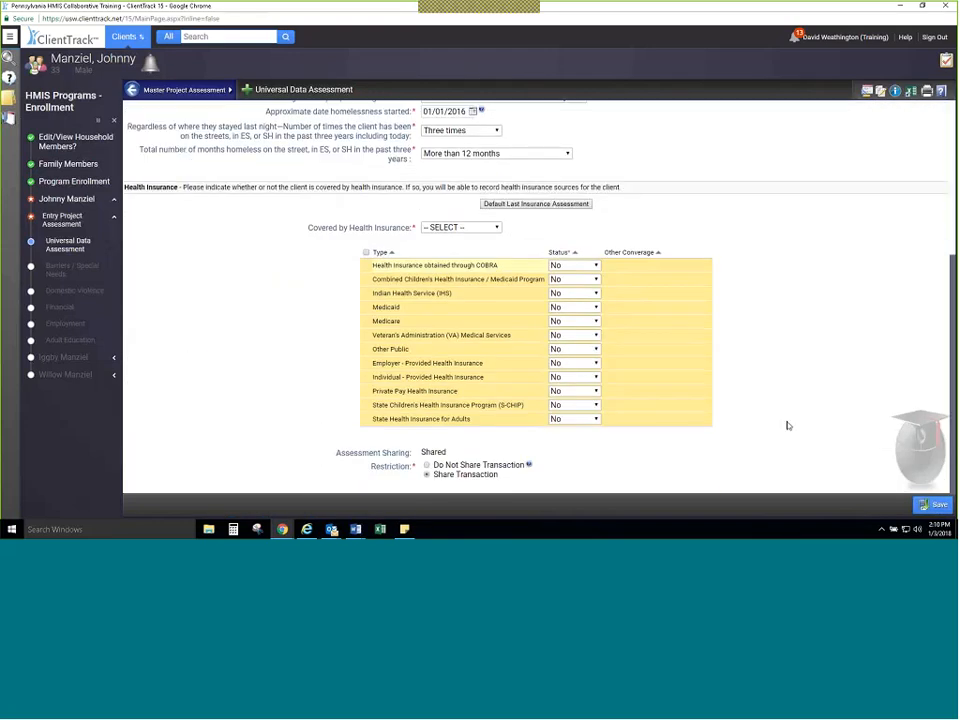
Step: Set Covered by Health Insurance to Yes with Medicaid status Yes, and save the Universal Data Assessment
left_click(478, 228)
left_click(481, 248)
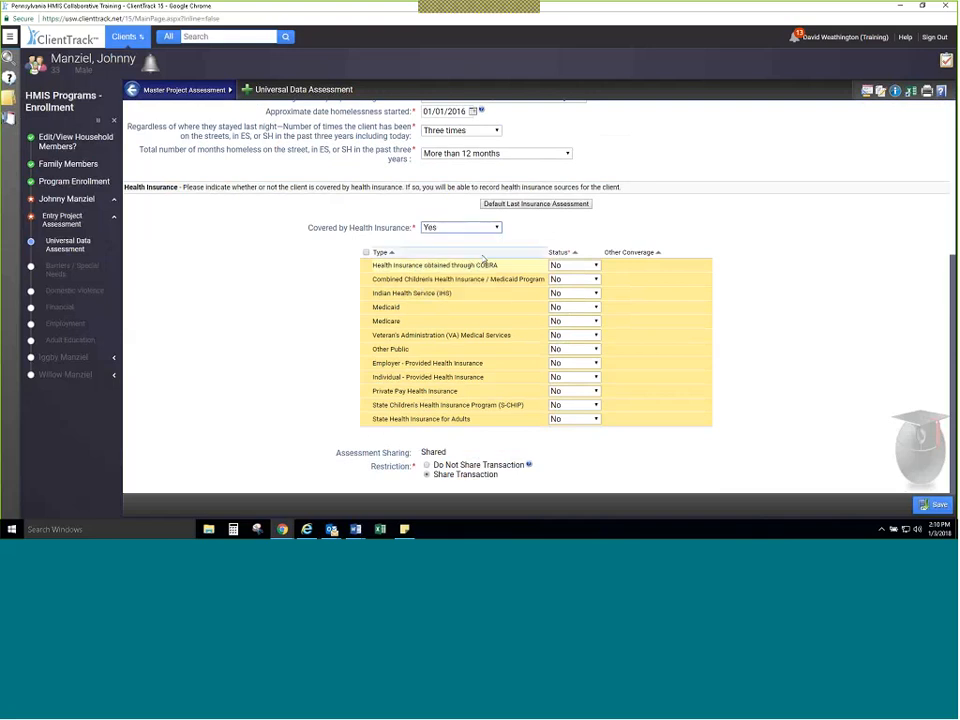
left_click(577, 307)
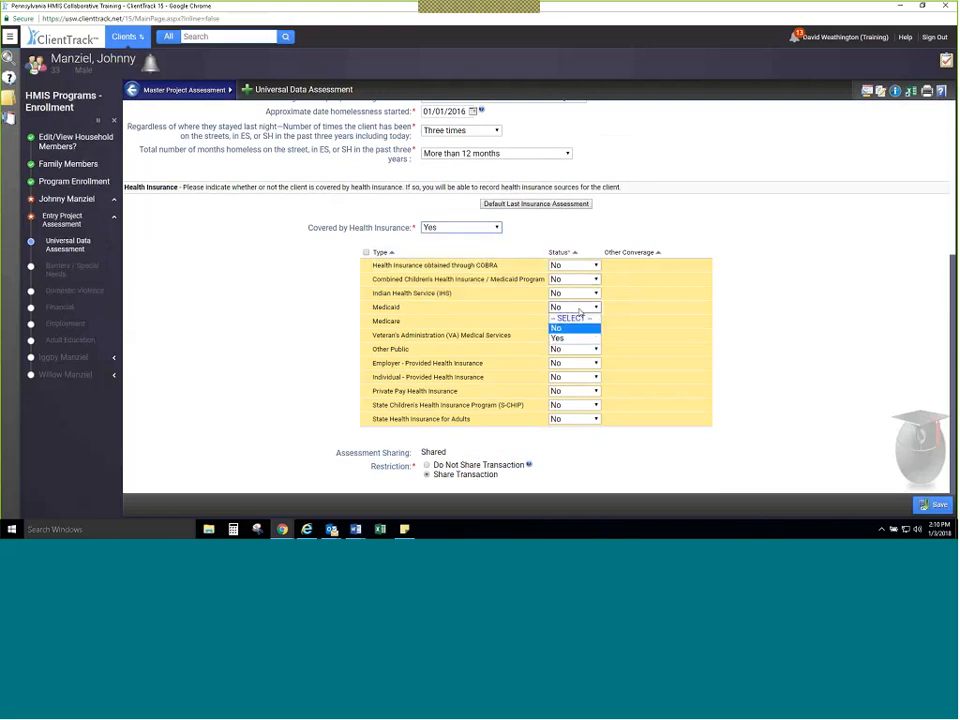
left_click(560, 338)
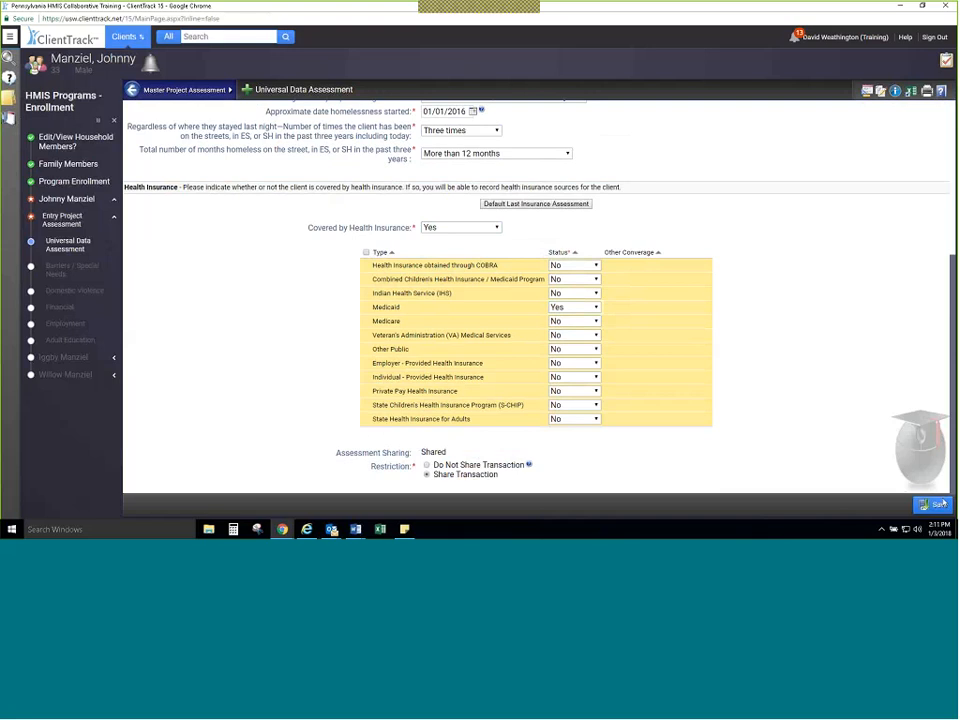
left_click(941, 504)
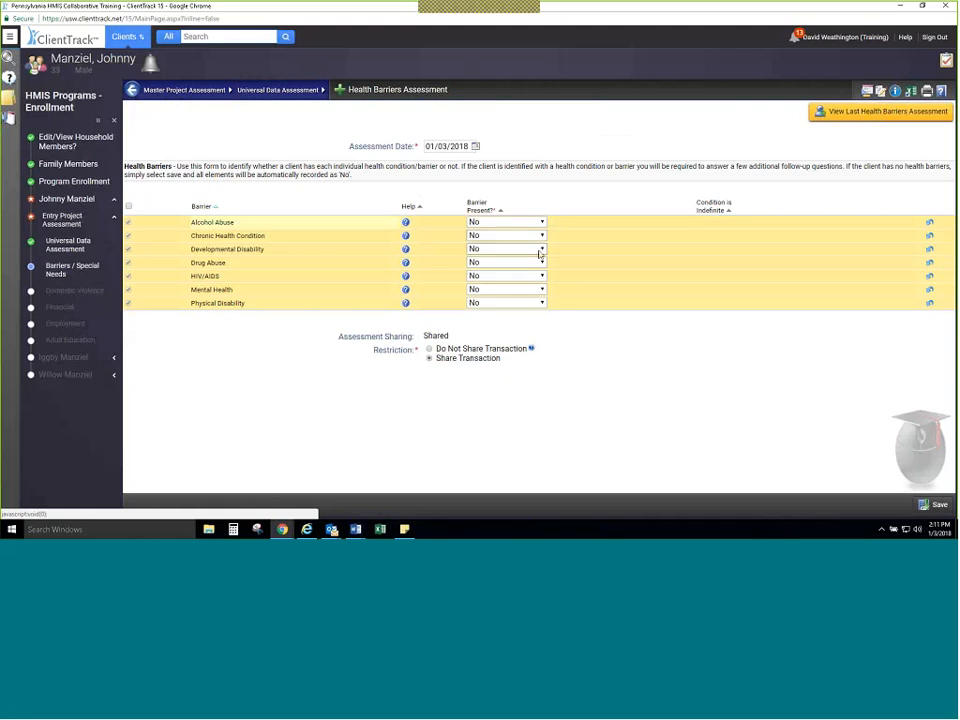
Step: Mark the Mental Health barrier as present with Yes and set its Condition is Indefinite answer to No
left_click(507, 289)
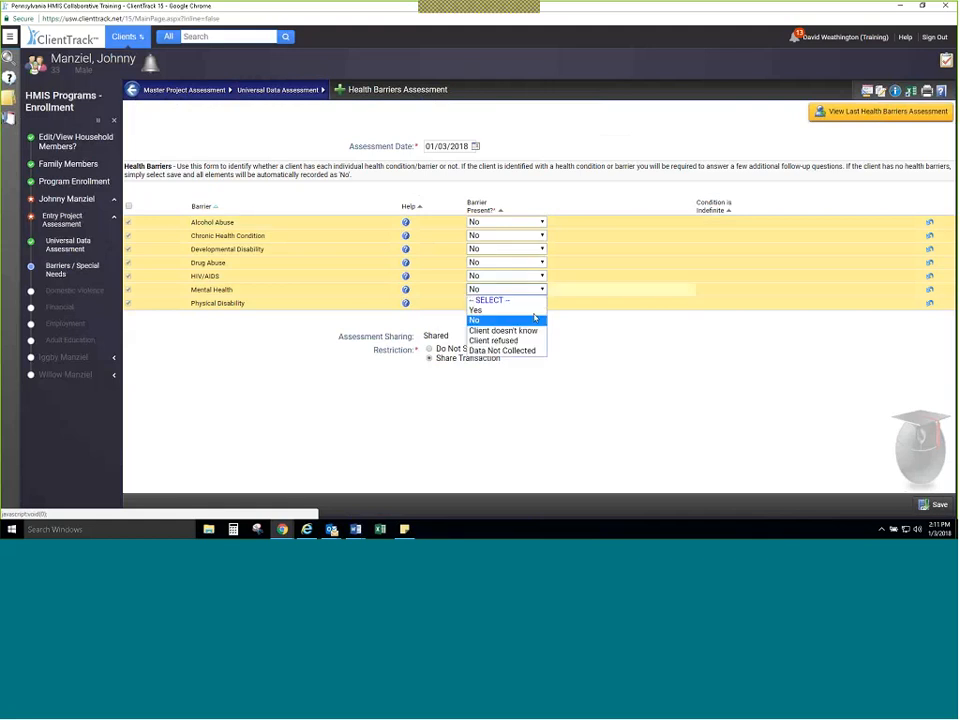
left_click(492, 313)
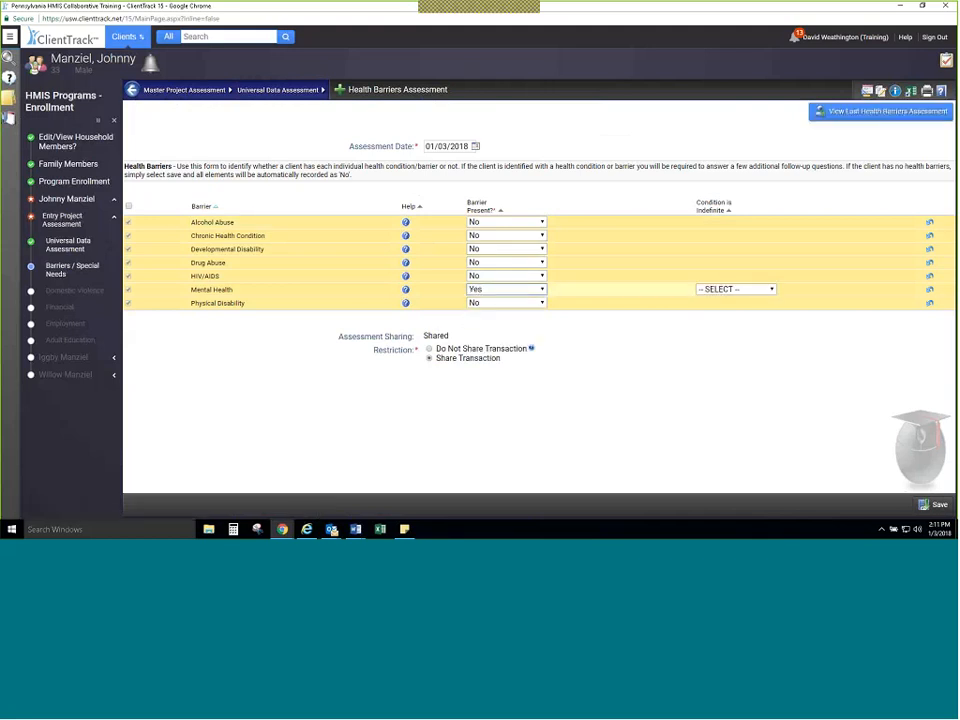
left_click(736, 289)
left_click(756, 322)
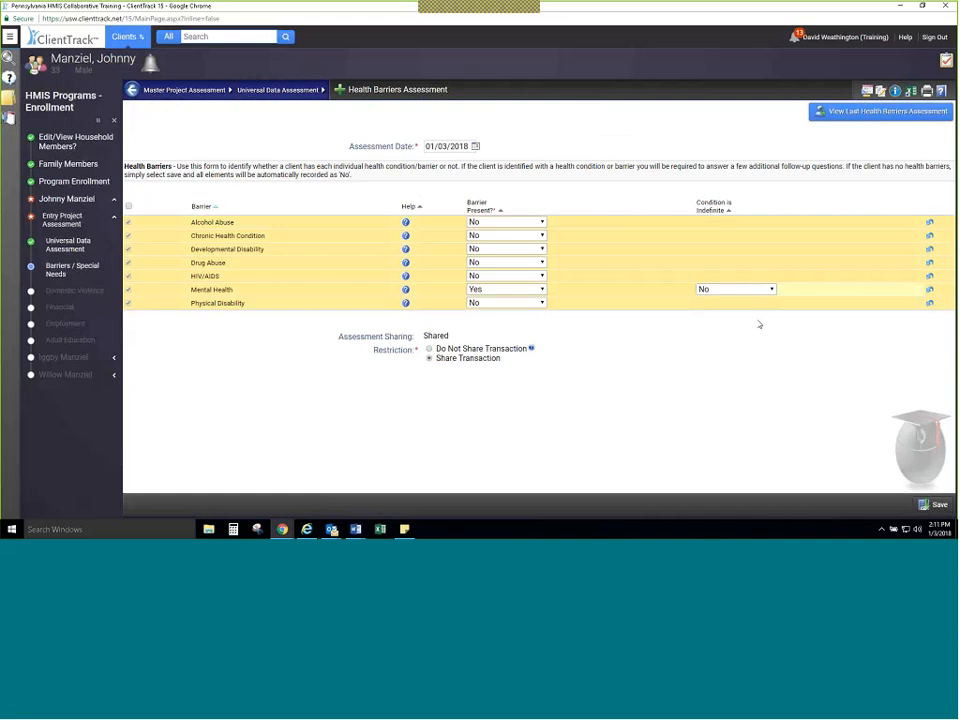
Step: Set both Barrier Present and Condition is Indefinite to Yes for Chronic Health Condition, and save the Health Barriers Assessment
left_click(506, 235)
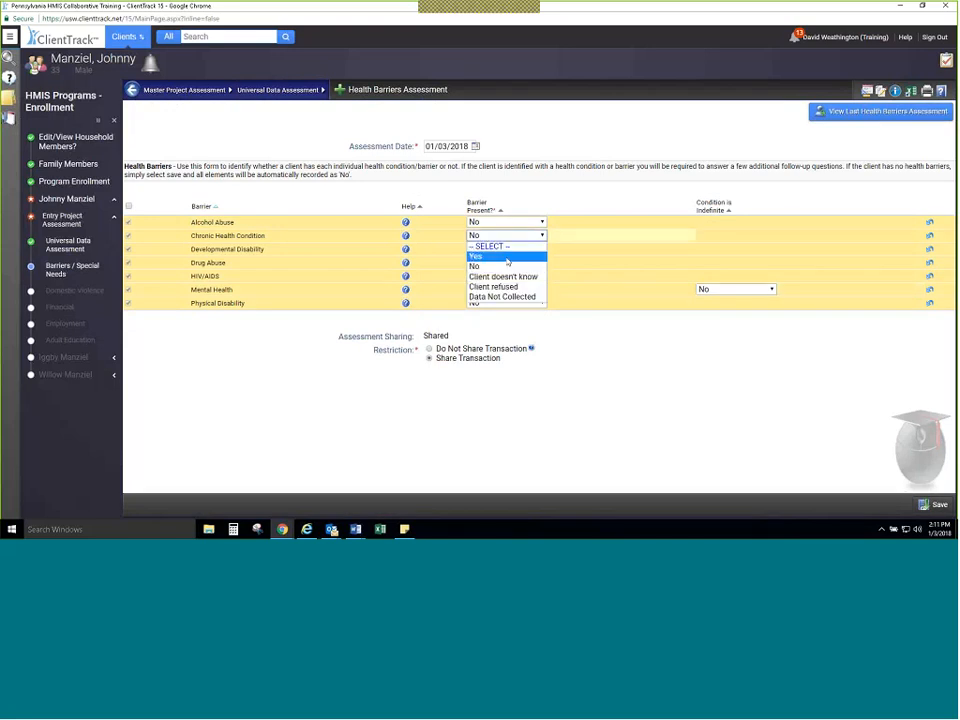
left_click(500, 254)
left_click(740, 236)
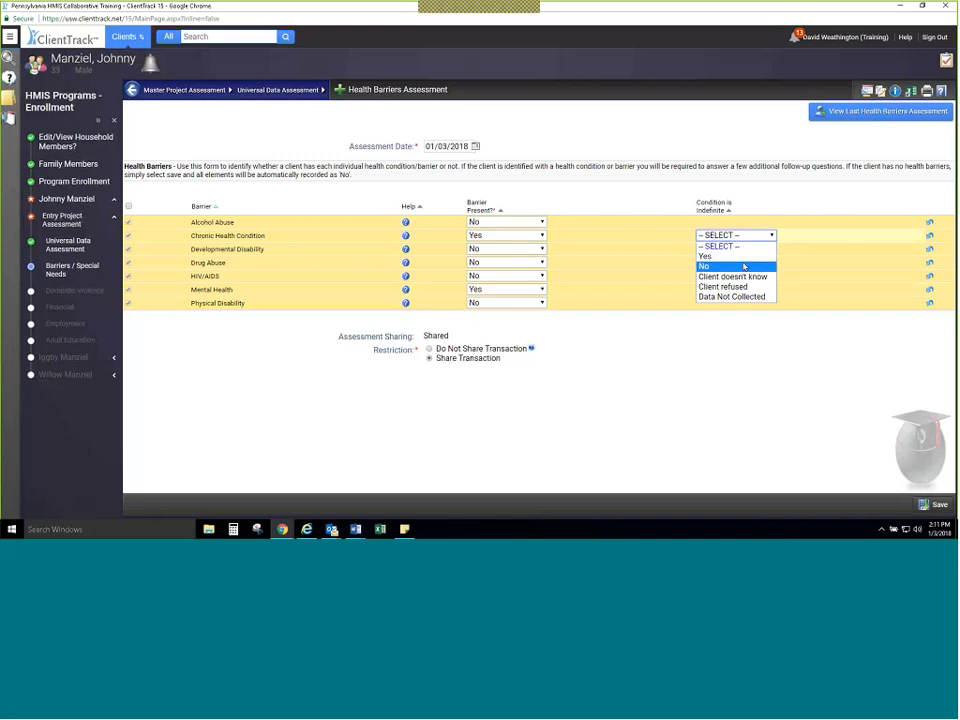
left_click(740, 266)
left_click(745, 237)
left_click(740, 256)
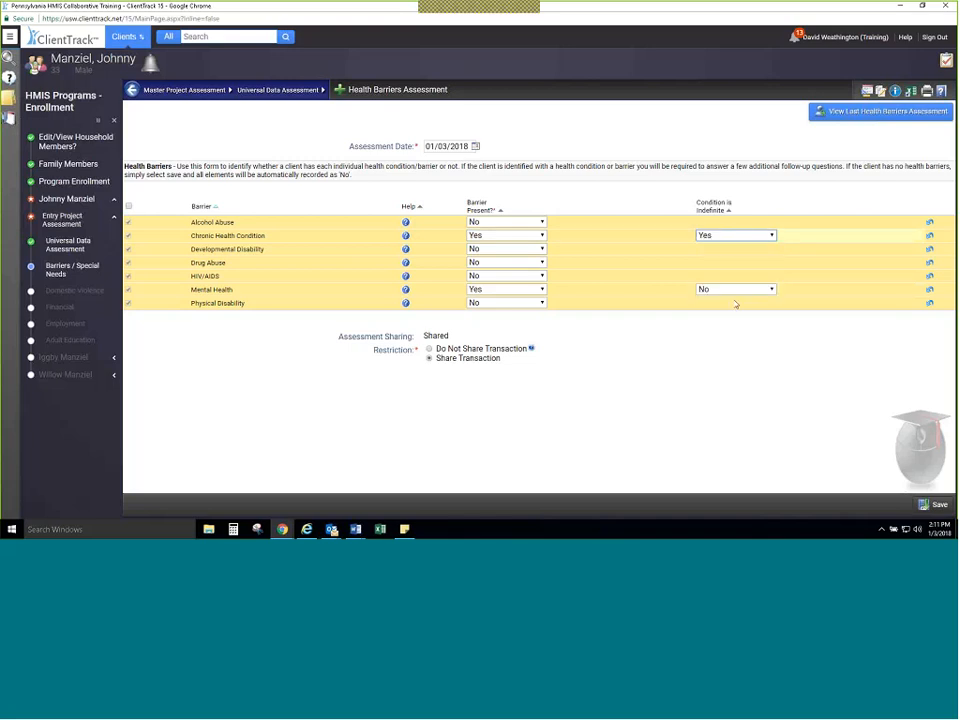
left_click(928, 505)
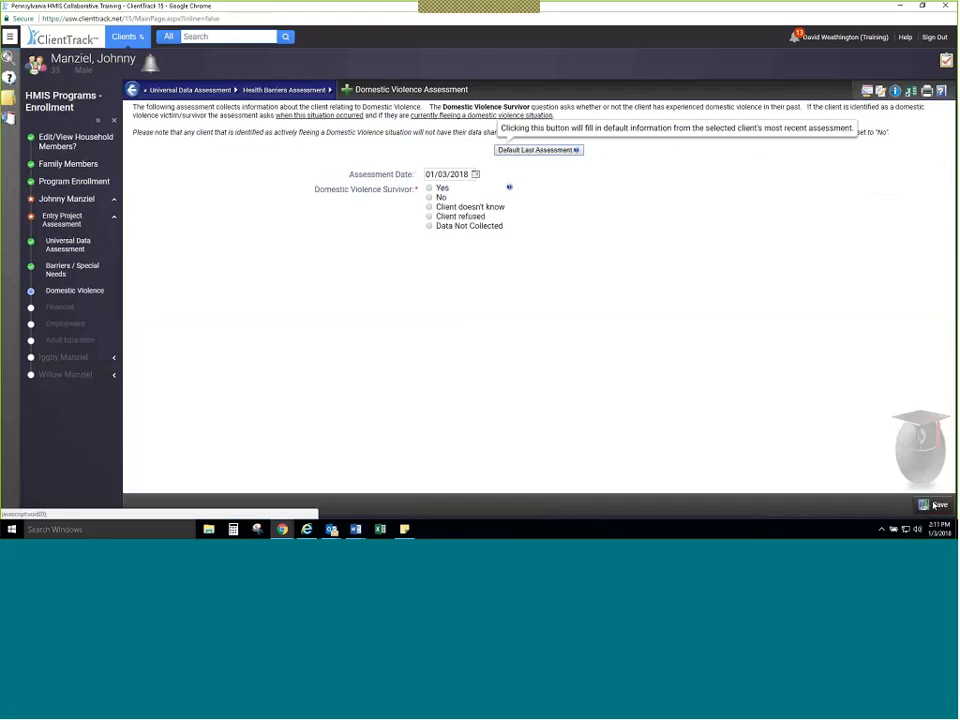
Step: Try defaulting the last domestic violence assessment, and answer Yes for Domestic Violence Survivor to examine the choices in its follow-up questions
left_click(531, 154)
left_click(440, 197)
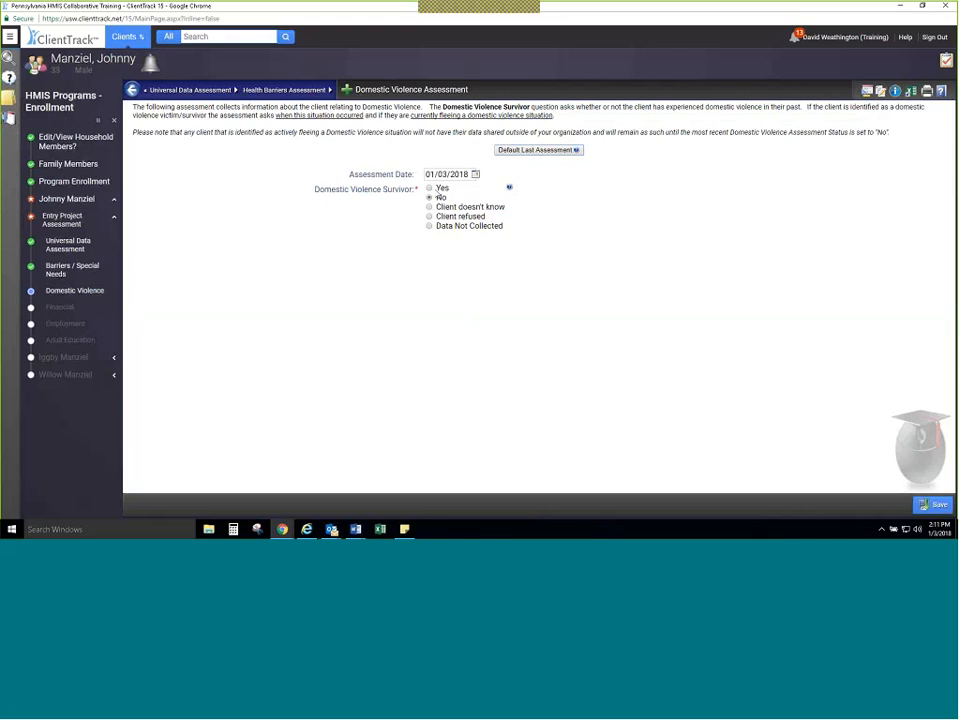
left_click(440, 189)
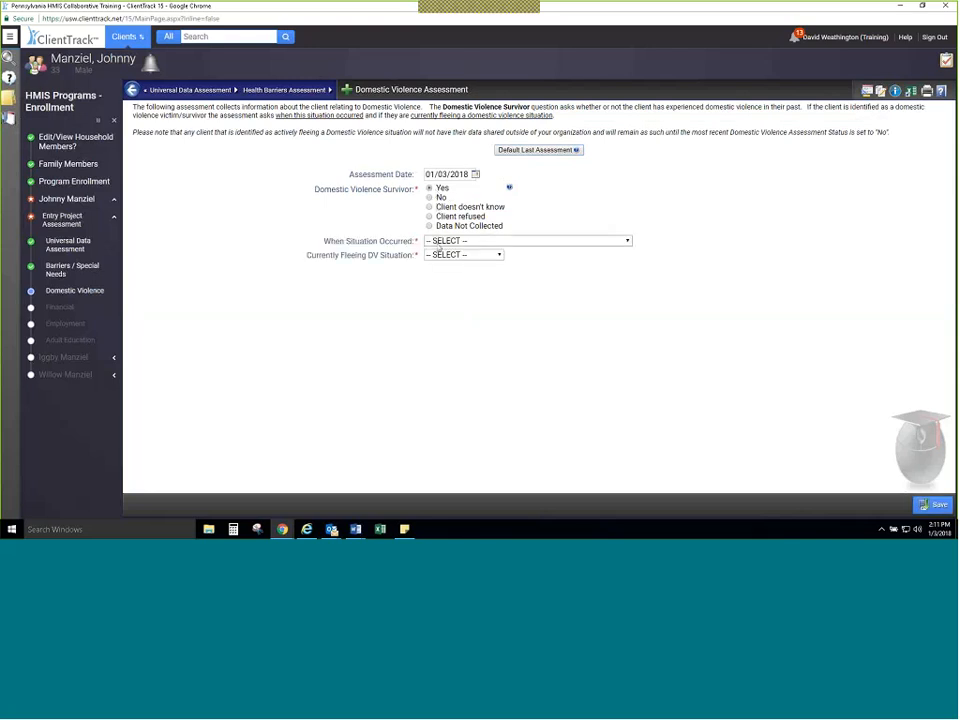
left_click(435, 242)
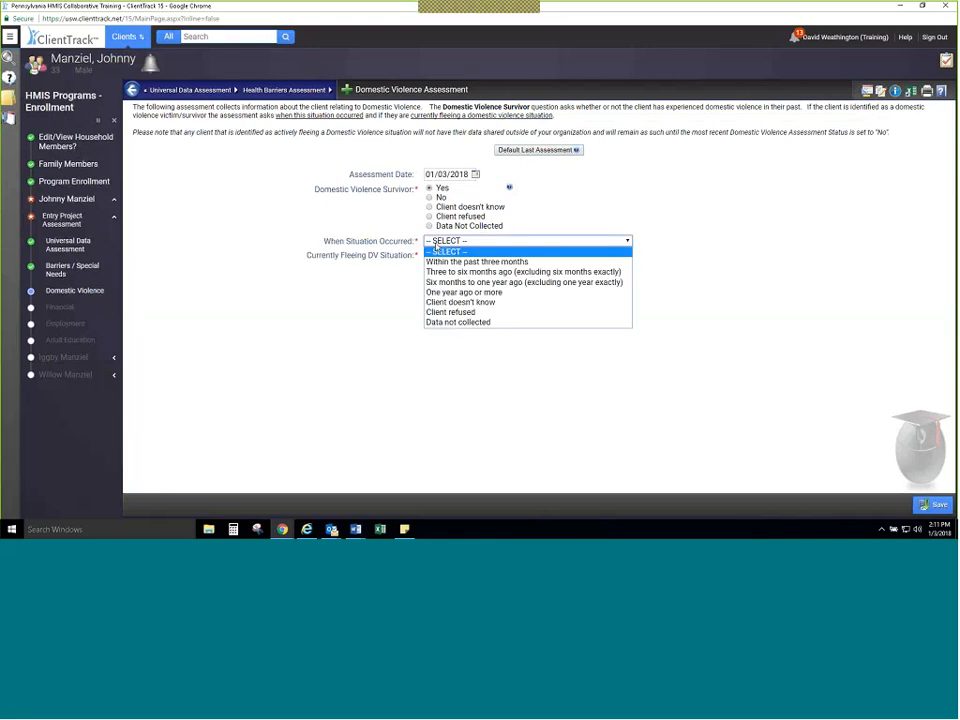
left_click(435, 247)
left_click(428, 256)
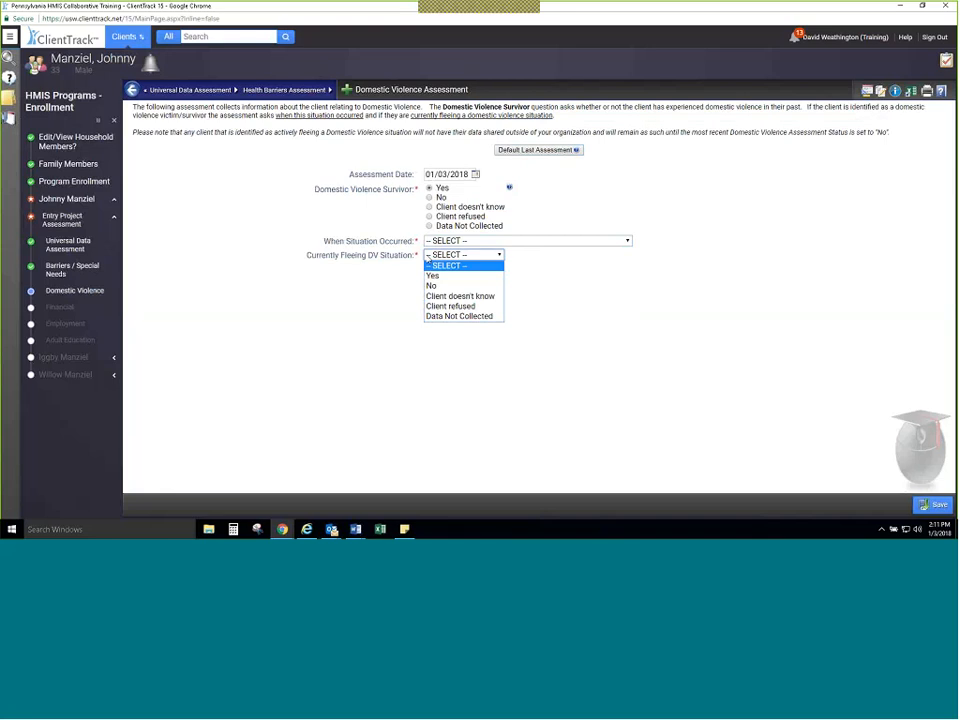
left_click(428, 257)
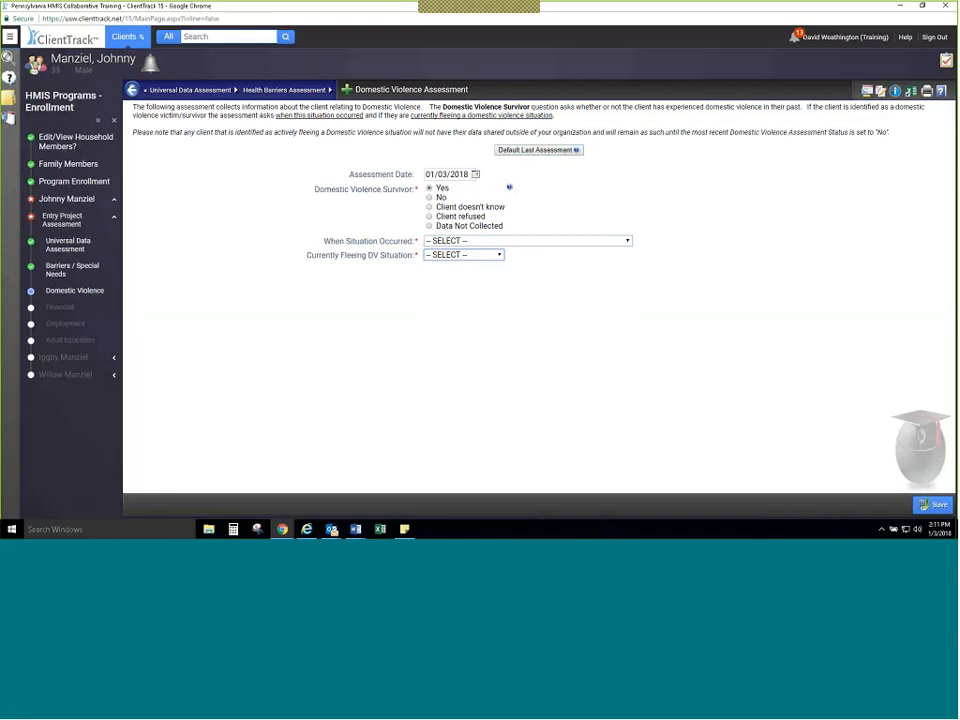
Step: Set Domestic Violence Survivor to No and save the Domestic Violence Assessment
left_click(430, 198)
left_click(936, 504)
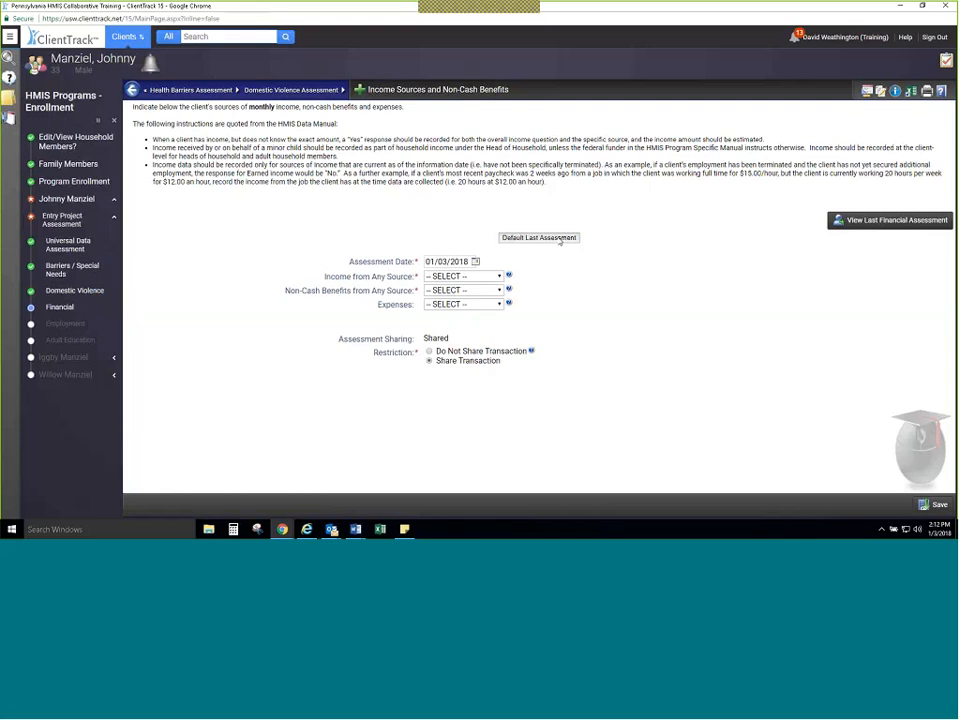
Step: Default the last financial assessment to fill income and non-cash benefits with No, and close the window showing the earlier assessment
left_click(560, 238)
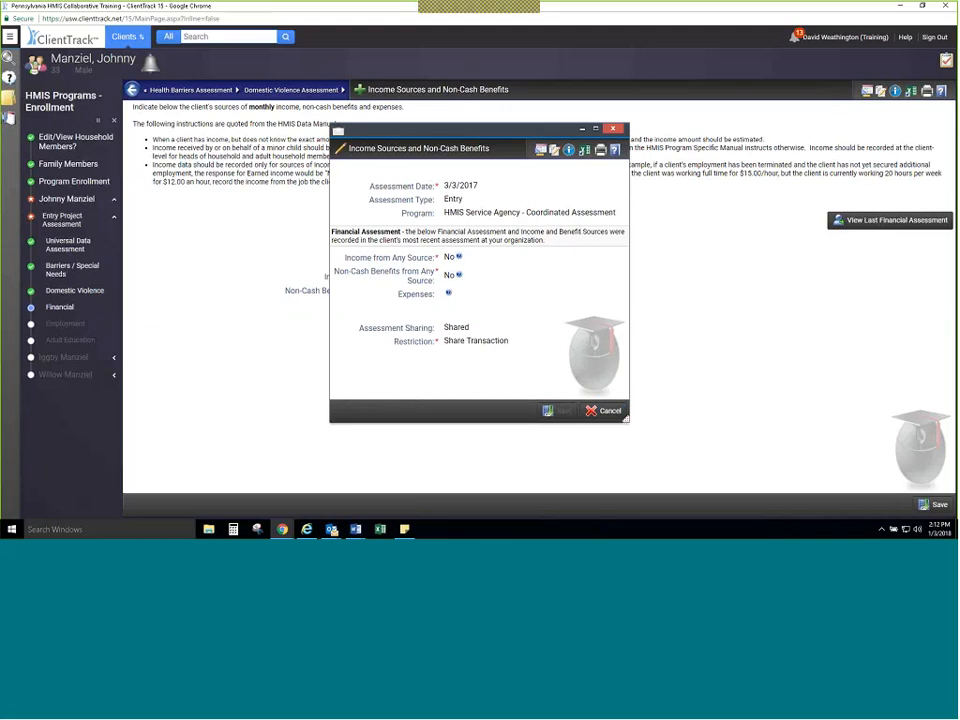
left_click(613, 129)
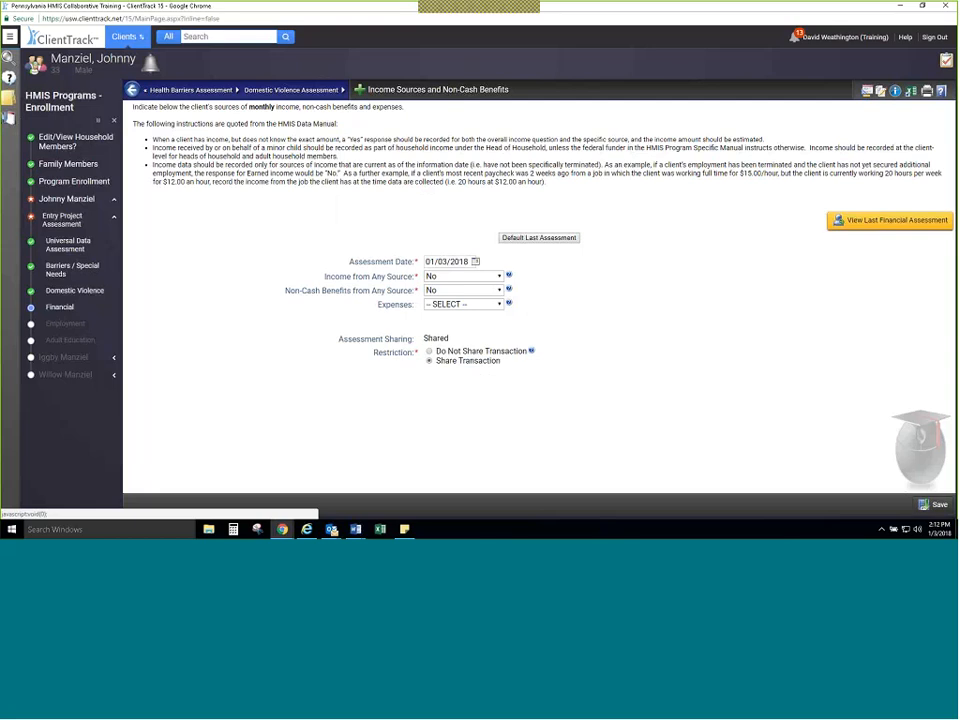
Step: Set Income from Any Source to Yes and record Social Security Disability Insurance (SSDI) with a monthly amount of 689
left_click(466, 278)
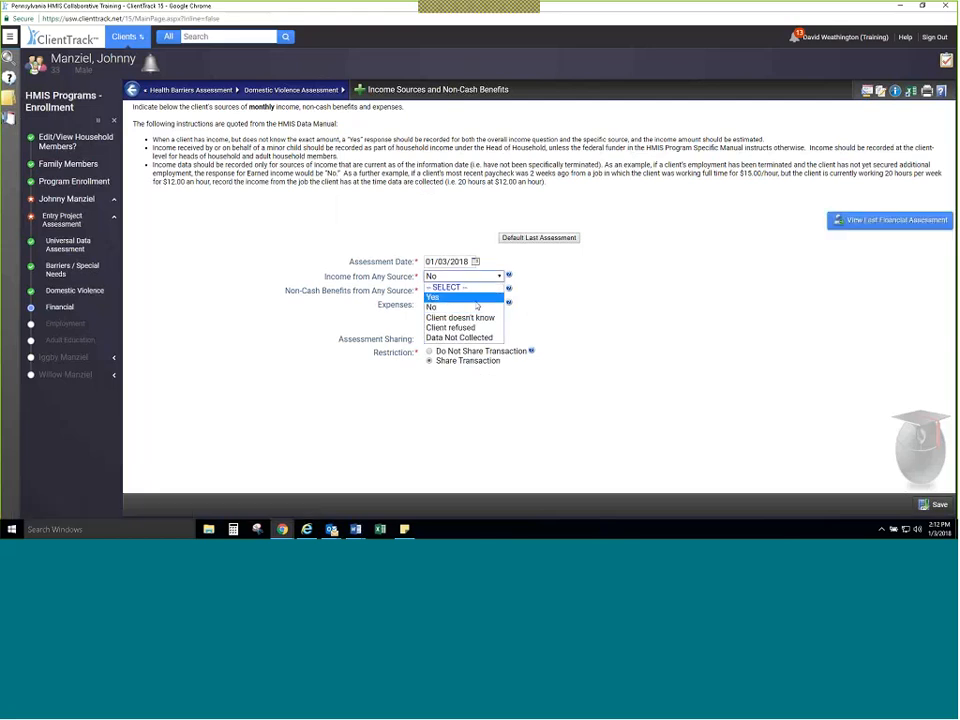
left_click(440, 297)
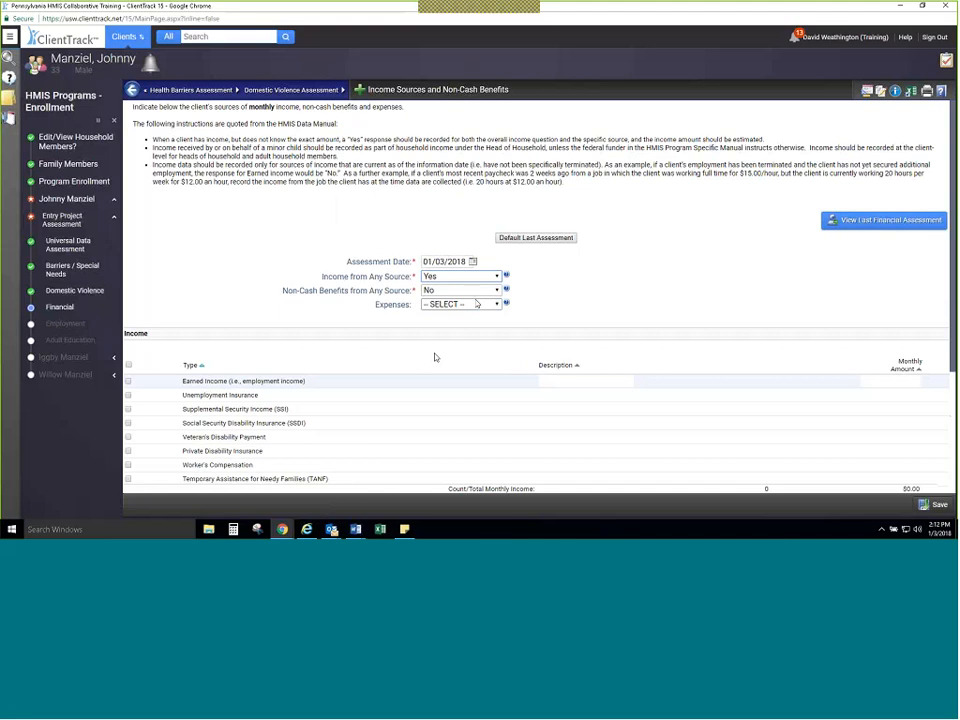
scroll(435, 357, "down", 3)
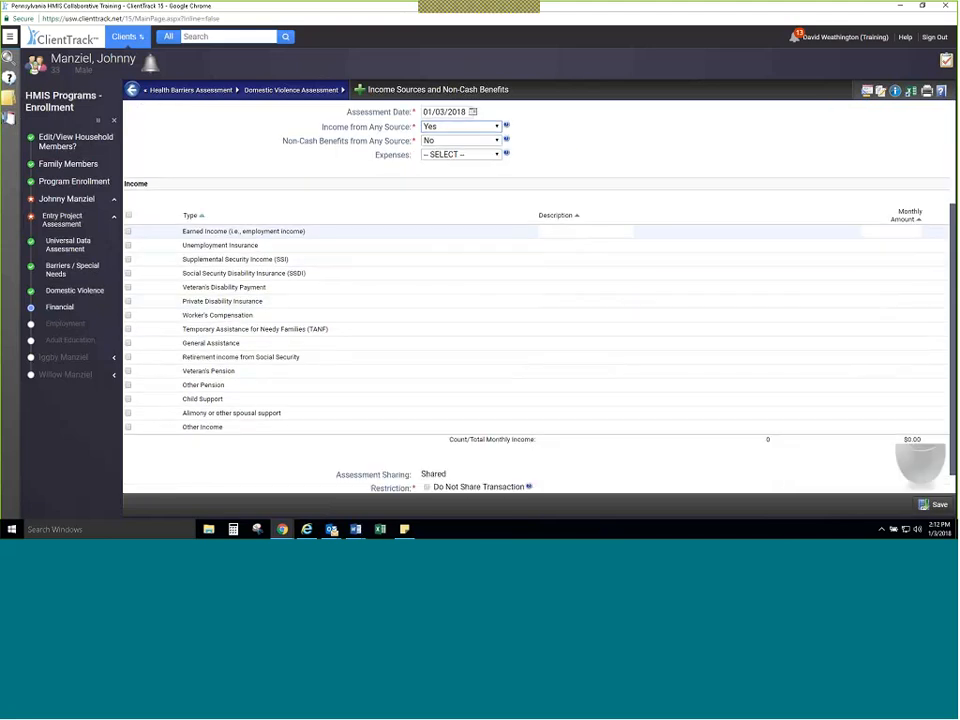
left_click(128, 273)
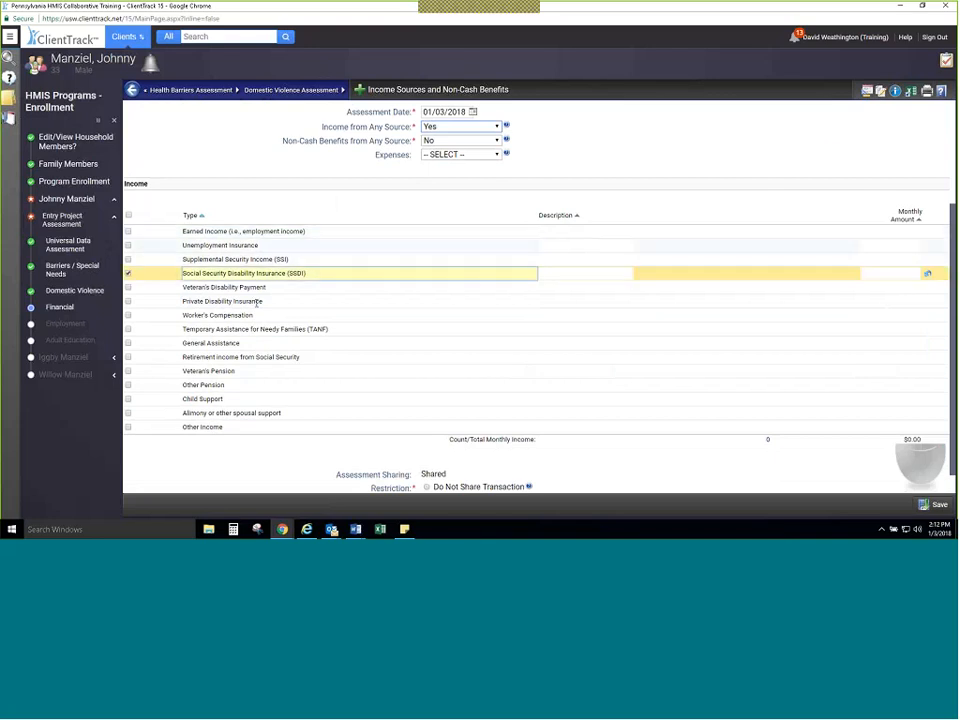
left_click(899, 272)
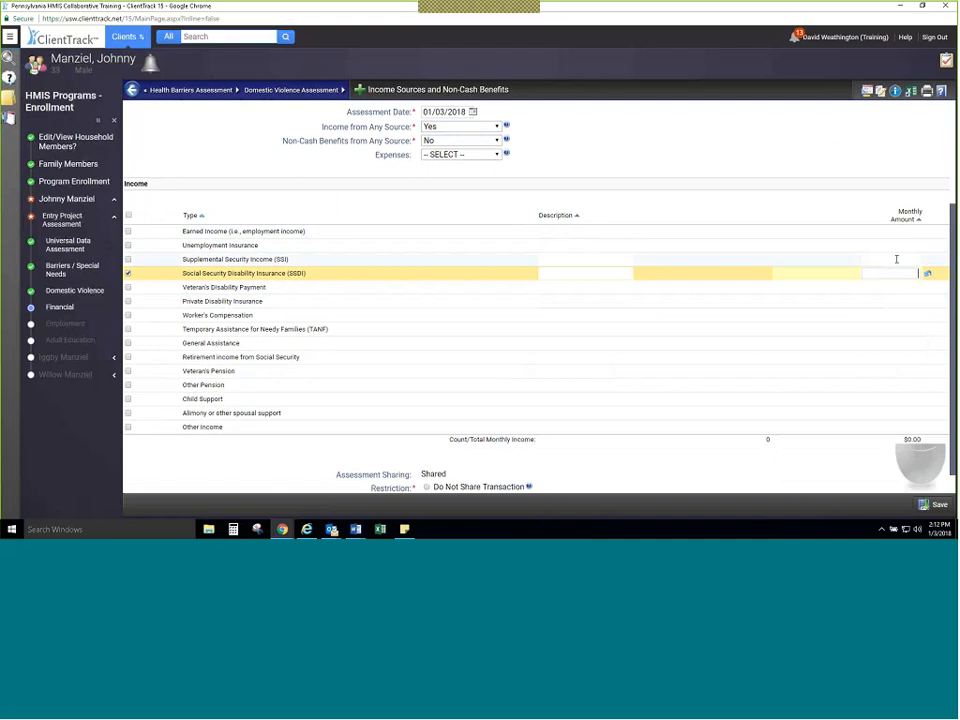
type("689")
Step: Set Non-Cash Benefits from Any Source to Yes and record SNAP (Food Stamps) with a monthly amount of 250
left_click(485, 143)
left_click(465, 161)
scroll(550, 346, "down", 3)
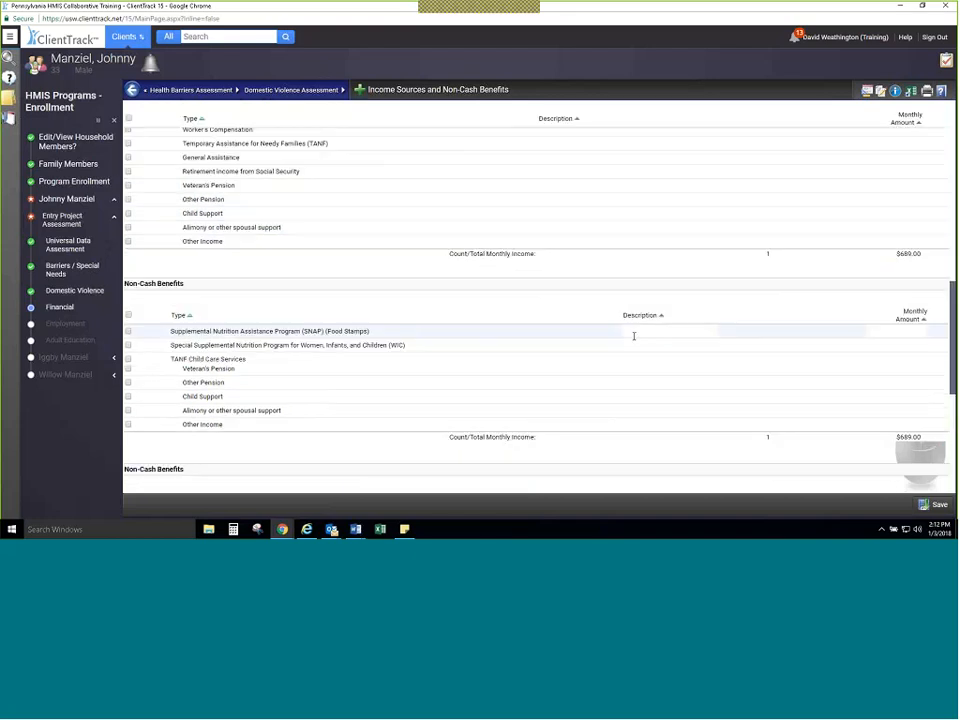
left_click(128, 331)
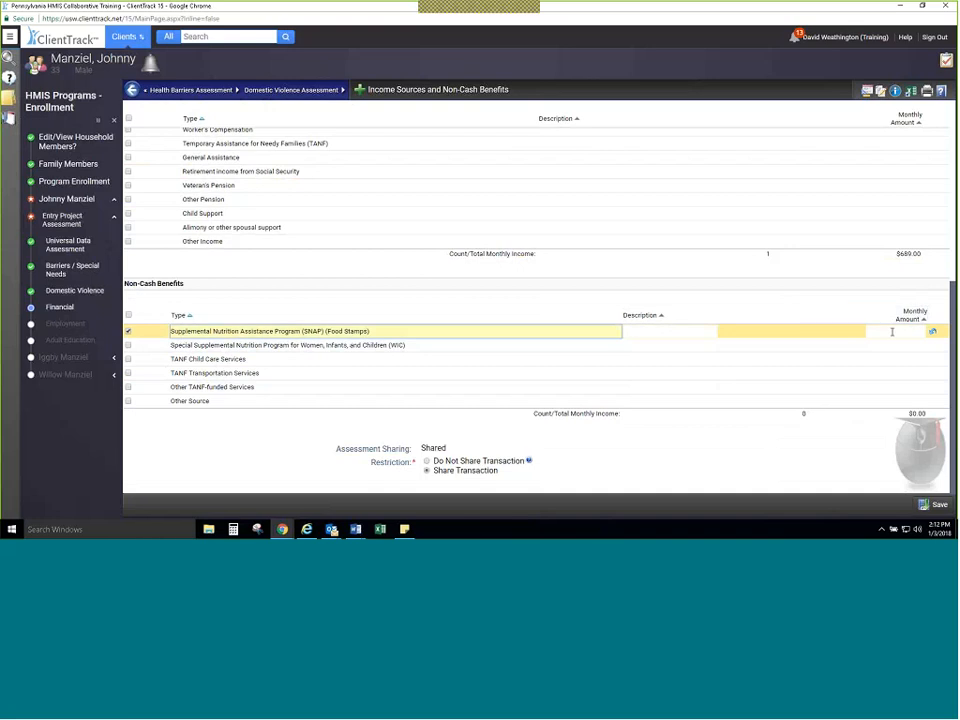
left_click(893, 331)
type("250")
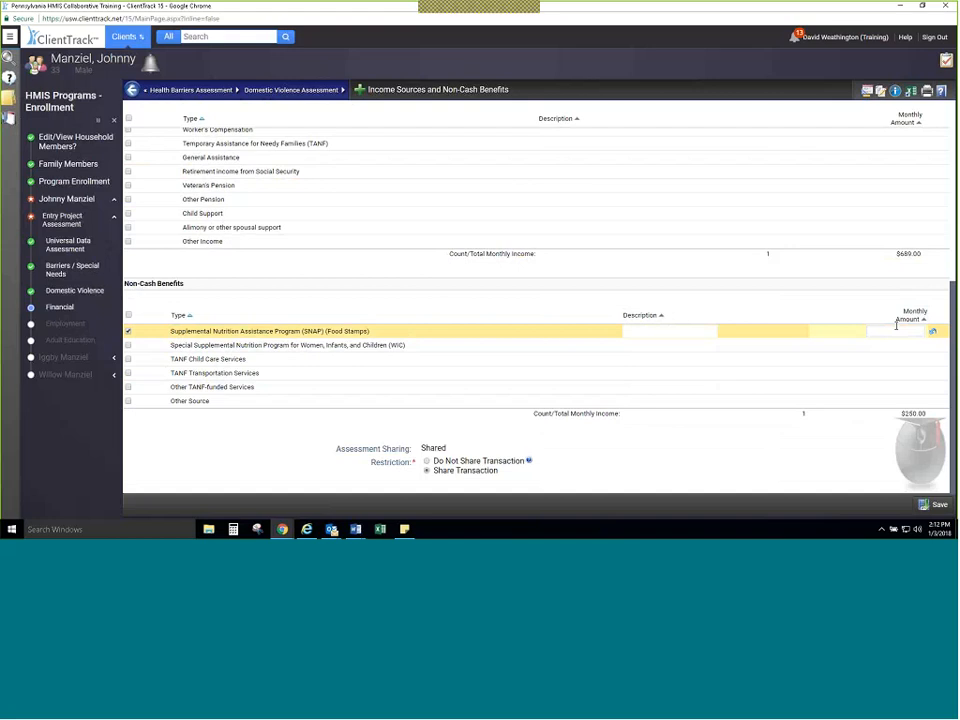
left_click(312, 312)
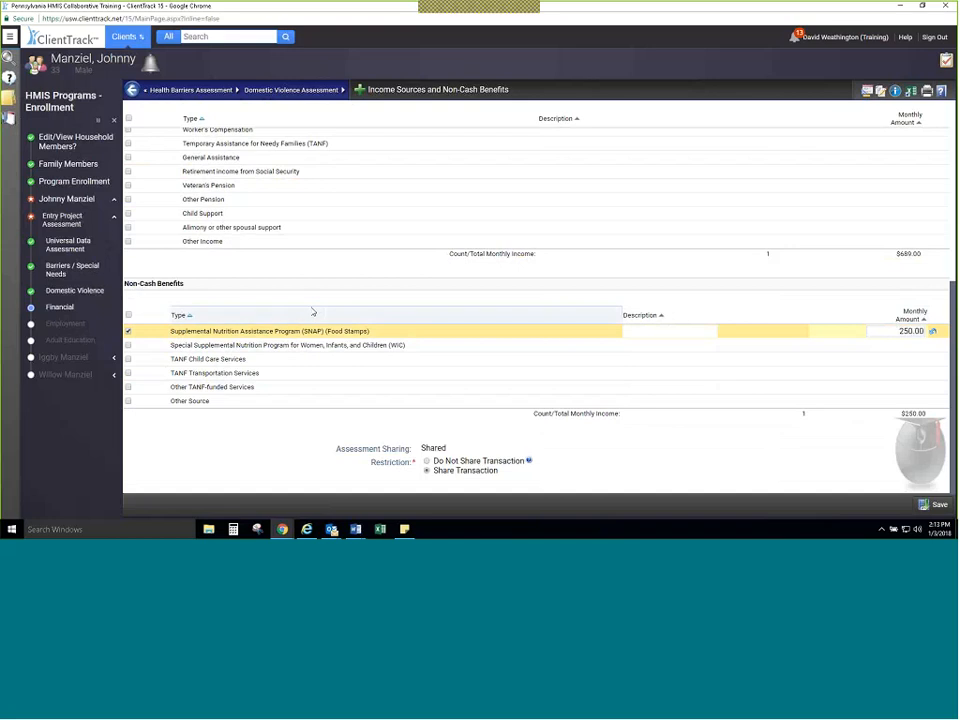
Step: Answer Yes for Expenses to examine the expense types and amount fields it offers
scroll(312, 312, "up", 10)
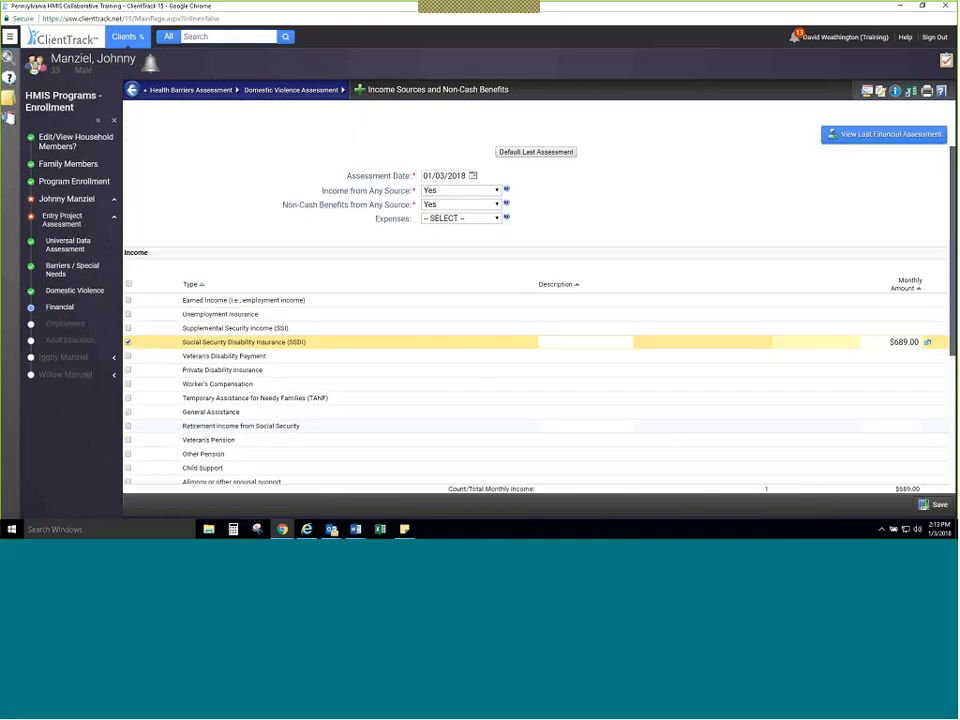
left_click(492, 268)
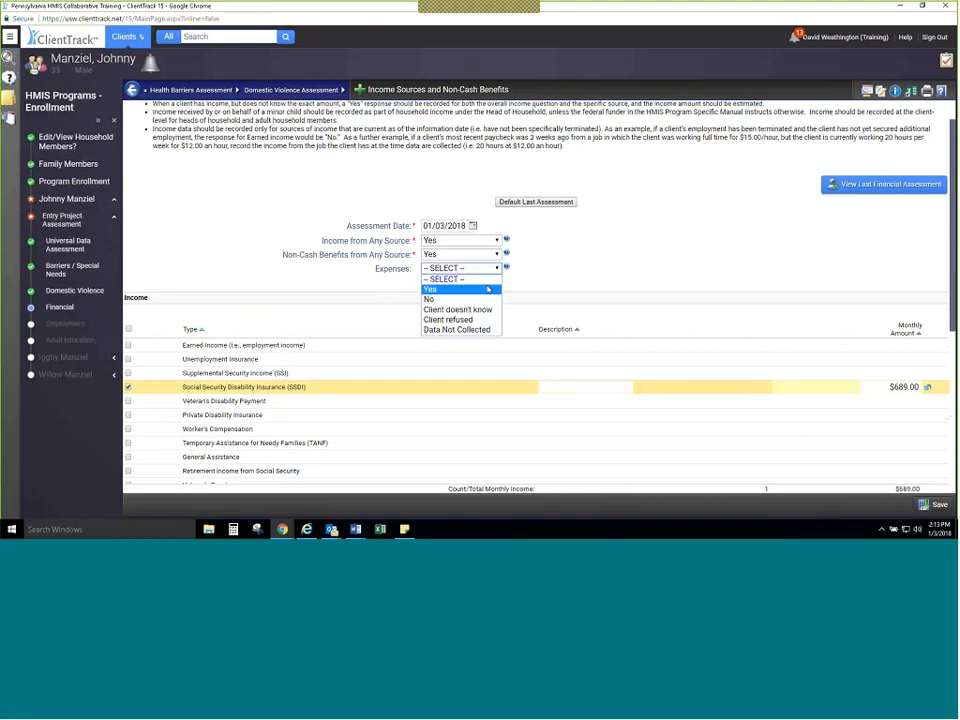
left_click(488, 289)
scroll(576, 344, "down", 5)
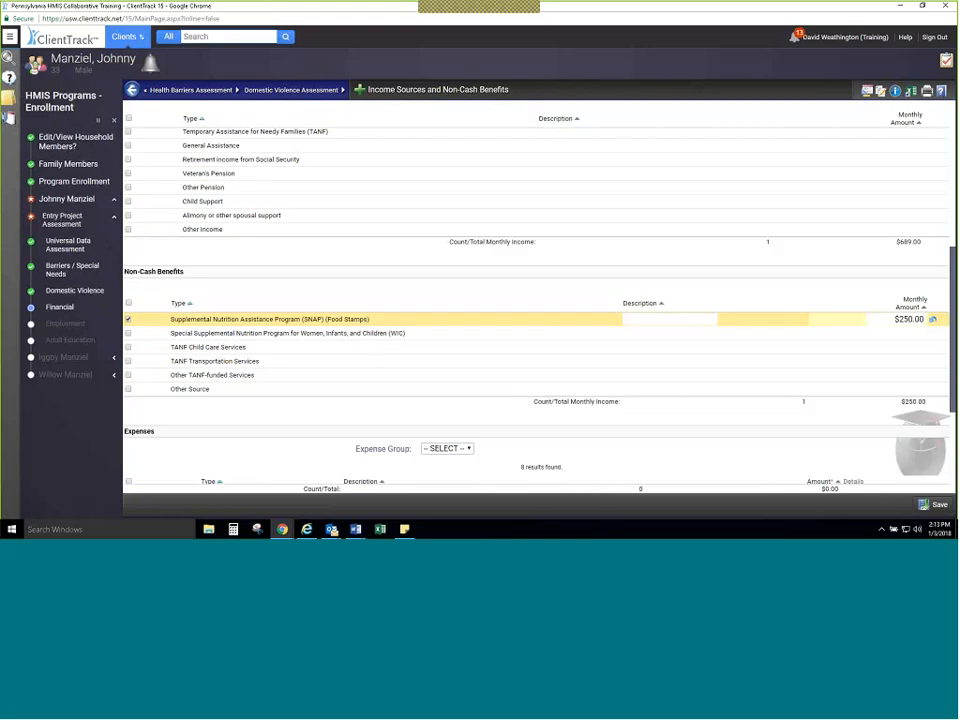
scroll(576, 344, "down", 3)
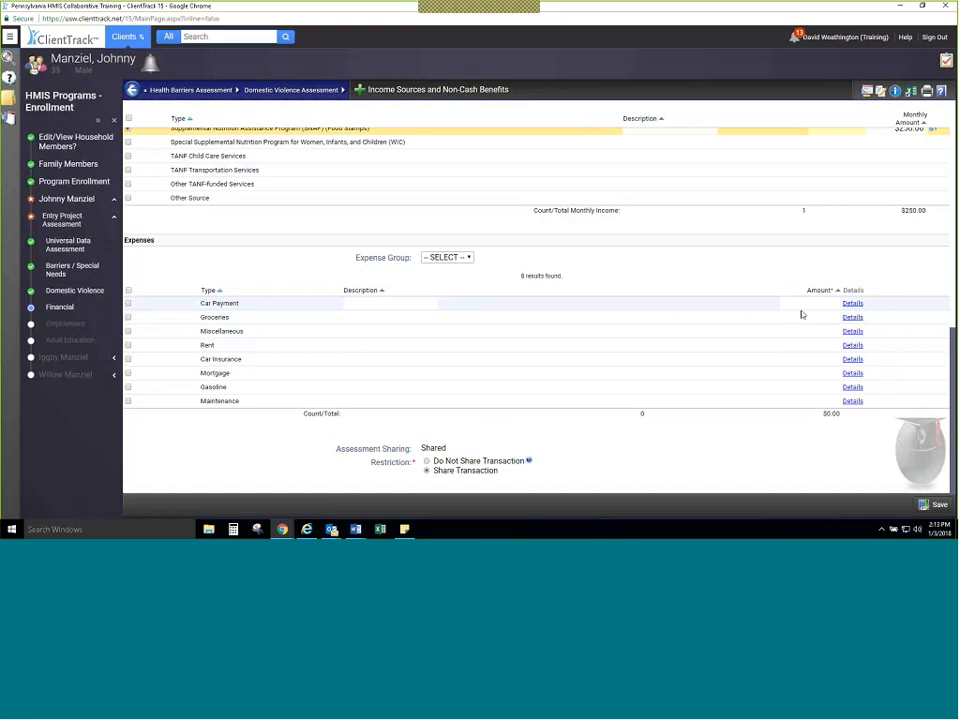
scroll(531, 240, "up", 10)
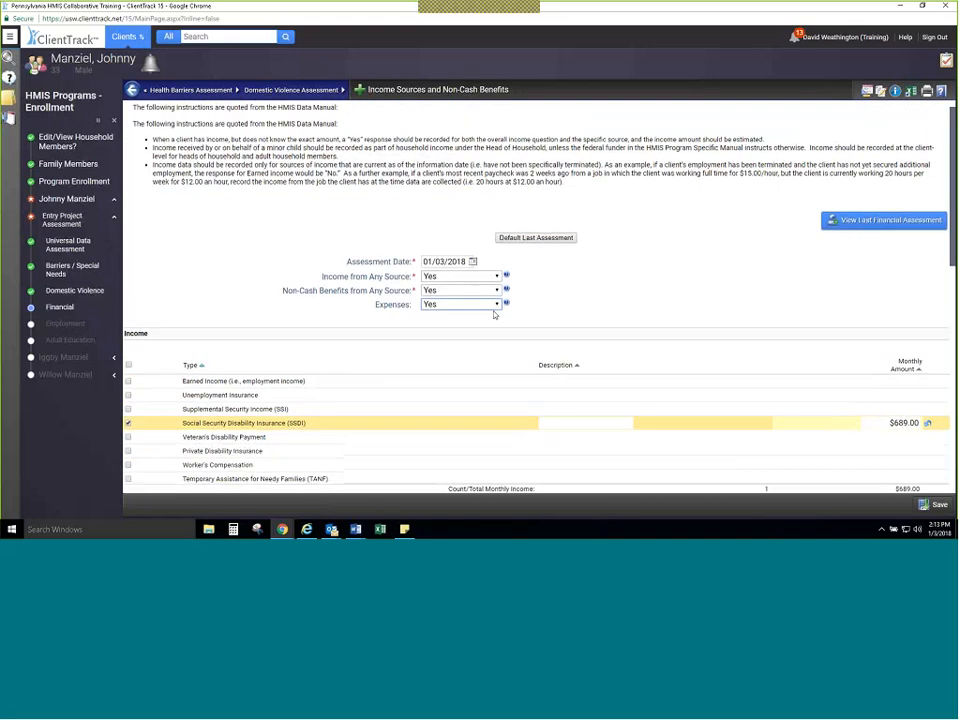
Step: Set Expenses to No and save the Income Sources and Non-Cash Benefits assessment
left_click(494, 306)
left_click(440, 335)
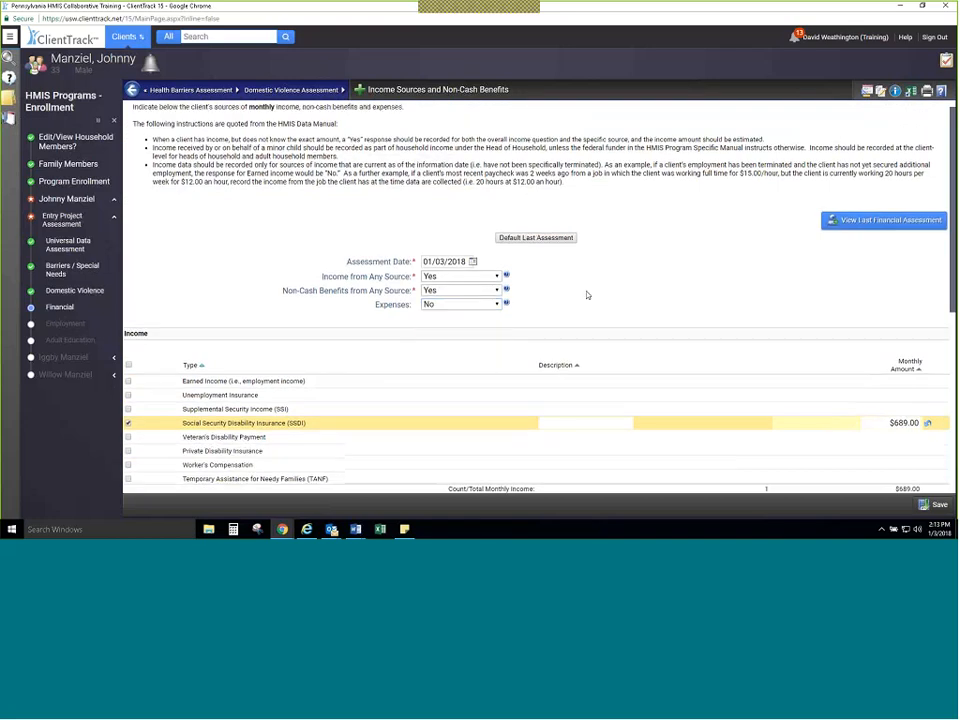
left_click(936, 504)
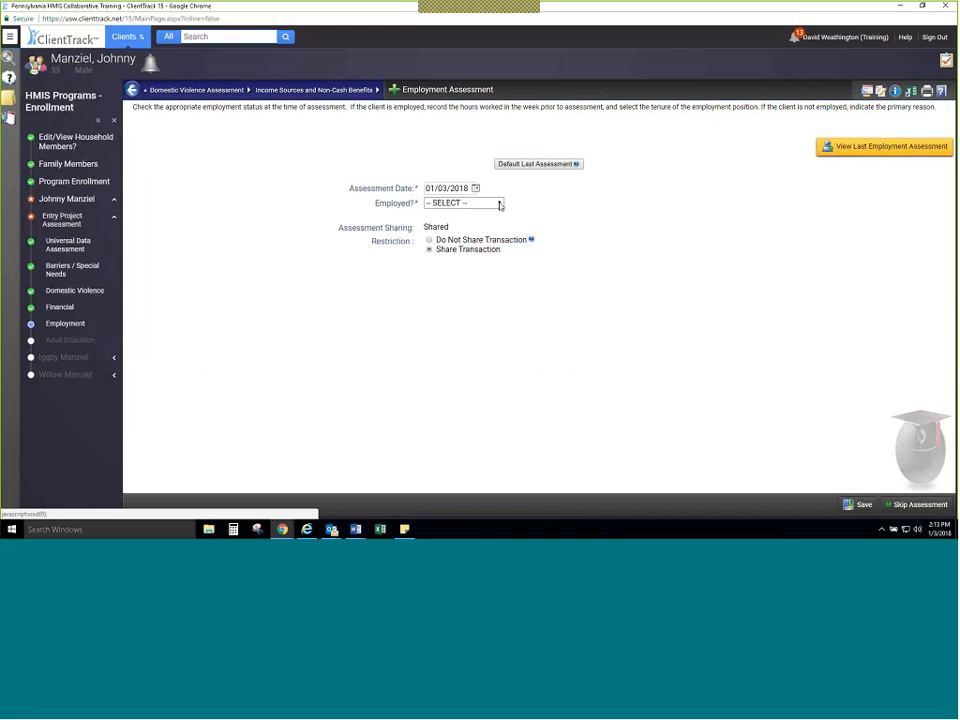
Step: Answer Yes for Employed in the Employment Assessment to examine the Type of Employment choices
left_click(500, 204)
left_click(485, 217)
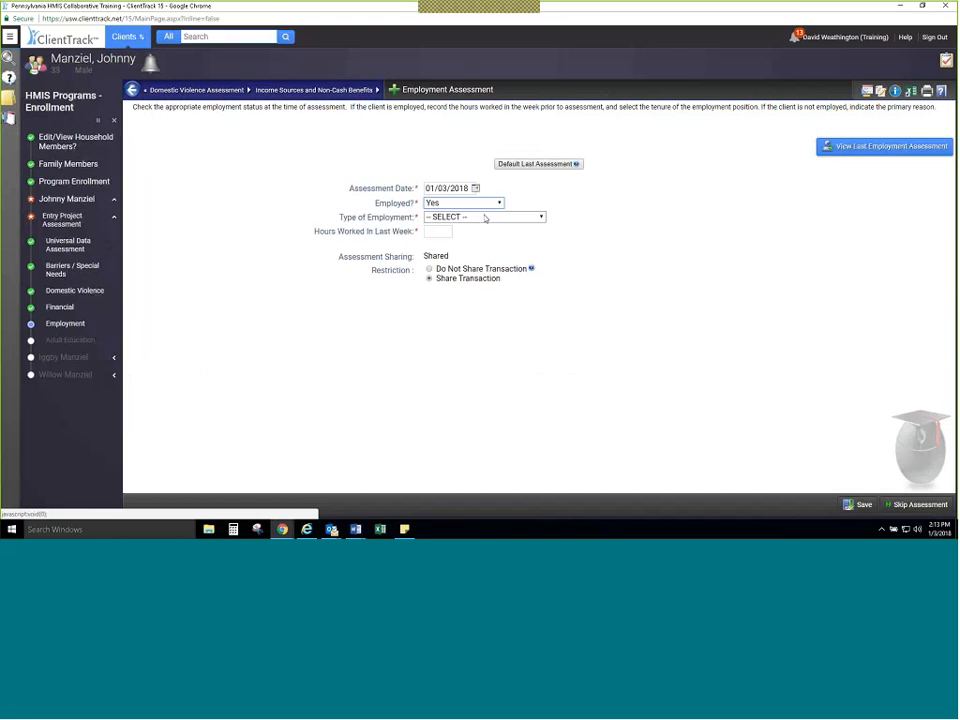
left_click(485, 217)
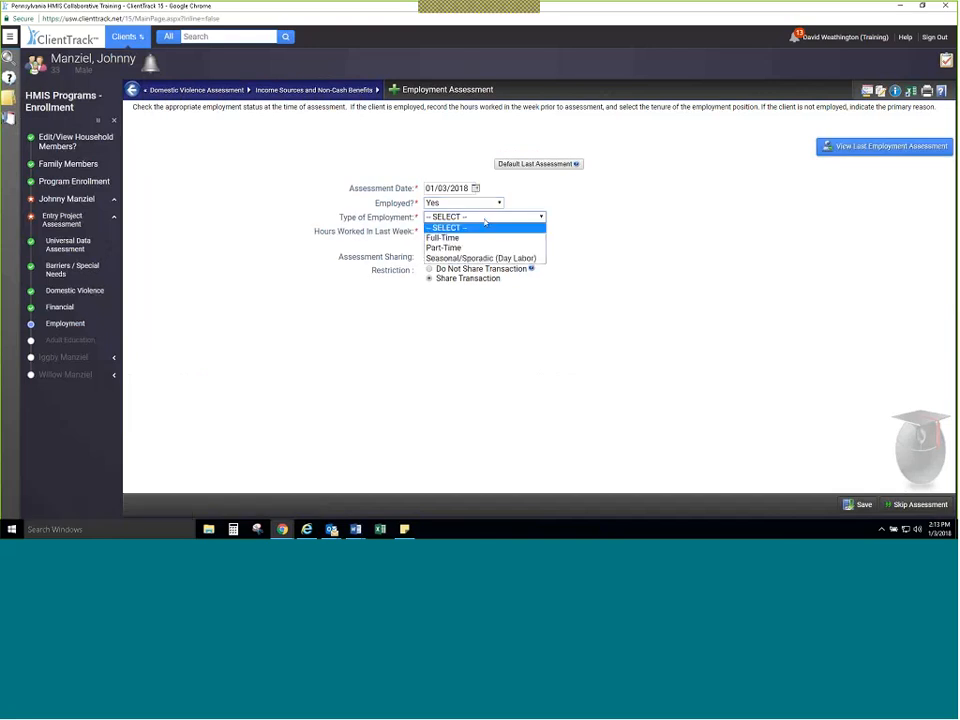
left_click(397, 257)
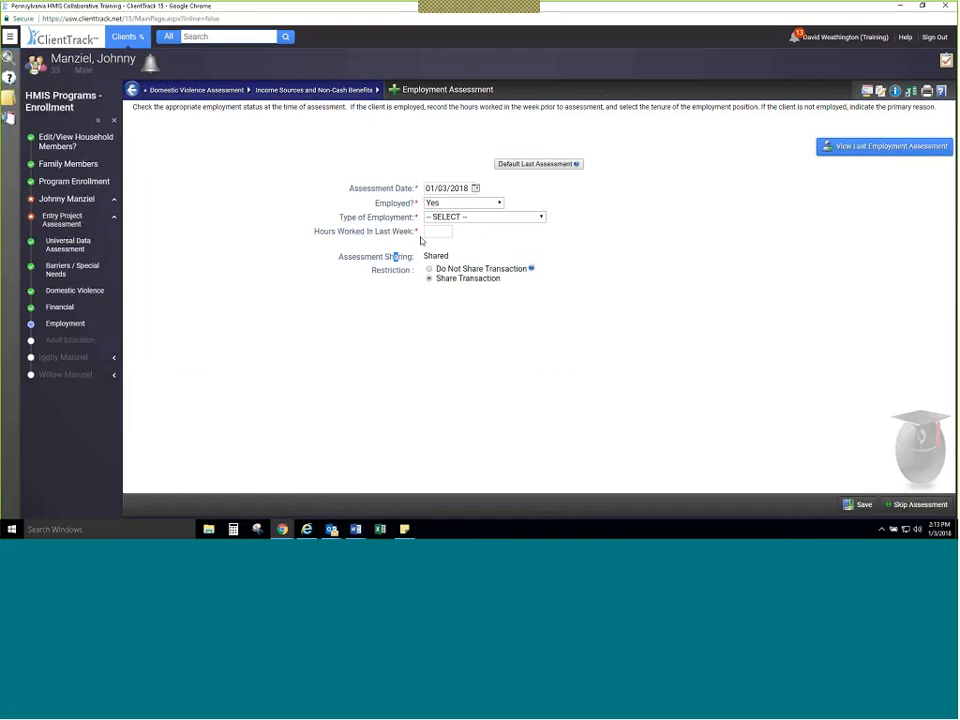
Step: Set Employed to No with Unable to work as the Not Employed Reason, and save the Employment Assessment
left_click(478, 203)
left_click(482, 234)
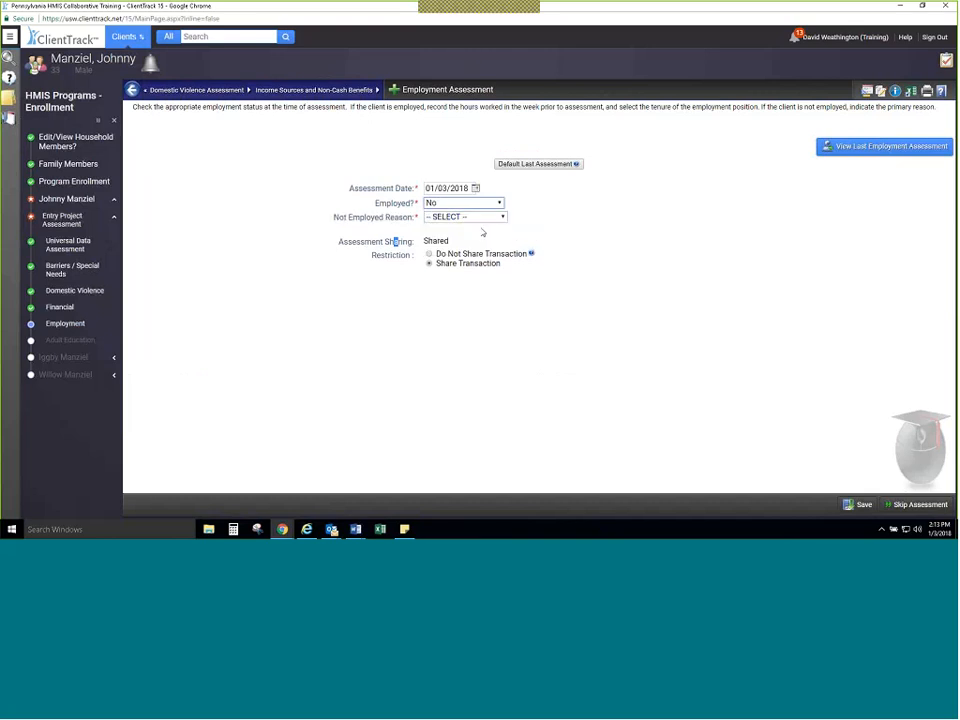
left_click(485, 218)
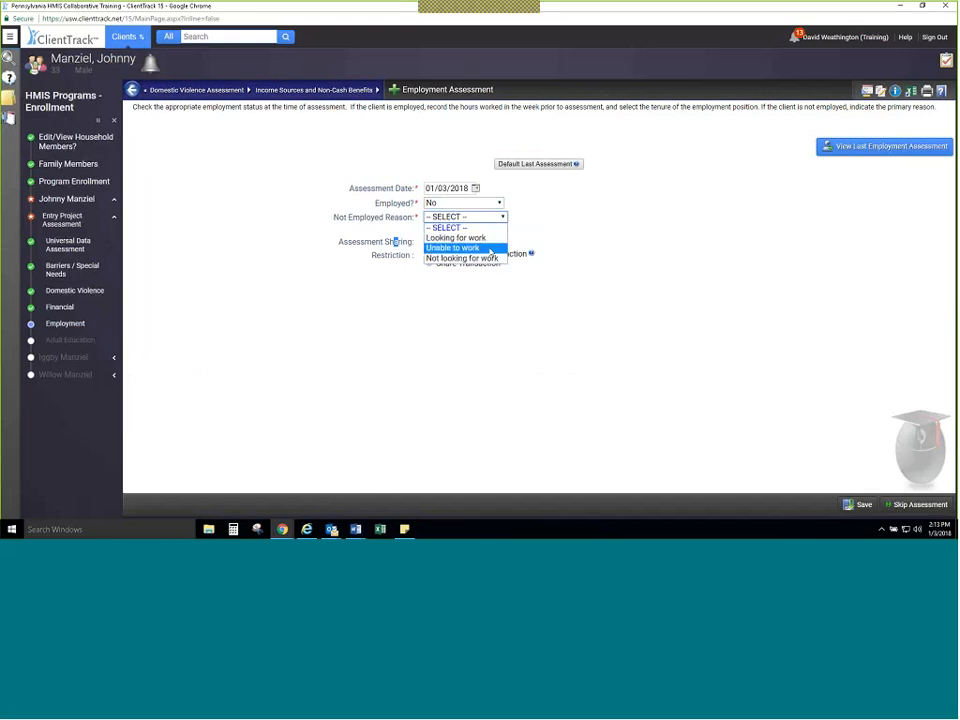
left_click(491, 248)
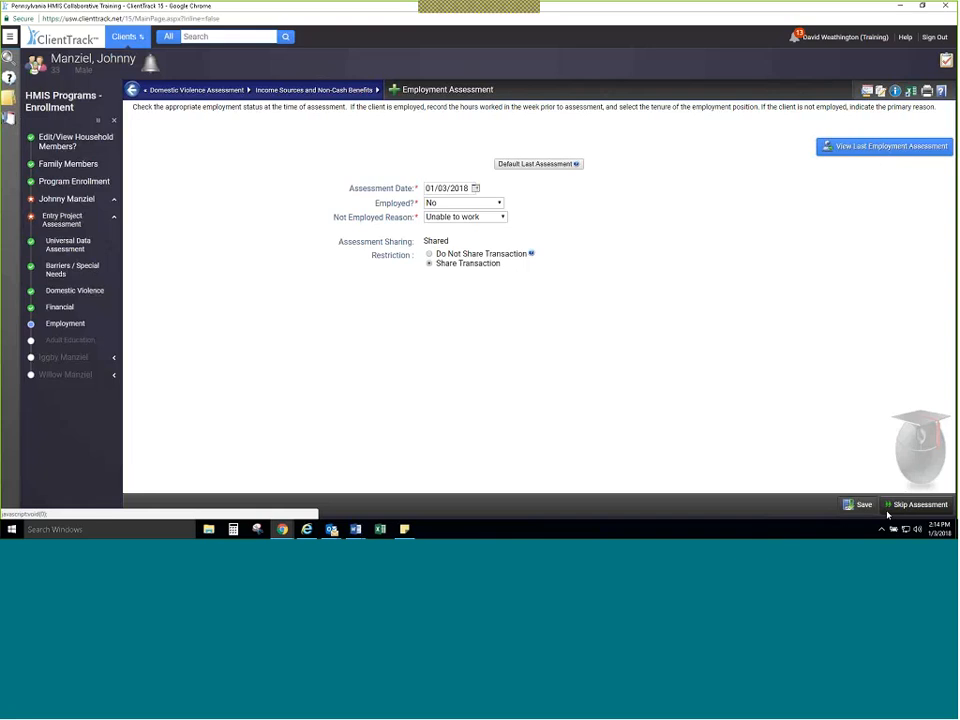
left_click(858, 505)
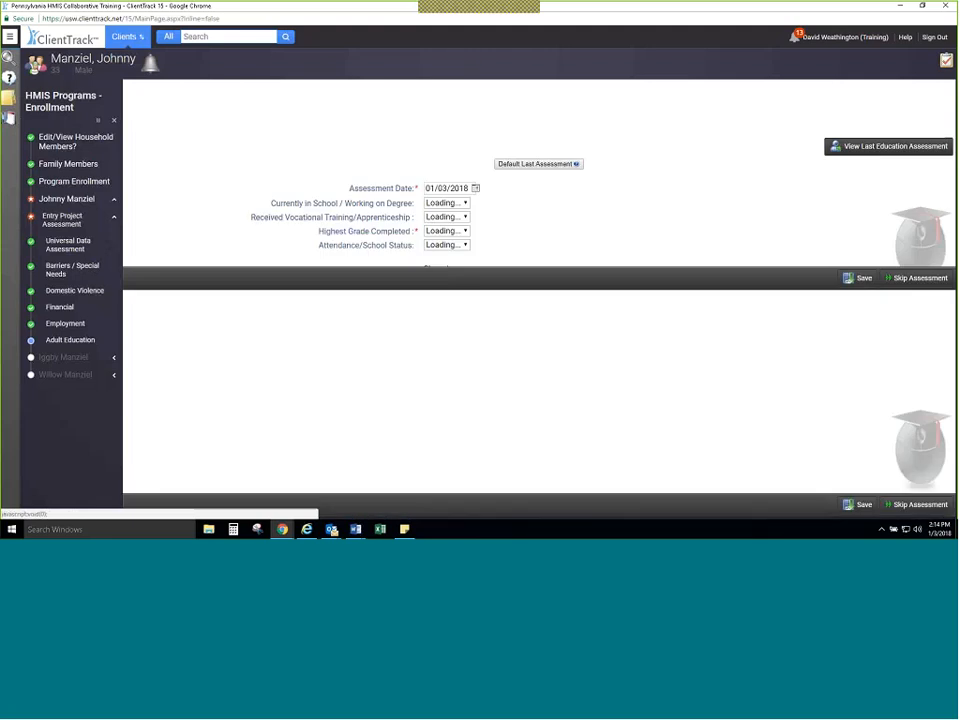
Step: Set Currently in School and Received Vocational Training/Apprenticeship to No, and Highest Grade Completed to High school diploma
left_click(499, 203)
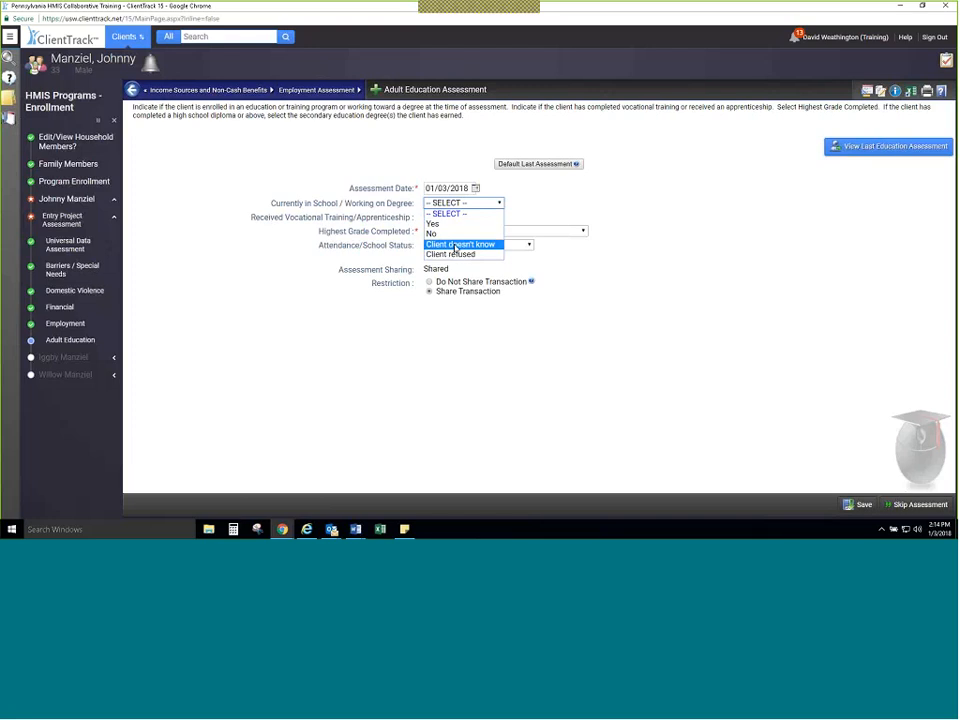
left_click(463, 228)
left_click(464, 230)
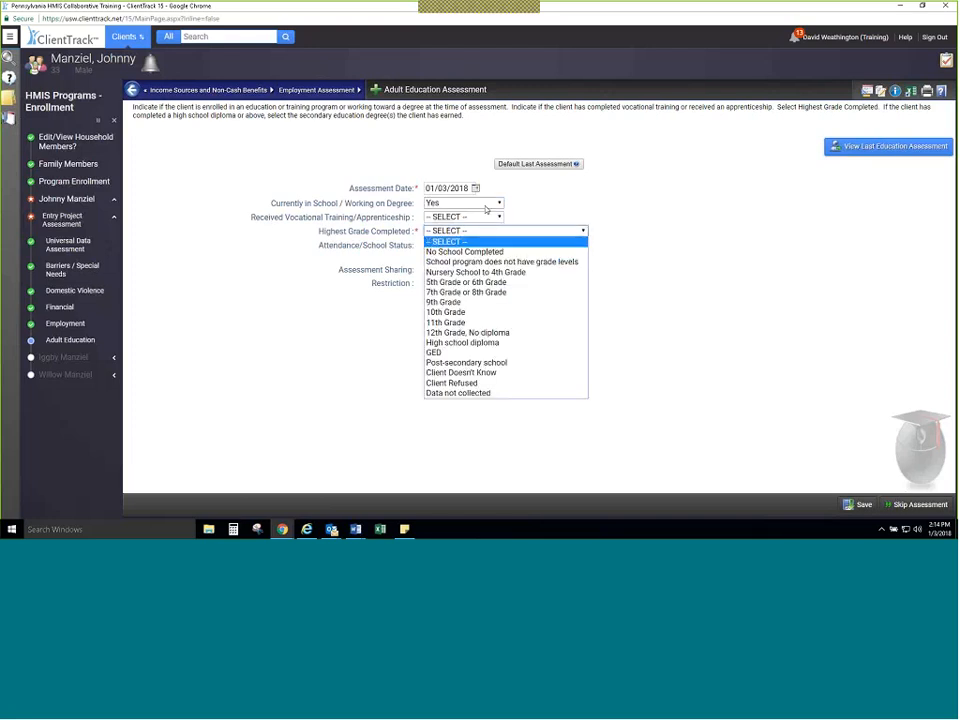
left_click(487, 205)
left_click(490, 238)
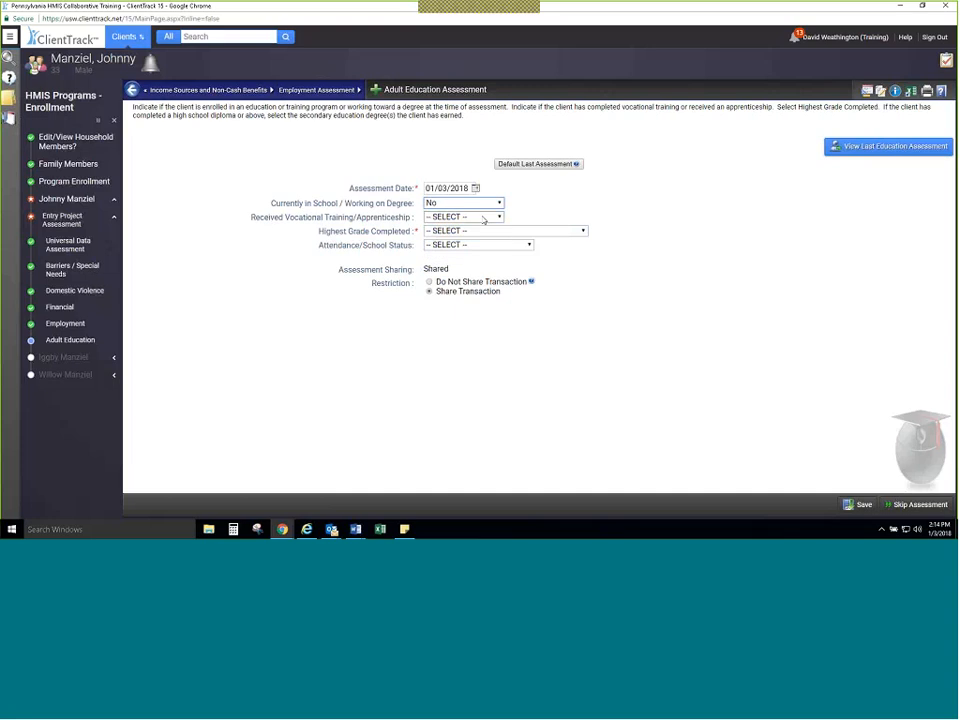
left_click(484, 218)
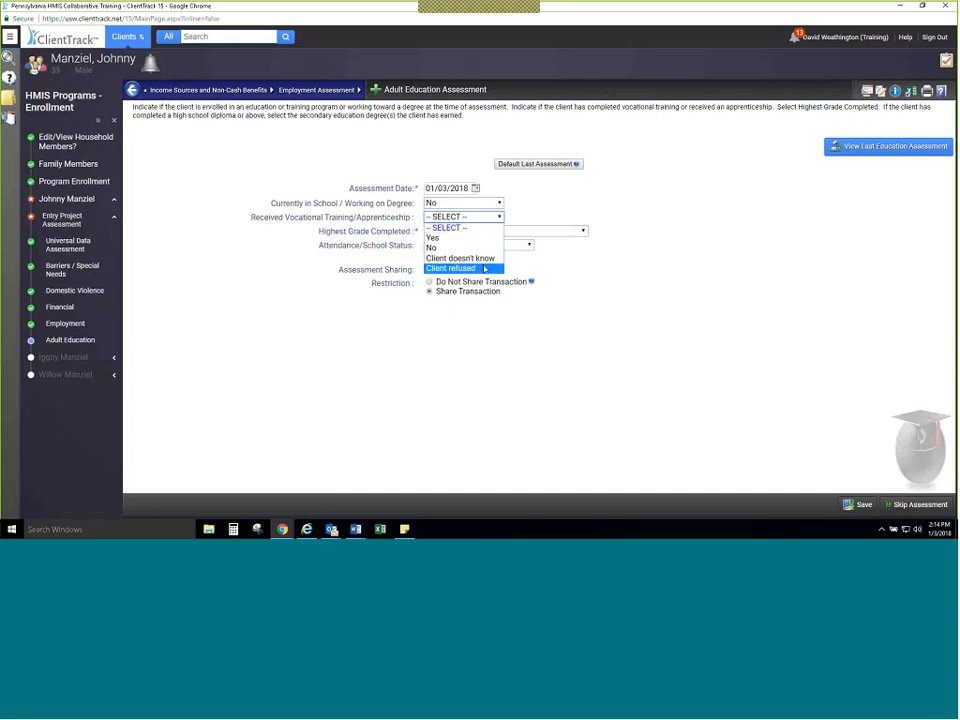
left_click(475, 247)
left_click(502, 232)
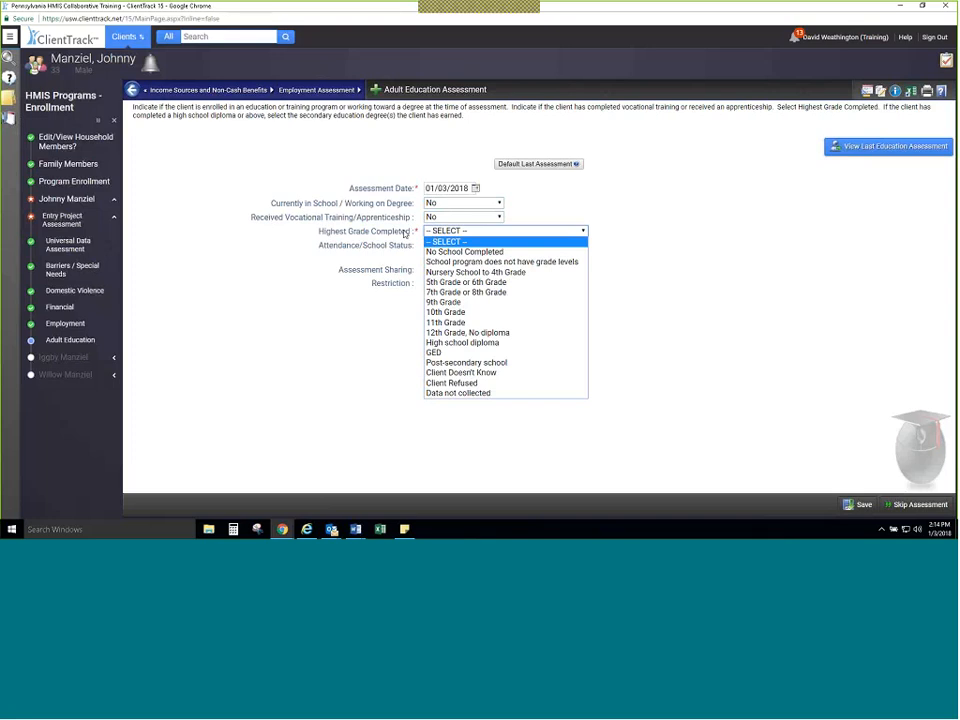
left_click(525, 343)
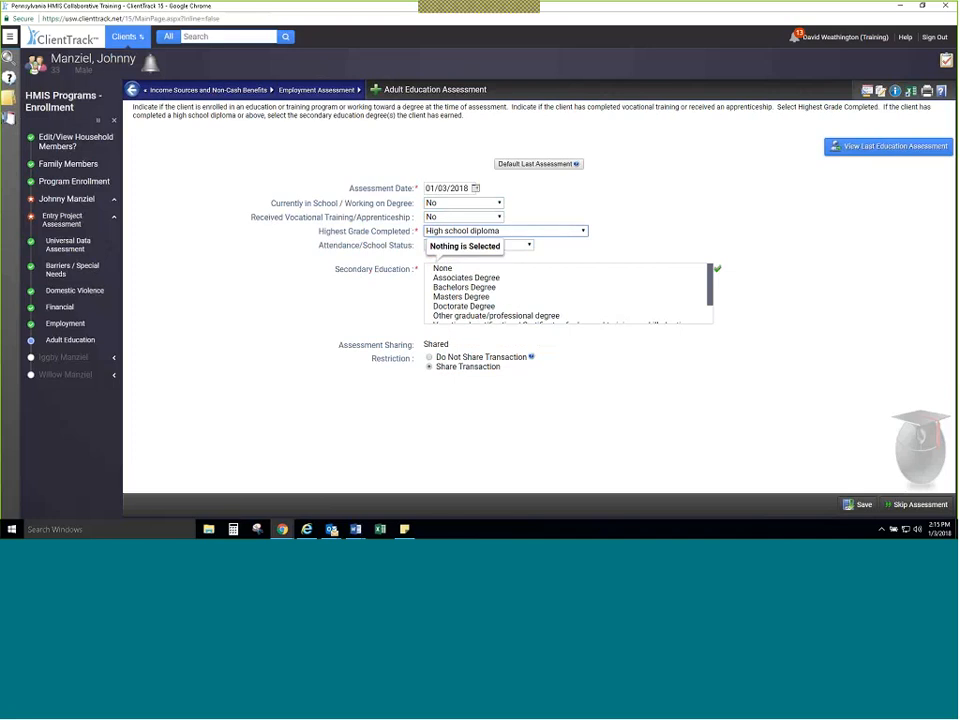
Step: Select Associates Degree and Bachelors Degree as the Secondary Education, and save the Adult Education Assessment
left_click(486, 297)
left_click(483, 288)
left_click(480, 299)
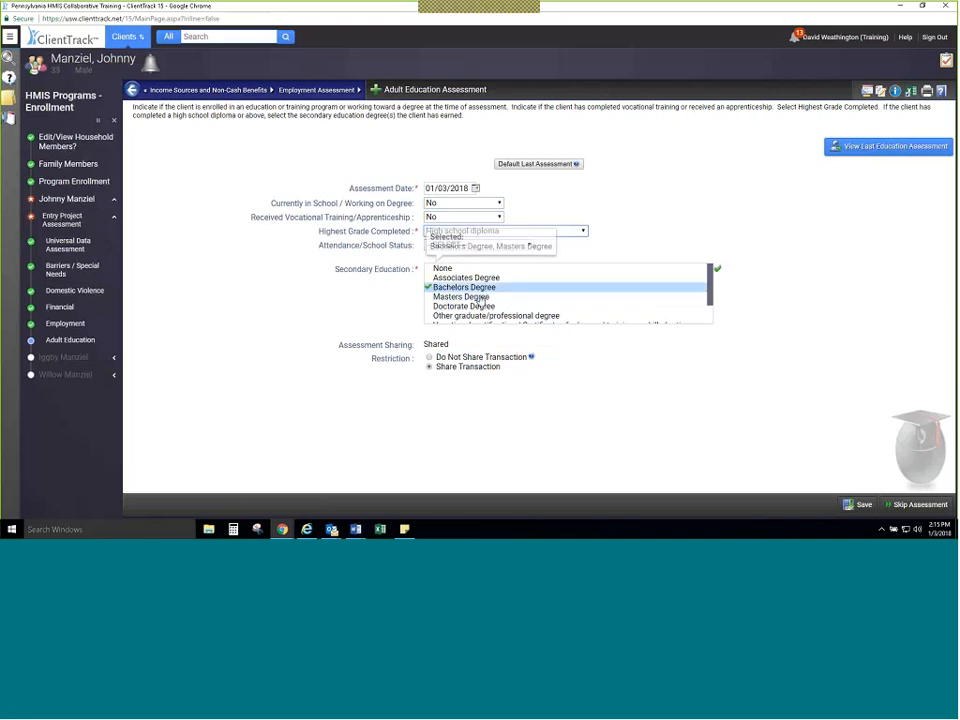
left_click(480, 306)
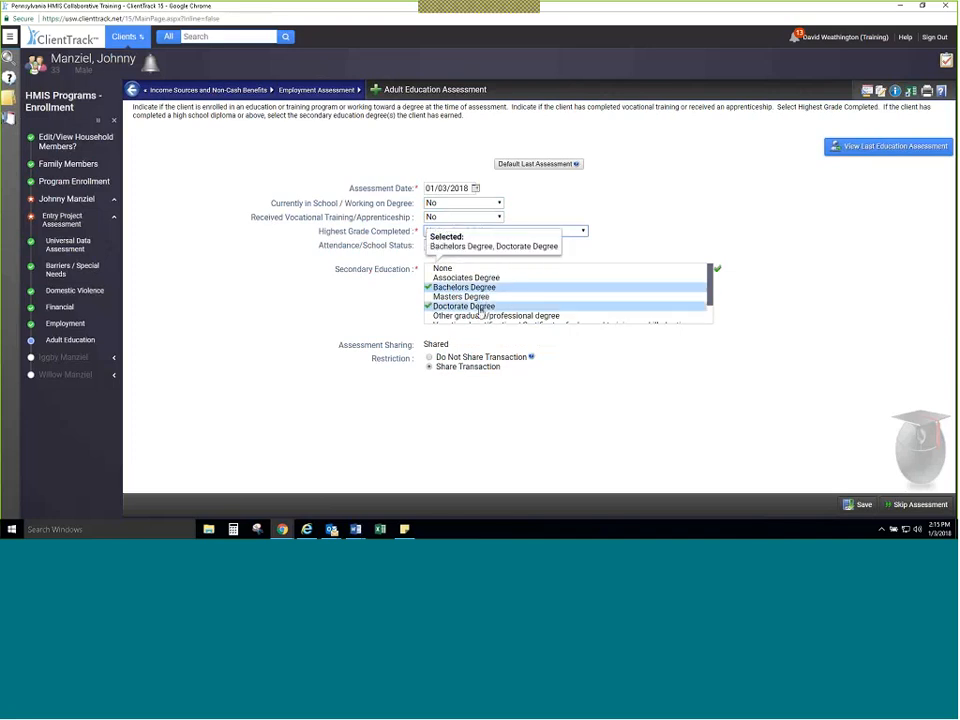
left_click(481, 297)
left_click(481, 306)
left_click(480, 297)
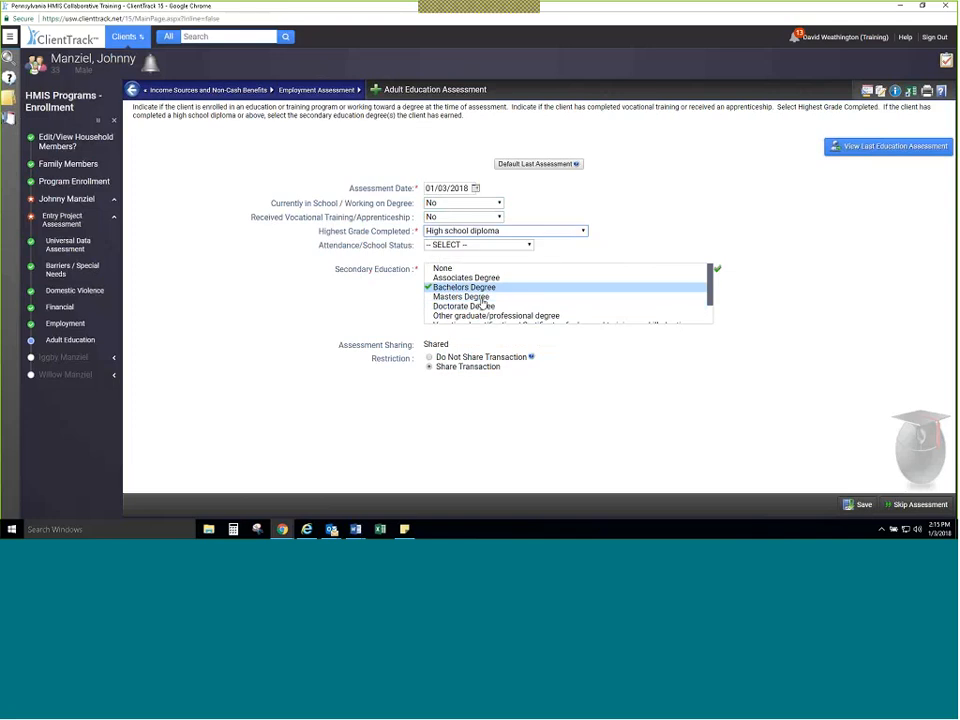
left_click(478, 278)
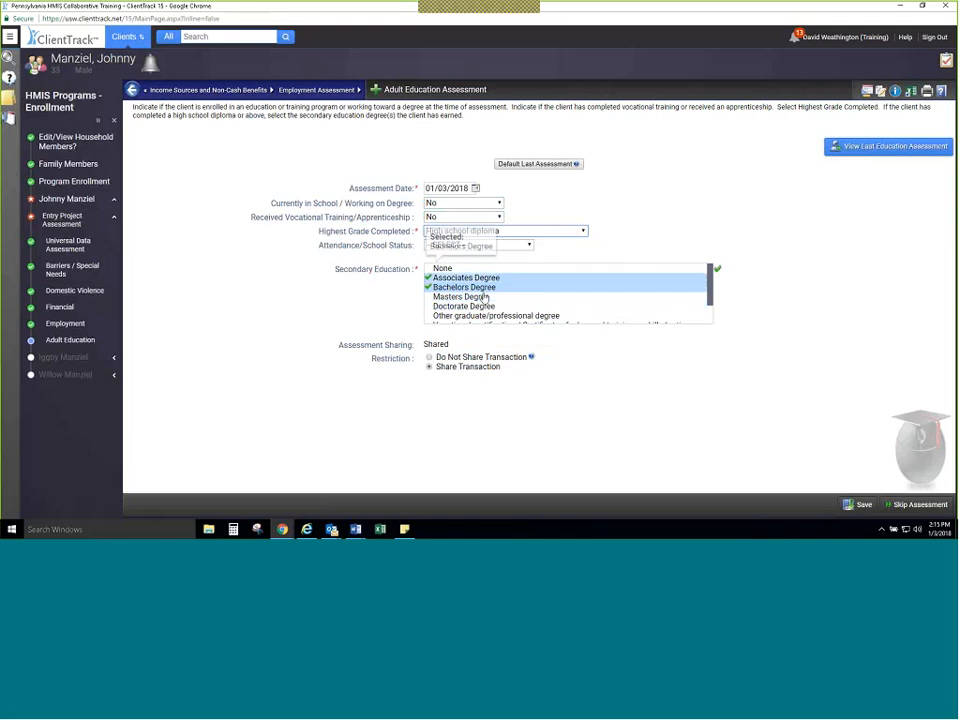
left_click(862, 505)
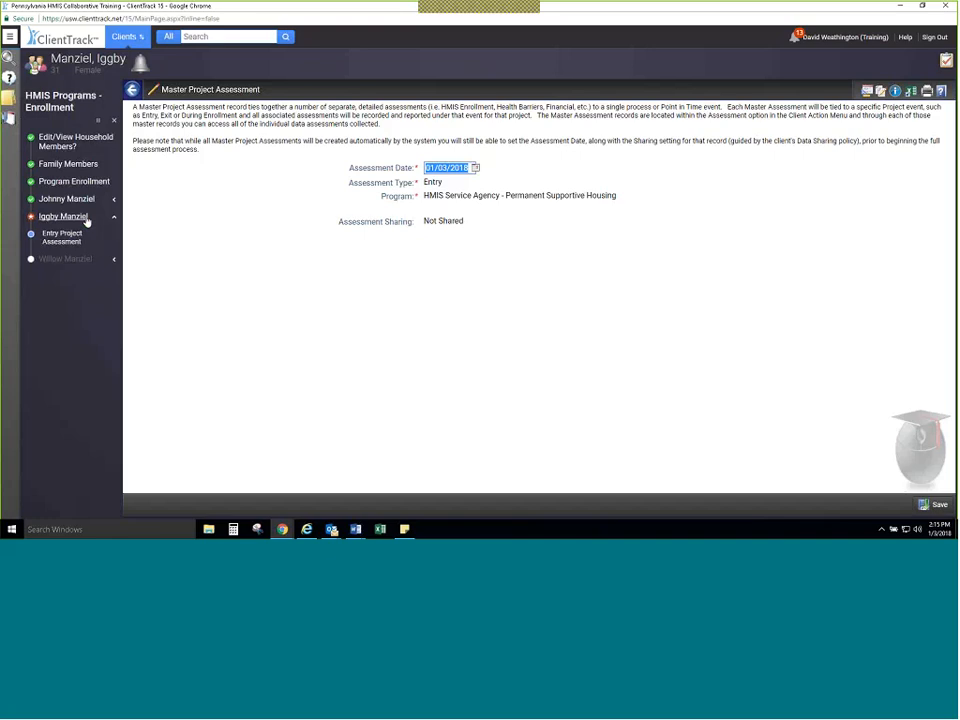
Step: Save the second household member's Entry Master Project Assessment dated 01/03/2018
left_click(946, 508)
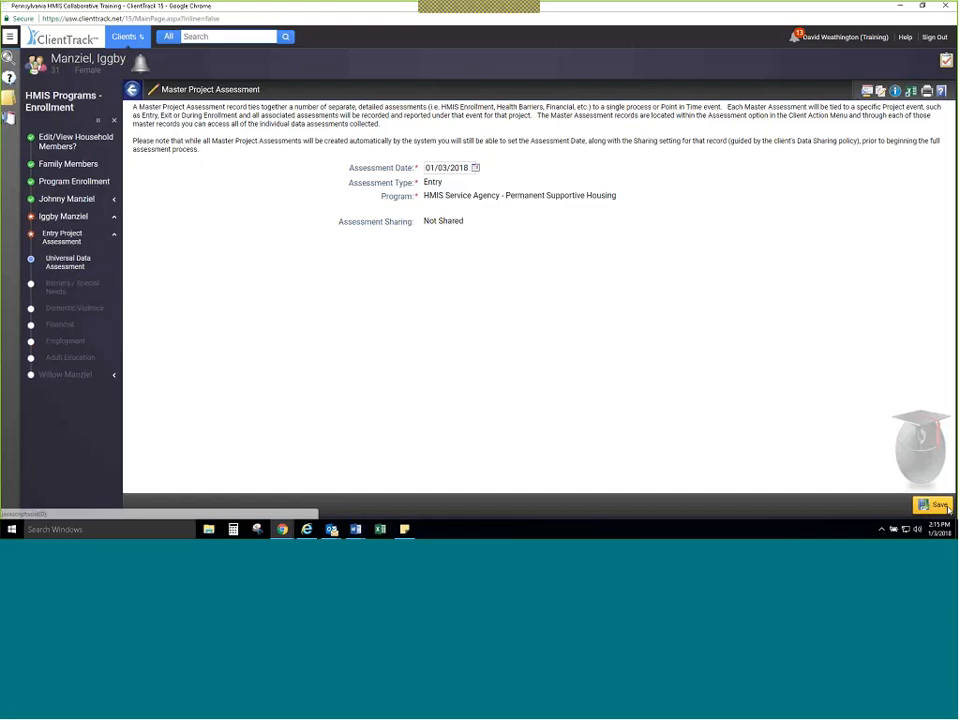
Step: Set Disabling Condition to No, Type of Residence to Emergency shelter, and Length of stay to One month or more, but less than 90 days
left_click(938, 505)
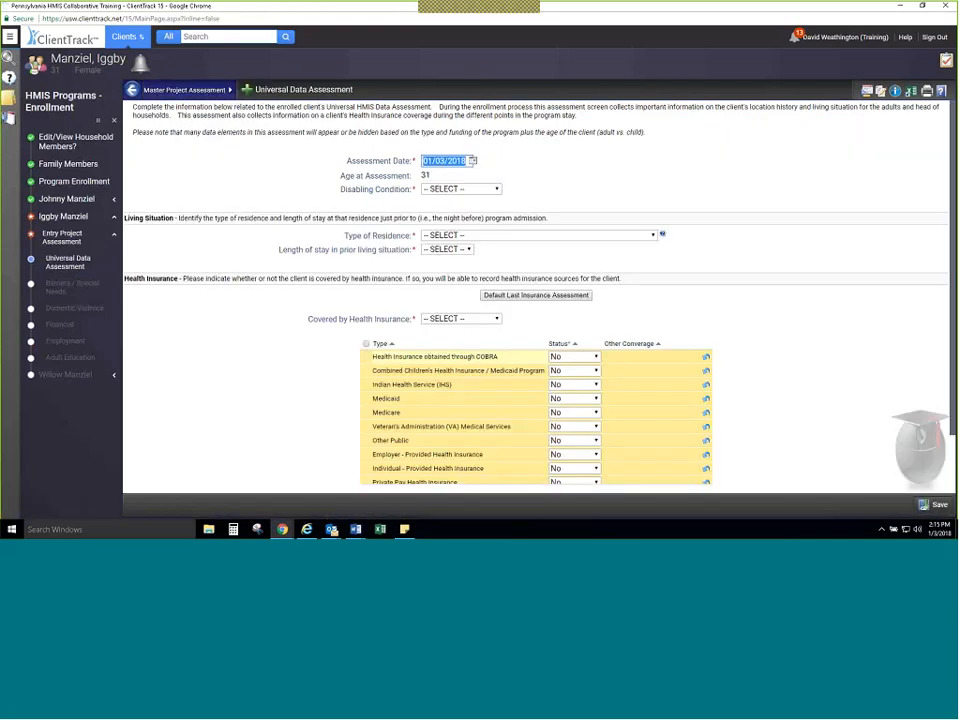
left_click(480, 189)
left_click(484, 240)
left_click(493, 236)
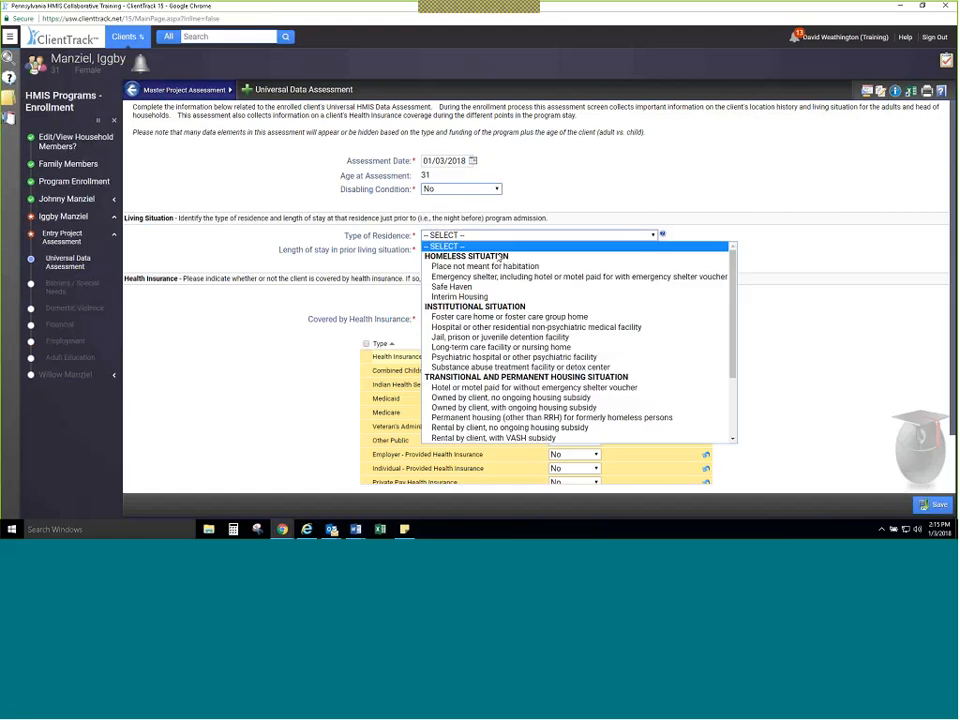
left_click(500, 276)
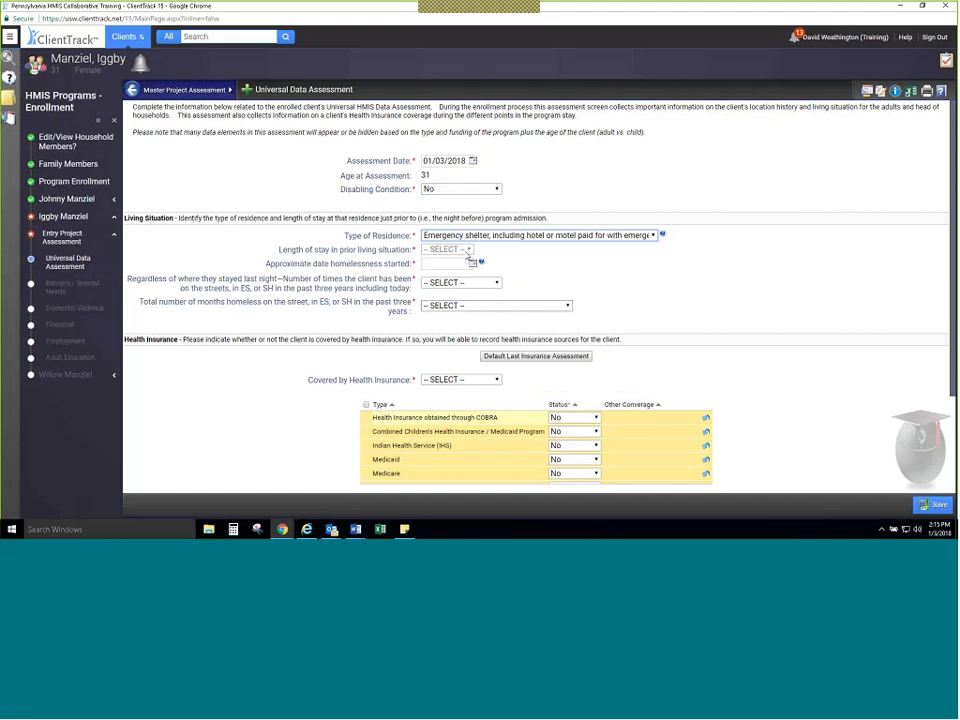
left_click(466, 252)
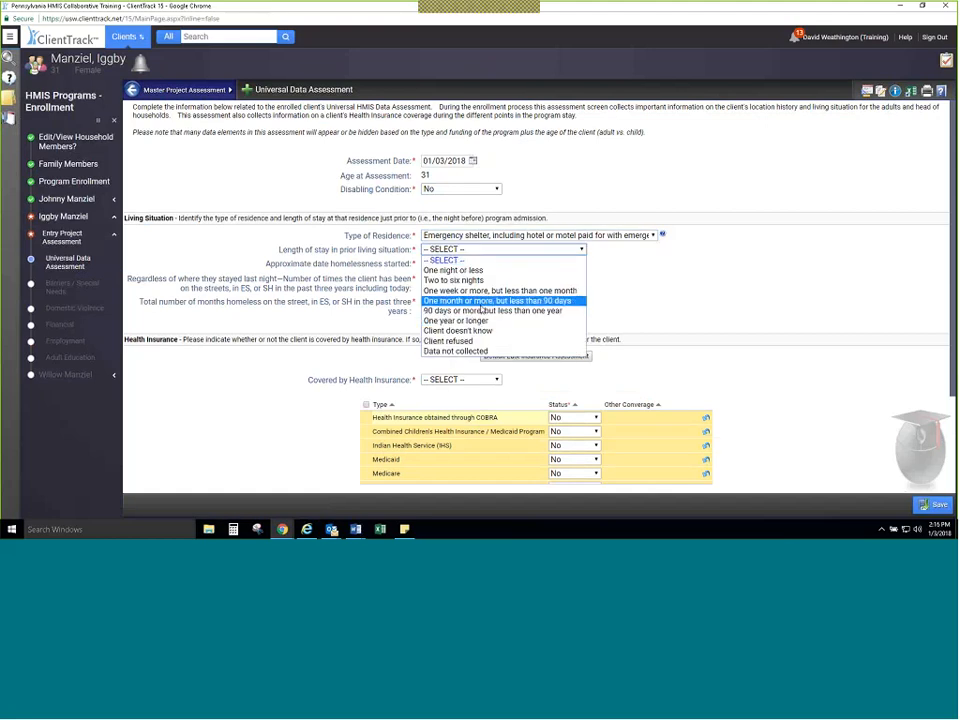
left_click(482, 301)
Step: Set the approximate homelessness start date to 01/01/2016, times homeless to Three times, and total months homeless to More than 12 months
left_click(472, 264)
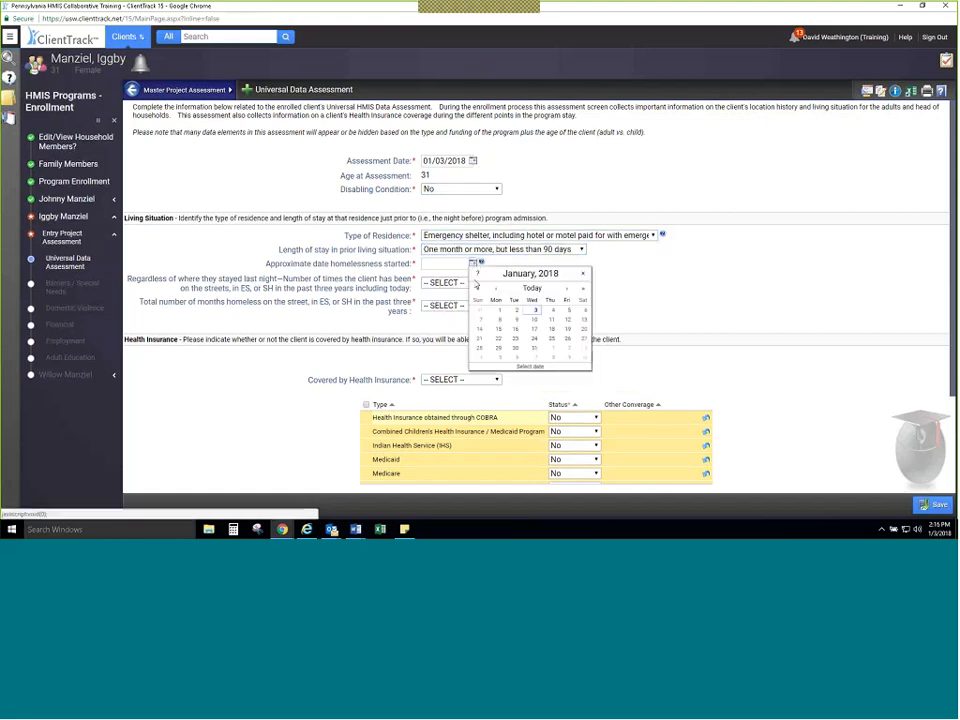
left_click(478, 289)
left_click(478, 289)
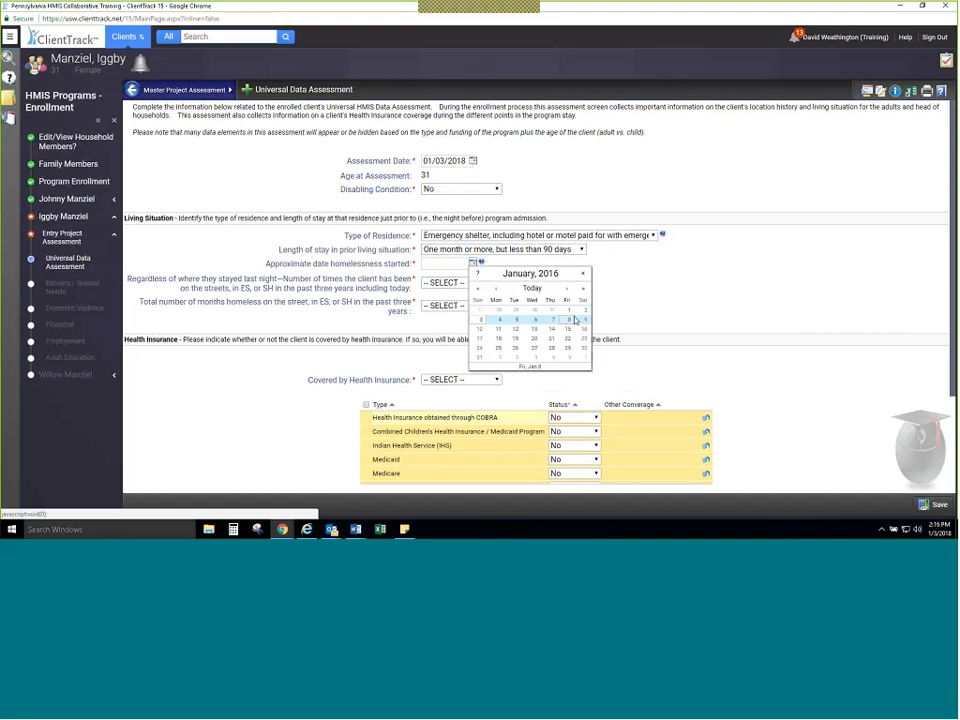
left_click(568, 310)
left_click(462, 283)
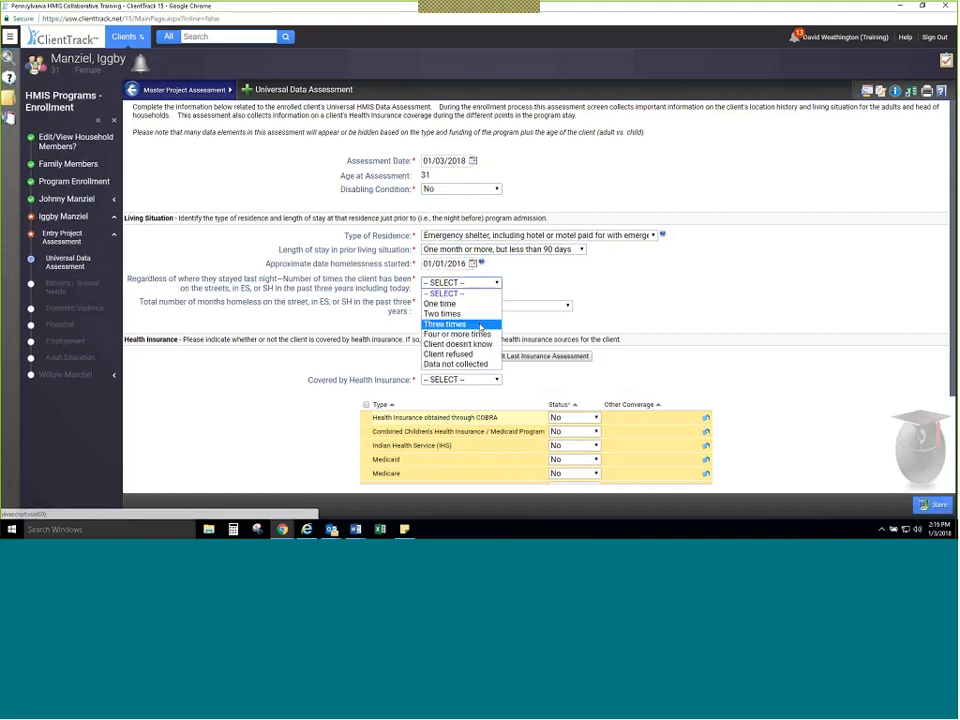
left_click(470, 324)
left_click(488, 306)
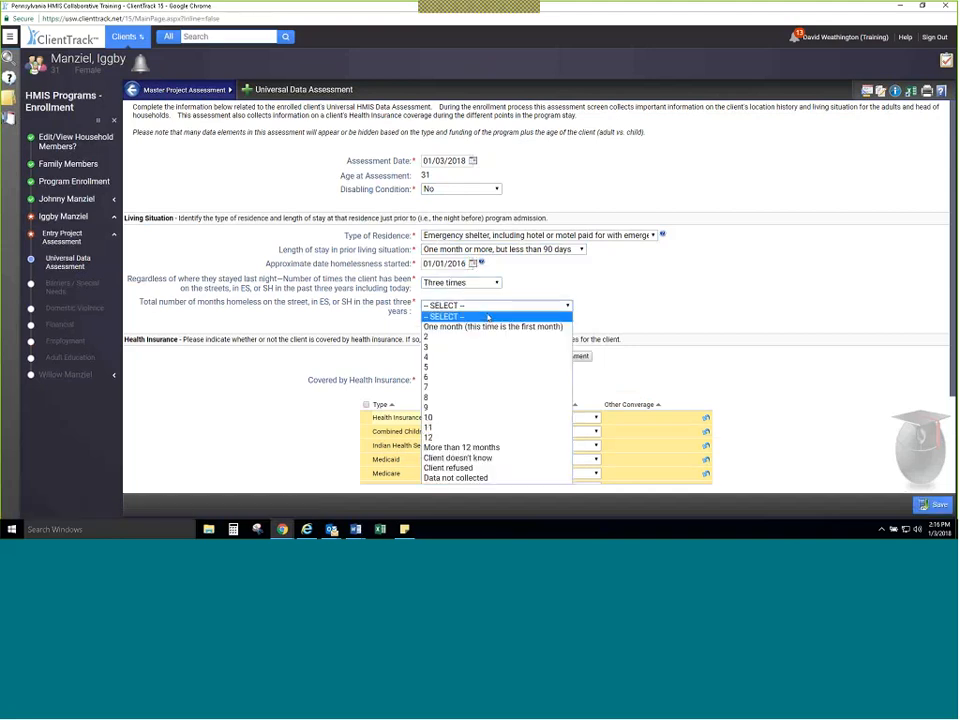
left_click(461, 447)
Step: Set Covered by Health Insurance to Yes with Medicaid as Yes, and save the Universal Data Assessment
left_click(460, 379)
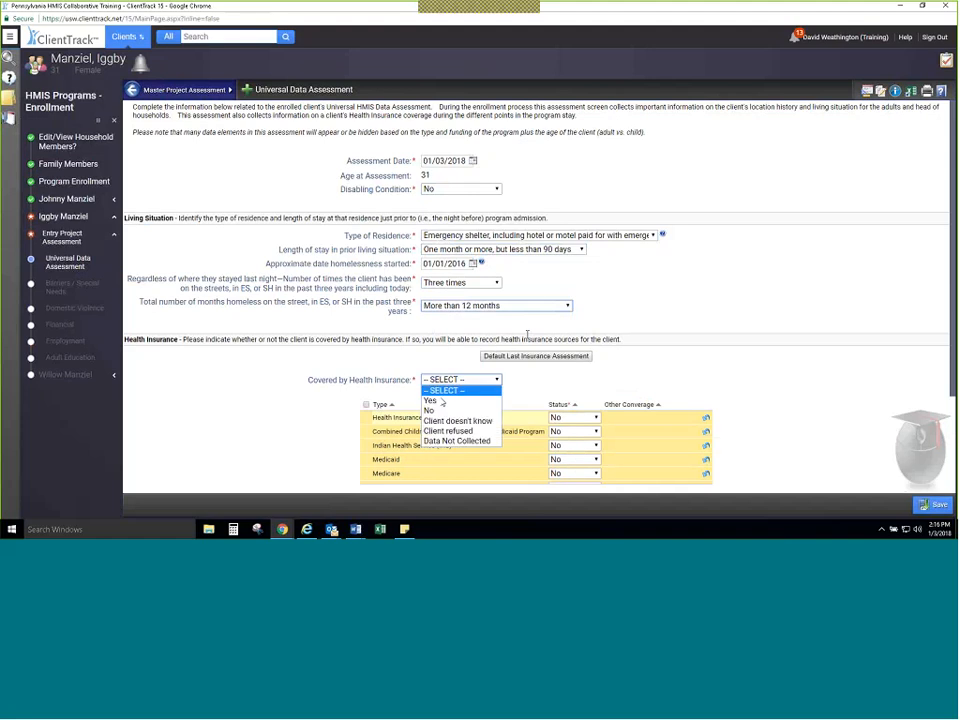
left_click(440, 399)
scroll(550, 445, "down", 1)
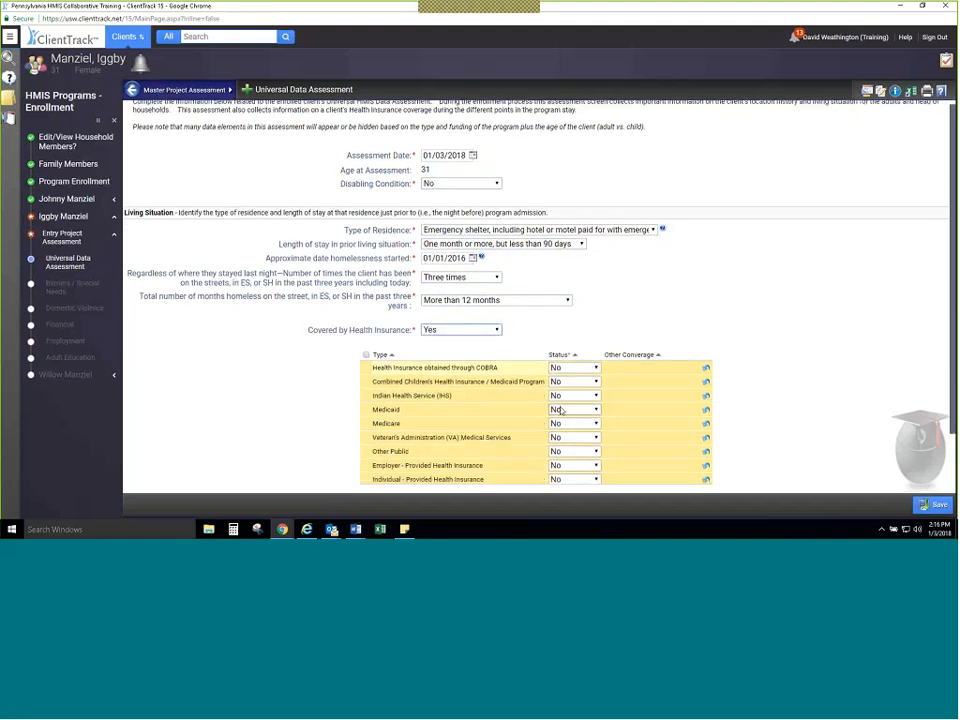
left_click(562, 411)
left_click(562, 431)
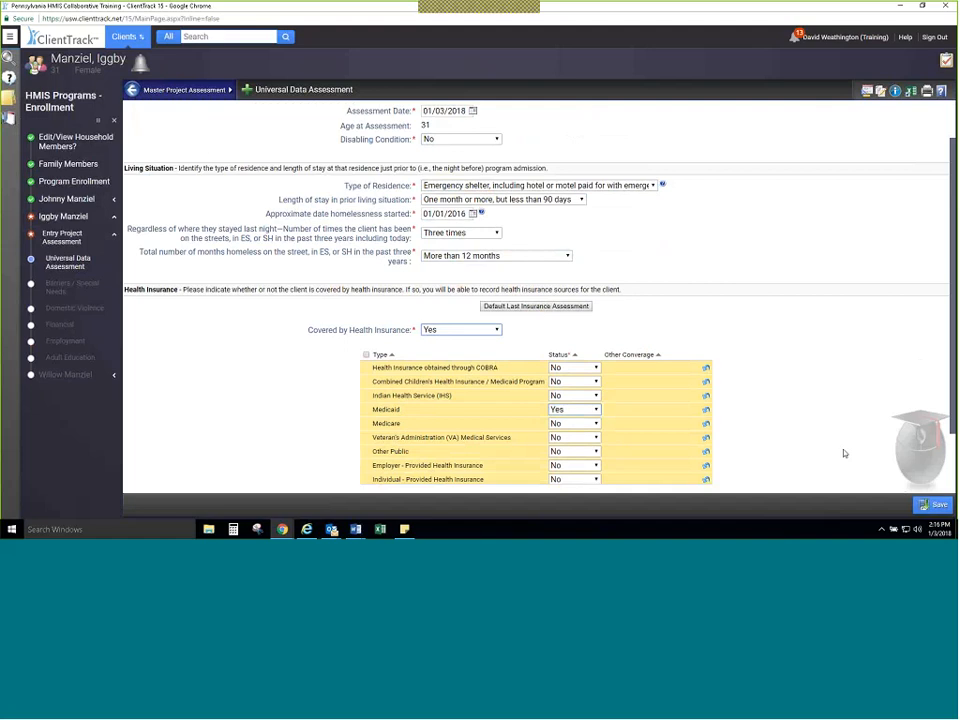
scroll(855, 445, "down", 1)
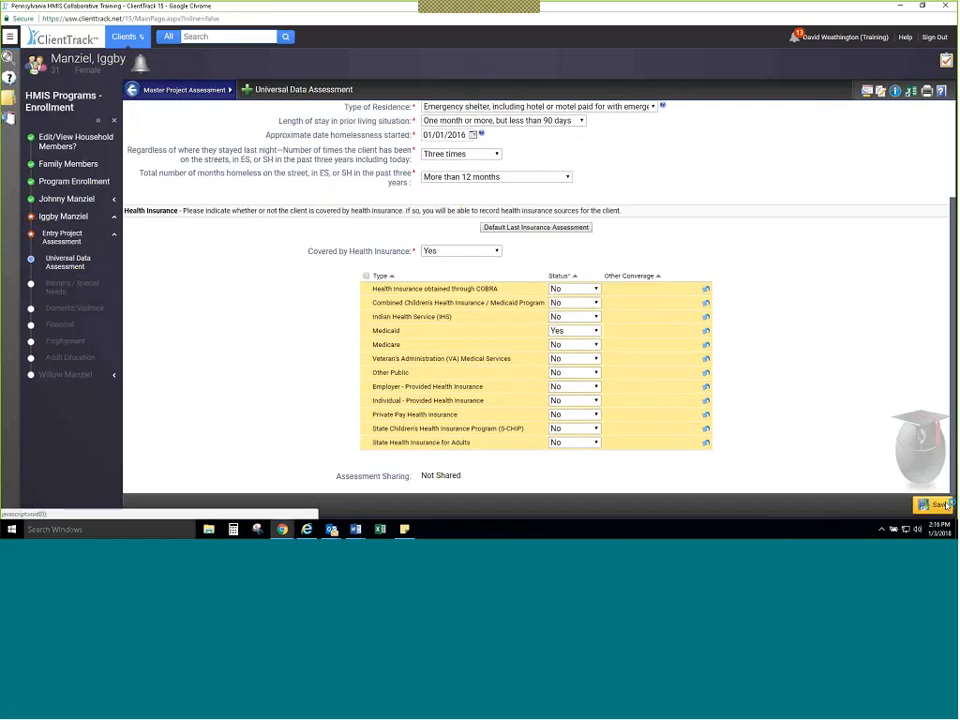
left_click(938, 505)
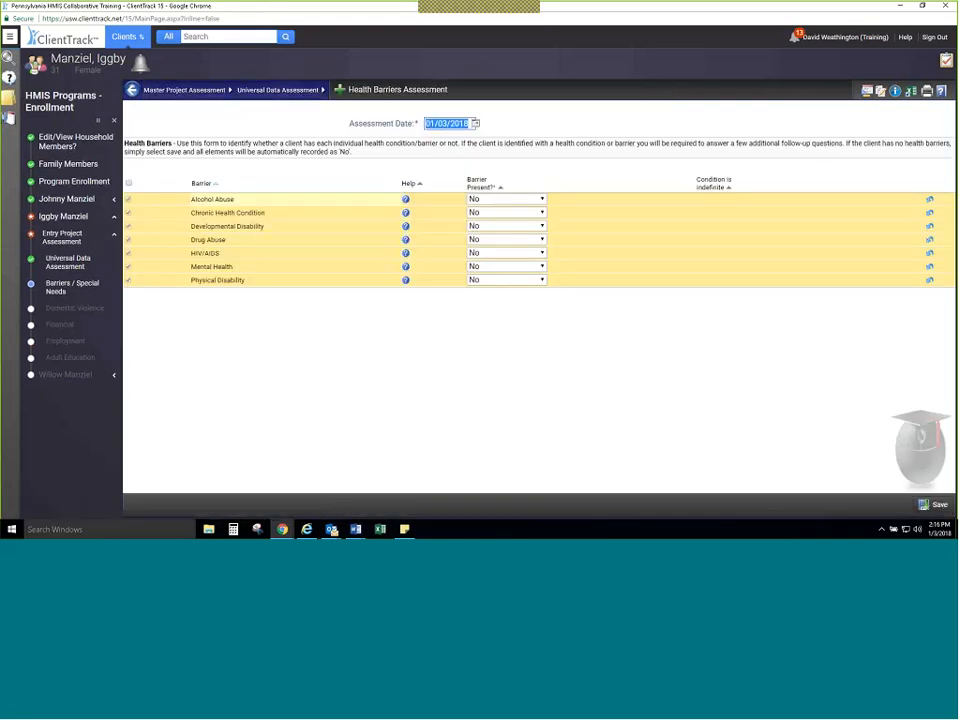
Step: Save the Health Barriers Assessment with every barrier as No, and save the Domestic Violence Assessment with Domestic Violence Survivor as No
left_click(937, 505)
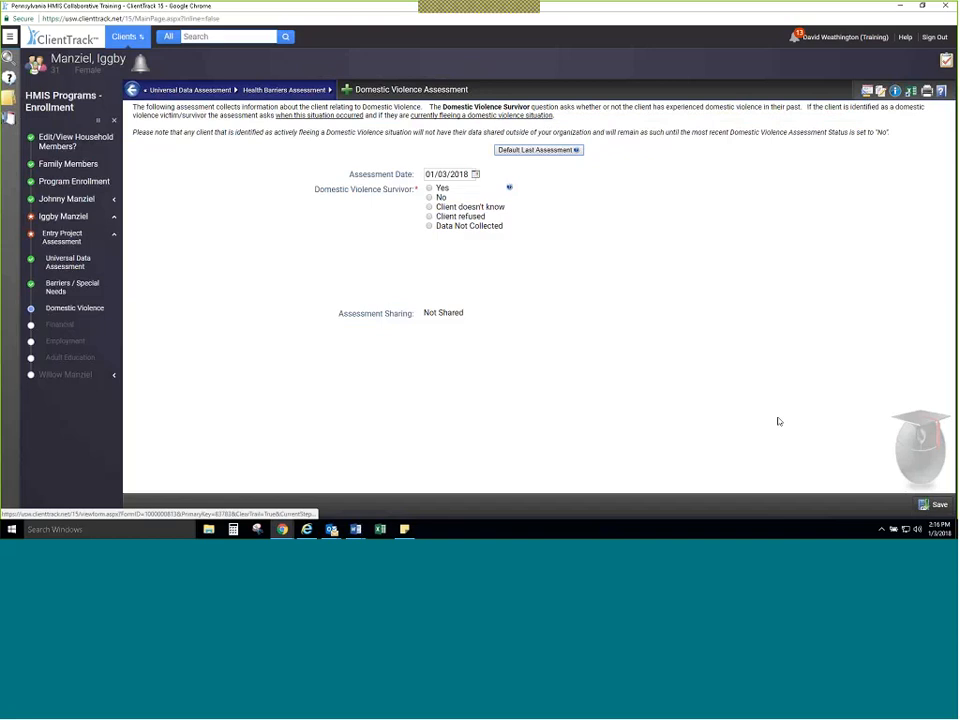
left_click(430, 197)
left_click(917, 502)
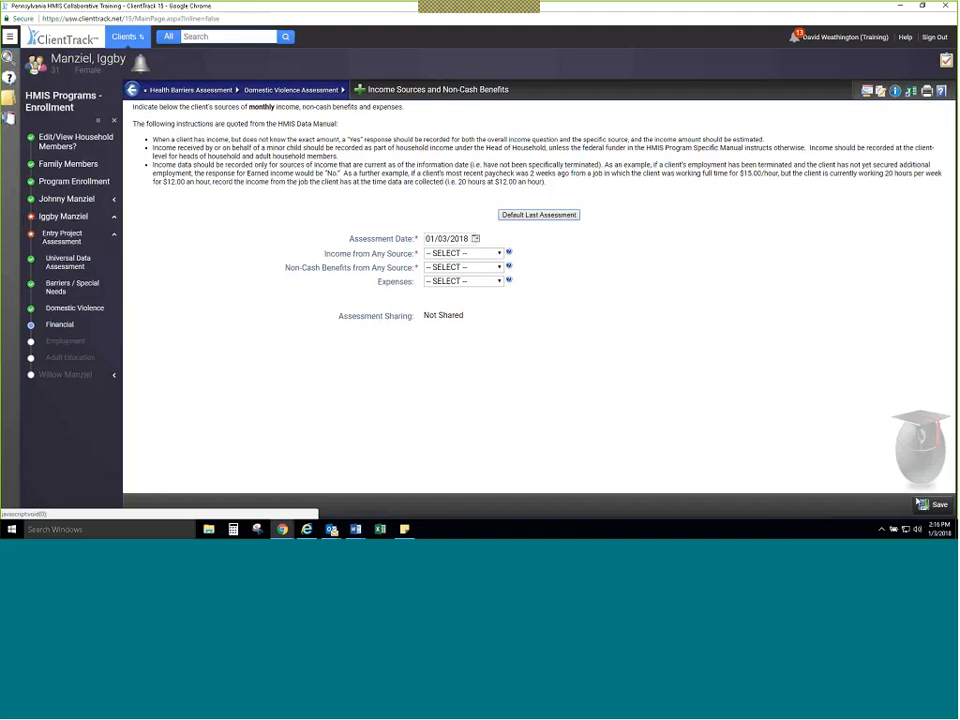
Step: Set Income from Any Source and Non-Cash Benefits from Any Source to No, and save the financial assessment
left_click(462, 253)
left_click(471, 282)
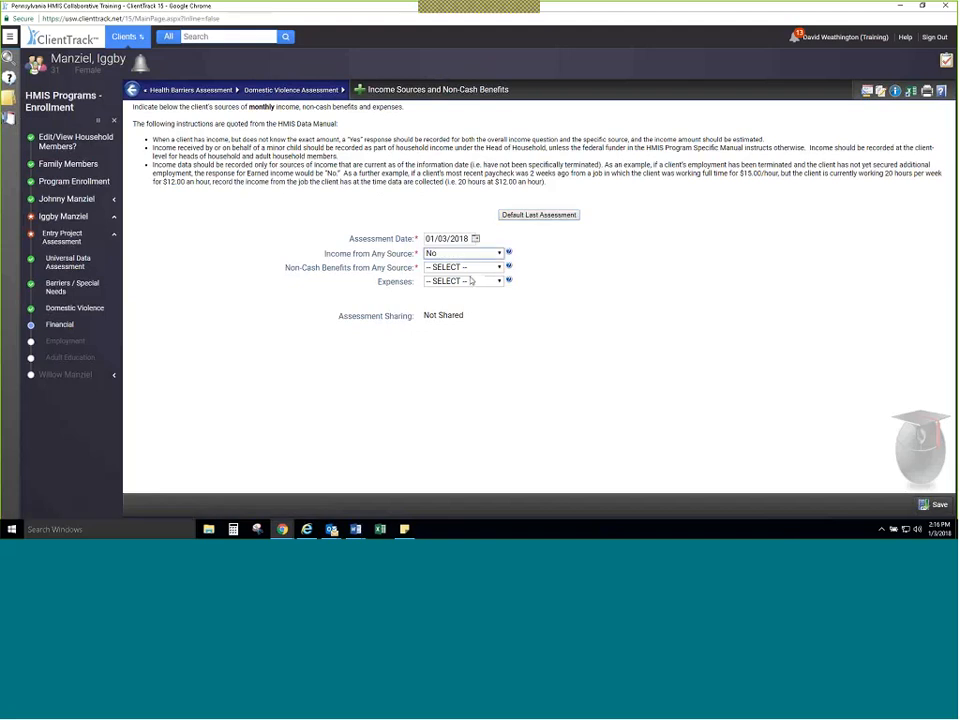
left_click(465, 267)
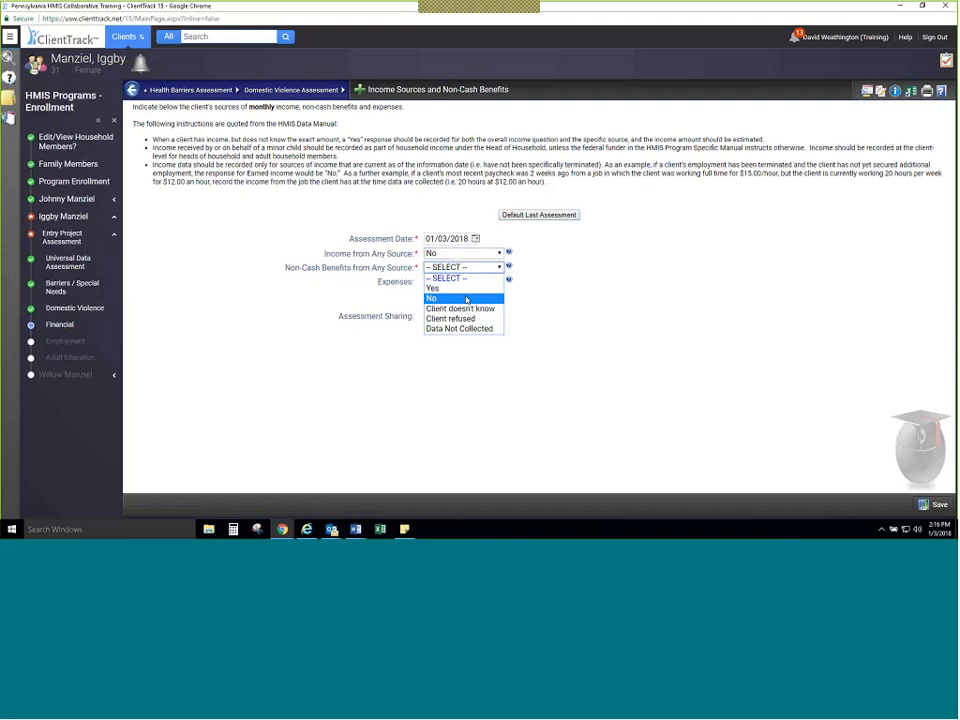
left_click(466, 299)
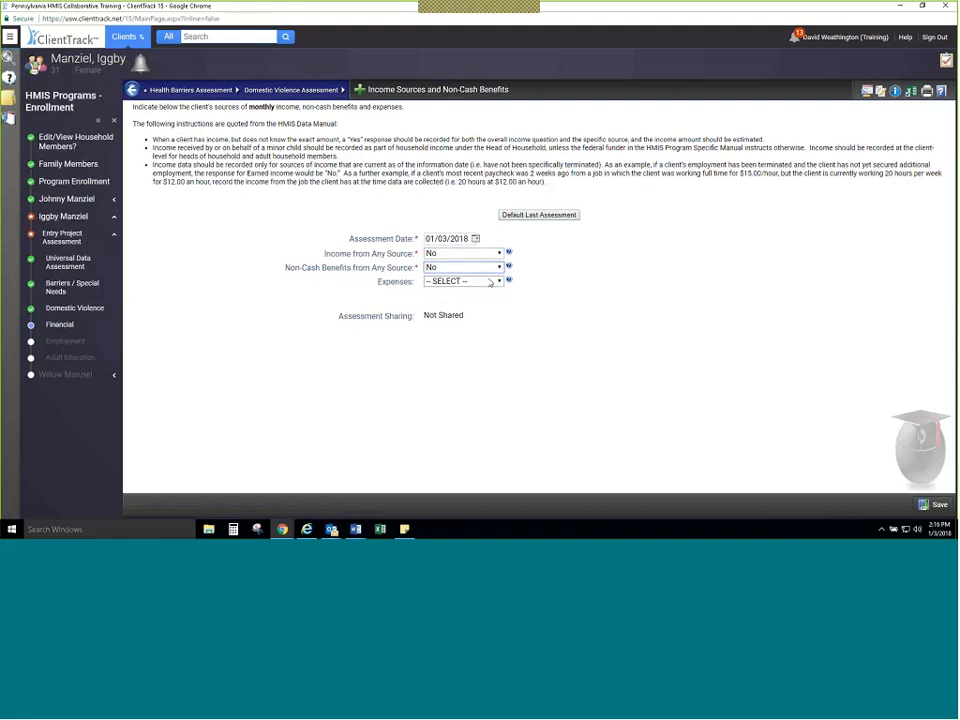
left_click(938, 505)
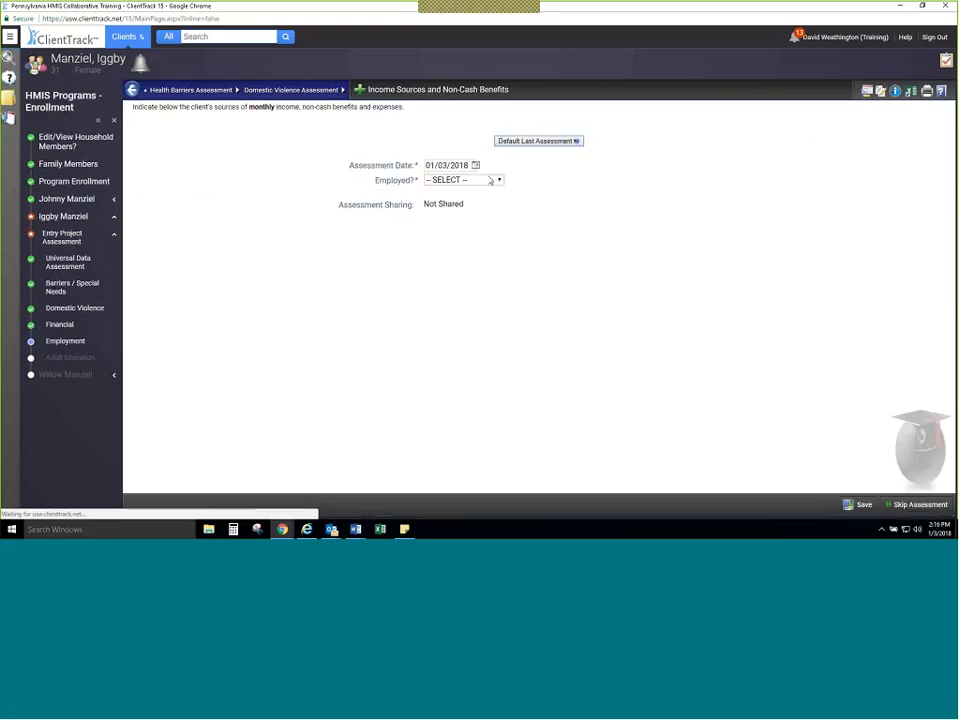
Step: Skip the second household member's Employment and Adult Education assessments
left_click(907, 504)
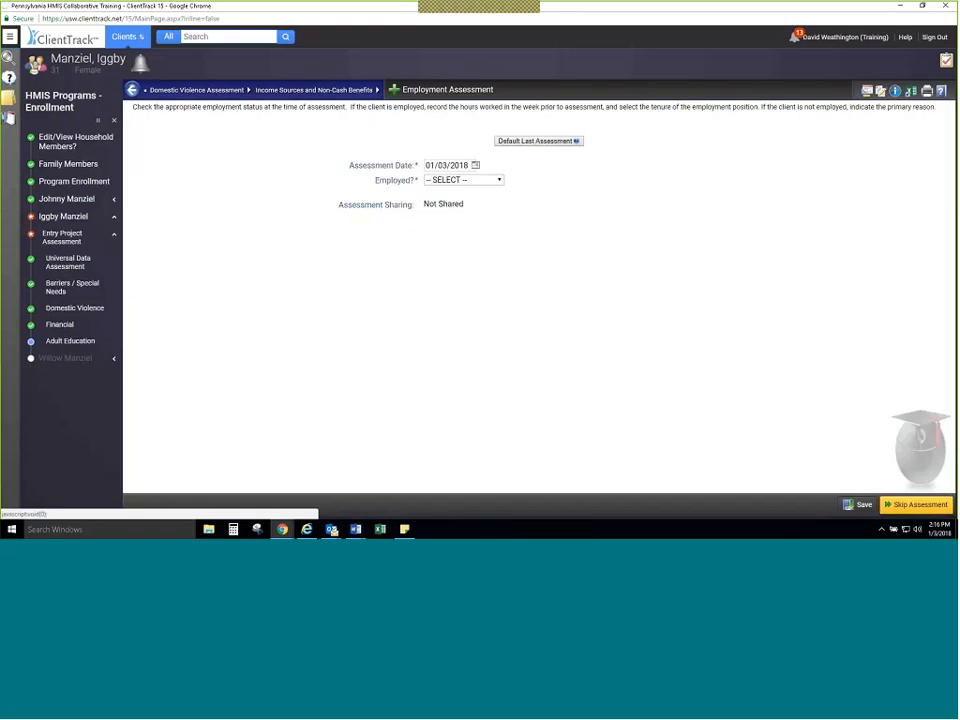
left_click(917, 506)
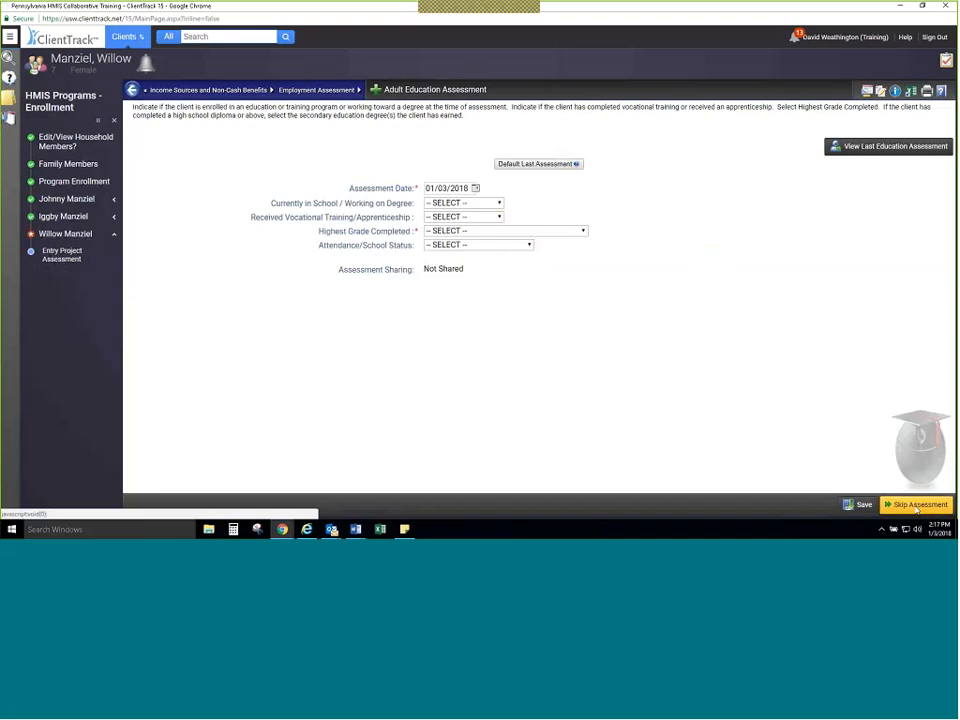
left_click(917, 506)
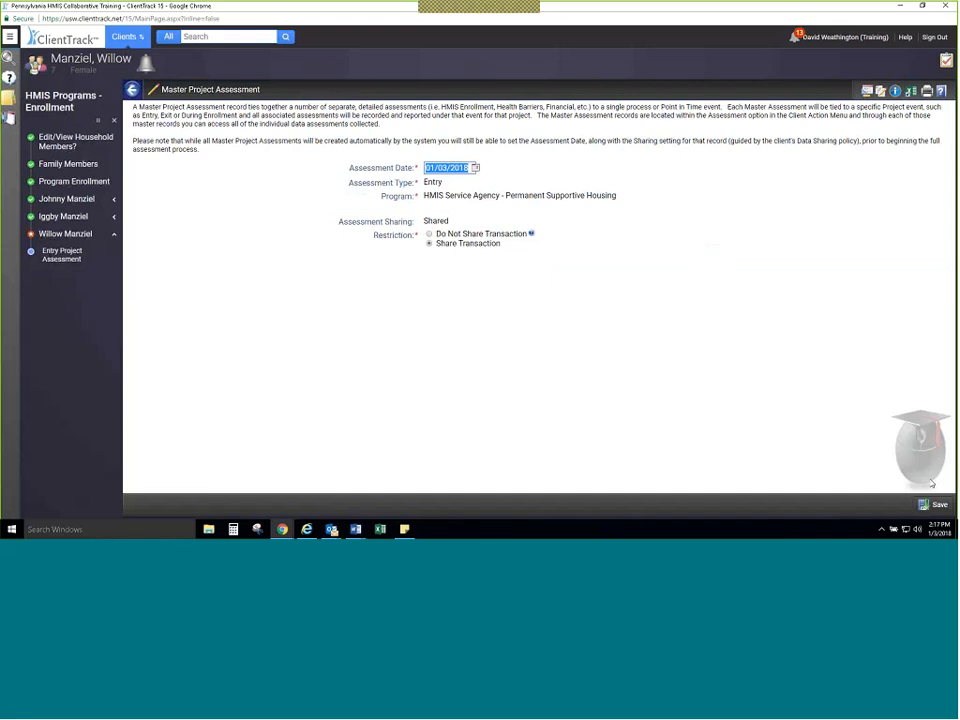
Step: Save the child's Entry Master Project Assessment dated 01/03/2018, and set the child's Disabling Condition to No
left_click(933, 504)
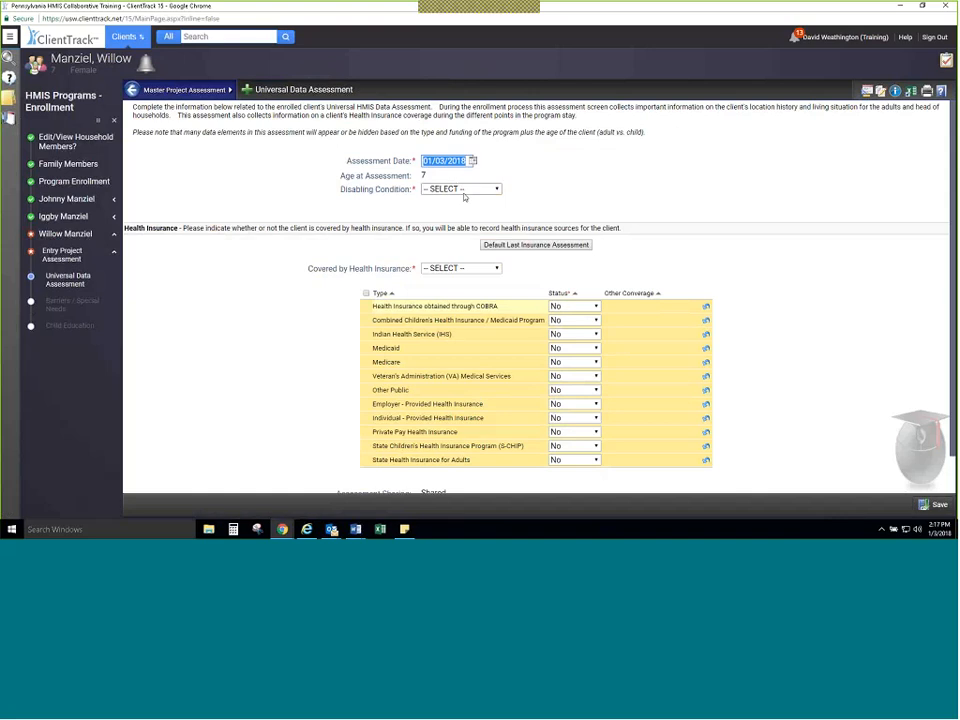
left_click(467, 189)
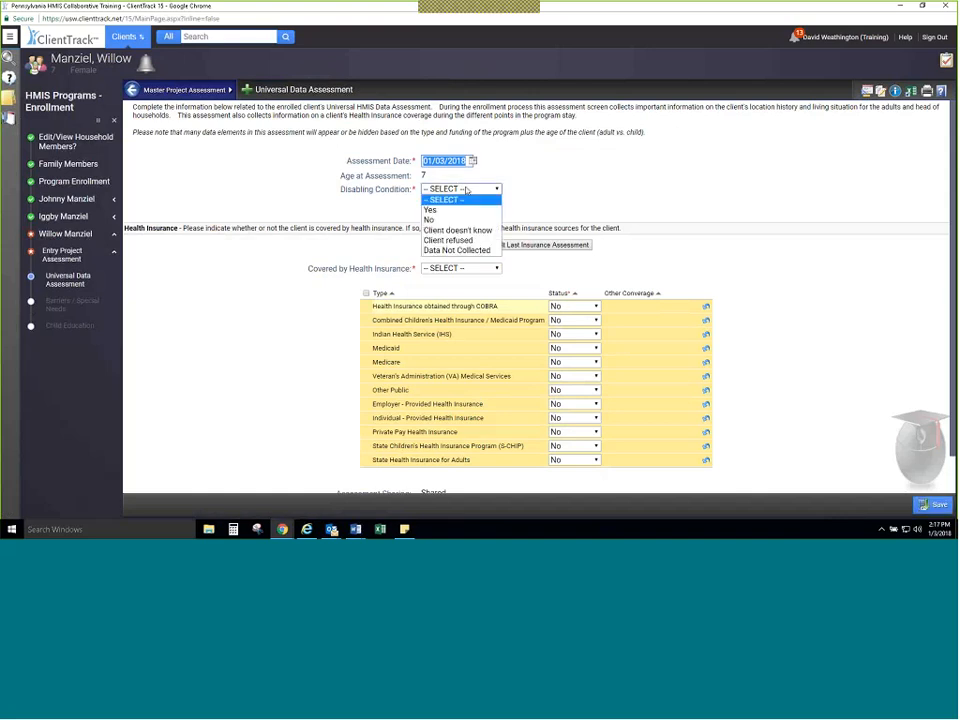
left_click(483, 219)
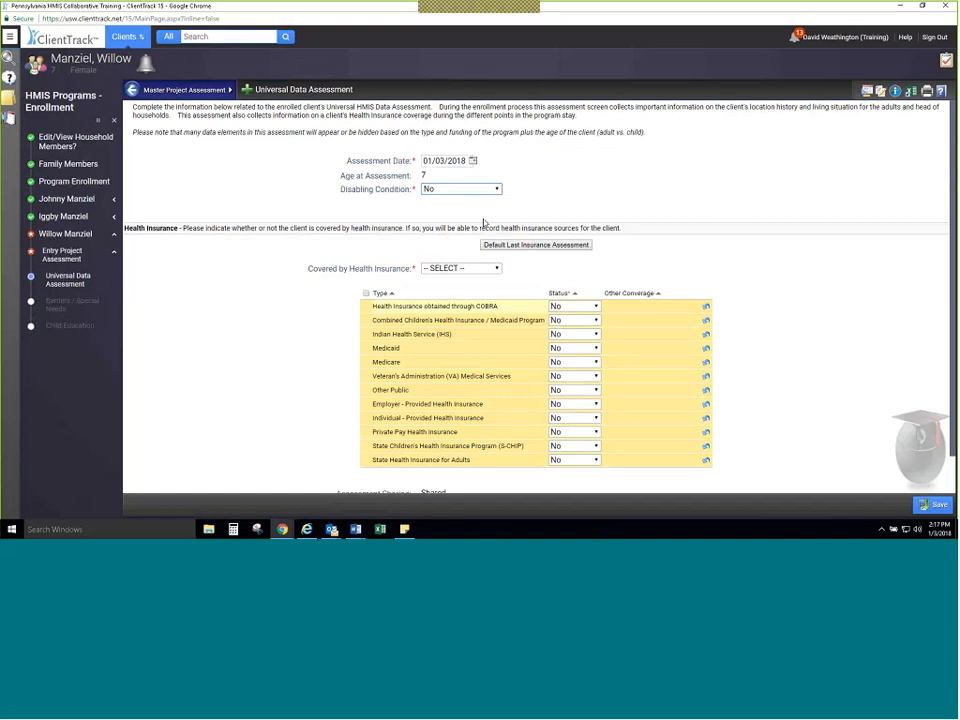
Step: Record the child's health insurance as Yes with Medicaid, and save the Universal Data and Health Barriers assessments with no barriers present
left_click(461, 268)
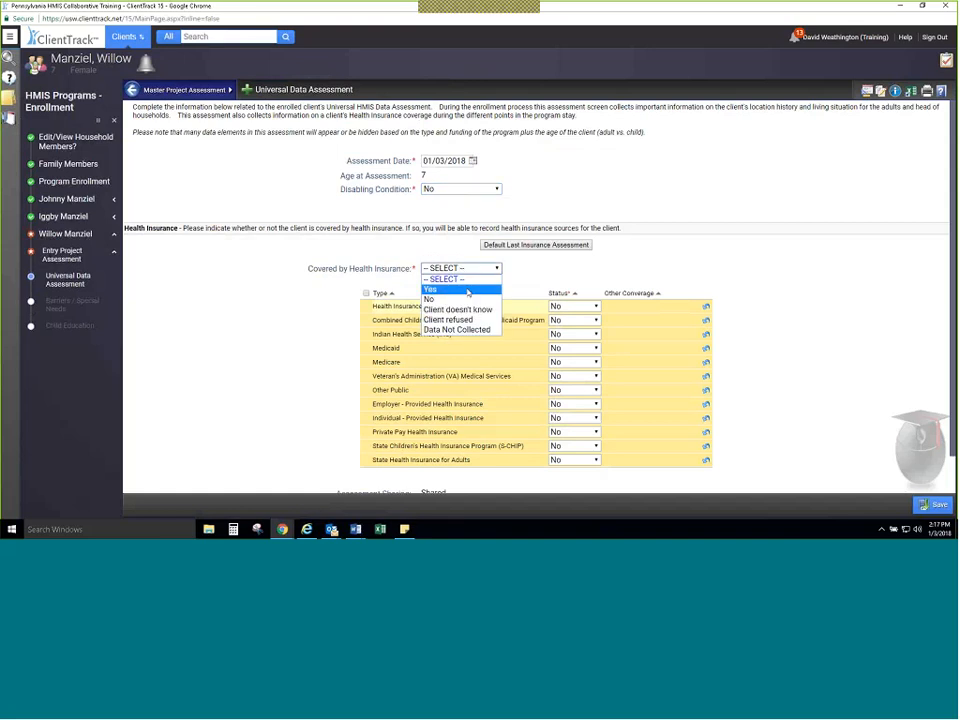
left_click(430, 289)
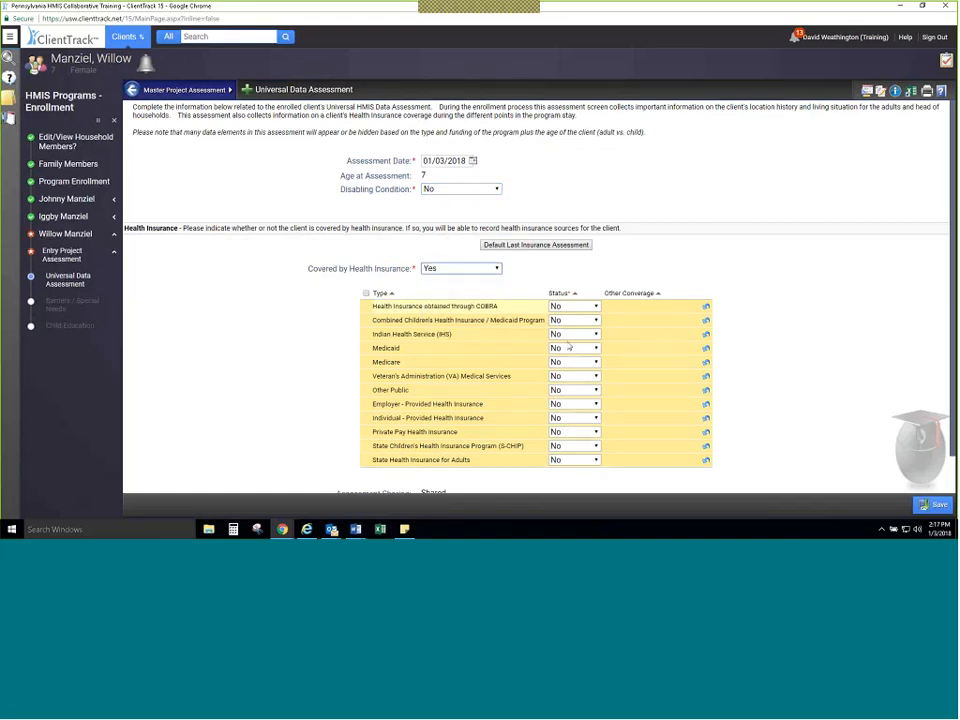
left_click(569, 347)
left_click(561, 379)
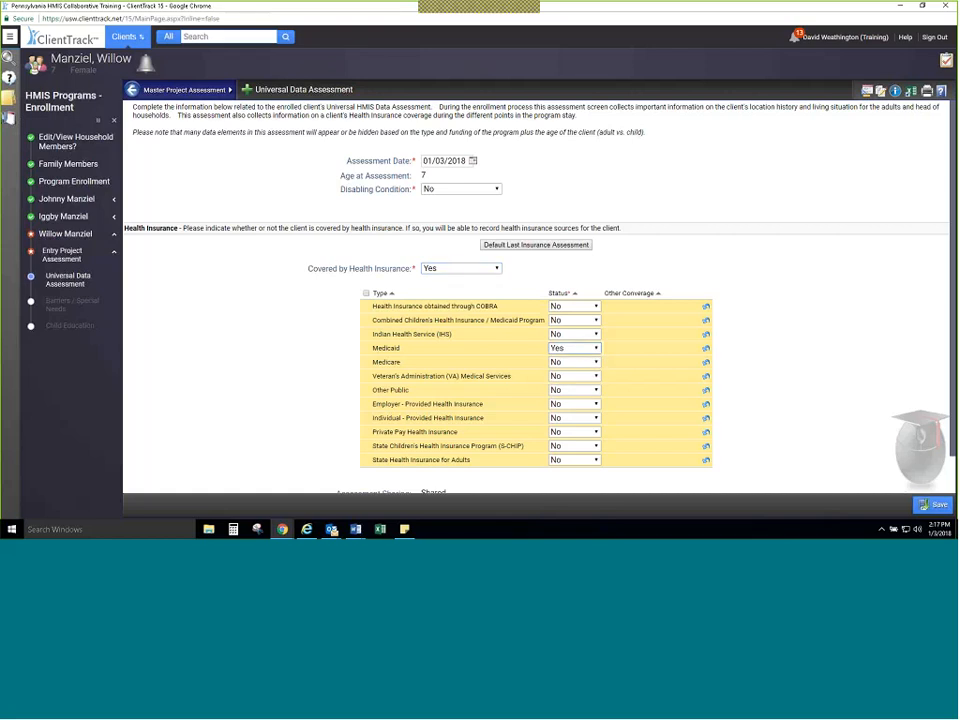
left_click(919, 507)
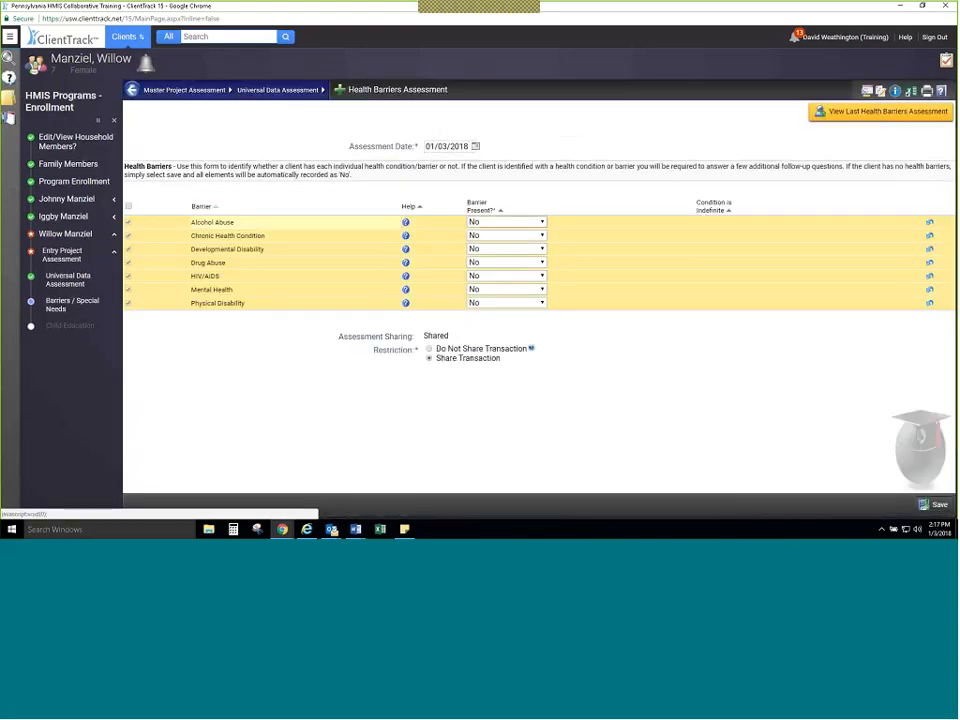
left_click(922, 505)
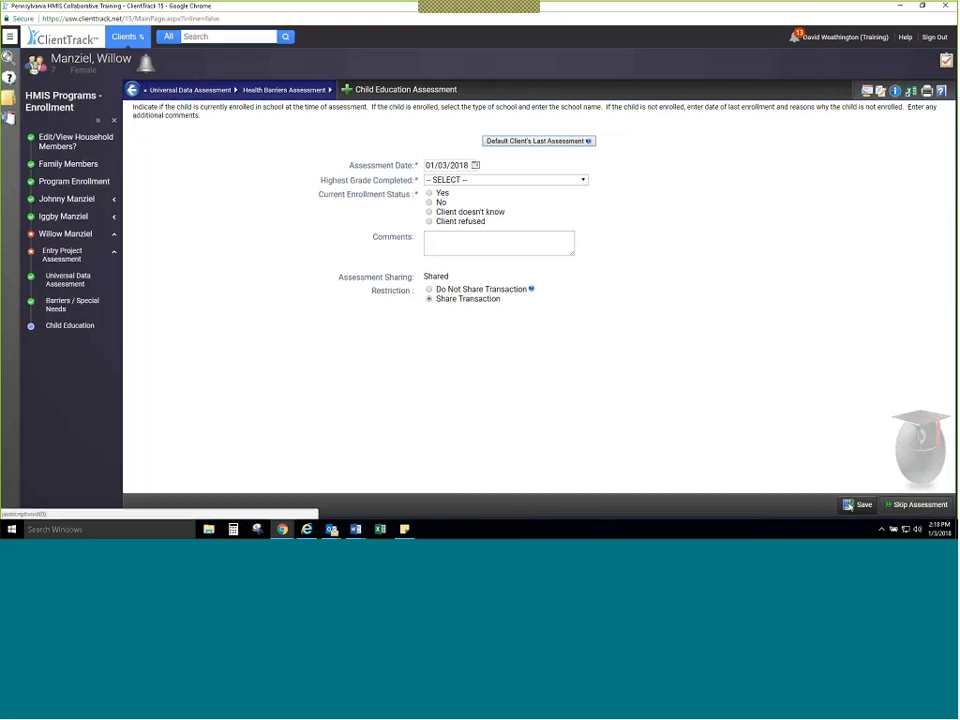
Step: Set the child's Highest Grade Completed to 5th Grade or 6th Grade and Current Enrollment Status to Yes
left_click_drag(848, 505, 606, 312)
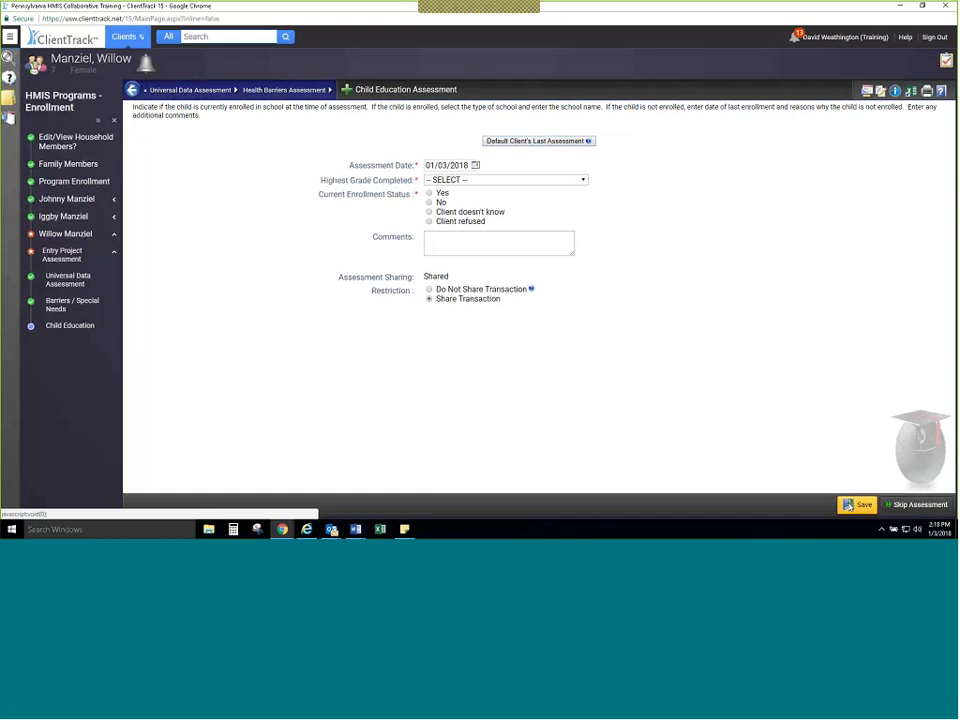
left_click(582, 180)
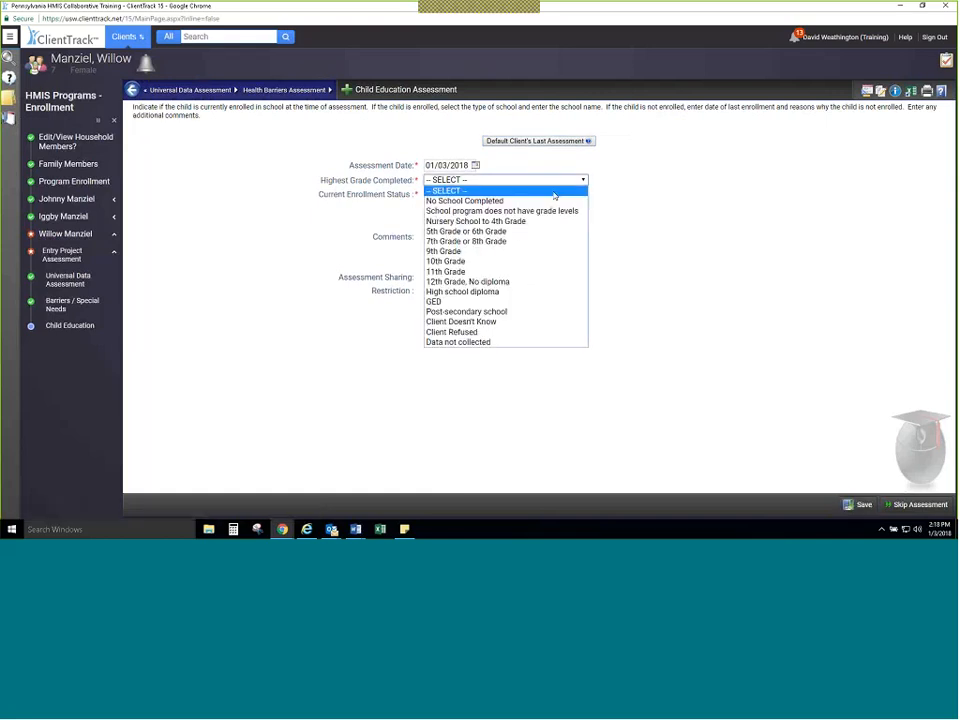
left_click(530, 253)
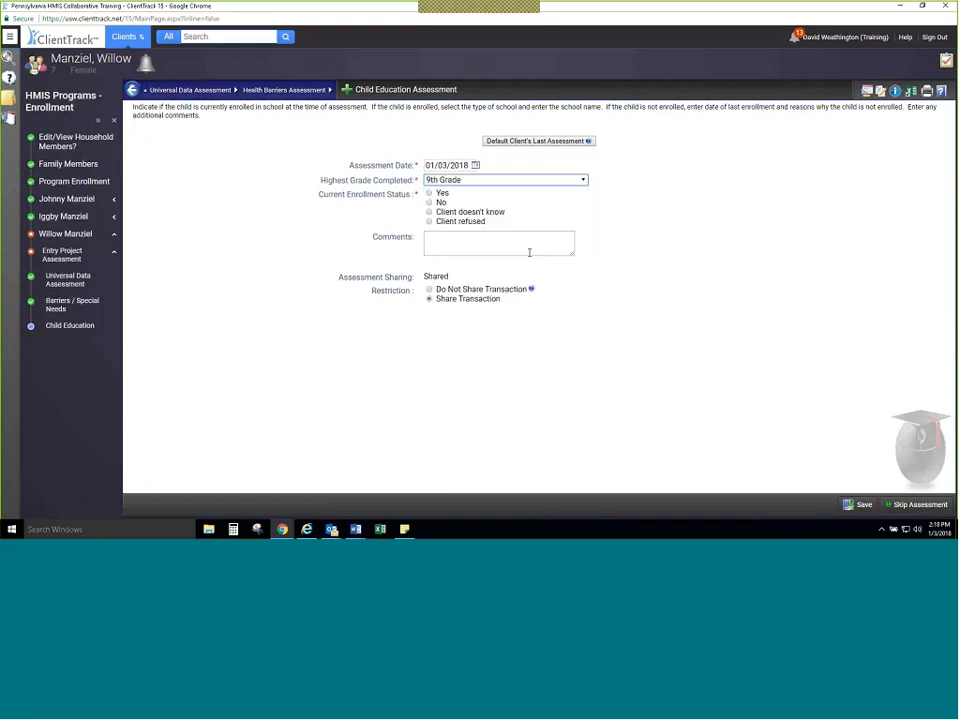
left_click(440, 193)
left_click(455, 180)
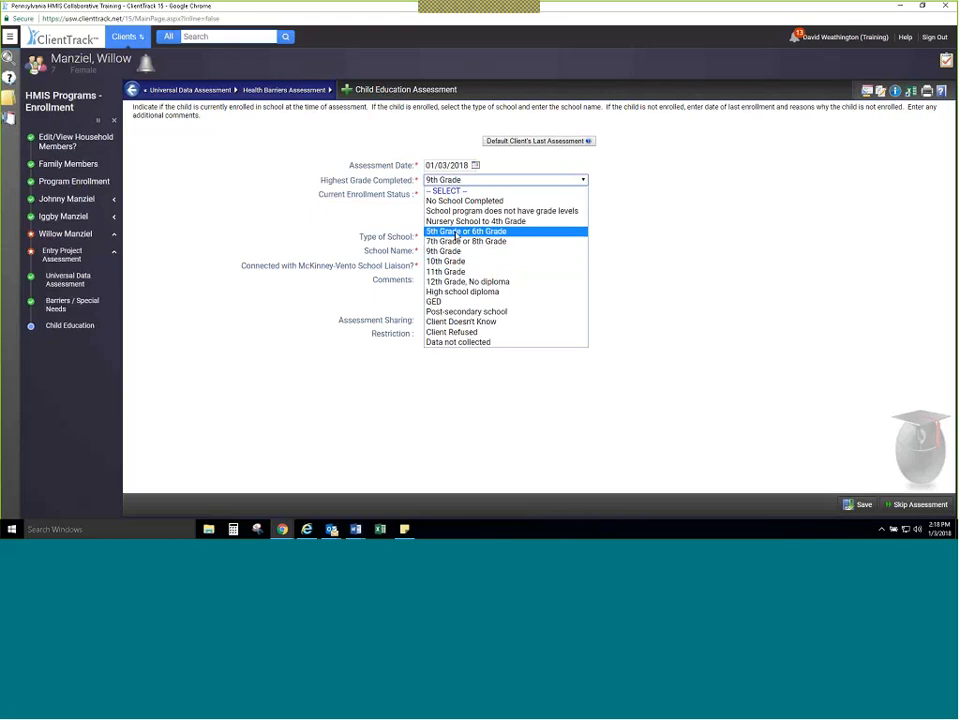
left_click(456, 232)
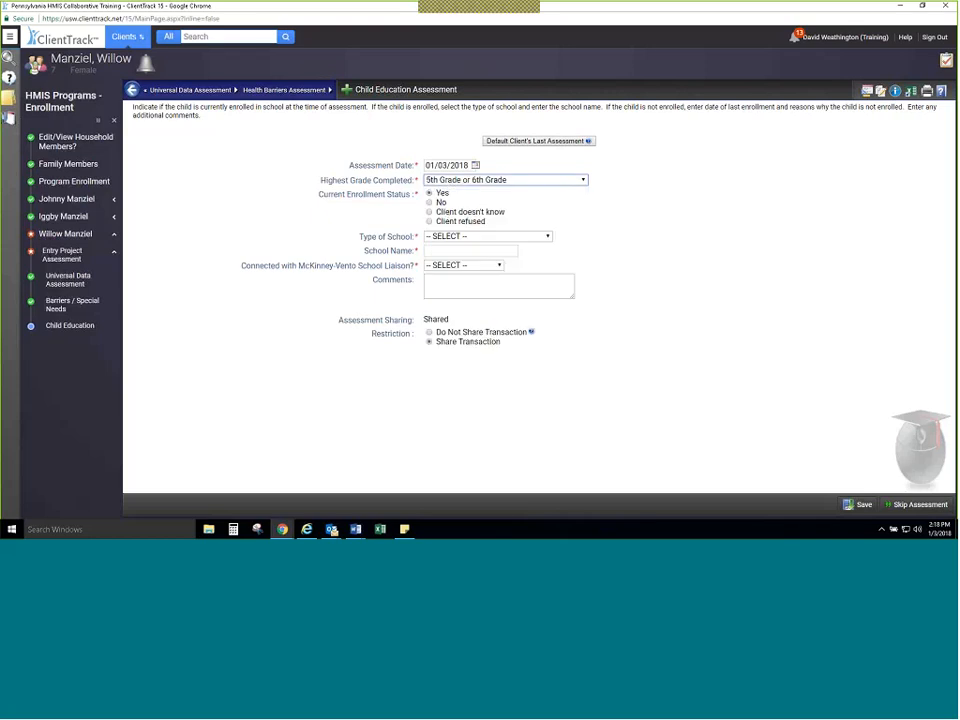
Step: Save the Child Education Assessment with Public School, school name elementary and McKinney-Vento liaison Yes, and finish the enrollment workflow
left_click(487, 236)
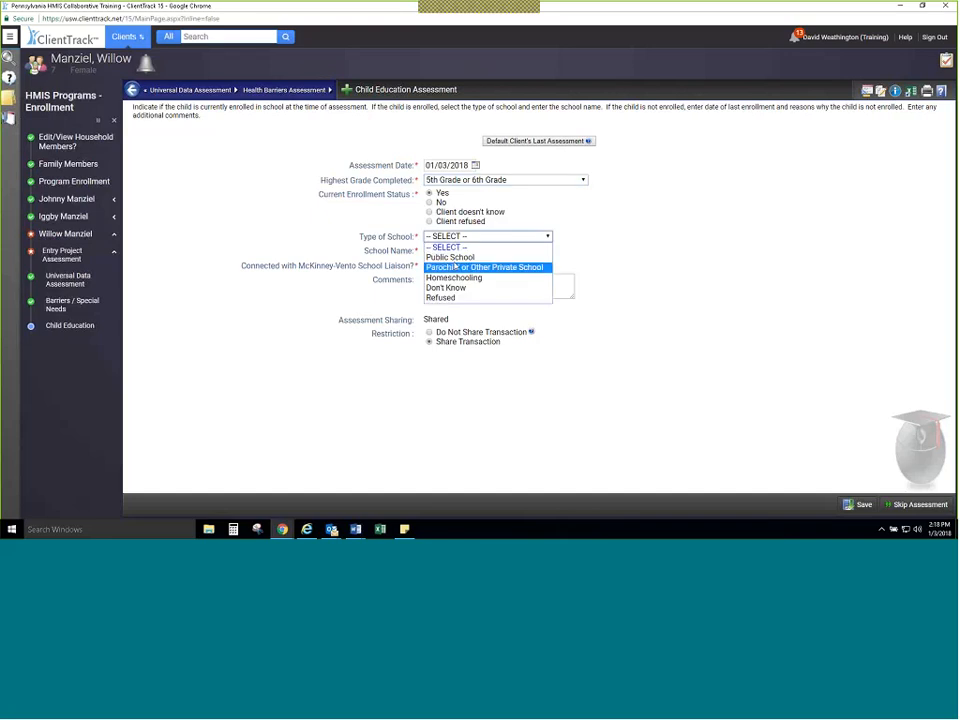
left_click(445, 255)
left_click(446, 249)
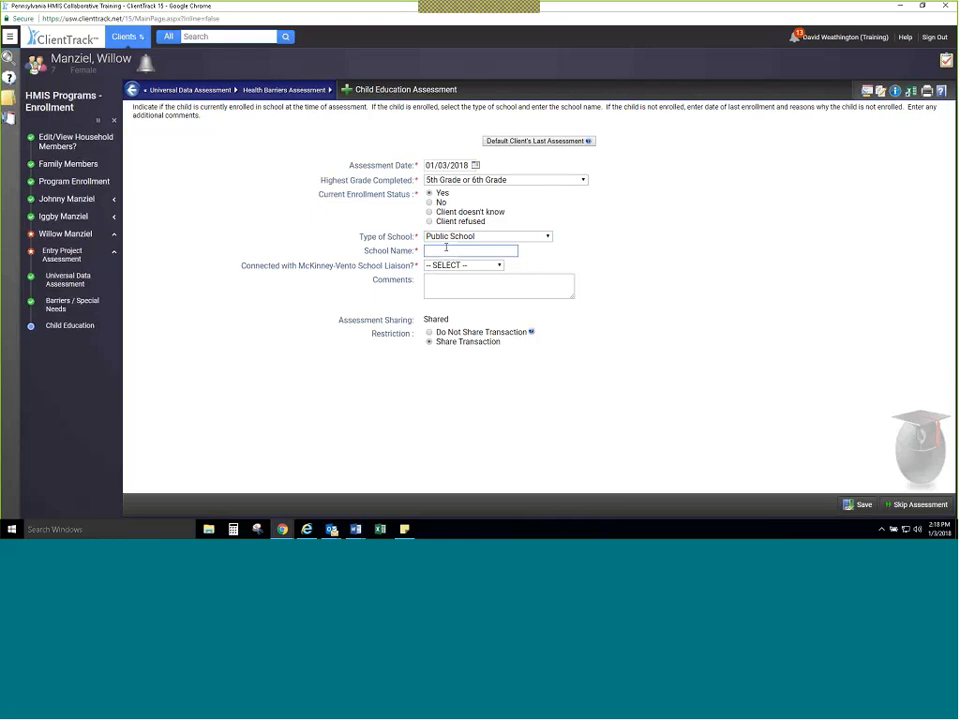
type("elementary")
key("Tab")
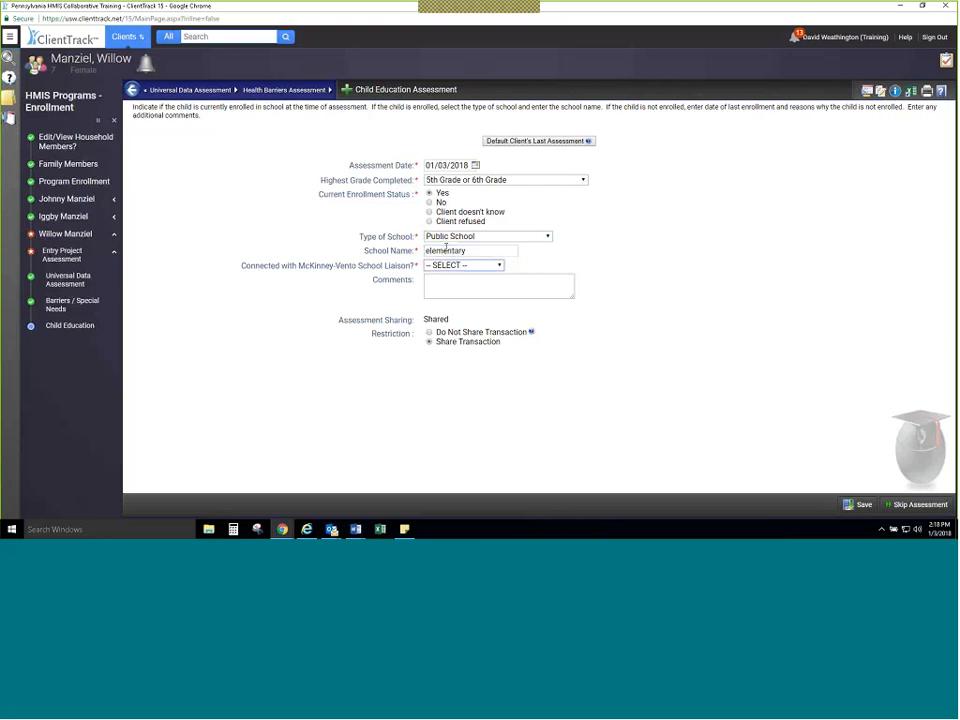
left_click(462, 288)
left_click(862, 505)
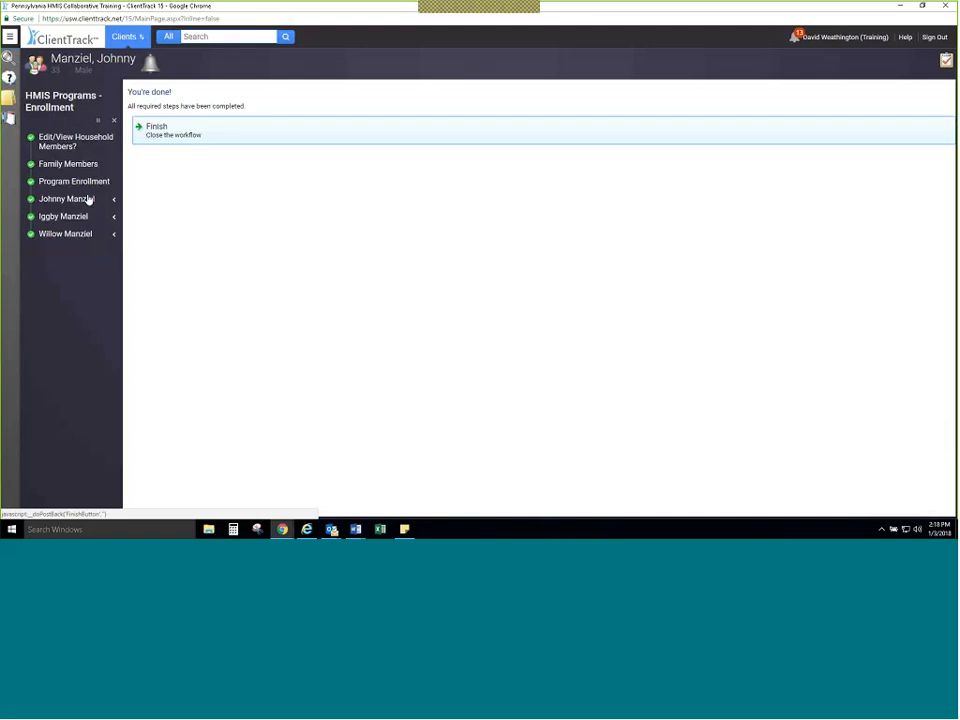
left_click(150, 131)
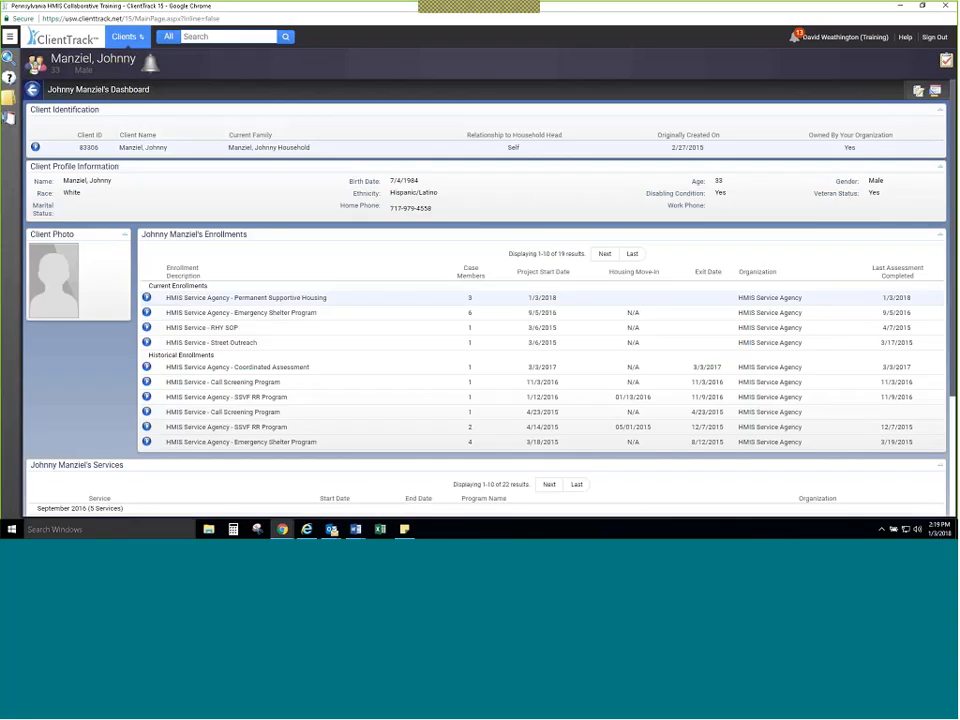
Step: Find a client by first and last name, and open the matching global client who belongs to the current client's household
mouse_move(817, 43)
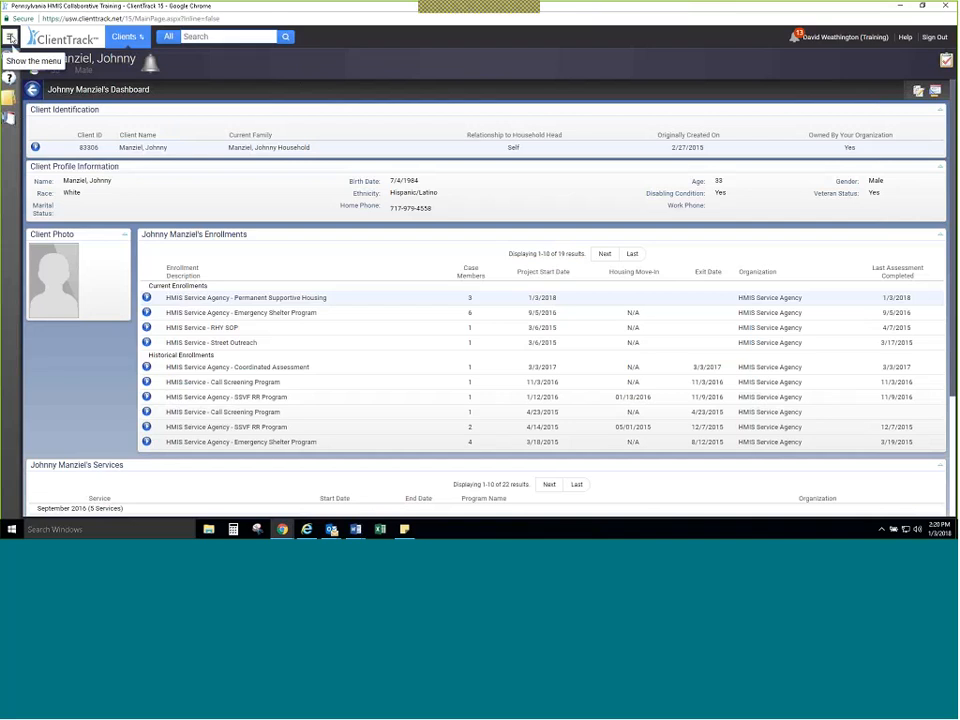
left_click(10, 37)
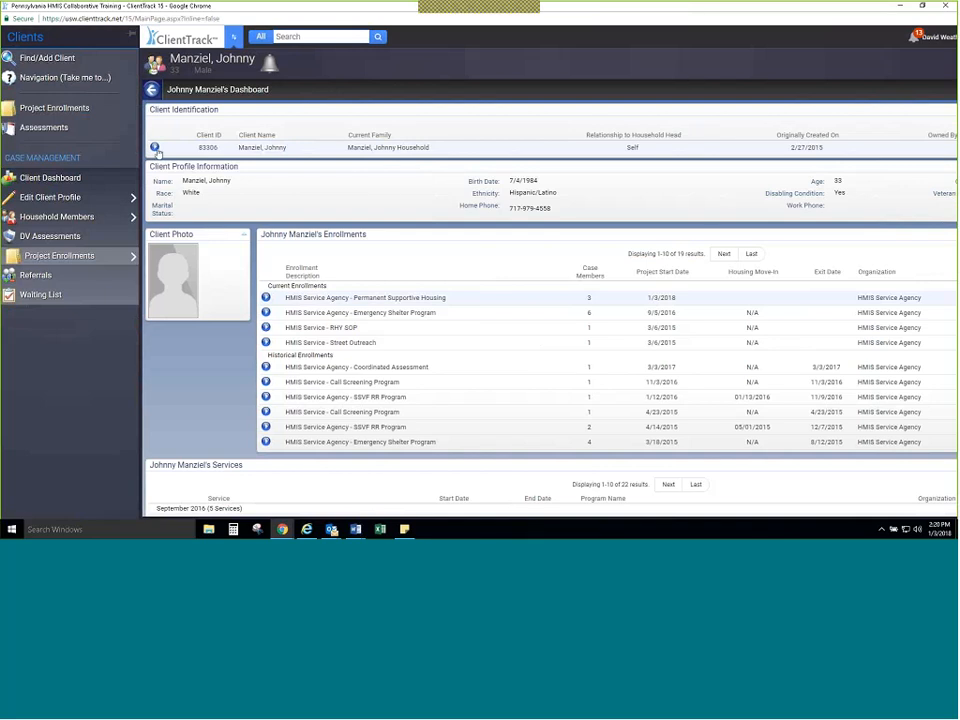
left_click(107, 62)
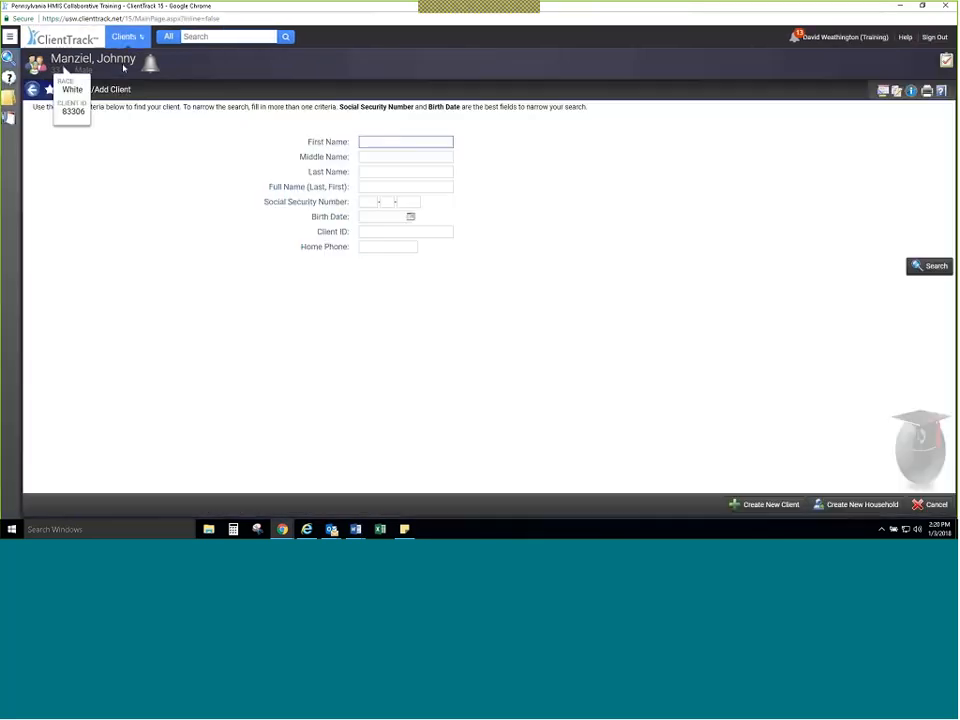
type("john")
key("Tab")
key("Tab")
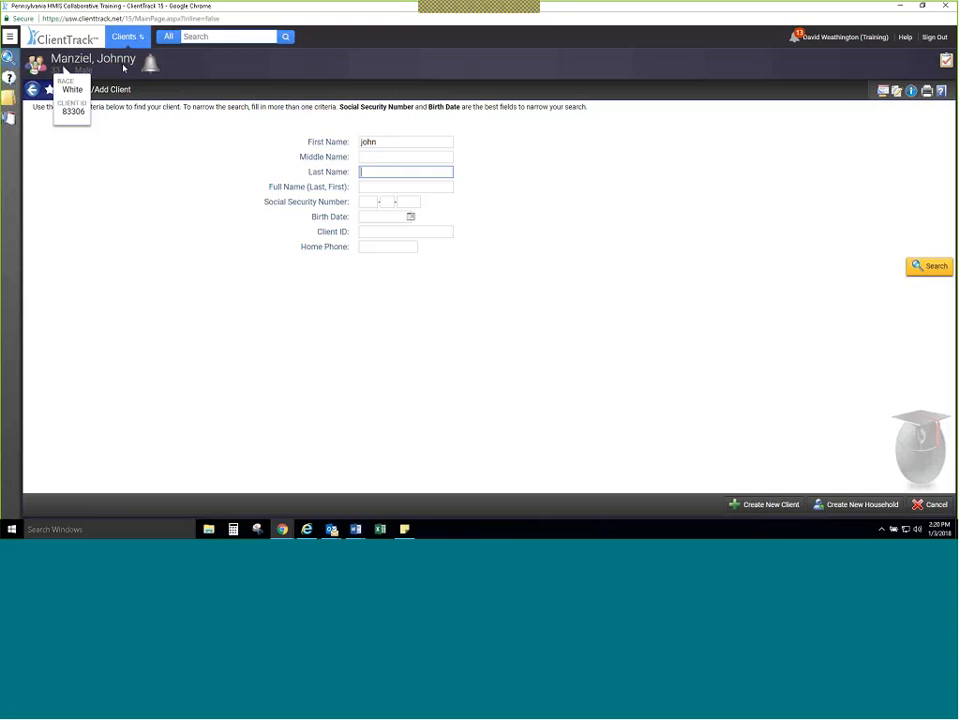
type("Smith")
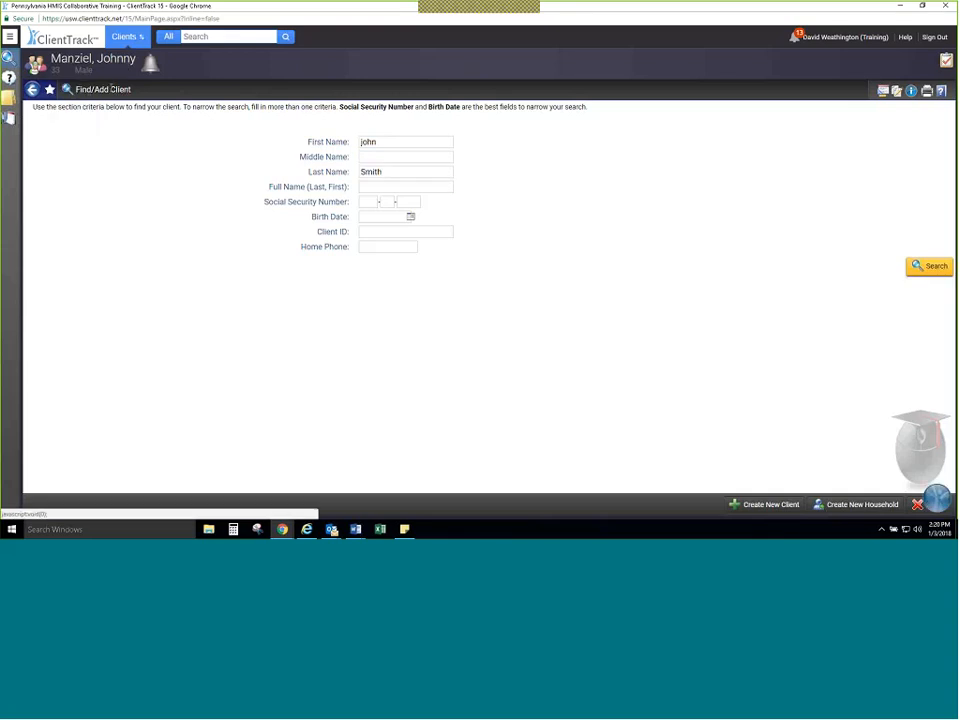
key("Return")
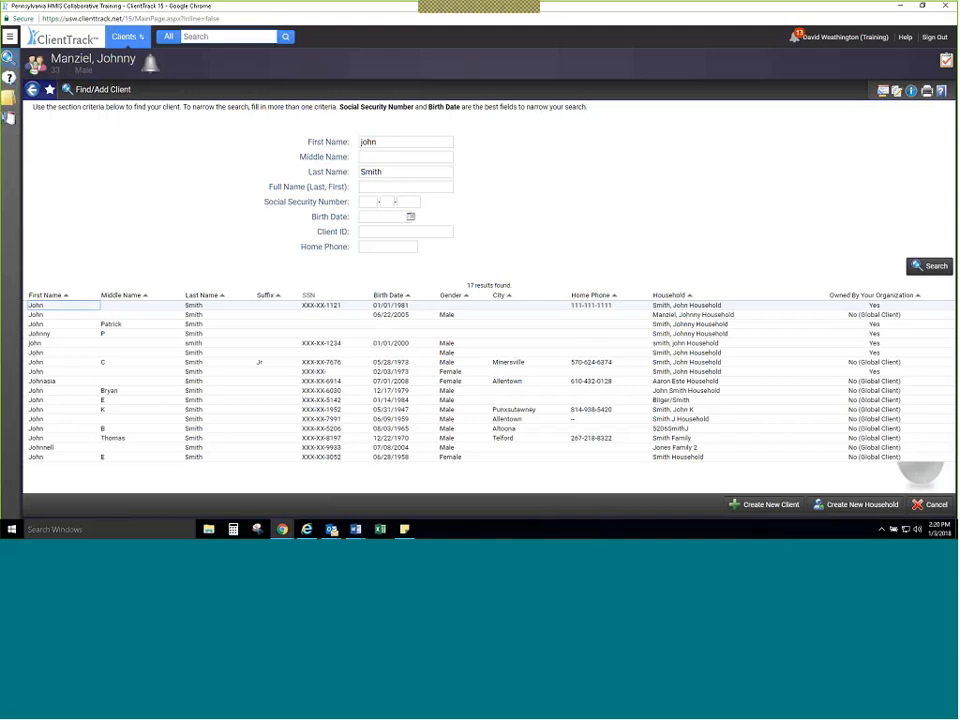
left_click(222, 320)
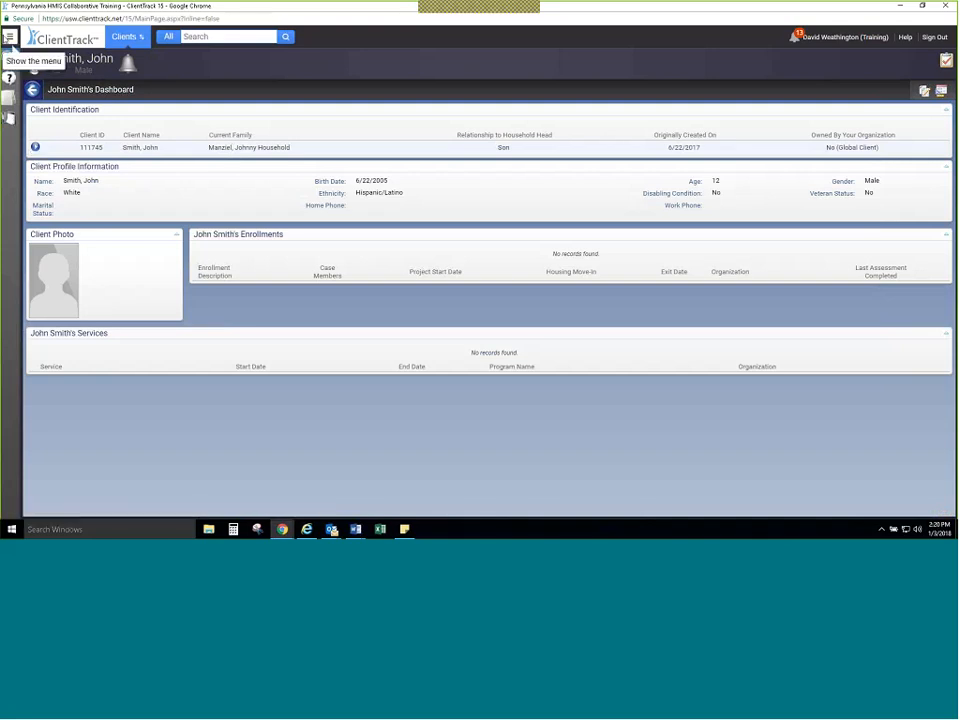
Step: Review the global client's record, import the client into the organization, and finish the import workflow
left_click(9, 37)
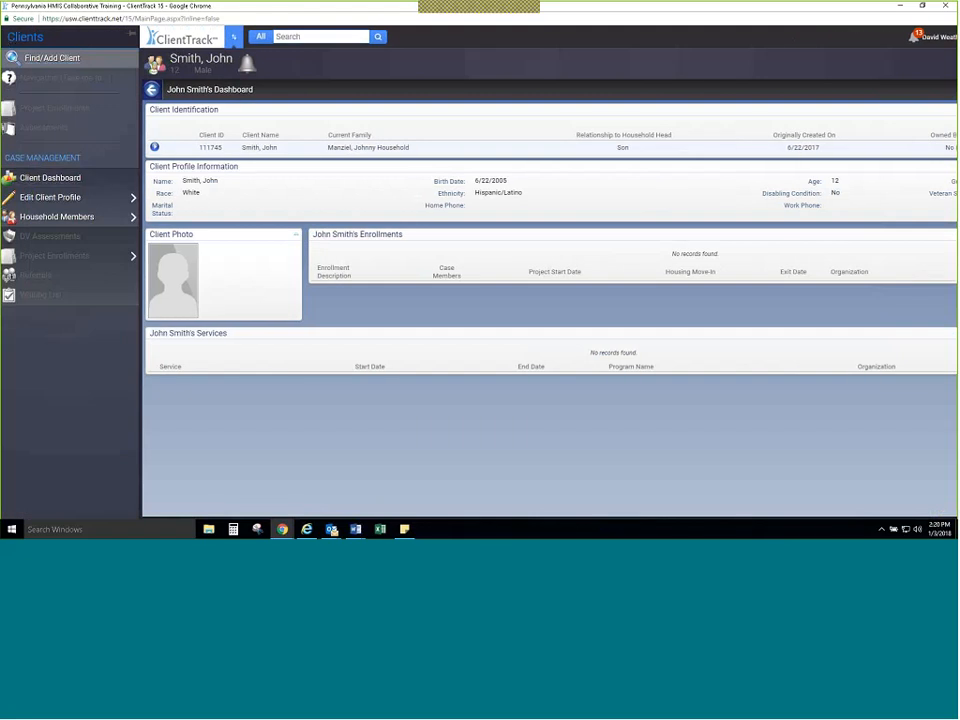
left_click(154, 147)
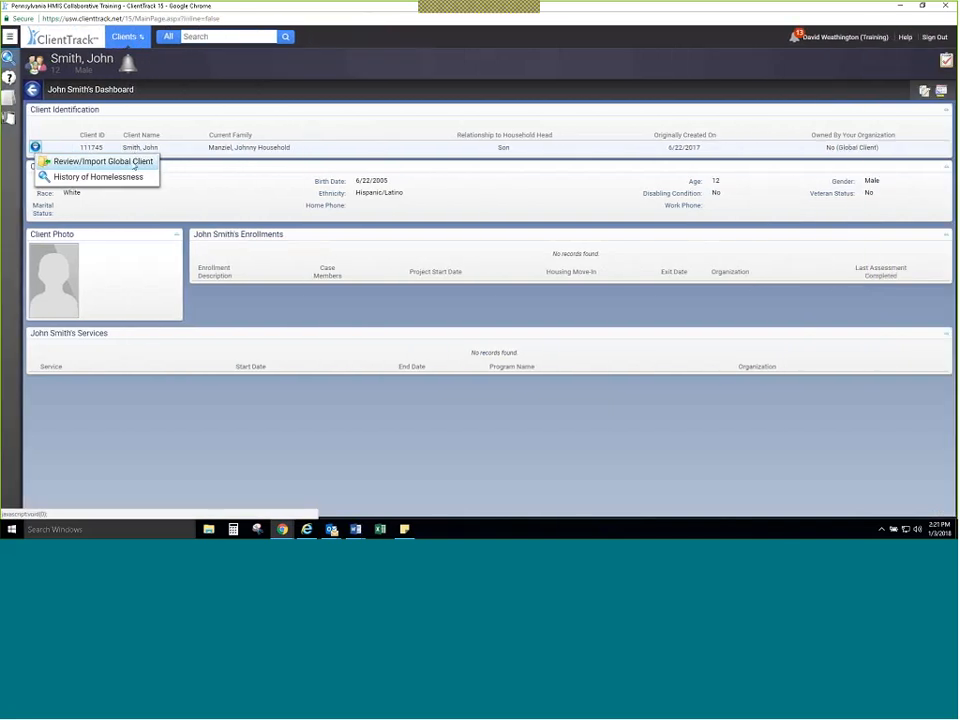
left_click(135, 164)
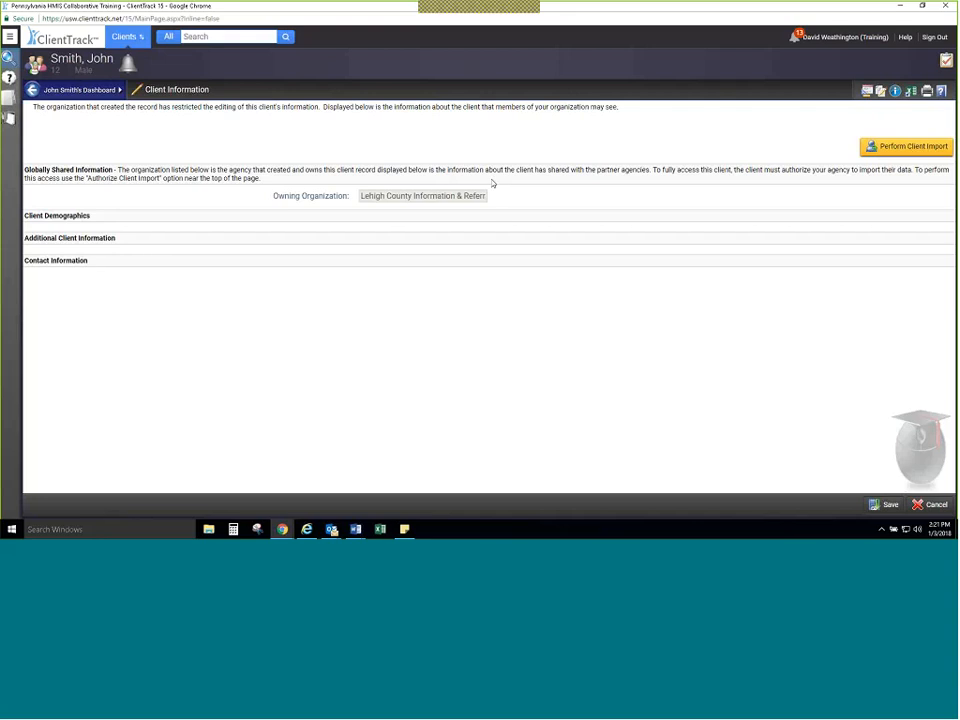
left_click(879, 149)
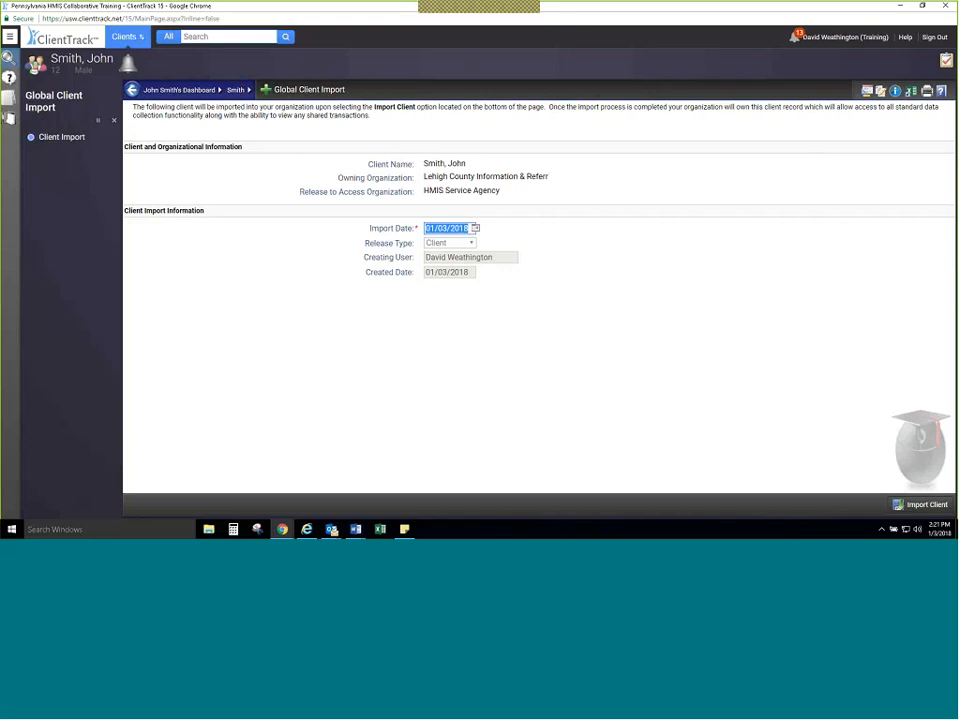
left_click(933, 505)
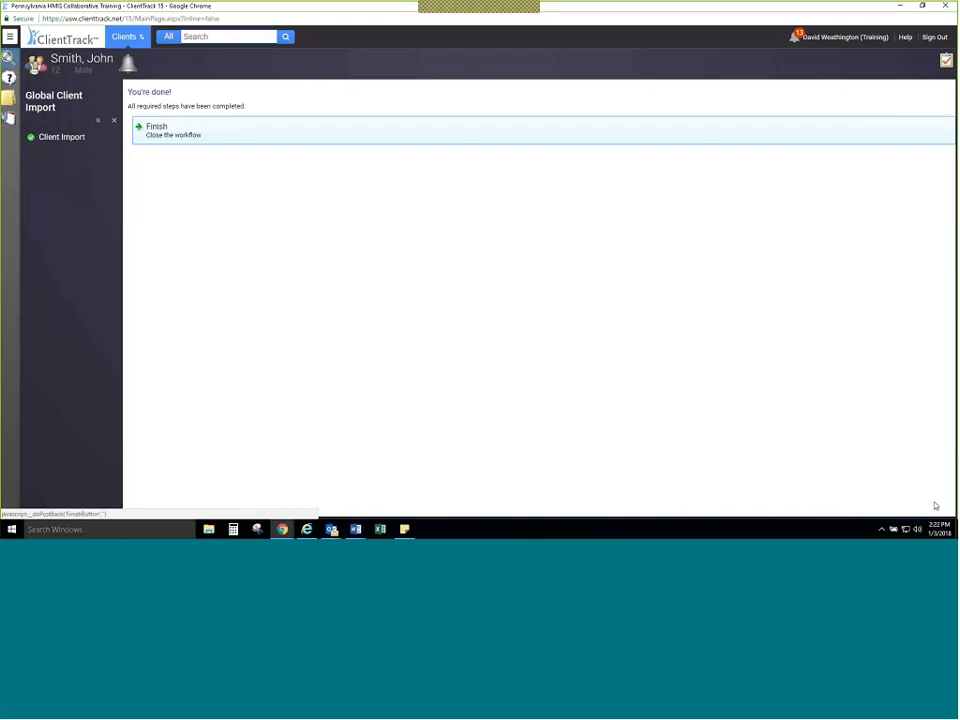
left_click(362, 130)
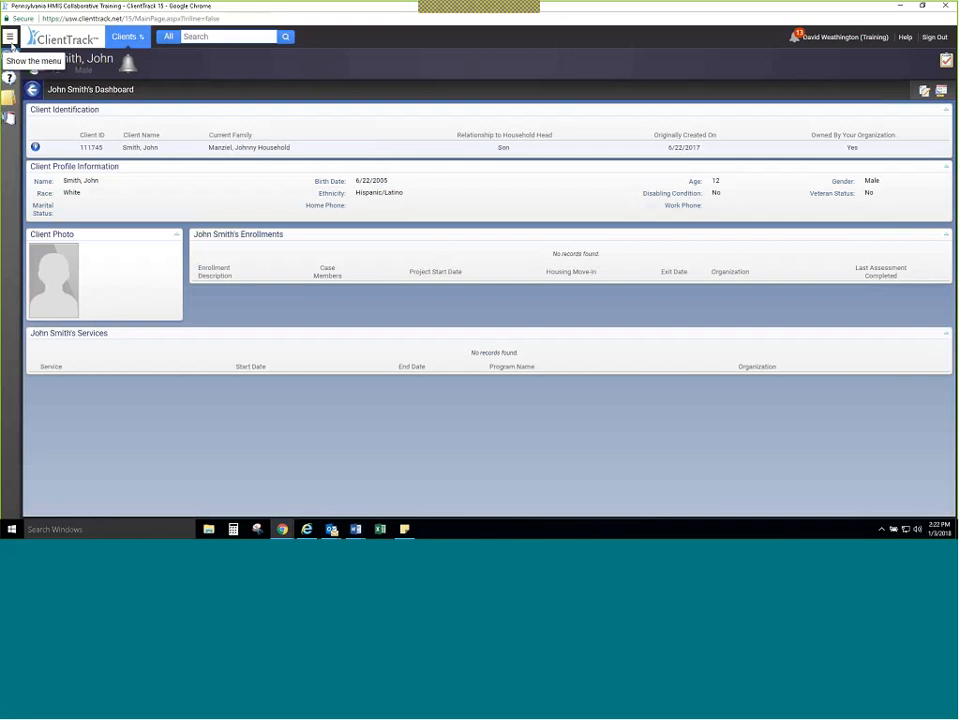
Step: Start a new project enrollment without editing household members, and save the Domestic Violence Assessment with Domestic Violence Survivor set to No
left_click(10, 37)
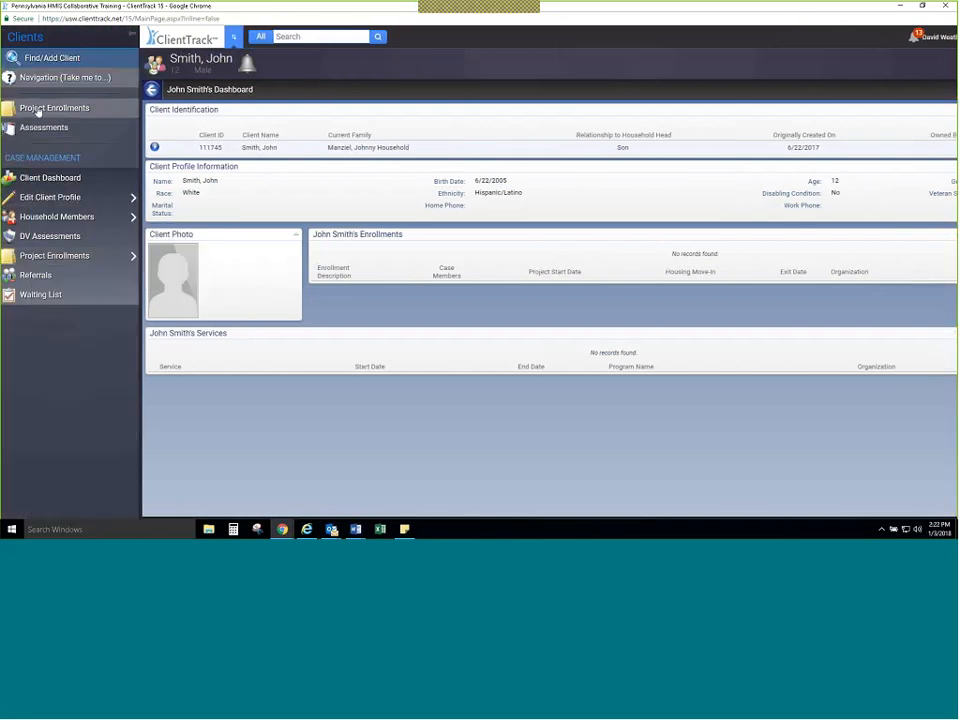
left_click(37, 109)
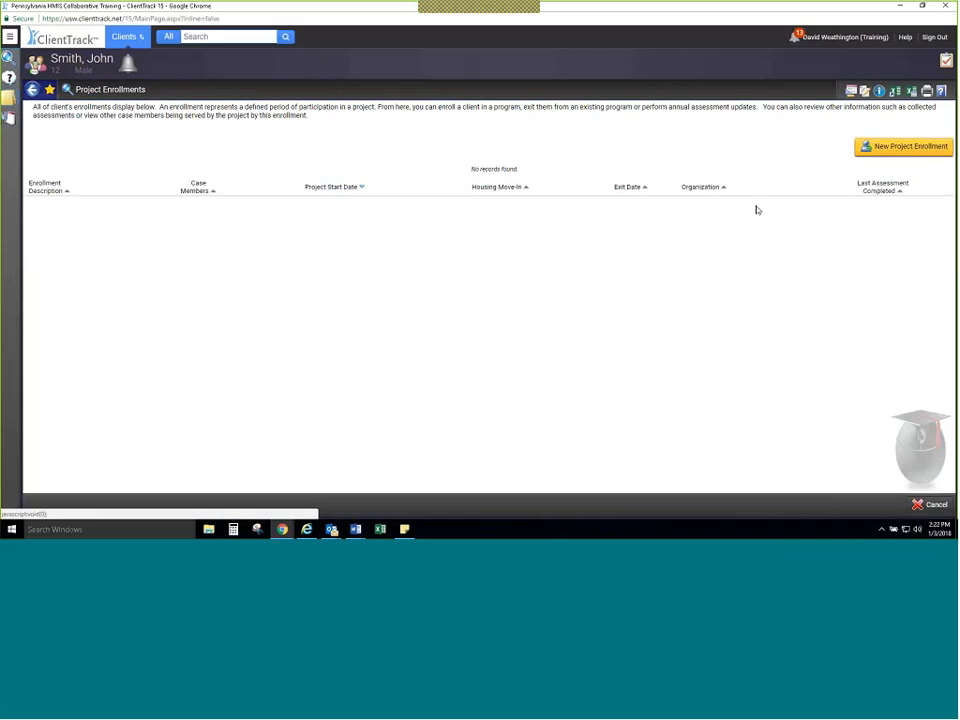
left_click(877, 150)
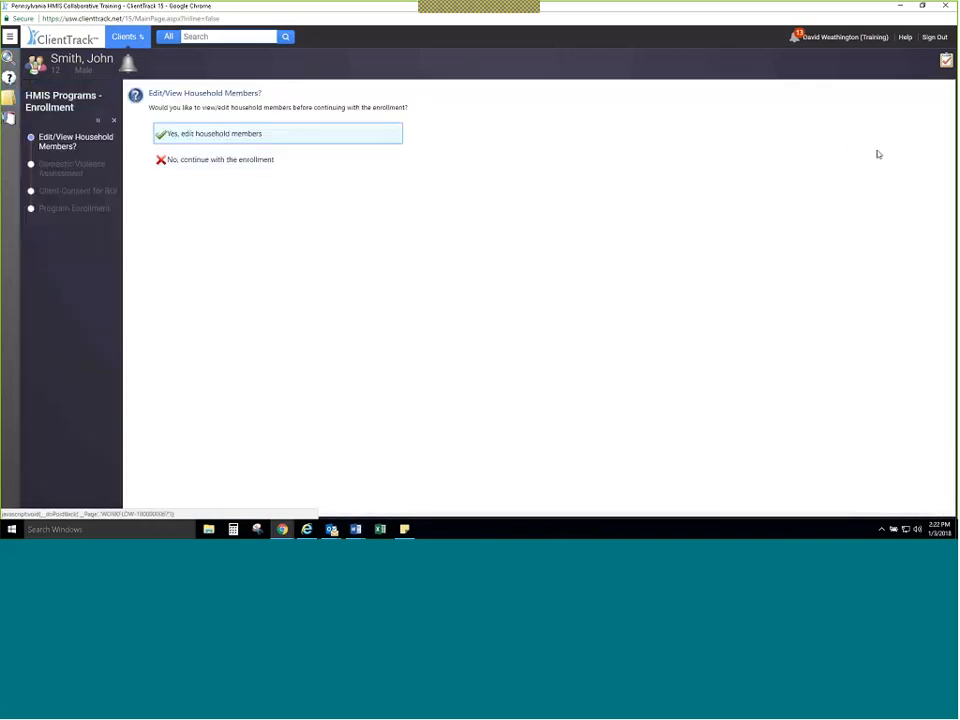
left_click(290, 162)
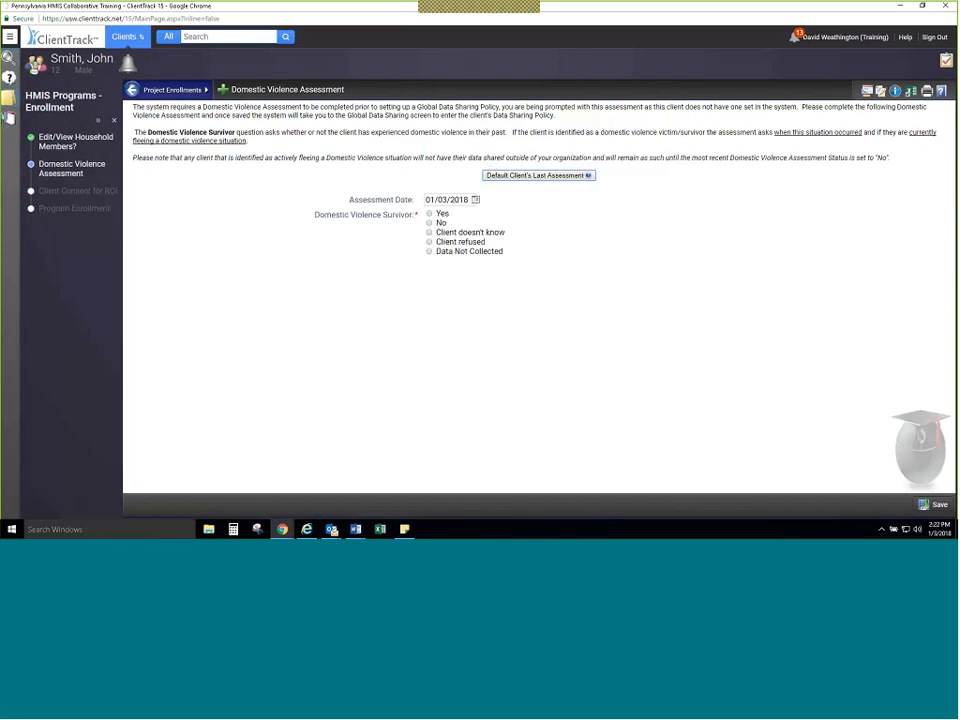
left_click(430, 223)
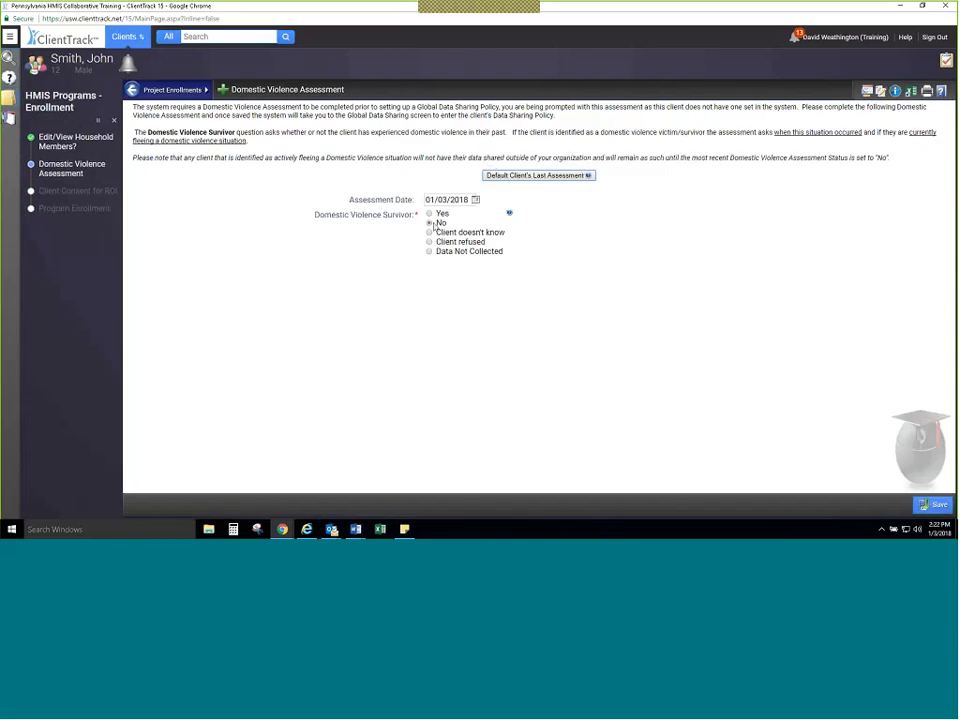
left_click(930, 504)
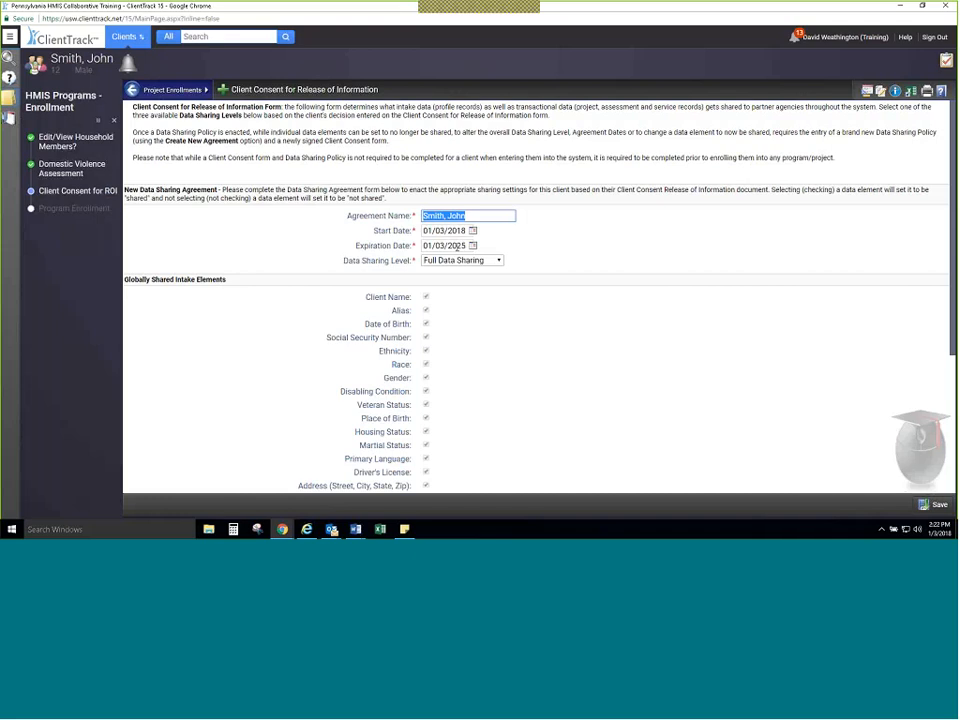
Step: Set the consent form to Partial Data Sharing, exclude Gender, Veteran Status, Martial Status and Project Services, and mark the agreement as signed
scroll(457, 245, "down", 2)
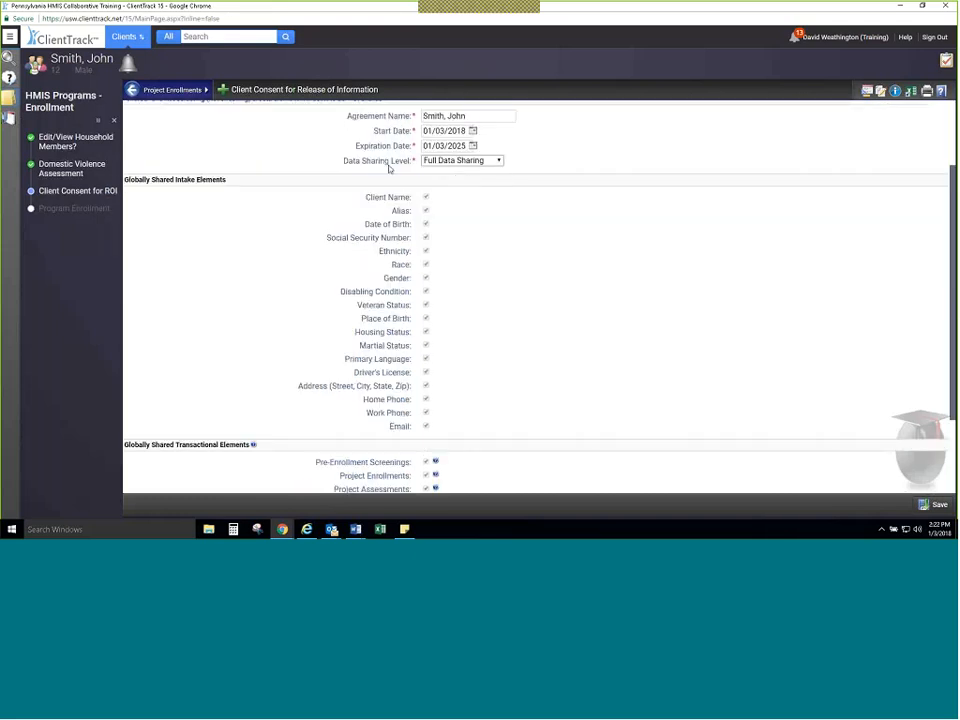
left_click(490, 161)
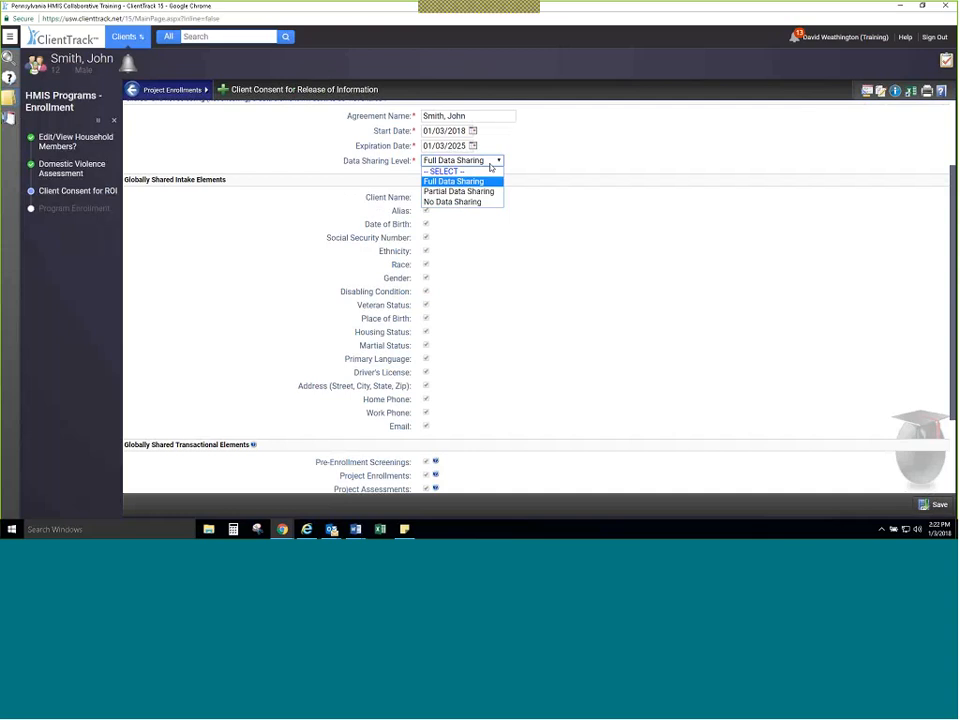
left_click(484, 191)
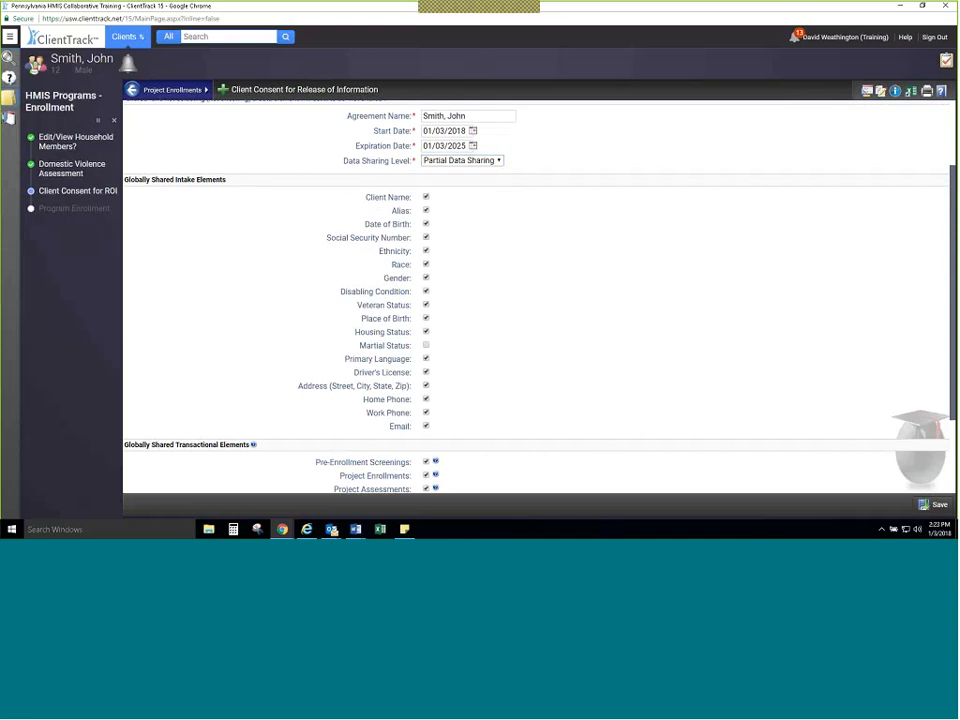
scroll(369, 407, "down", 1)
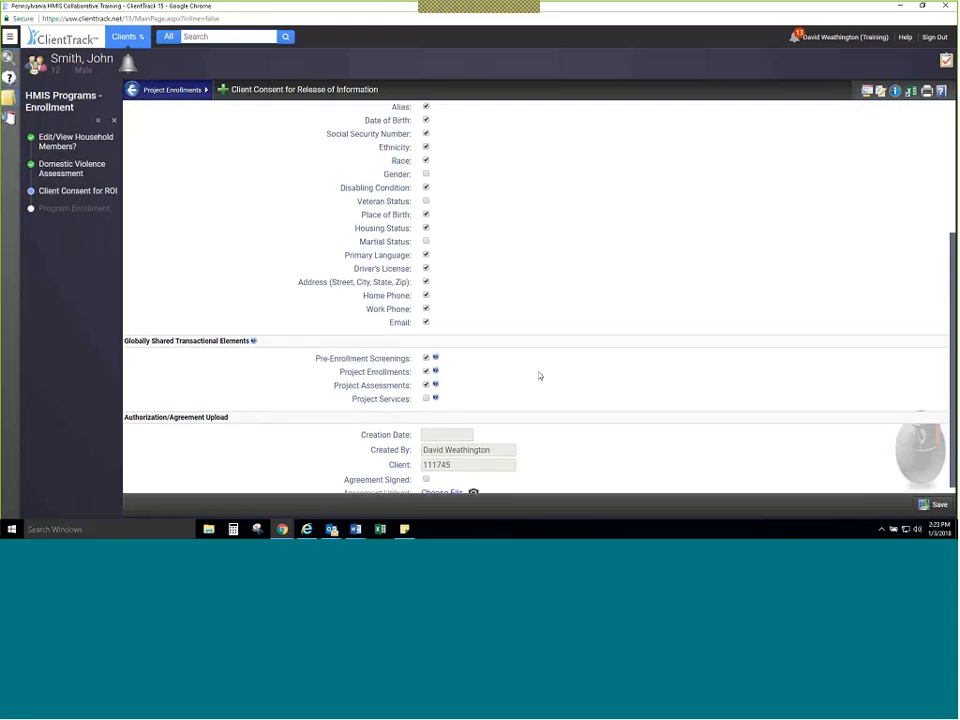
scroll(557, 375, "up", 2)
scroll(514, 394, "down", 4)
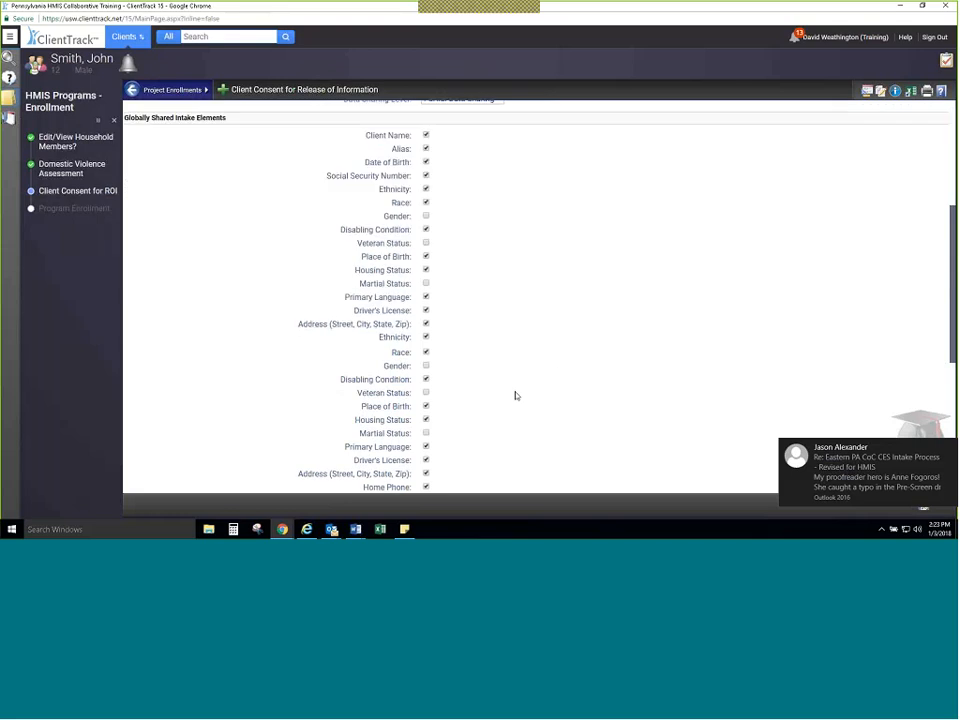
left_click(426, 472)
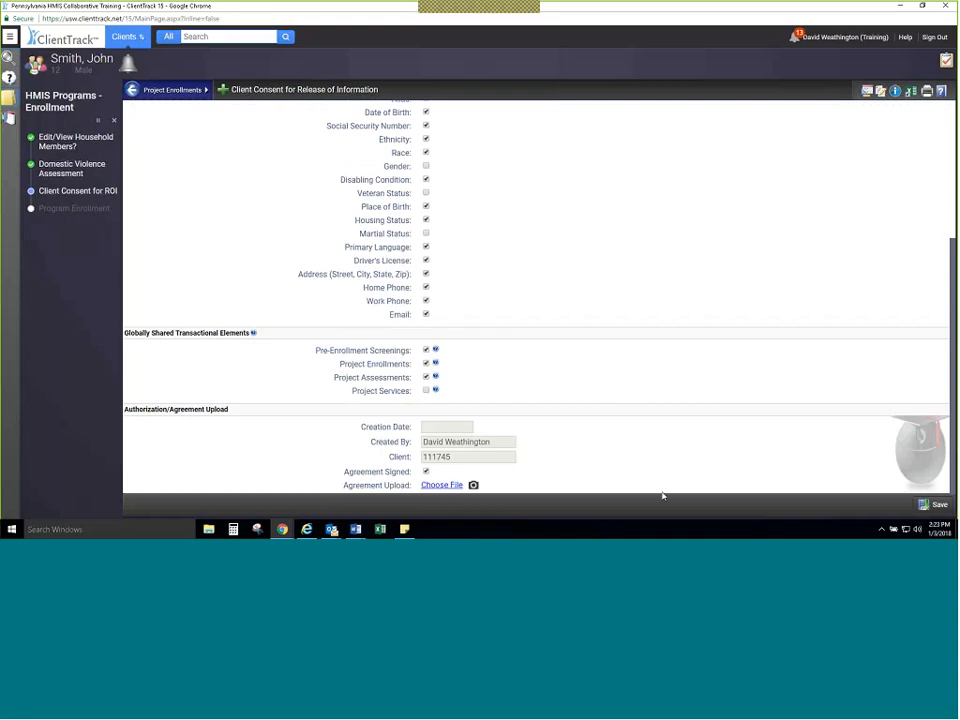
Step: Set the Data Sharing Level to No Data Sharing and review the shared intake and transactional elements
scroll(586, 433, "up", 3)
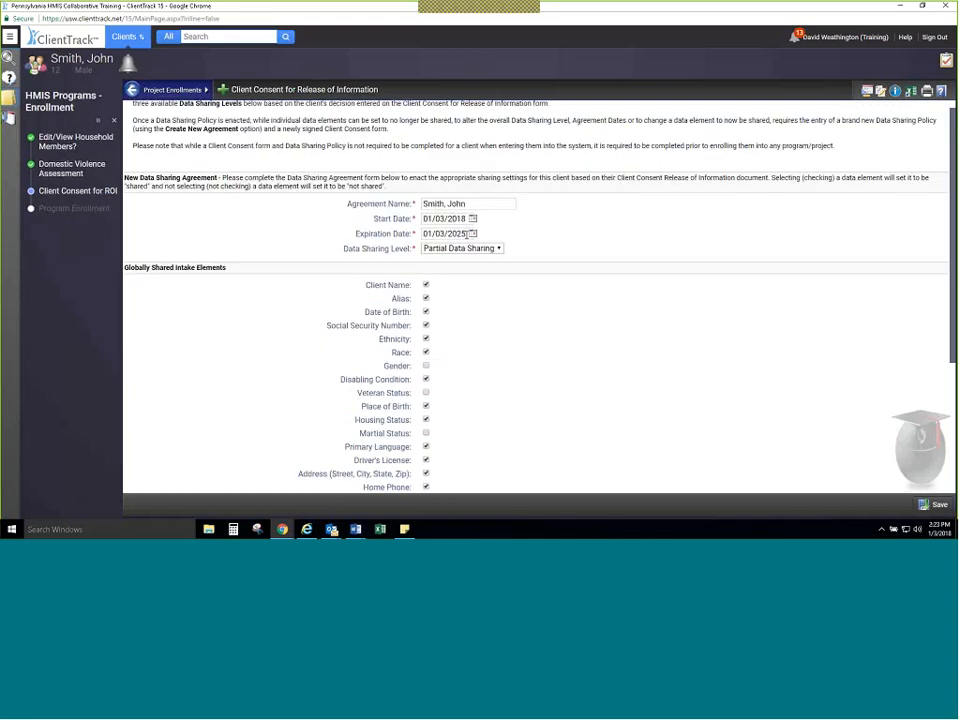
left_click(461, 248)
left_click(453, 290)
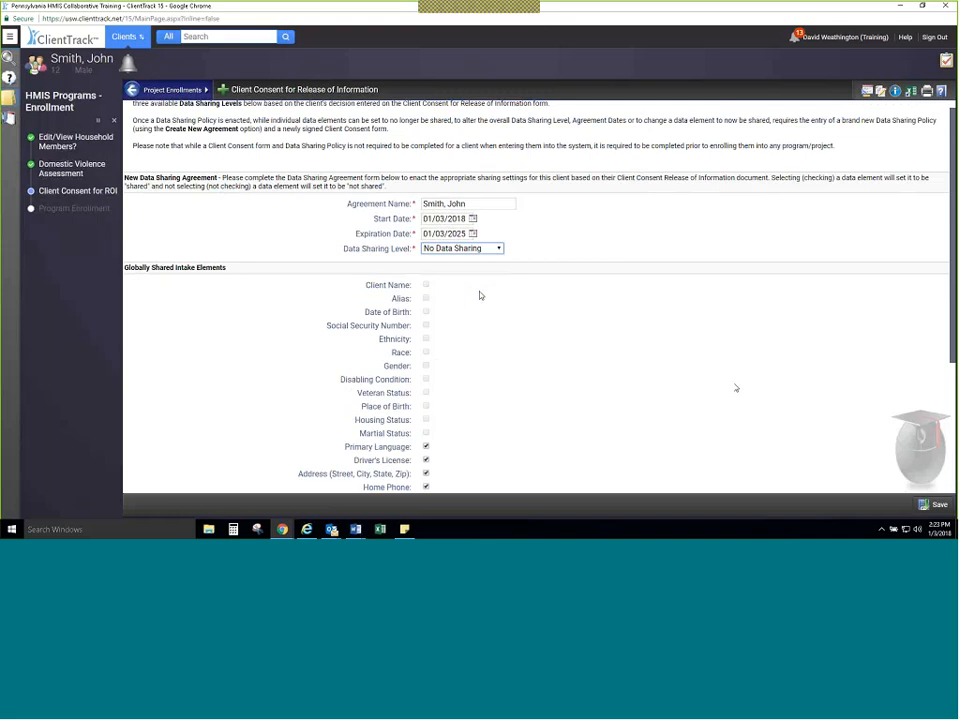
scroll(484, 320, "down", 3)
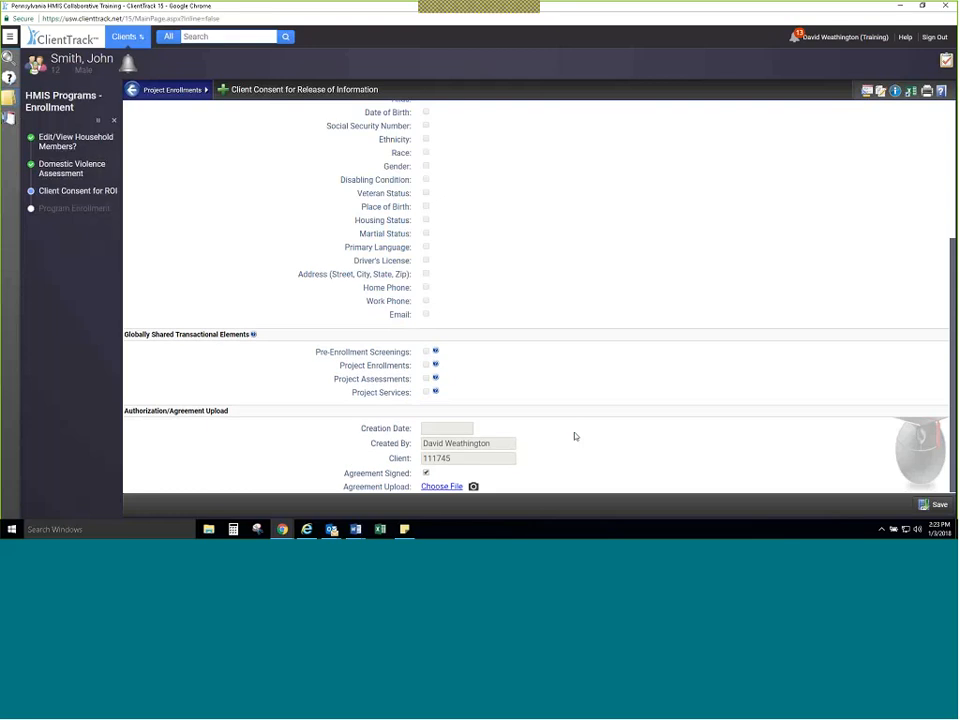
Step: Set the Data Sharing Level to share all globally shared intake and transactional elements, and save the consent form
scroll(575, 436, "up", 5)
left_click(491, 260)
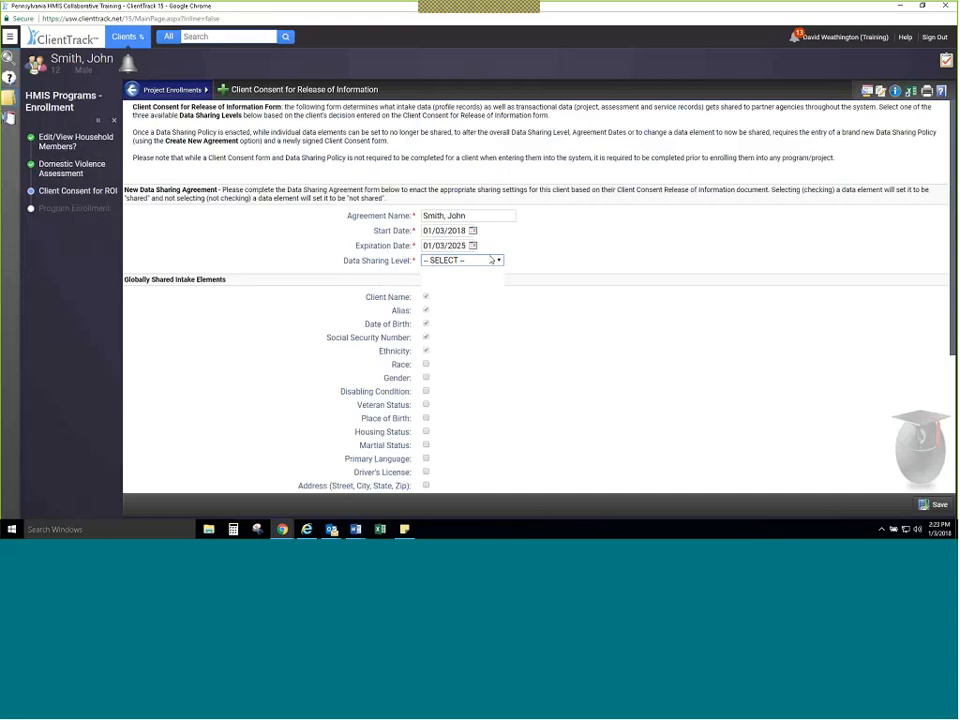
scroll(540, 300, "down", 5)
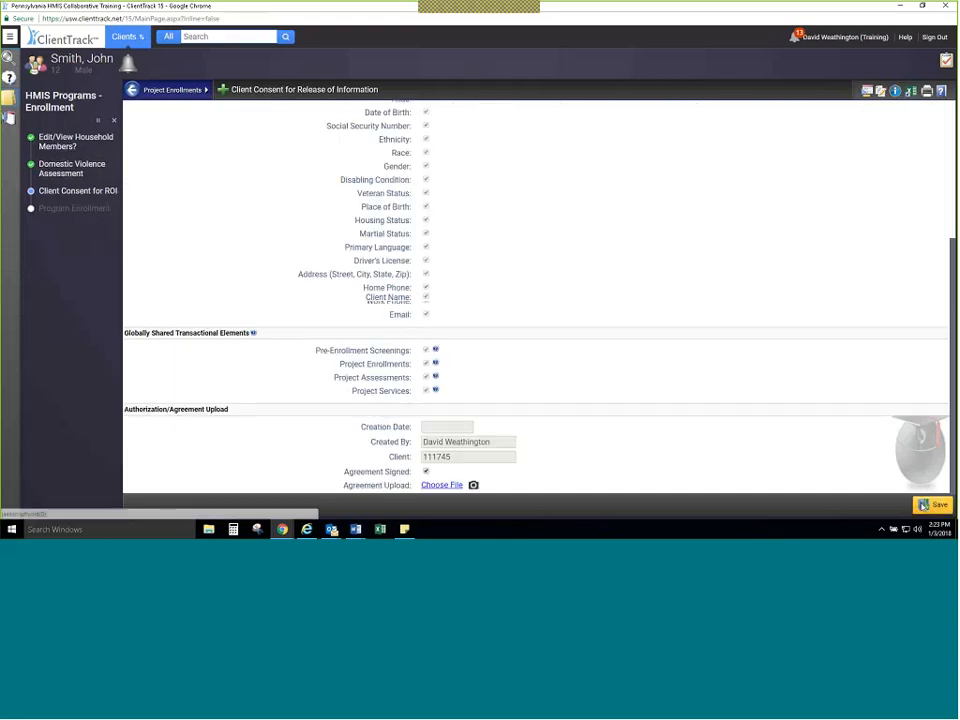
left_click(937, 504)
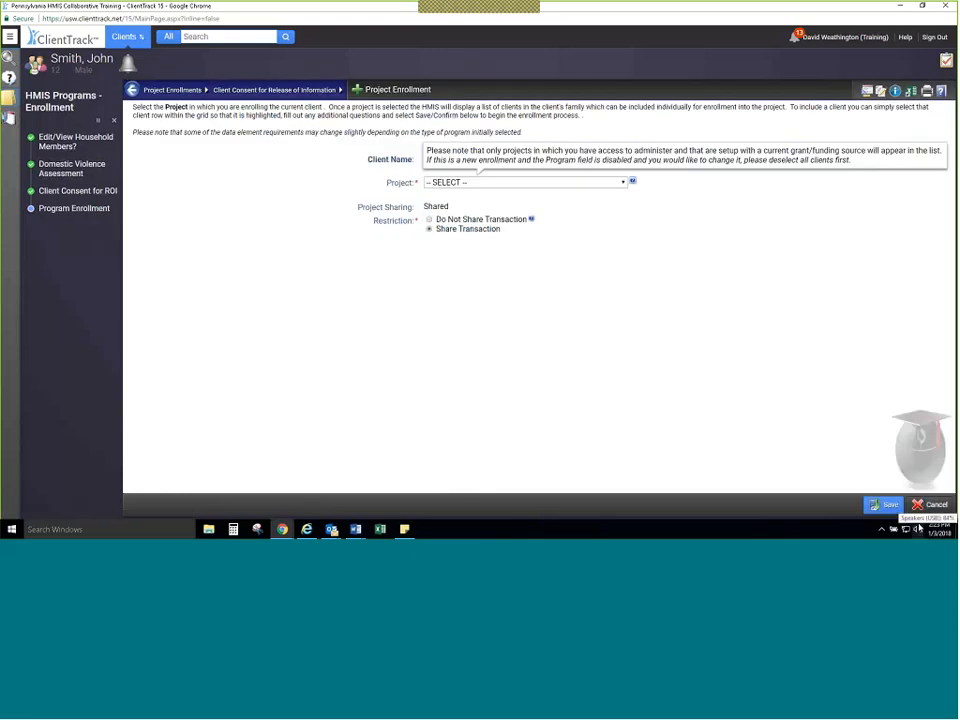
Step: Choose HMIS Service - RHY BCP Shelter as the enrollment project, then cancel the enrollment workflow
left_click(490, 182)
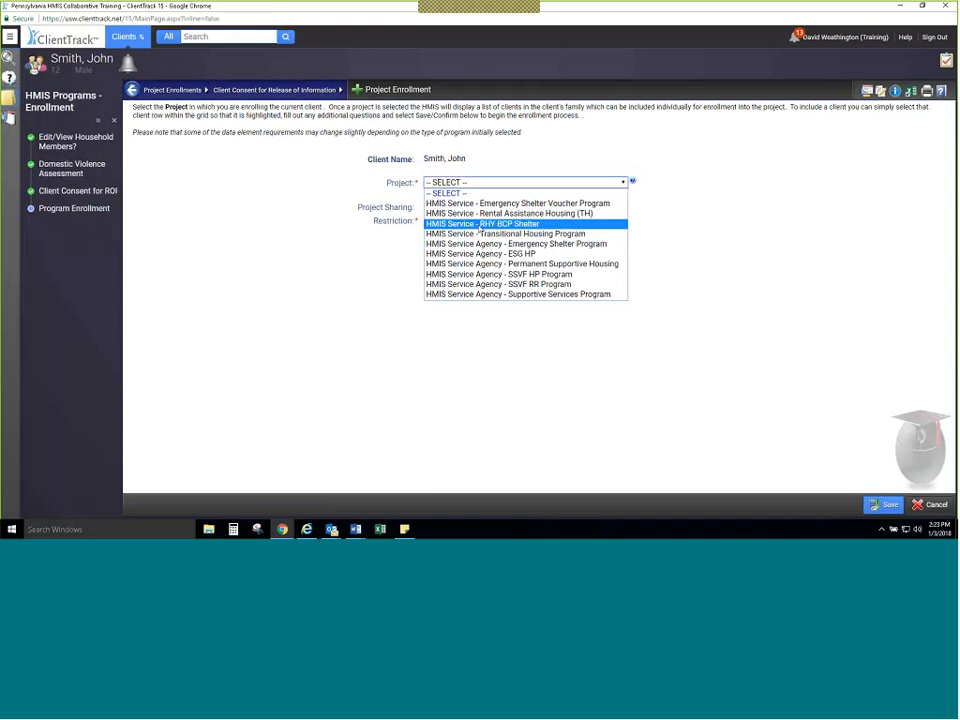
left_click(480, 225)
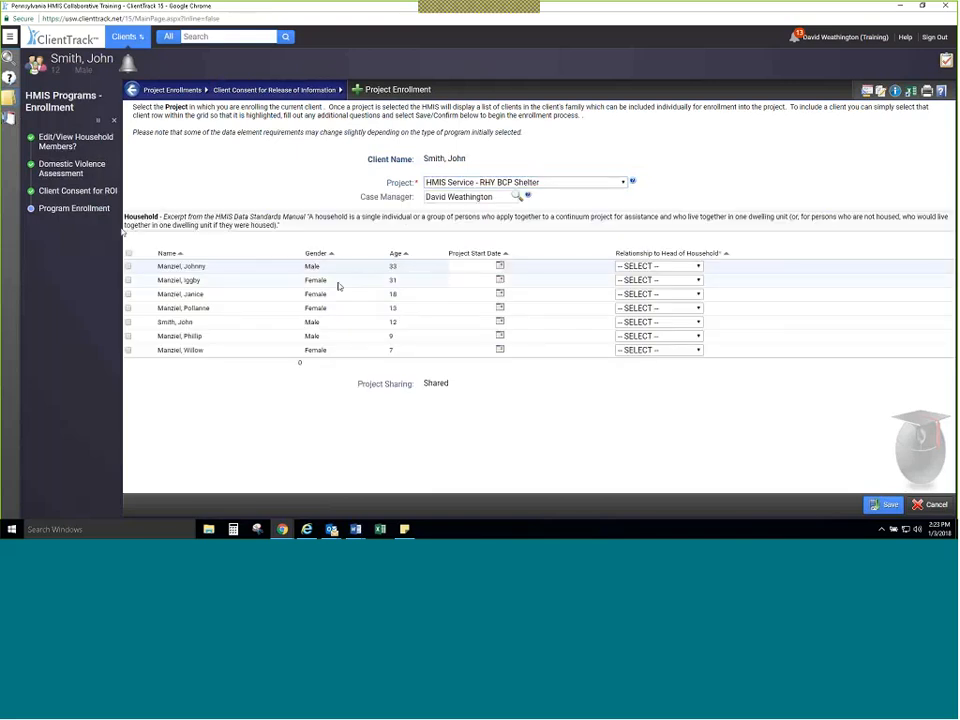
left_click(115, 120)
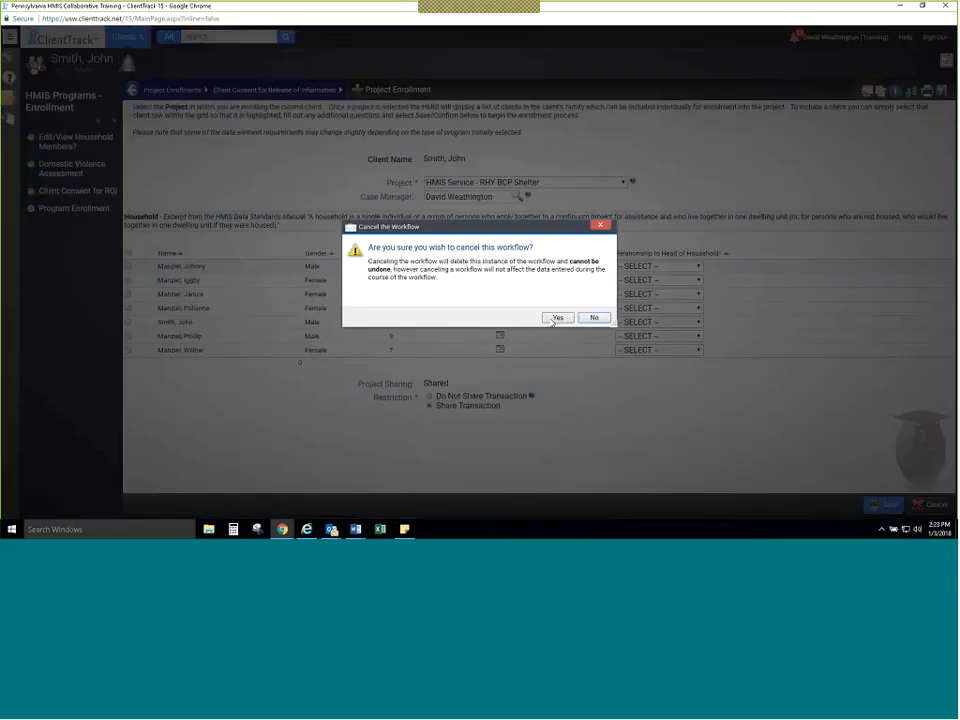
left_click(553, 318)
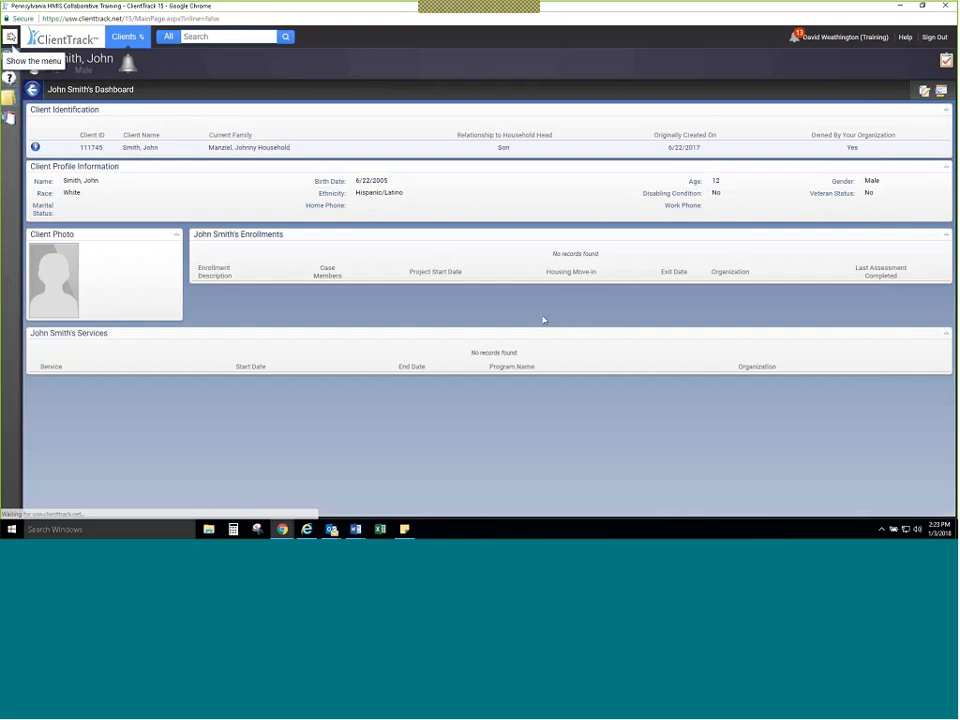
Step: Find the head of household by first name and partial last name, and open that client's dashboard
left_click(10, 58)
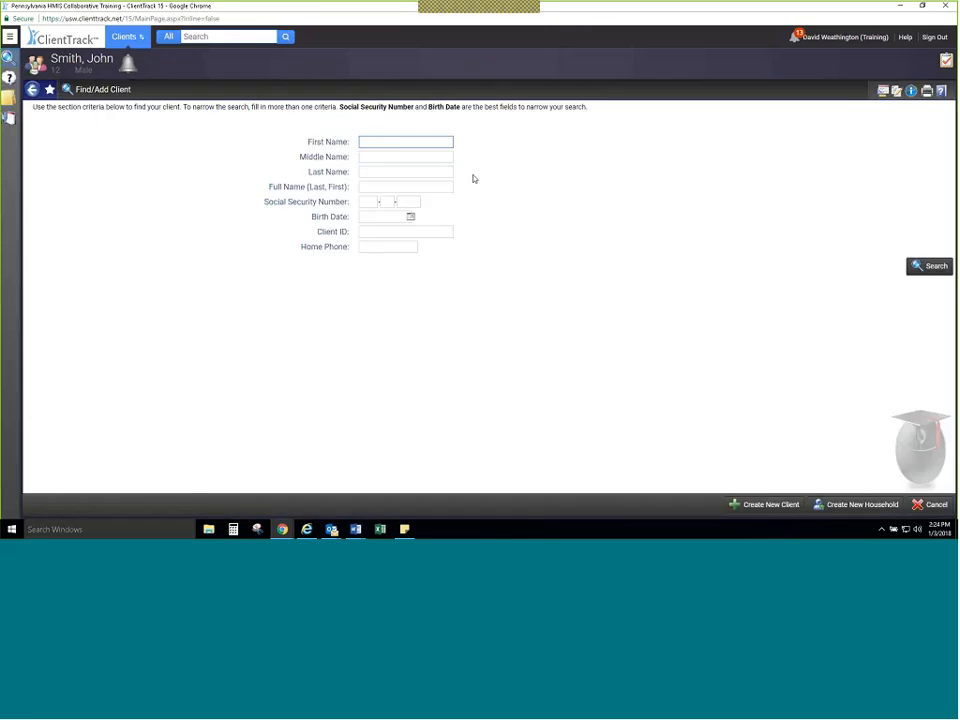
type("johnny")
key("Tab")
key("Tab")
type("M")
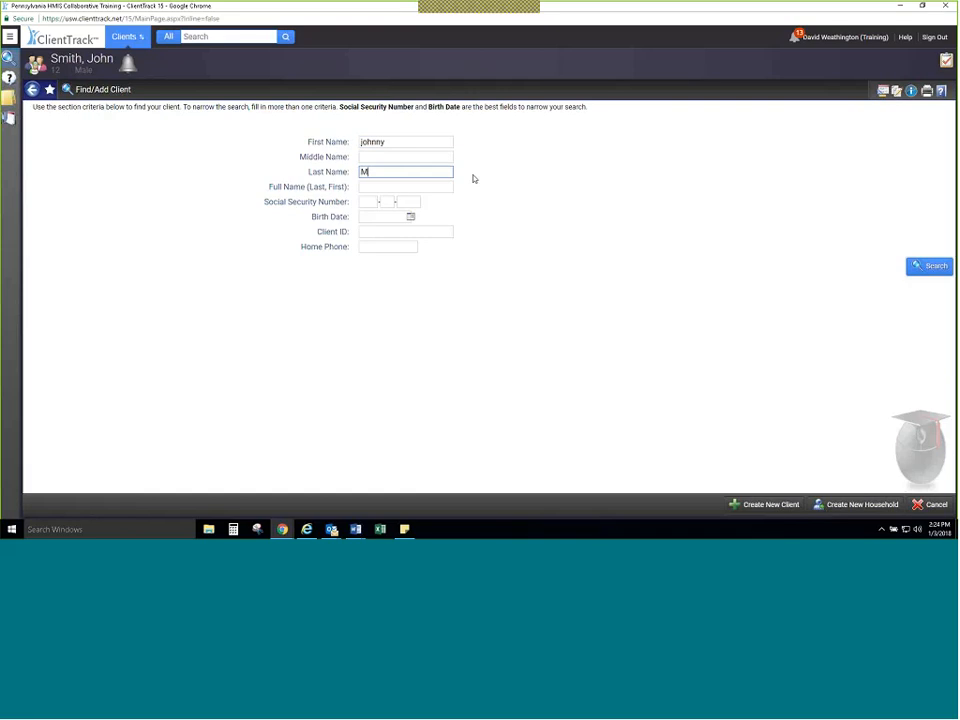
key("Return")
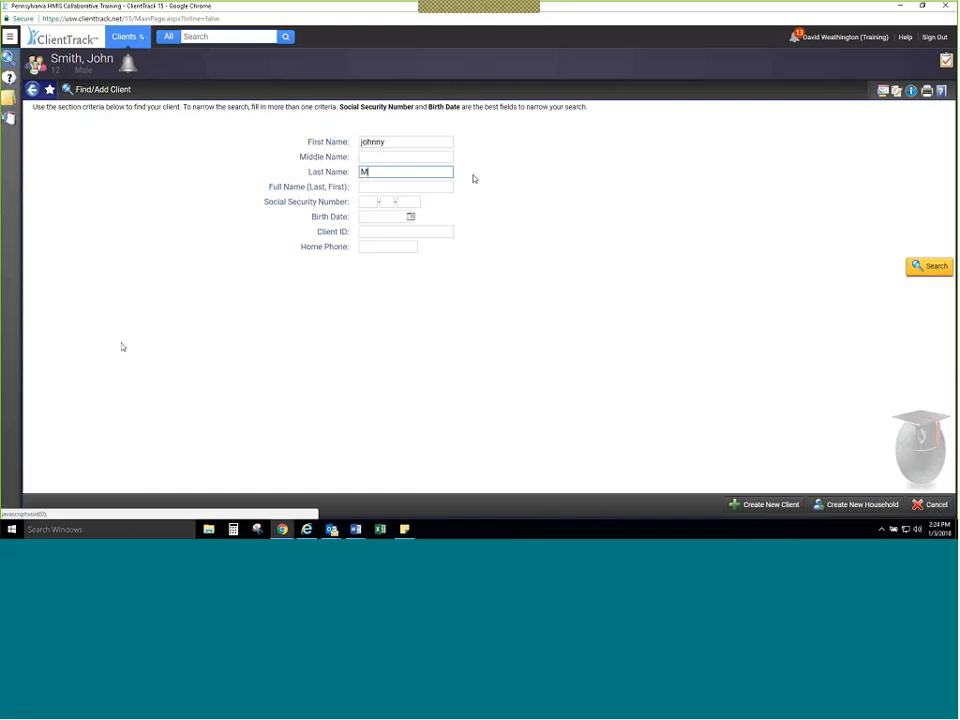
type("an")
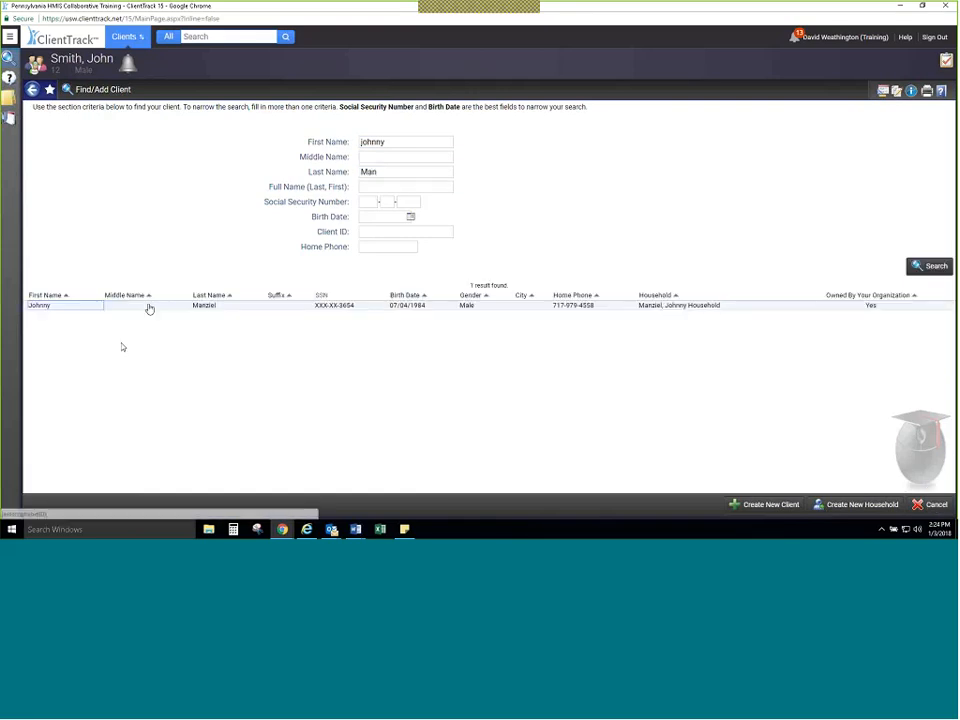
left_click(149, 309)
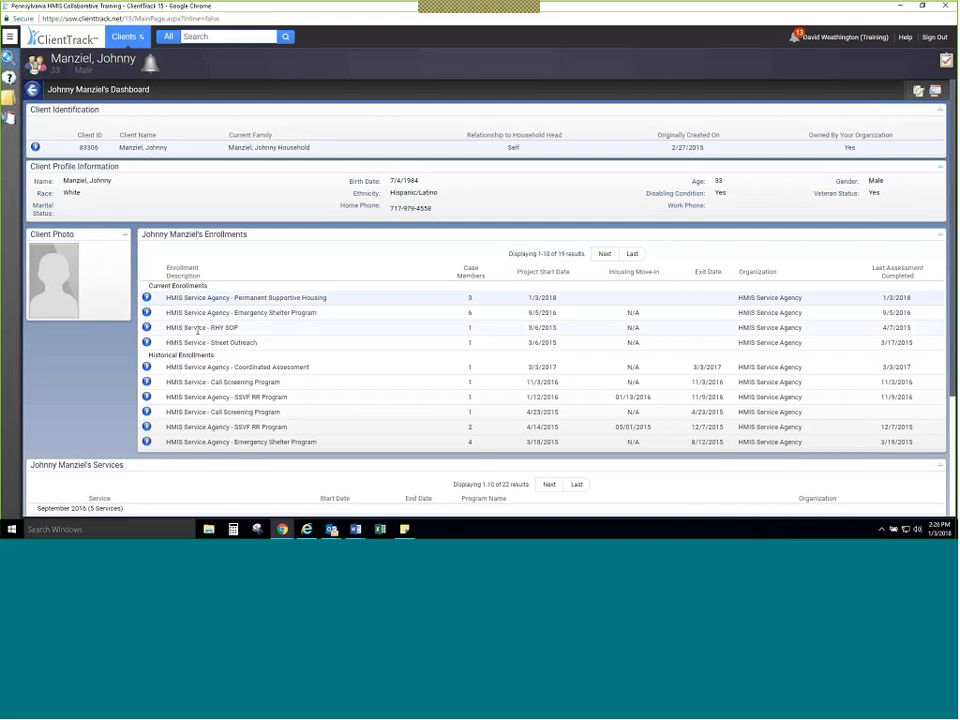
Step: Edit the current HMIS Service Agency - Permanent Supportive Housing enrollment, setting the head of household's project start date to 01/03/2017
scroll(198, 330, "down", 1)
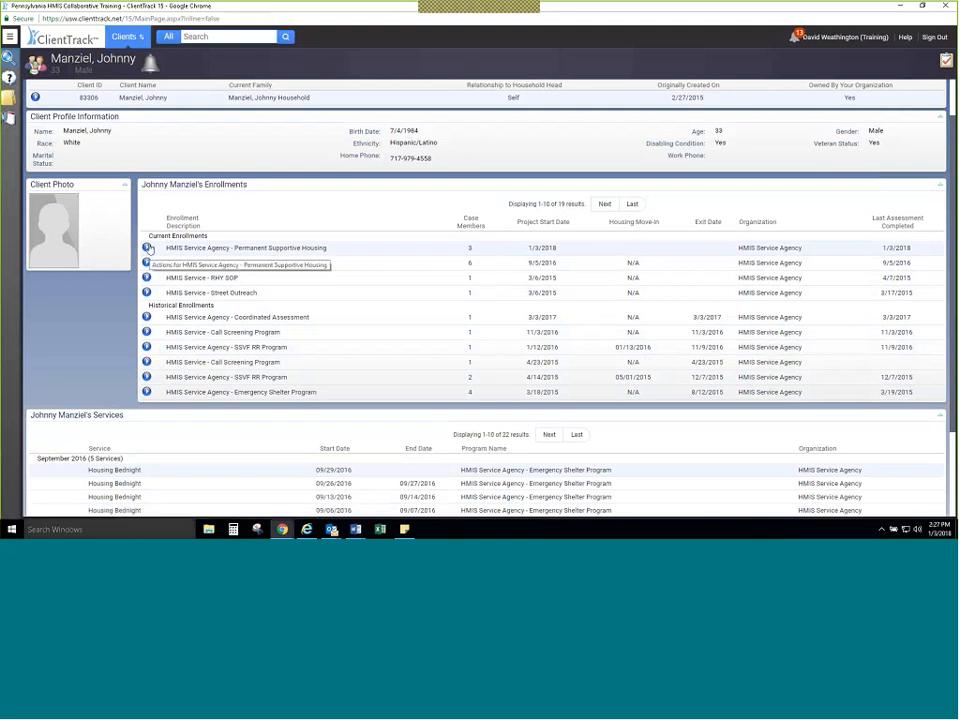
left_click(9, 36)
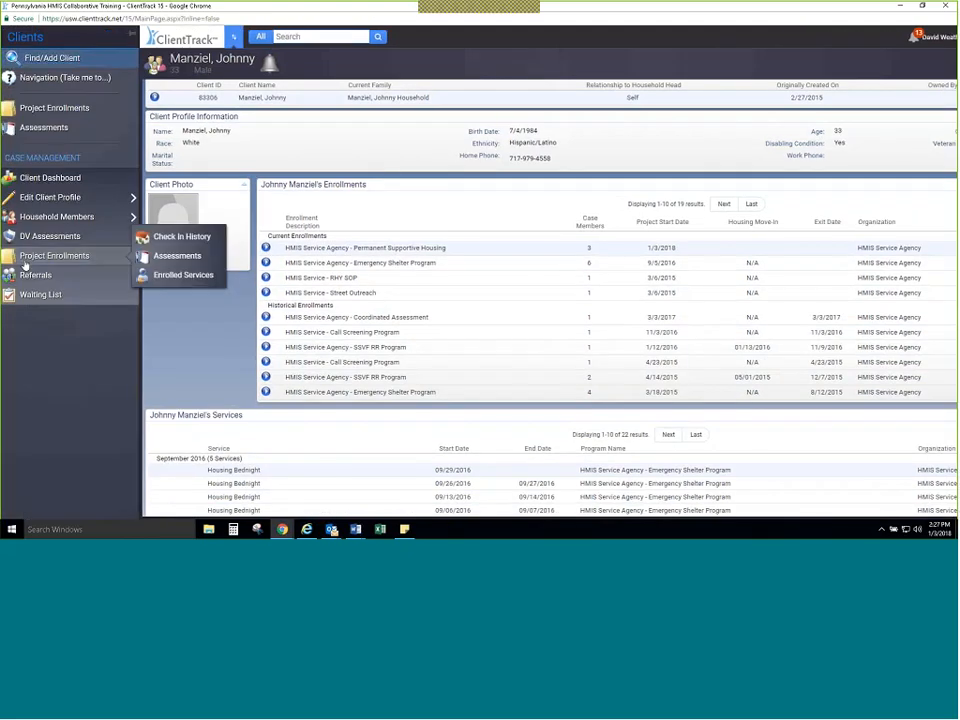
left_click(27, 260)
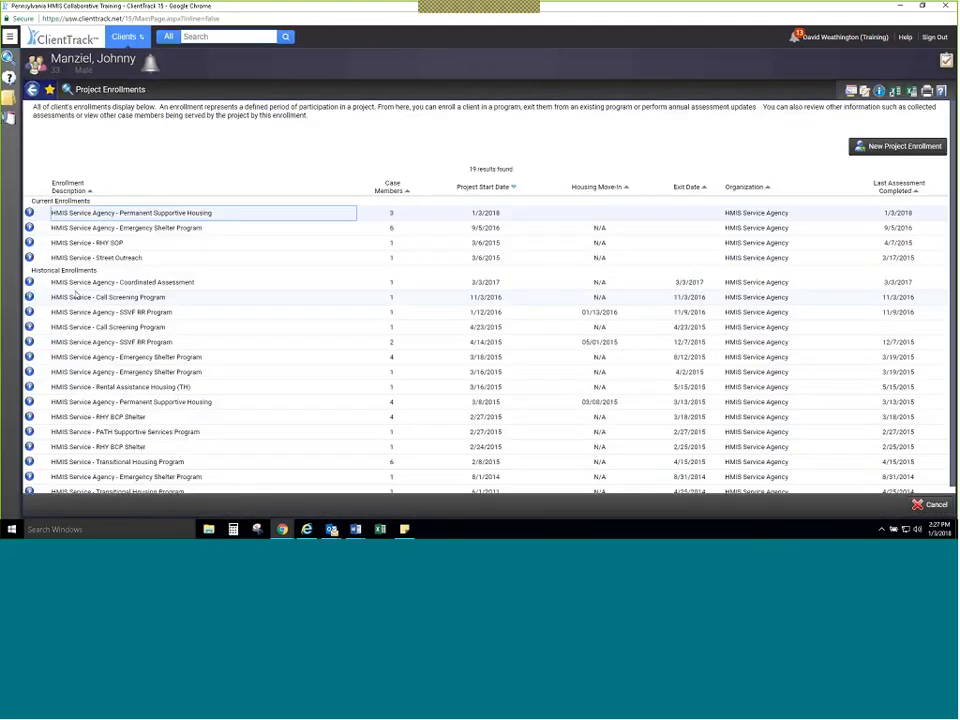
left_click(30, 214)
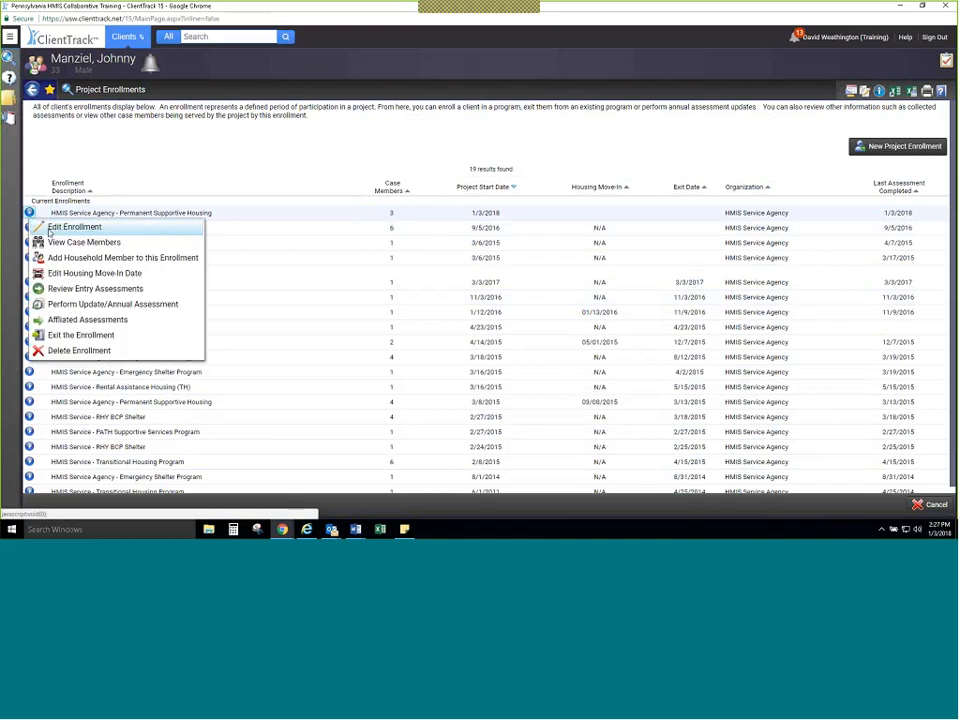
left_click(48, 229)
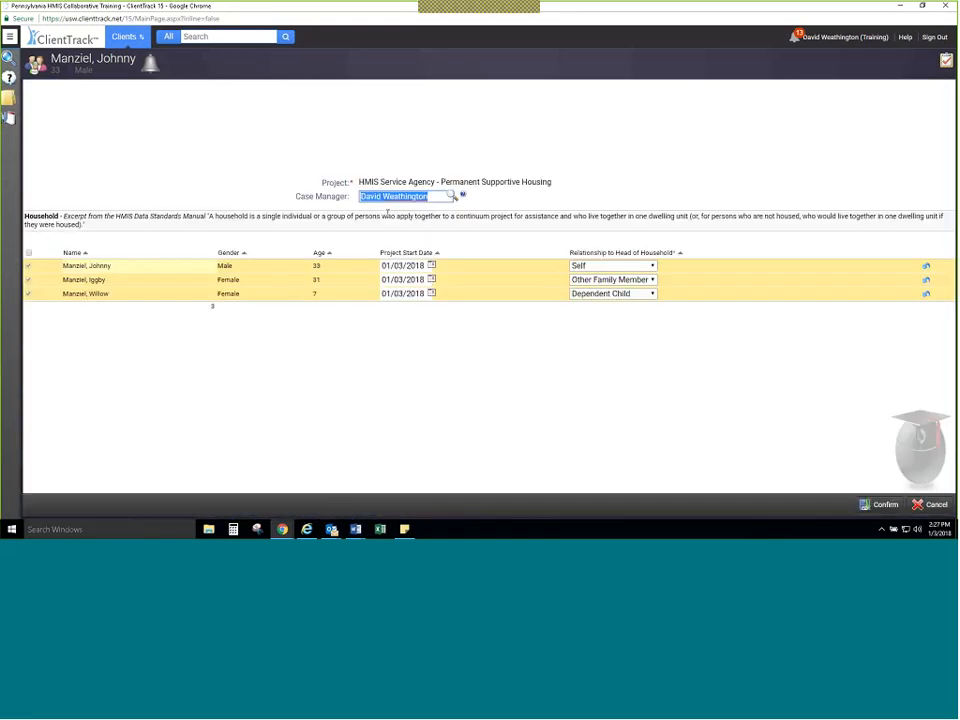
left_click(430, 267)
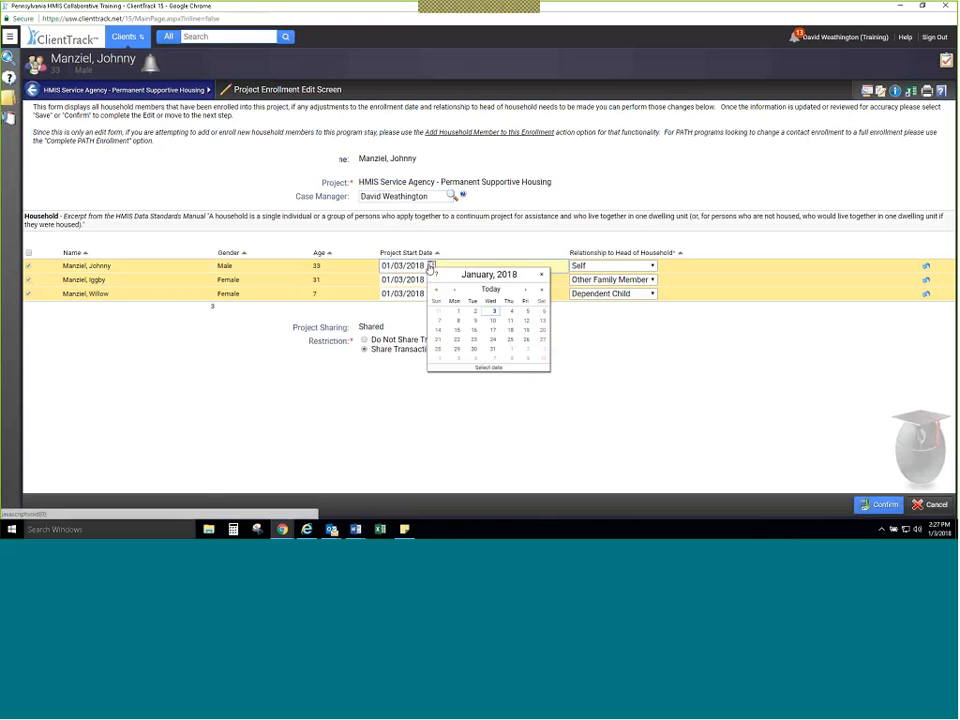
left_click(455, 289)
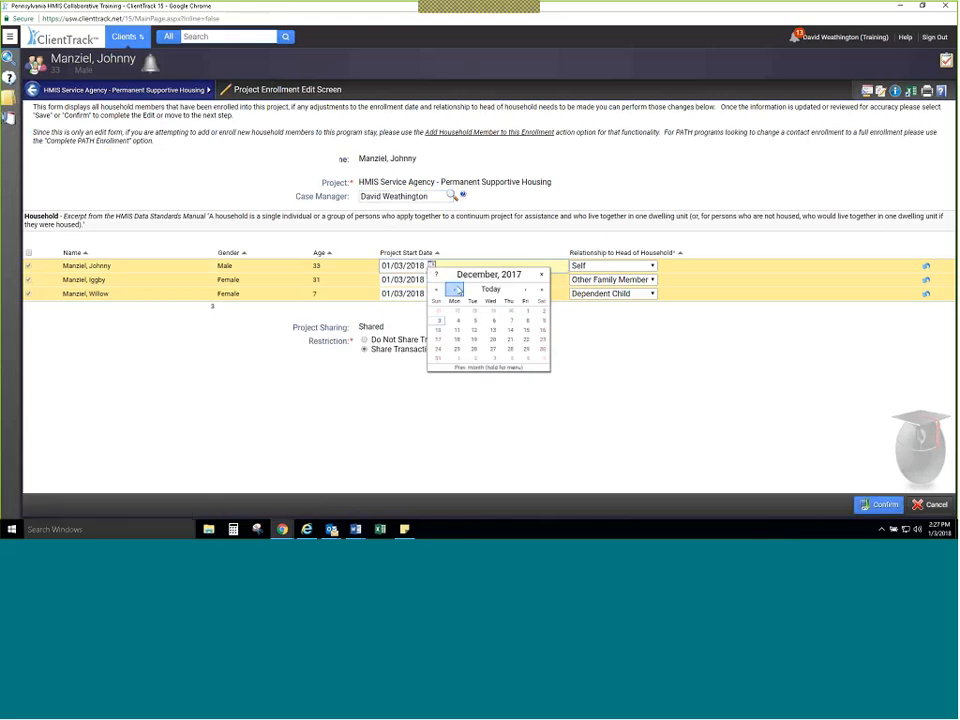
left_click(525, 289)
left_click(436, 289)
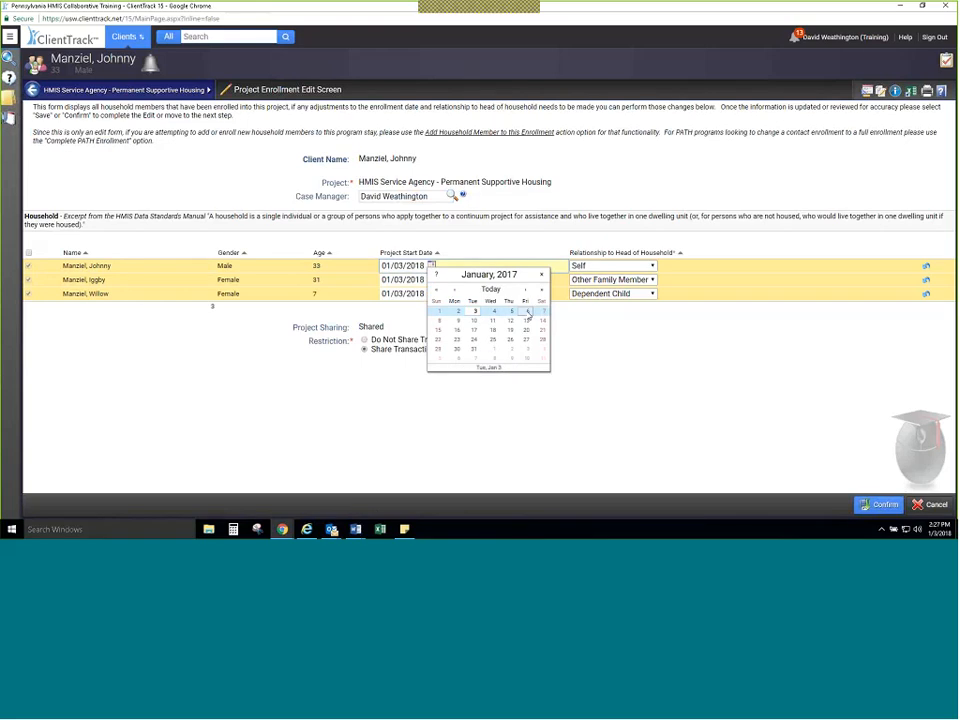
left_click(475, 311)
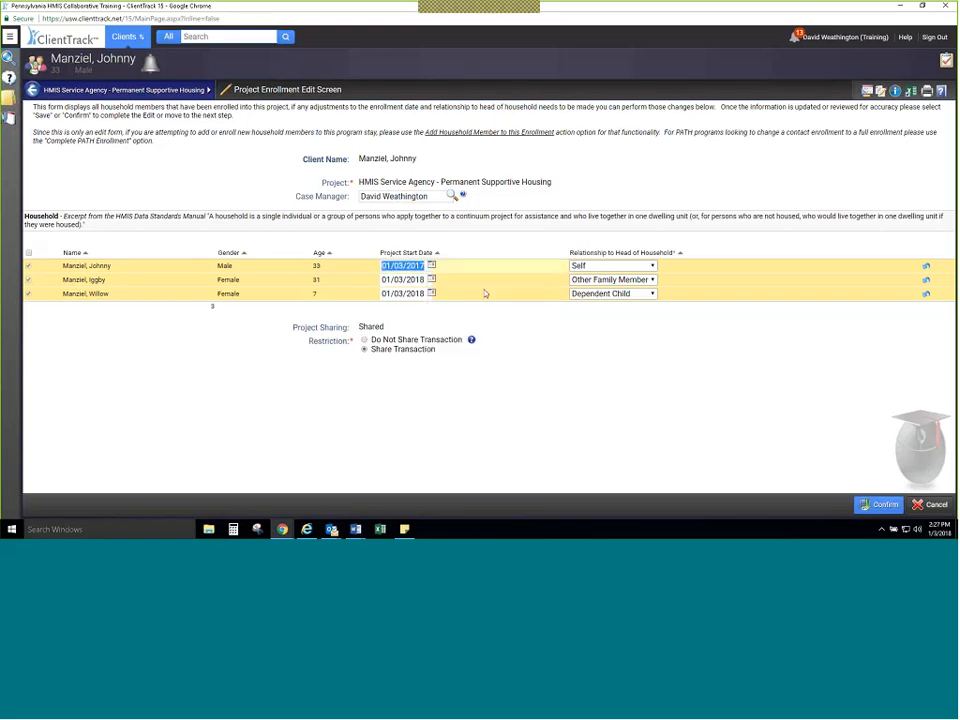
Step: Set the project start date of the other two household members to 01/03/2017 and confirm the enrollment changes
left_click(432, 280)
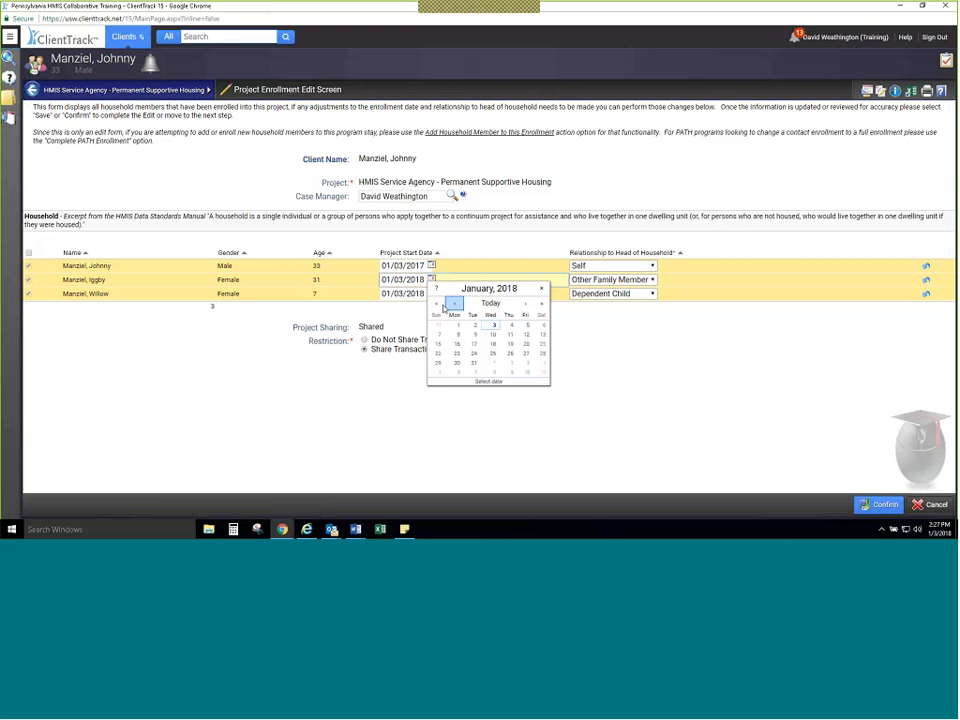
left_click(444, 306)
left_click(432, 293)
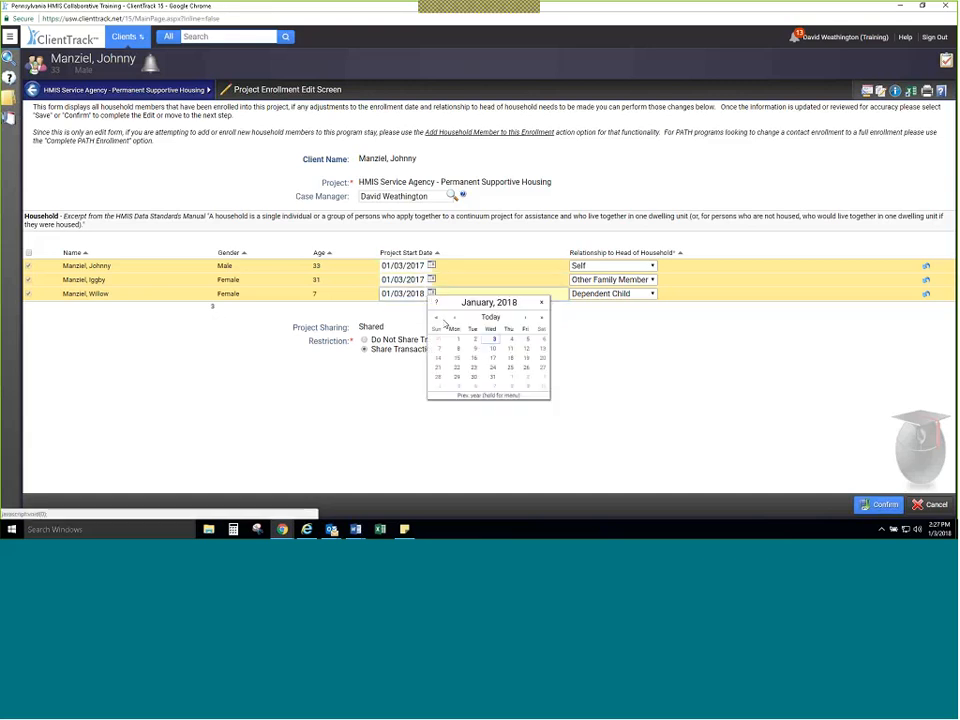
left_click(436, 317)
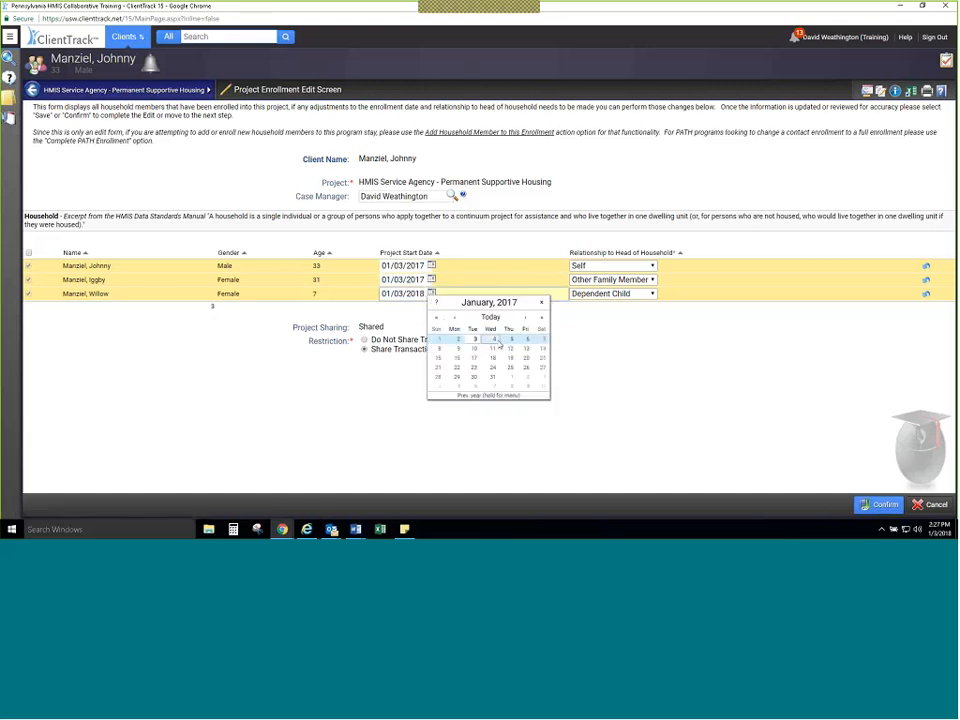
left_click(474, 340)
left_click(866, 506)
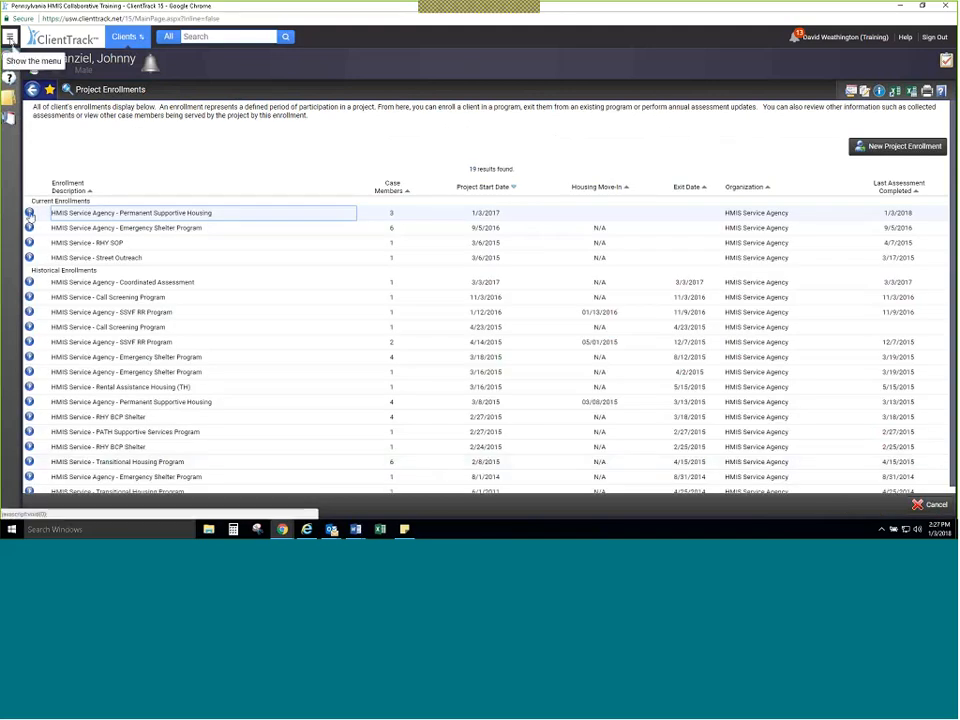
Step: Change the assessment date of the Permanent Supportive Housing entry master assessment to 01/03/2017 and save it
left_click(10, 37)
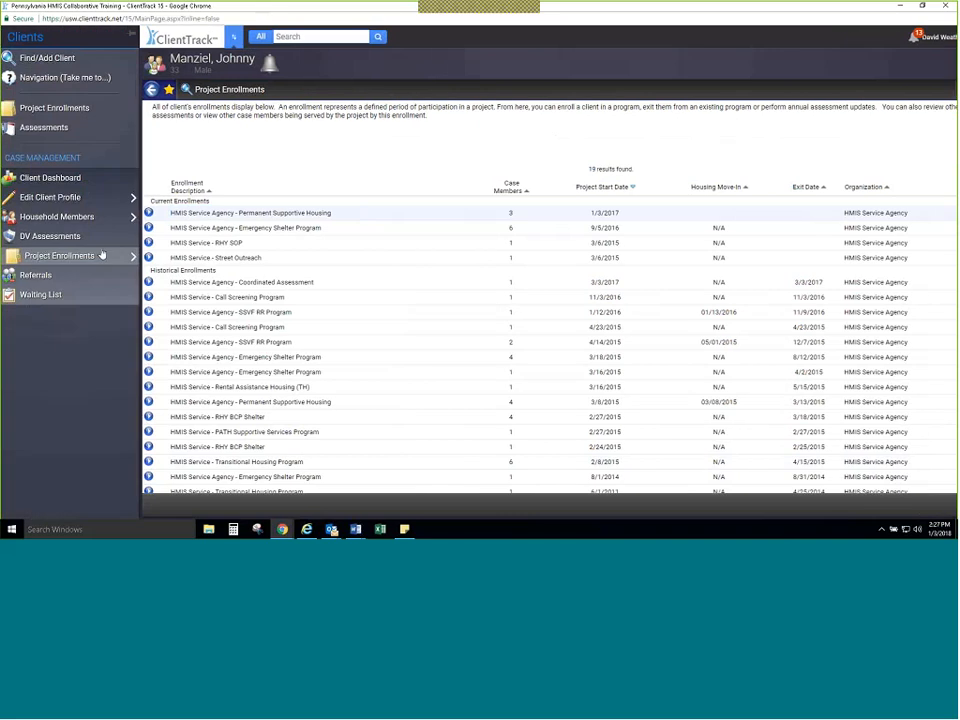
mouse_move(101, 256)
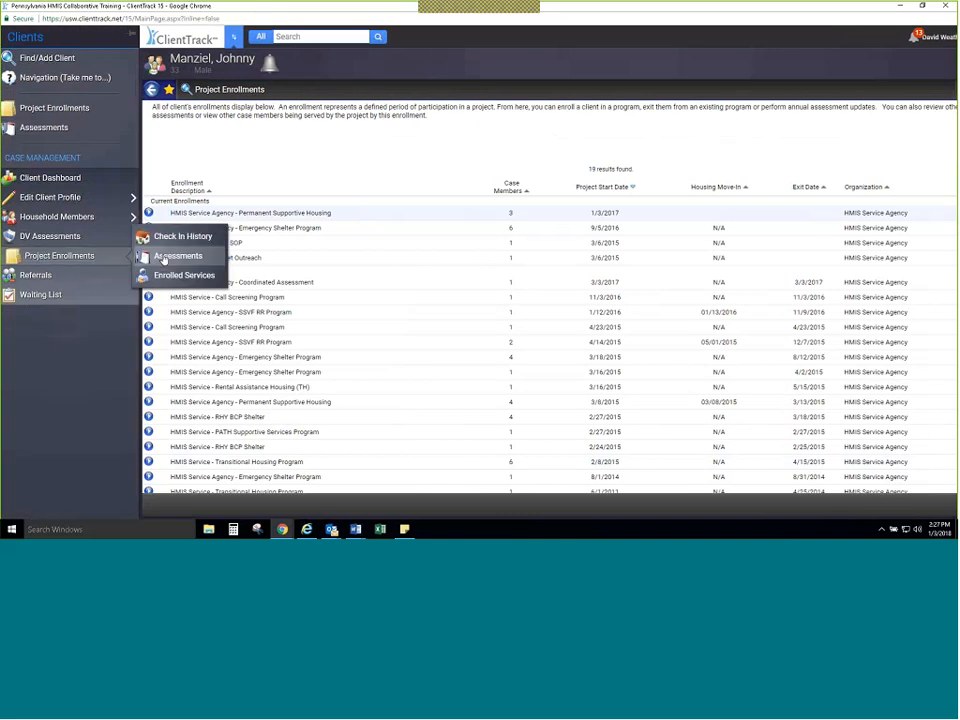
left_click(163, 258)
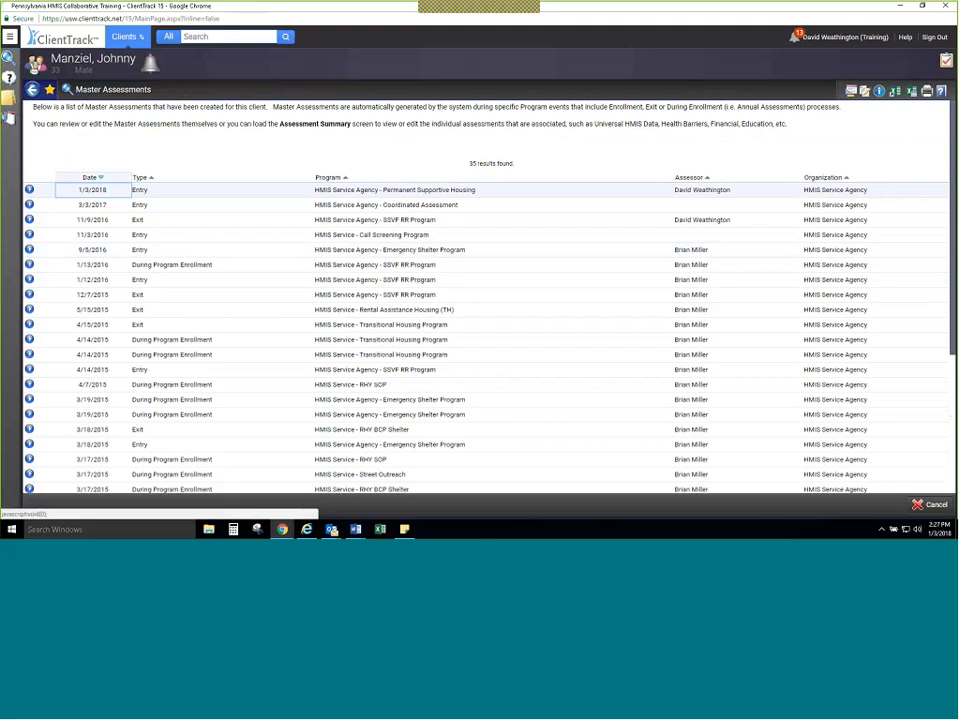
left_click(29, 189)
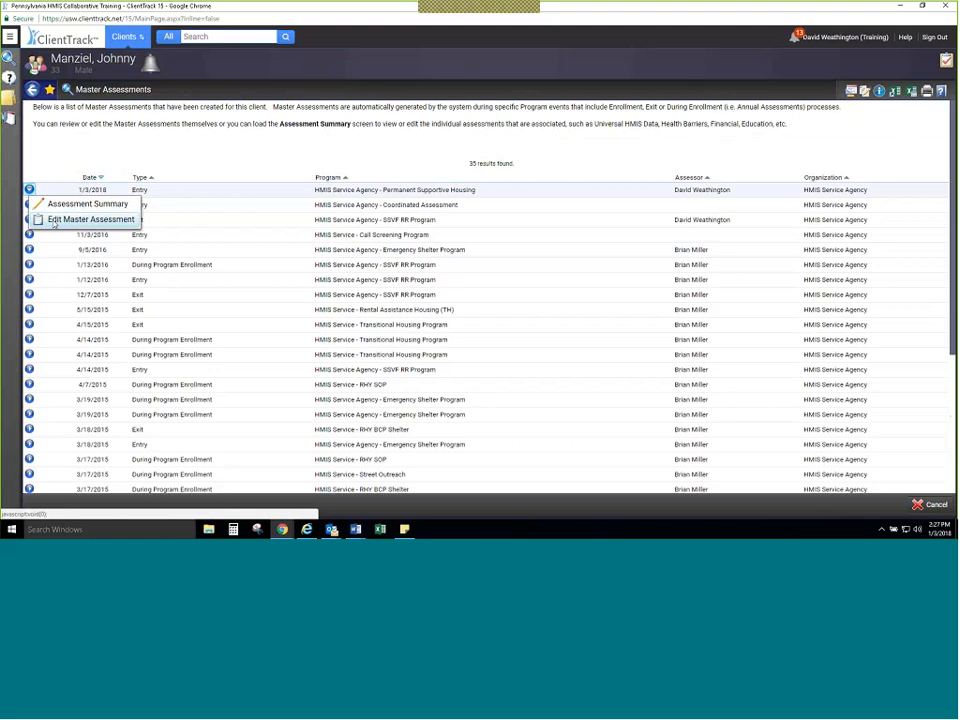
left_click(53, 220)
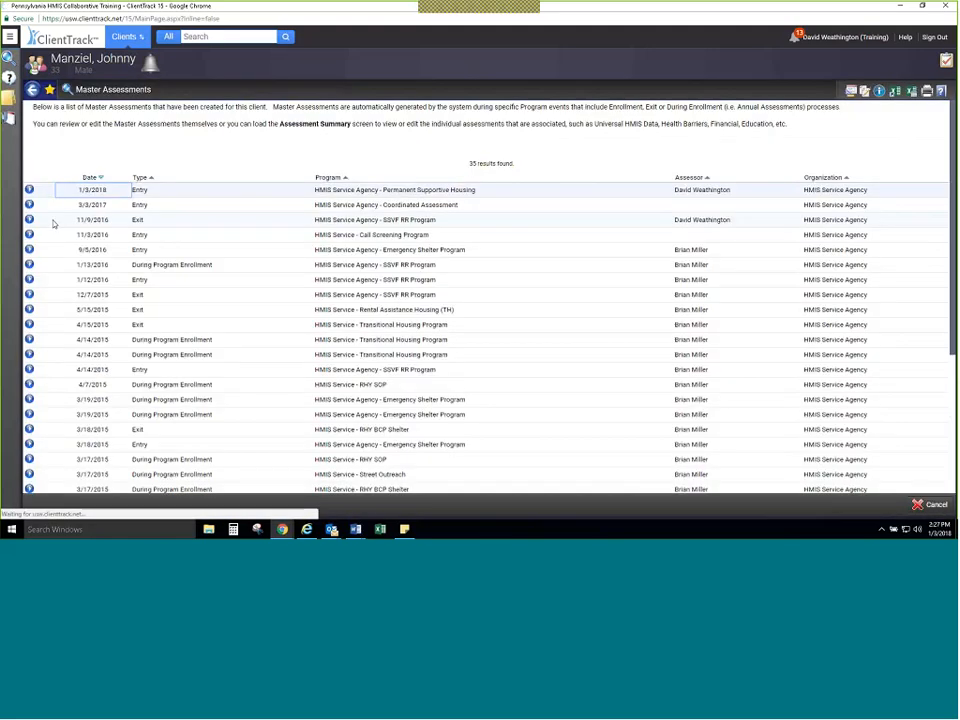
left_click(410, 160)
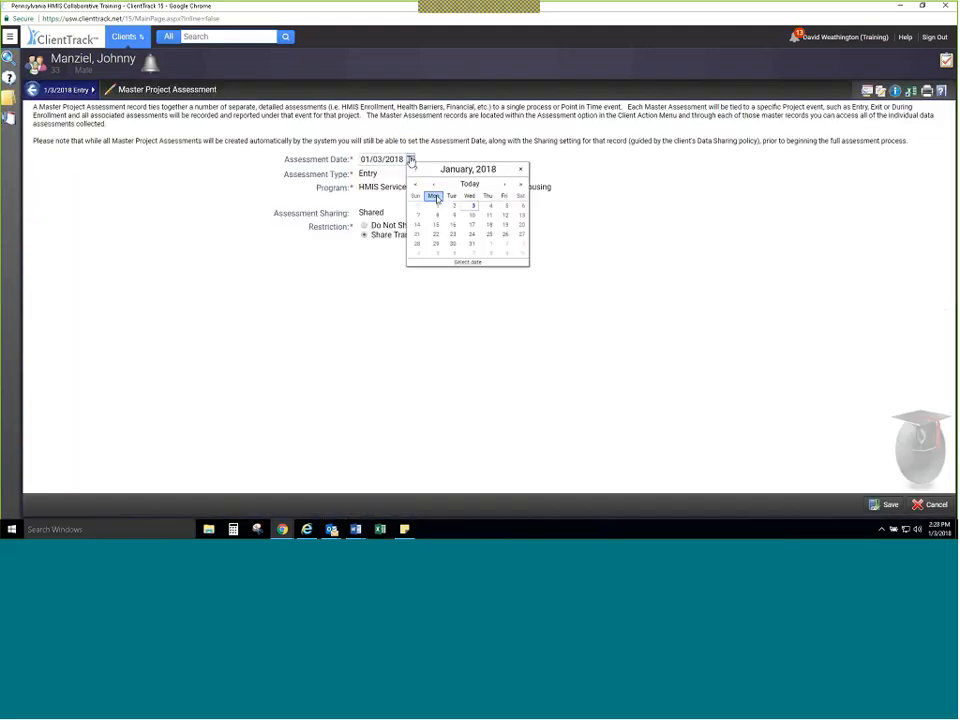
left_click(416, 185)
left_click(454, 208)
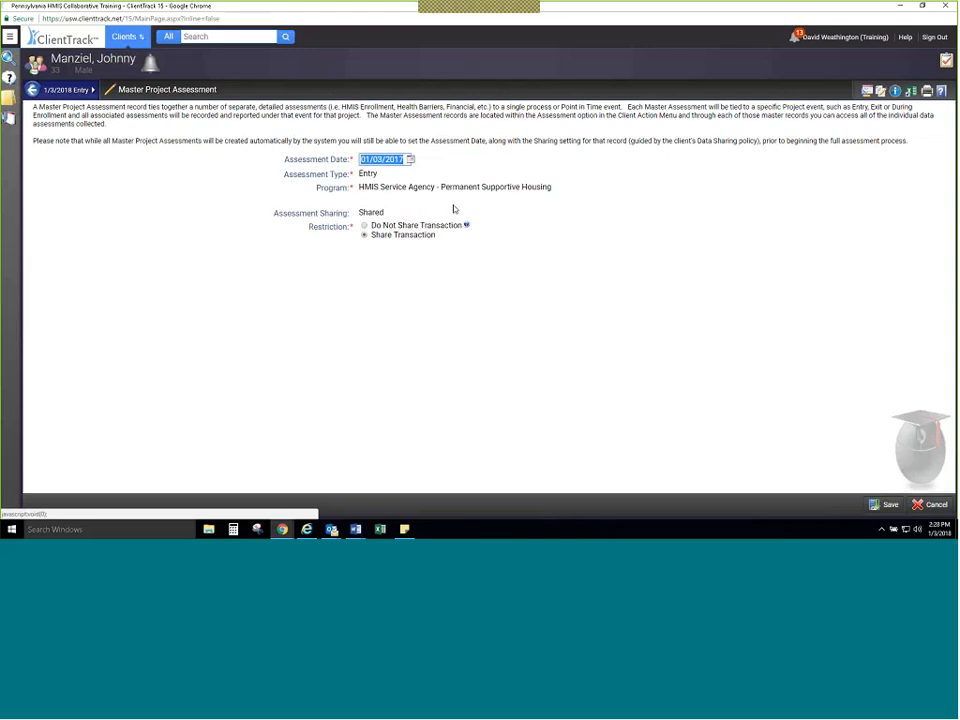
left_click(884, 504)
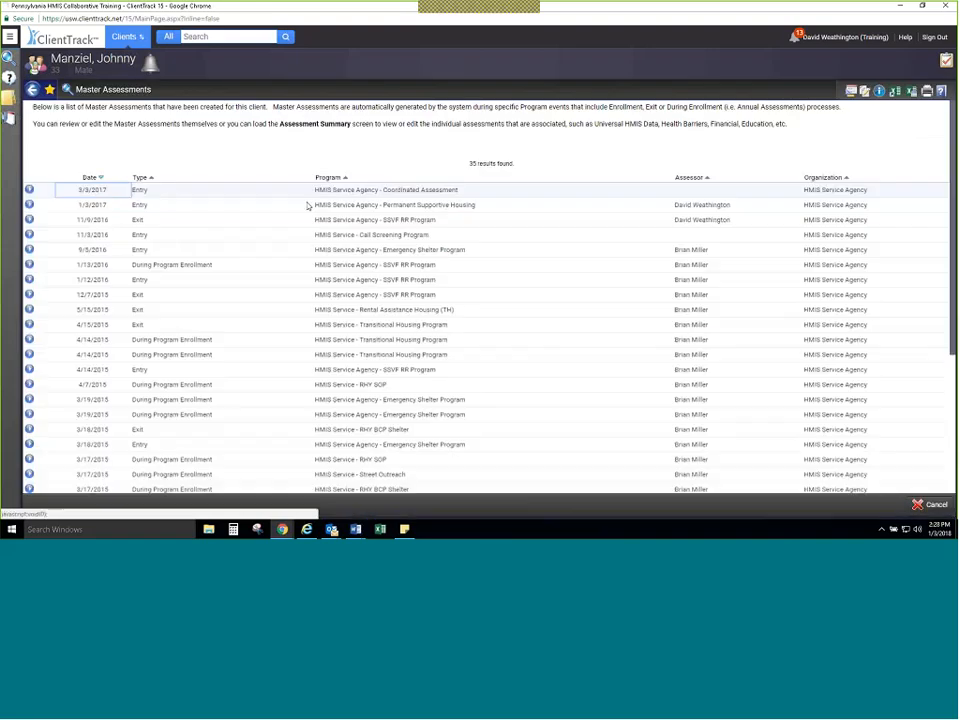
Step: From the Permanent Supportive Housing entry's assessment summary, set the Universal Data Assessment date to 01/03/2017 and save
left_click(29, 204)
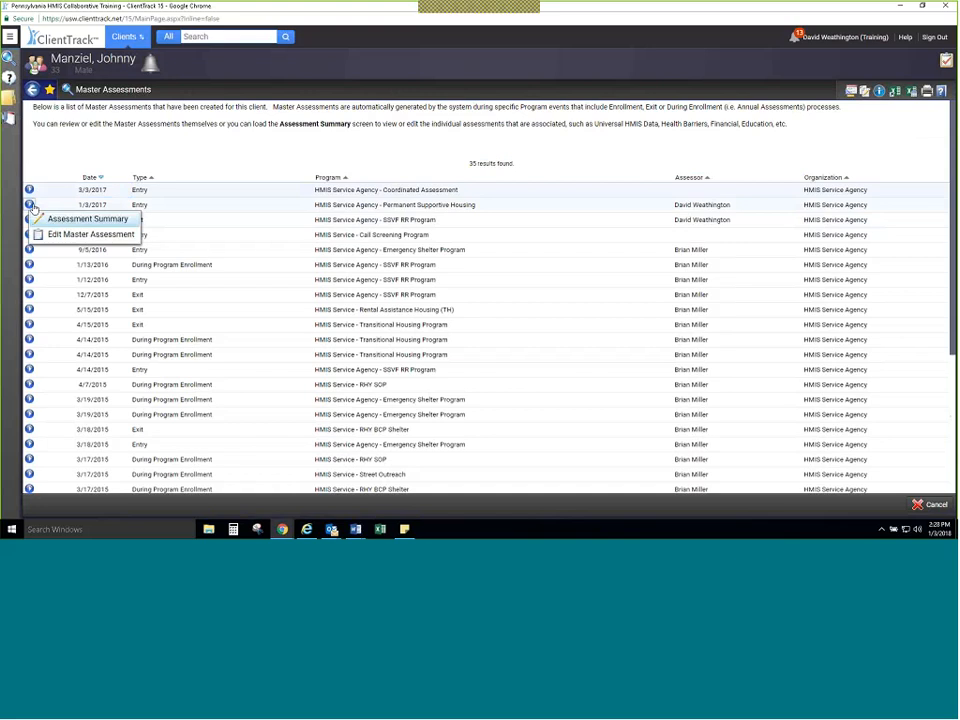
left_click(92, 220)
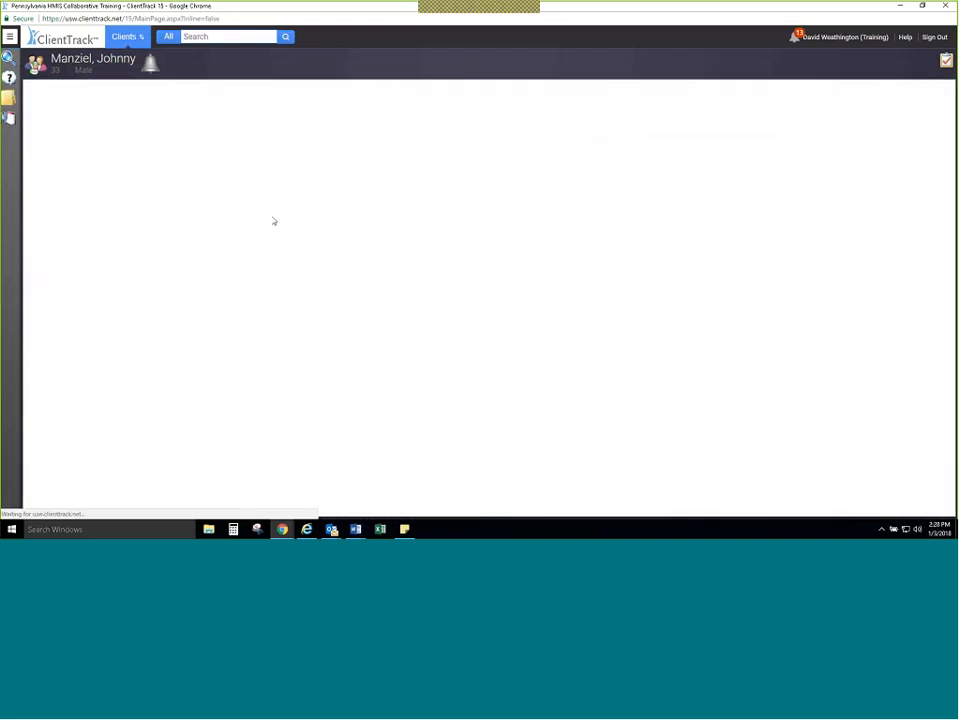
left_click(408, 161)
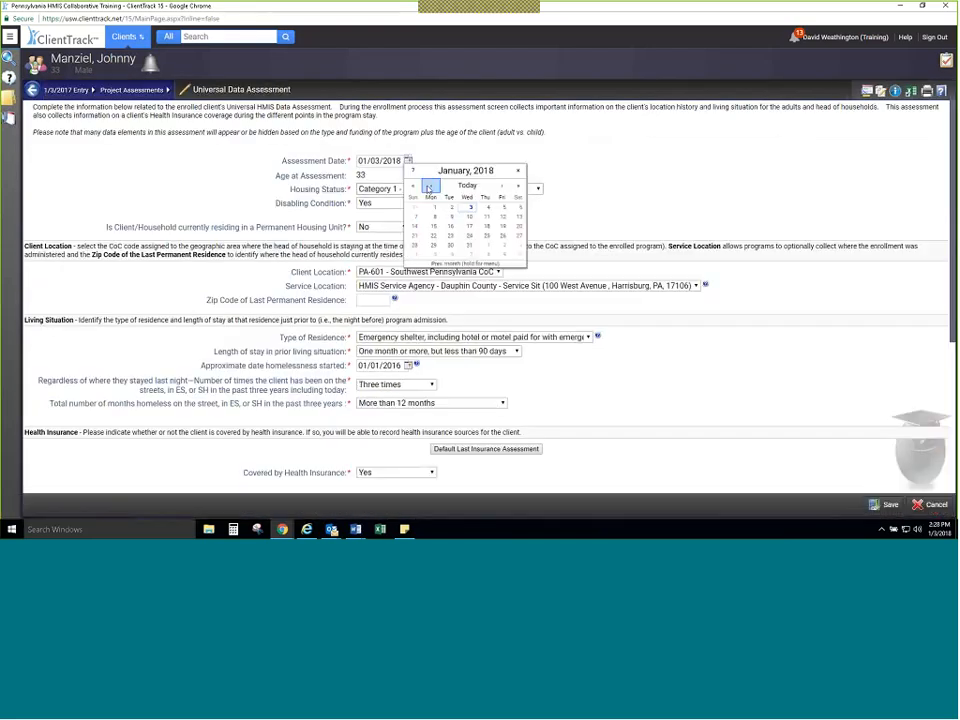
left_click(412, 188)
left_click(451, 207)
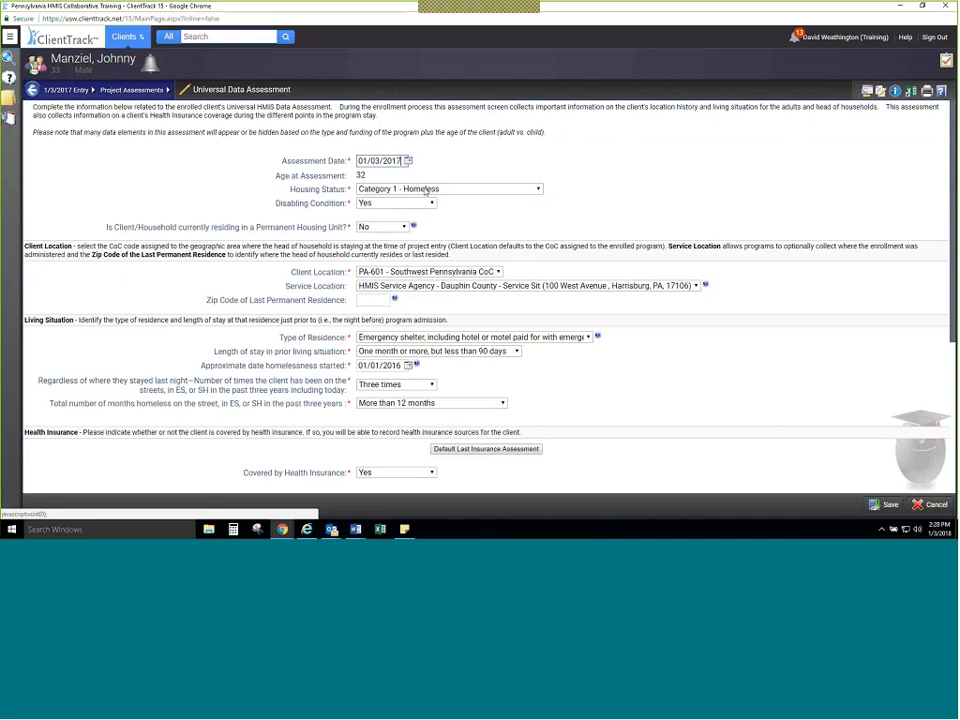
left_click(880, 508)
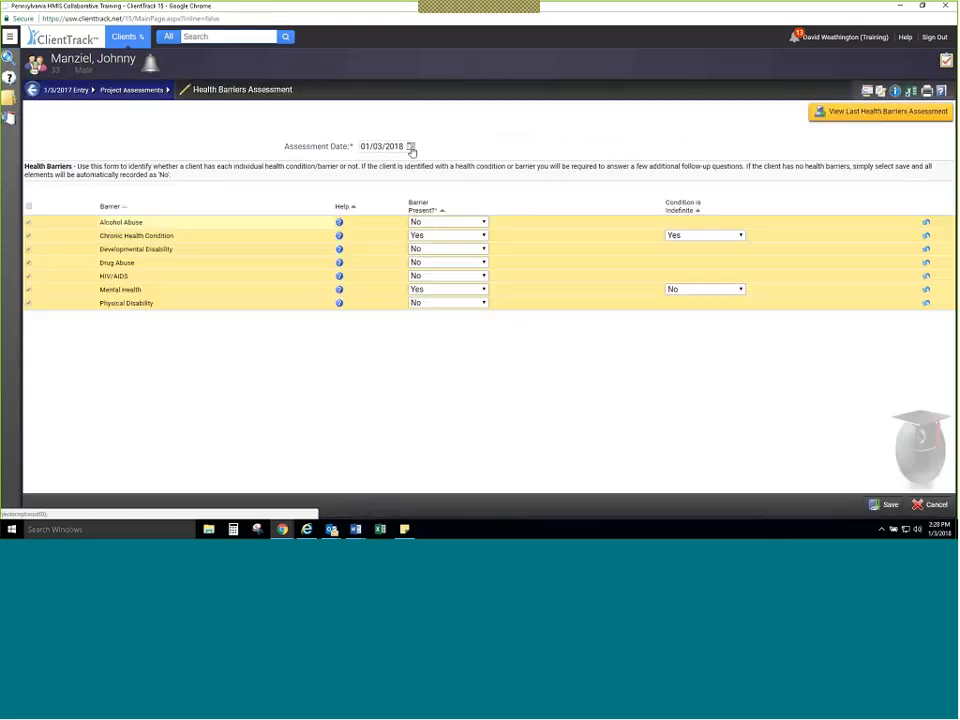
Step: Set the Health Barriers Assessment date to 01/03/2017 and save the assessment
left_click(411, 147)
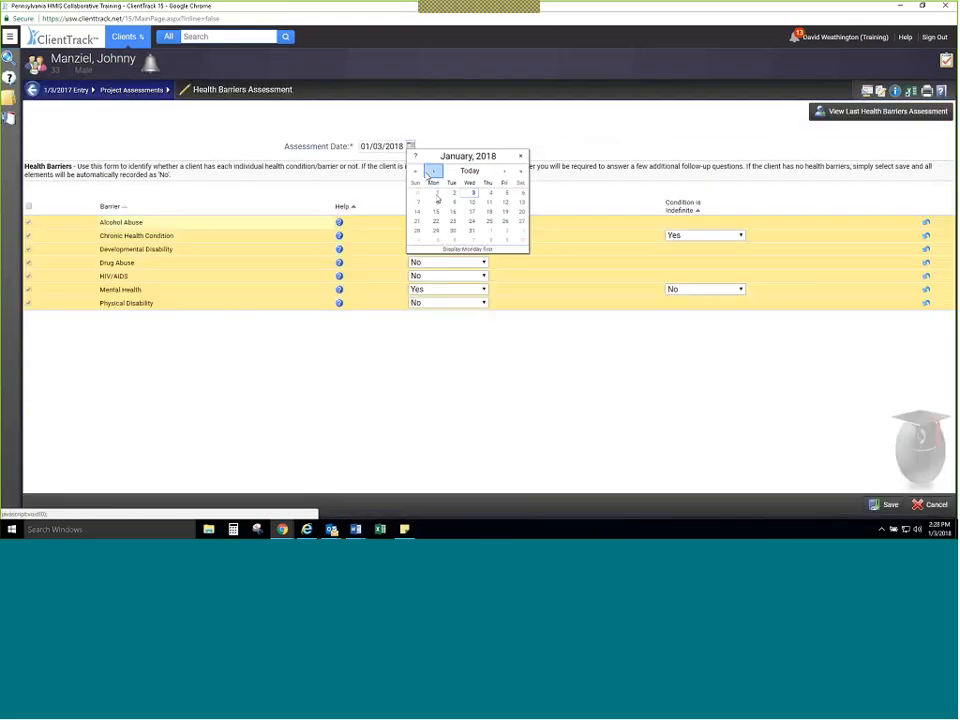
left_click(433, 172)
left_click(453, 192)
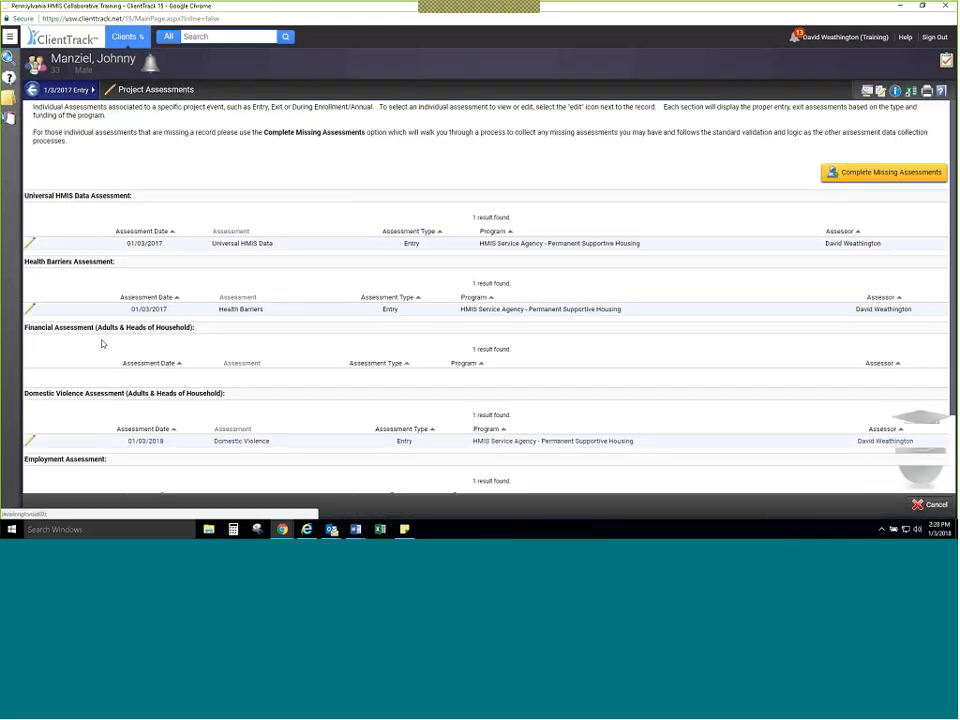
Step: Edit the entry's Financial Assessment, setting its assessment date to 01/03/2017, and save it
scroll(101, 343, "down", 2)
left_click(30, 277)
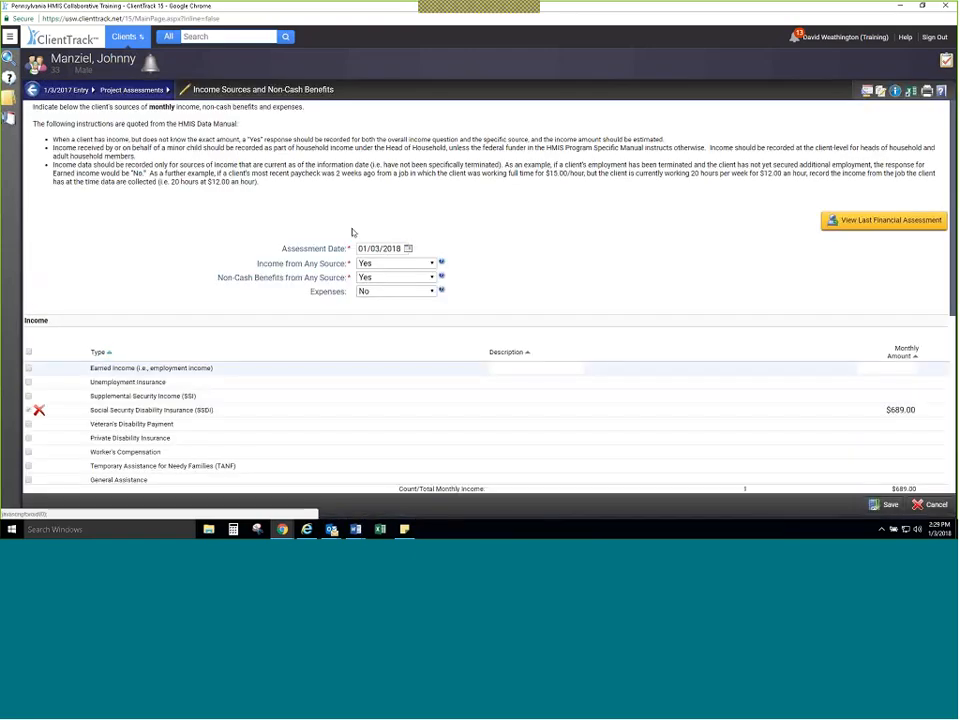
left_click(407, 250)
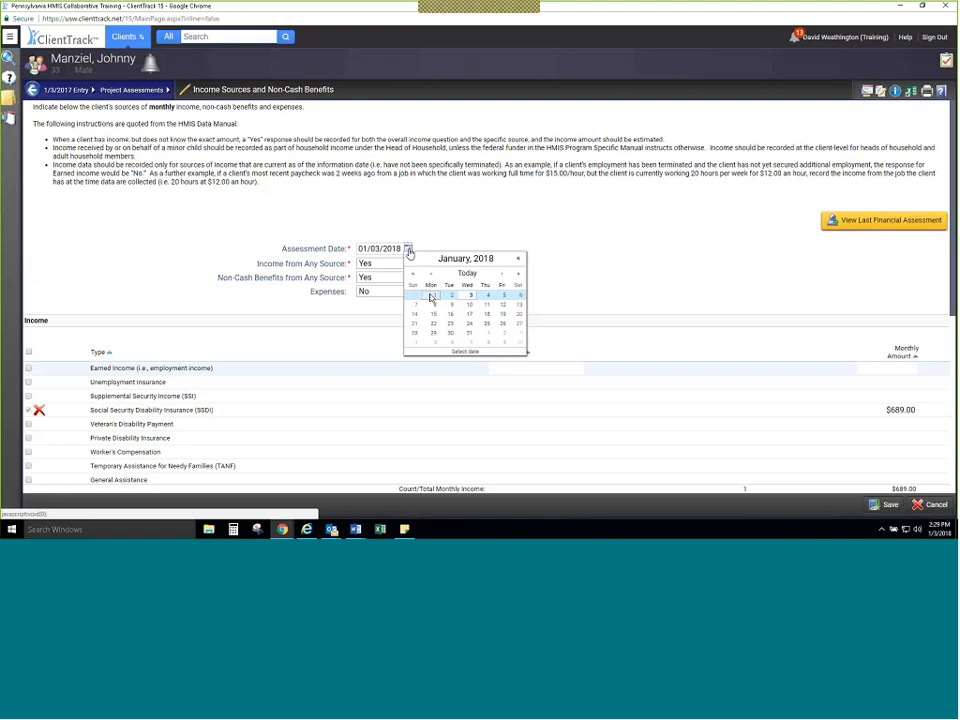
left_click(413, 274)
left_click(458, 296)
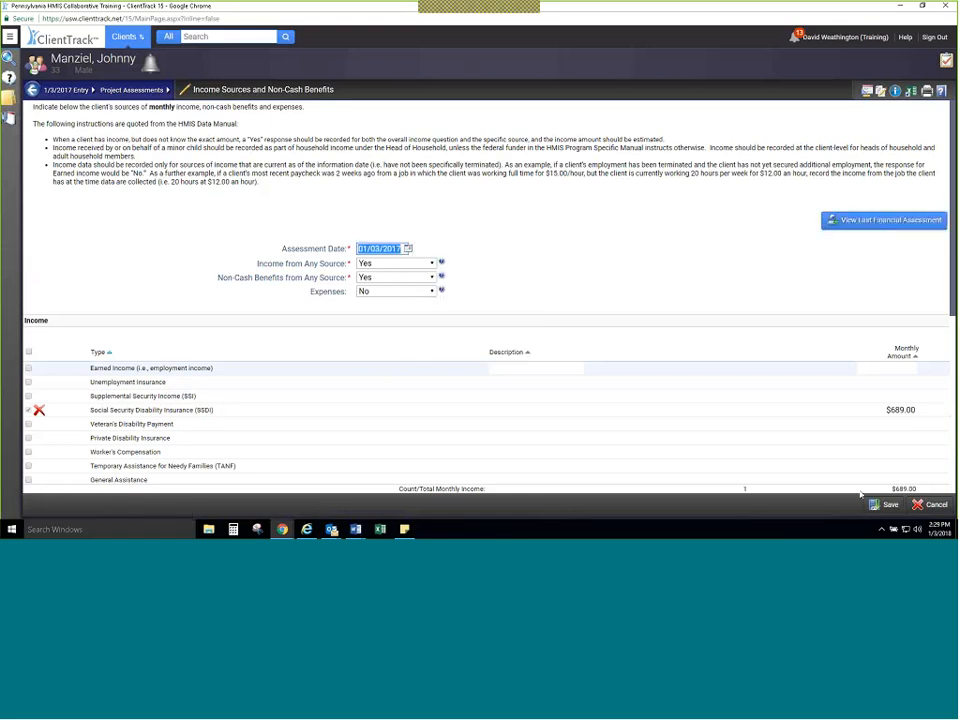
left_click(884, 504)
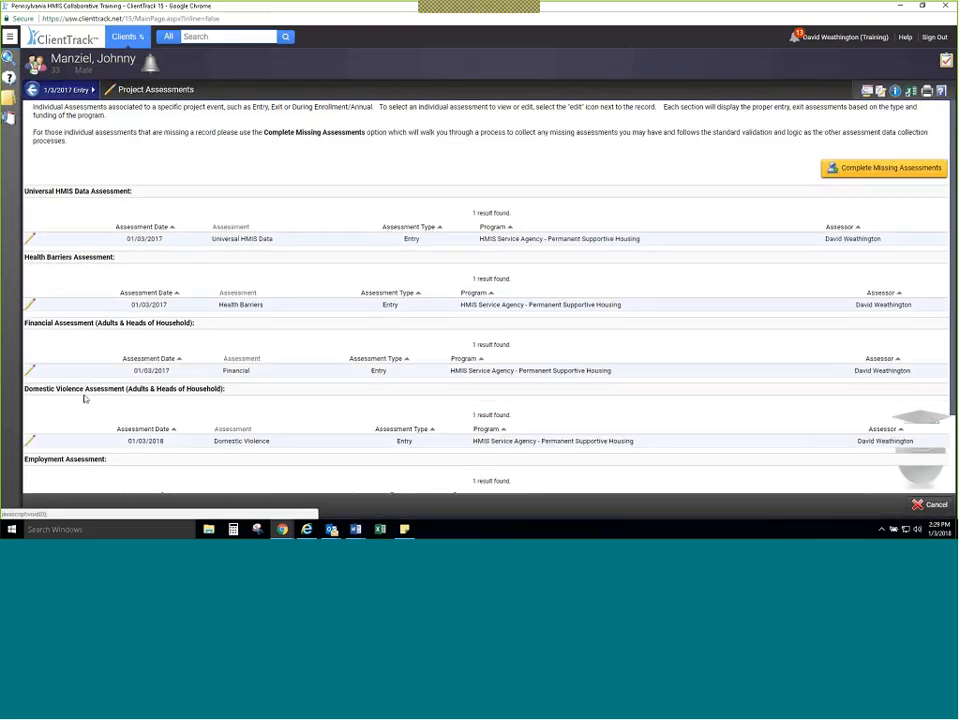
Step: Edit the entry's Domestic Violence Assessment, setting its assessment date to 01/03/2017, and save it
left_click(31, 392)
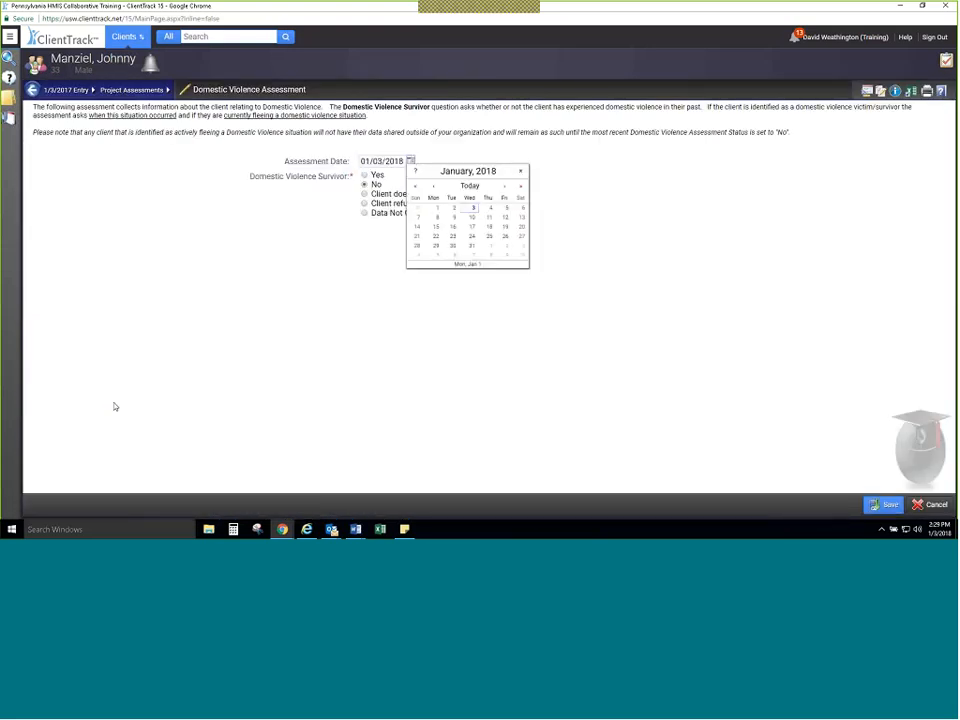
left_click(415, 186)
left_click(452, 208)
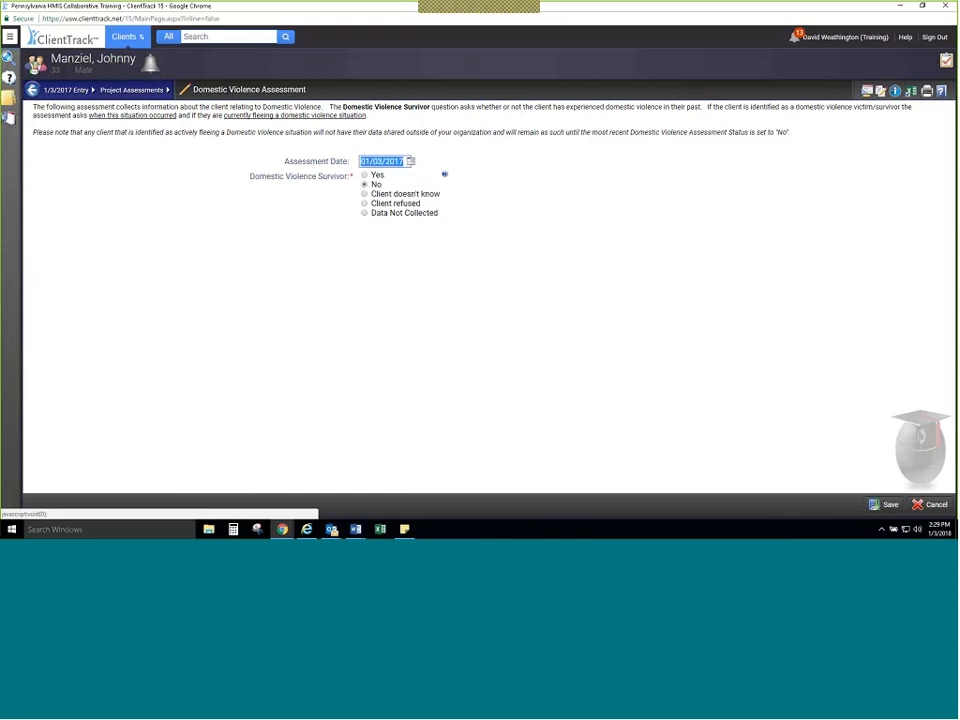
left_click(872, 502)
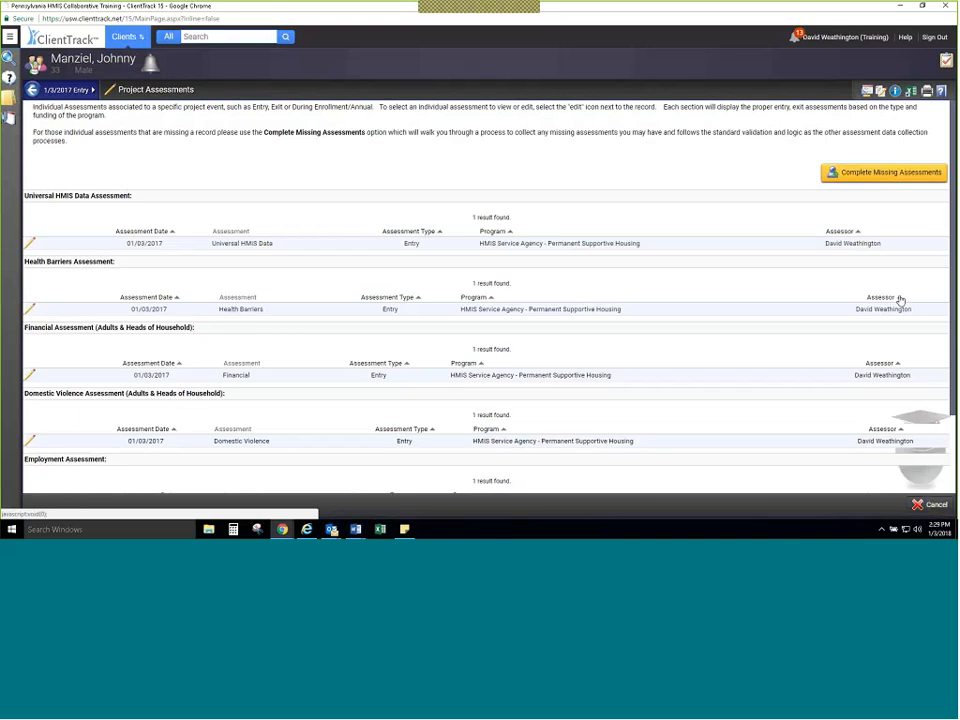
Step: Return to the client's list of project enrollments
left_click(9, 37)
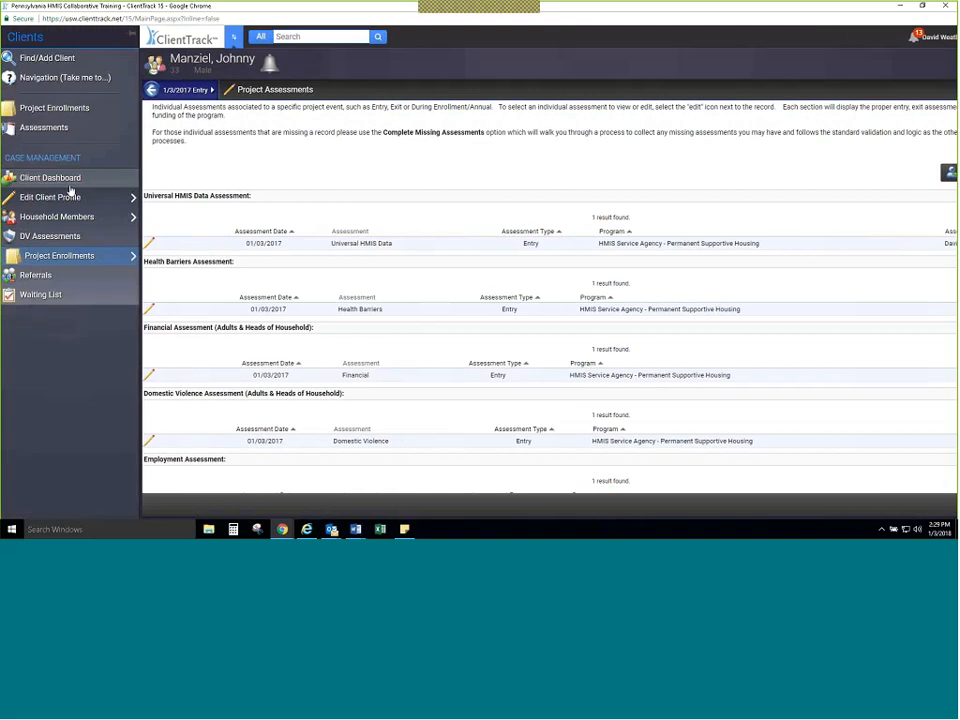
left_click(86, 256)
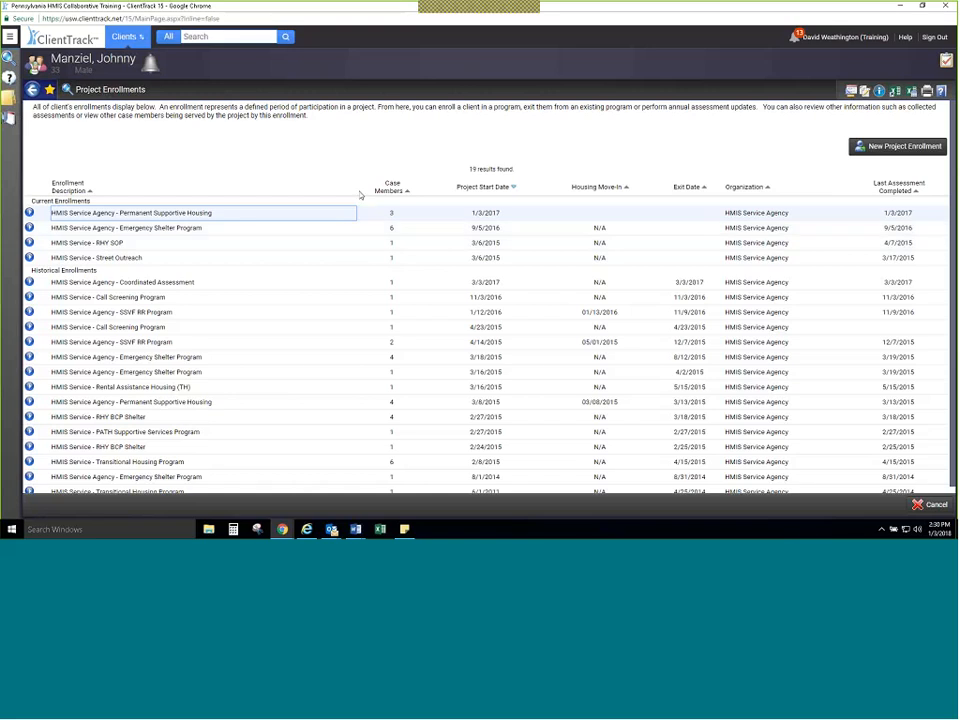
Step: Switch to the Home workspace and open the Annual Assessment Data Check report from the client program data quality reports
left_click(125, 37)
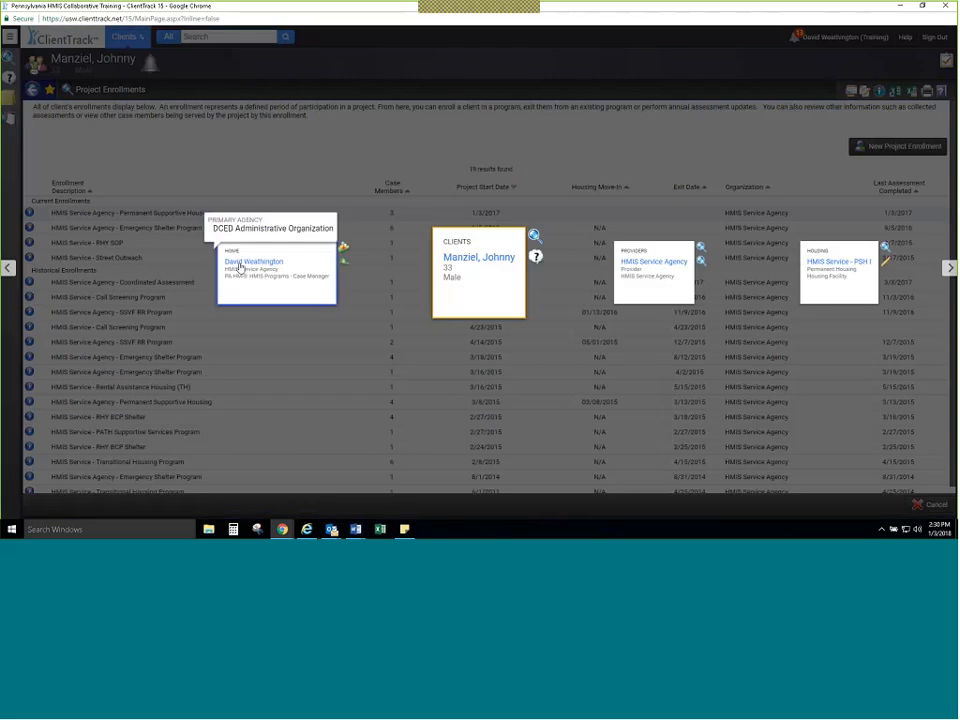
left_click(239, 266)
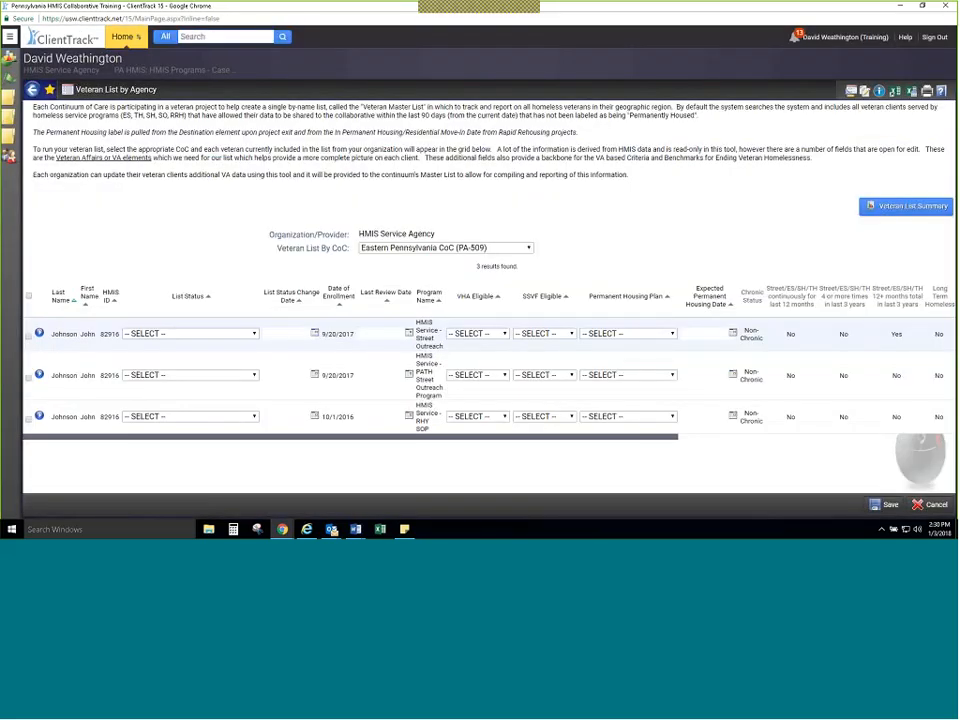
left_click(9, 36)
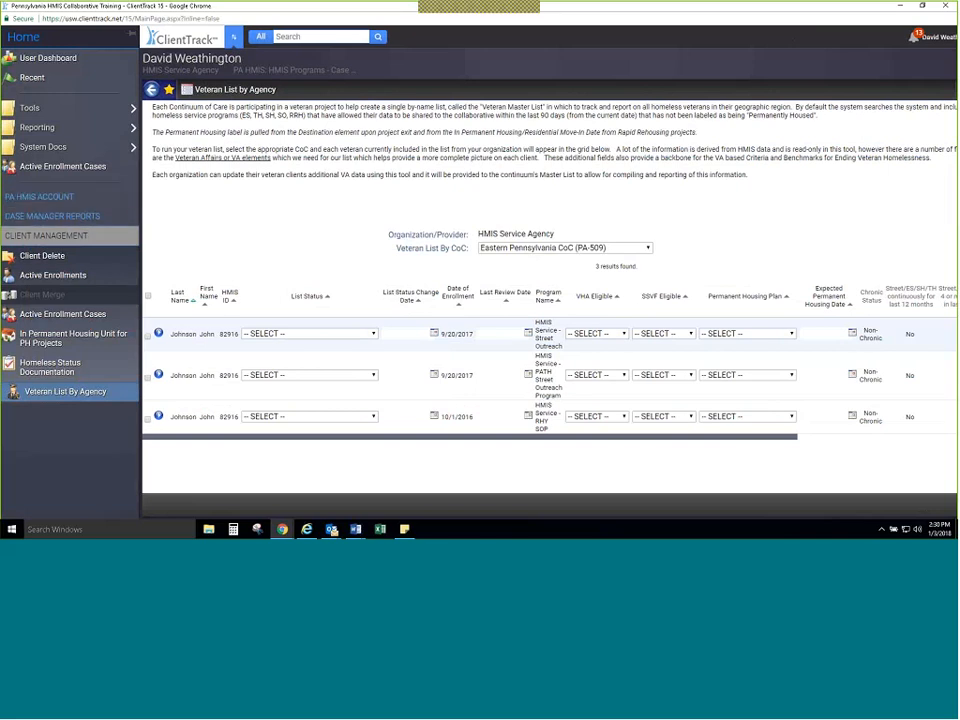
left_click(55, 216)
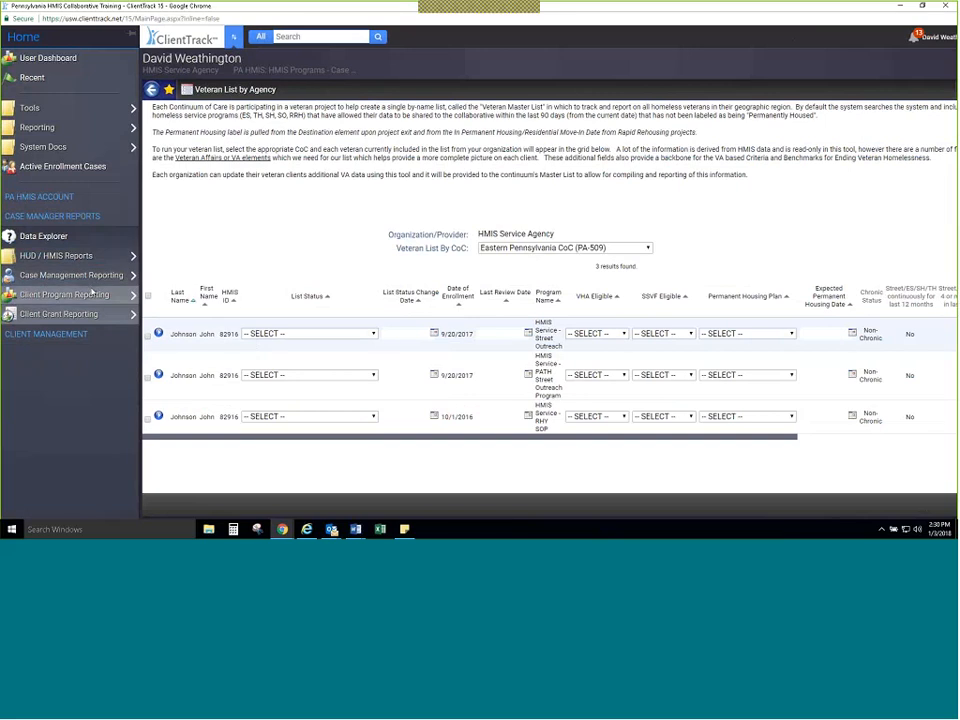
mouse_move(92, 293)
mouse_move(152, 295)
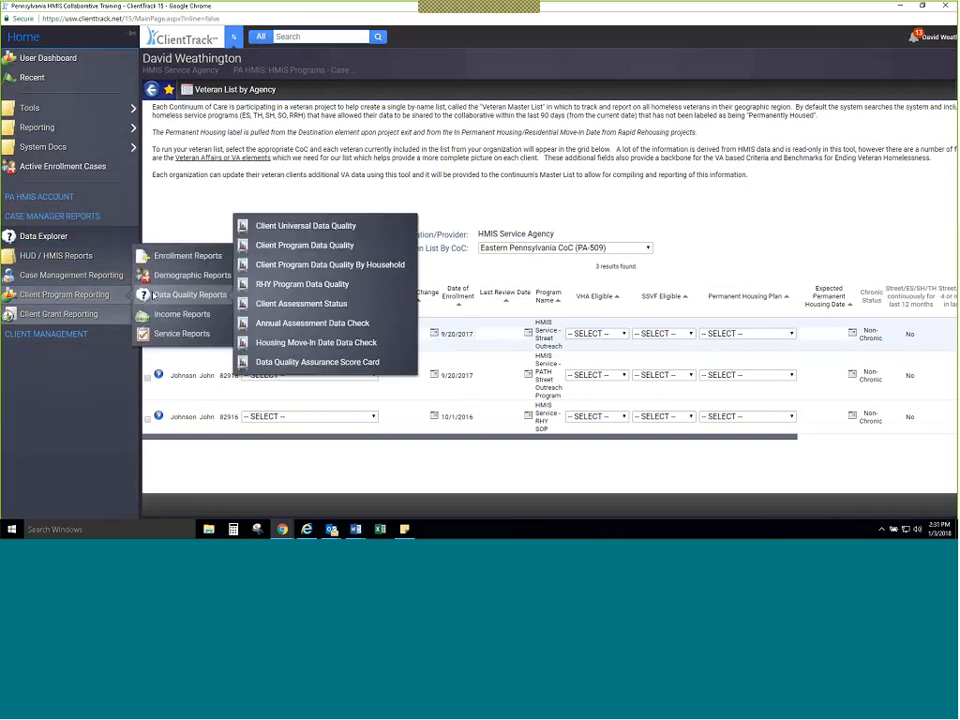
left_click(270, 333)
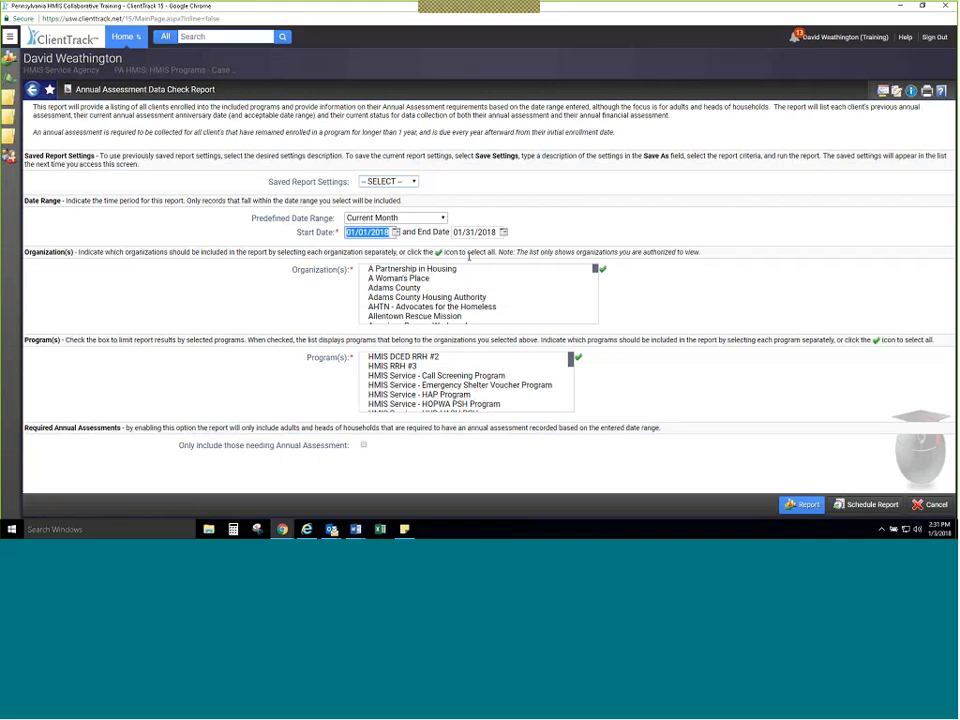
Step: Set the report's start date to 12/03/2017
type("12022017")
left_click(415, 224)
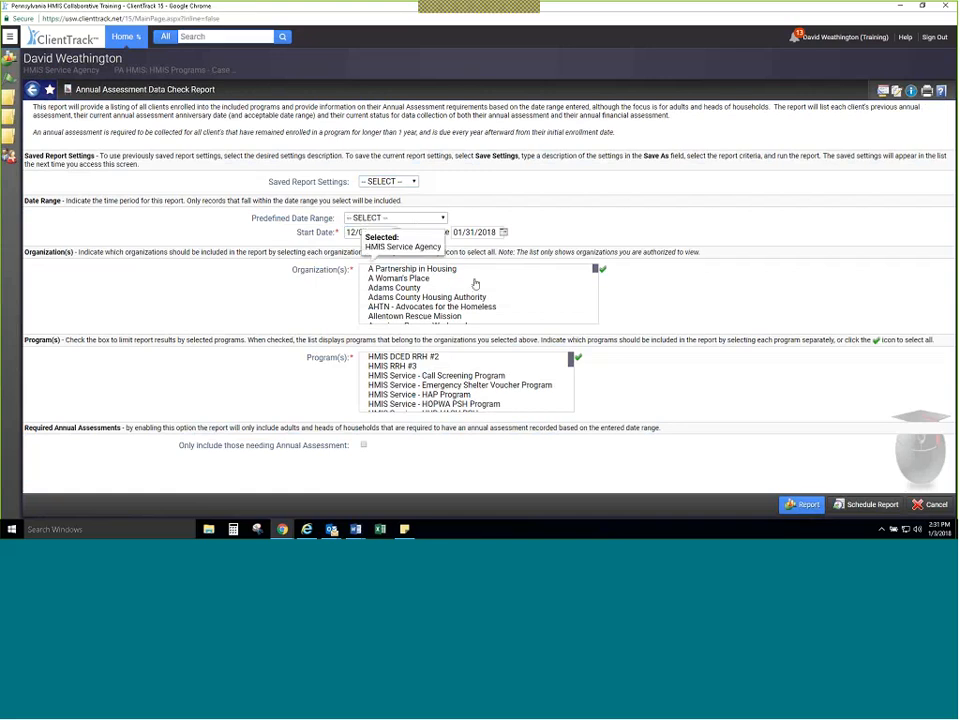
Step: Limit the report to the HMIS Service Agency - Permanent Supportive Housing program and run it
scroll(476, 285, "down", 1)
scroll(509, 381, "down", 2)
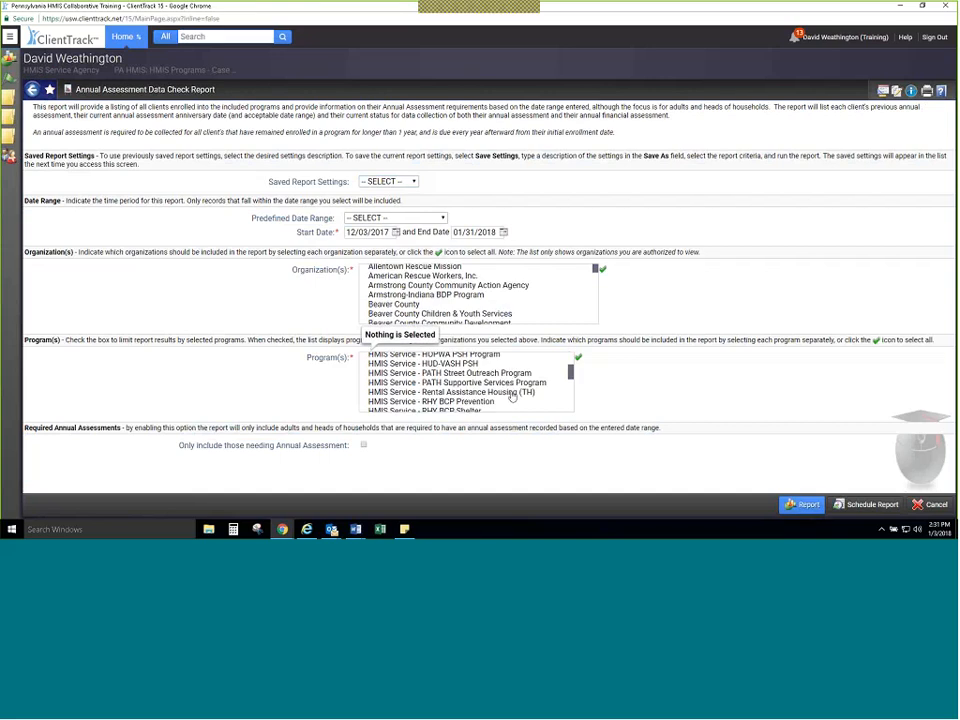
scroll(512, 396, "up", 2)
scroll(512, 396, "down", 6)
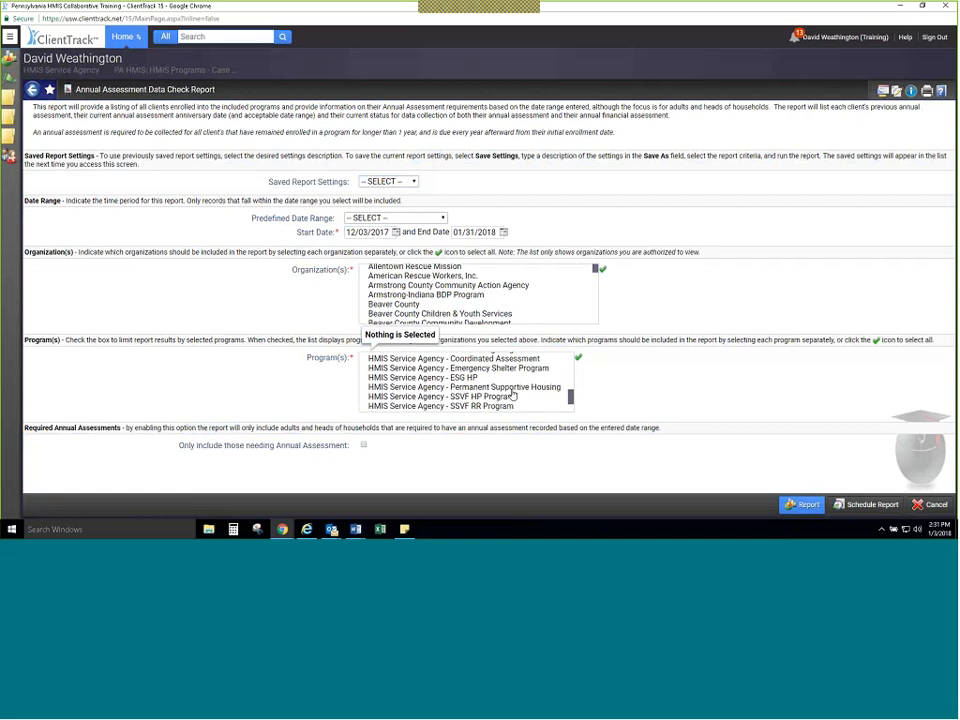
scroll(512, 396, "down", 1)
left_click(518, 362)
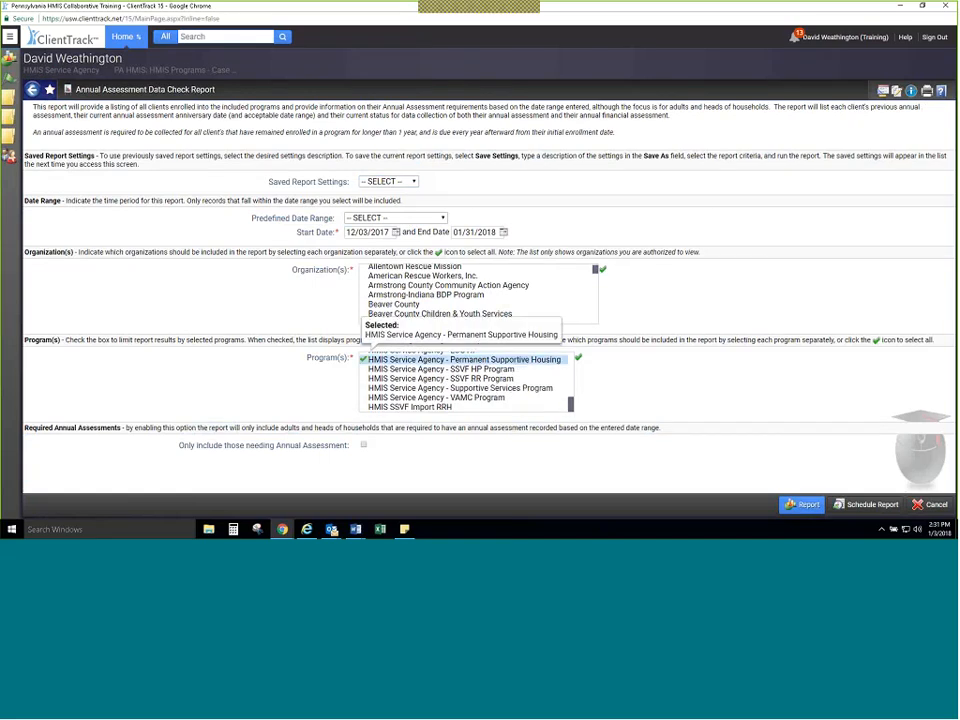
left_click(806, 505)
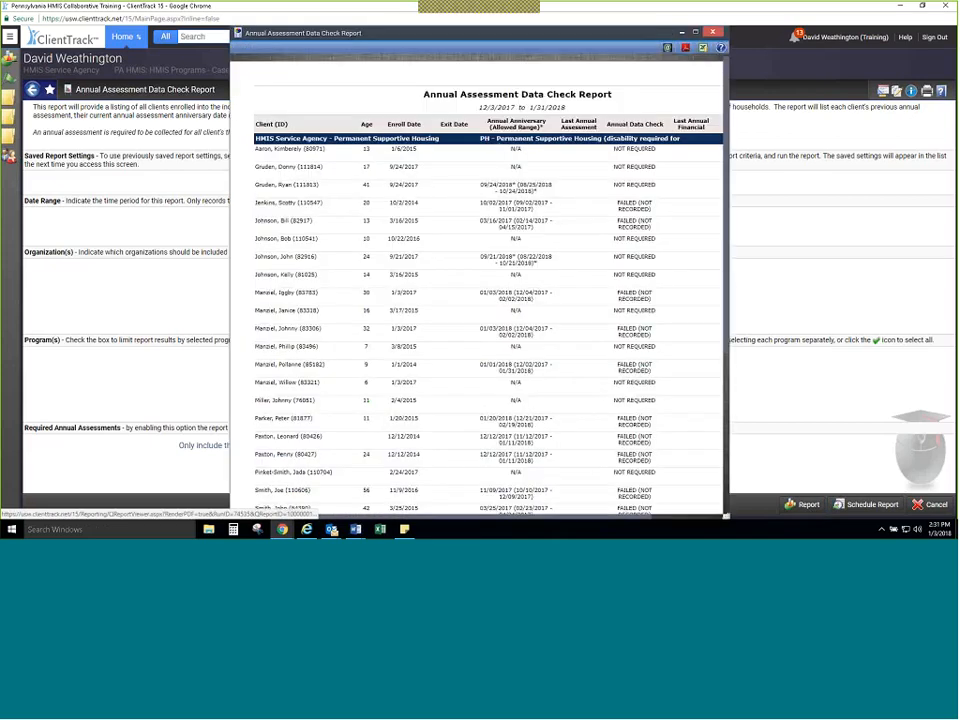
Step: Maximize the report, examine the annual anniversary ranges and the annual and financial data checks for the enrolled client, and minimize it
left_click(696, 32)
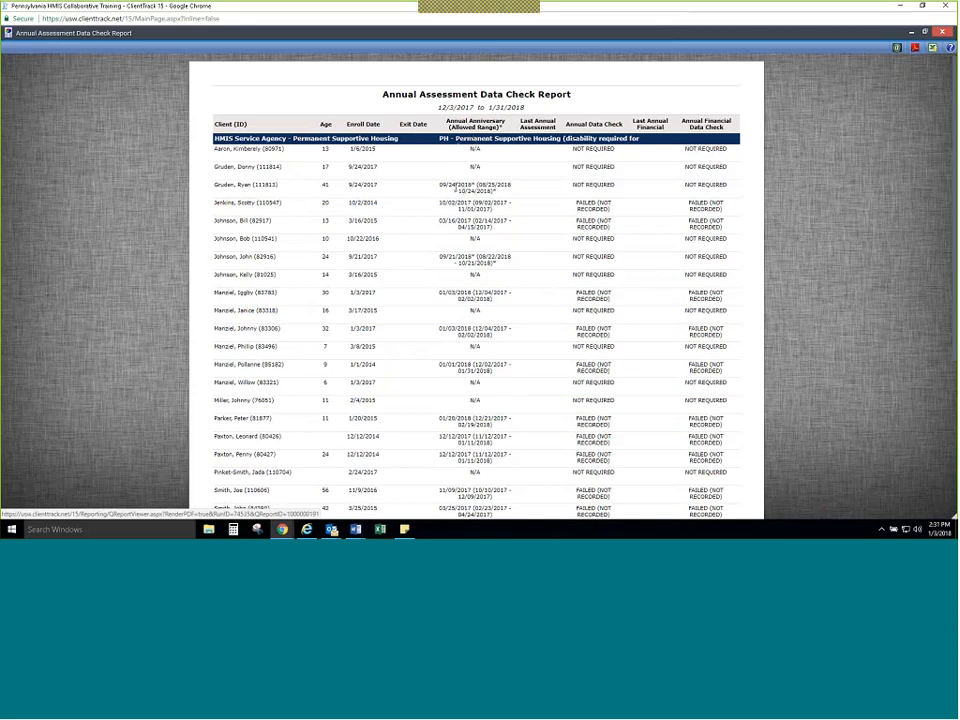
left_click_drag(440, 185, 494, 188)
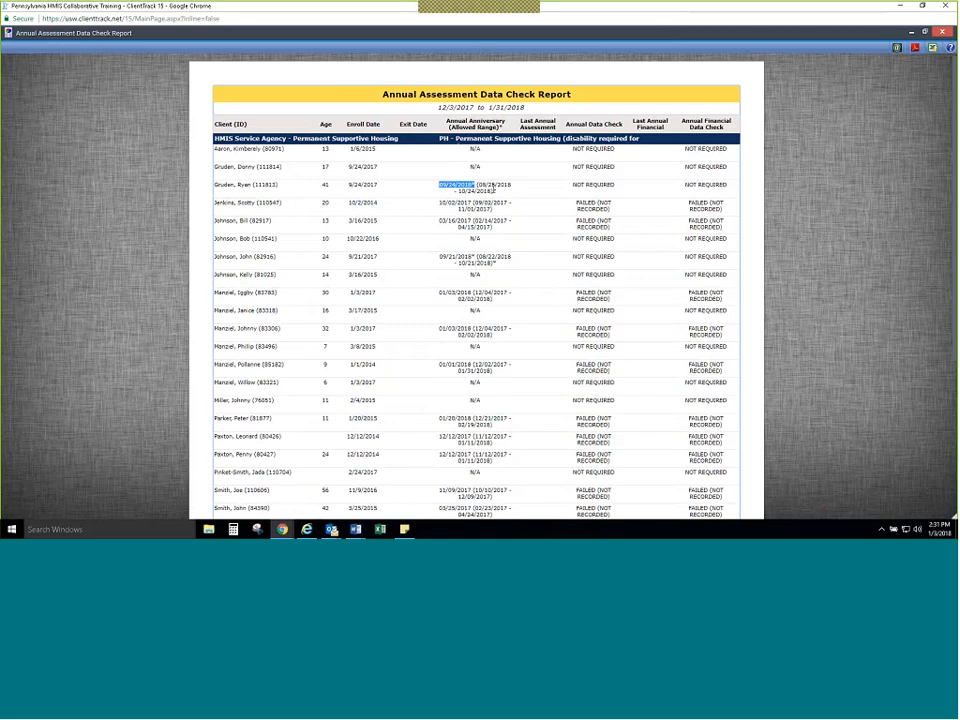
left_click_drag(478, 185, 488, 202)
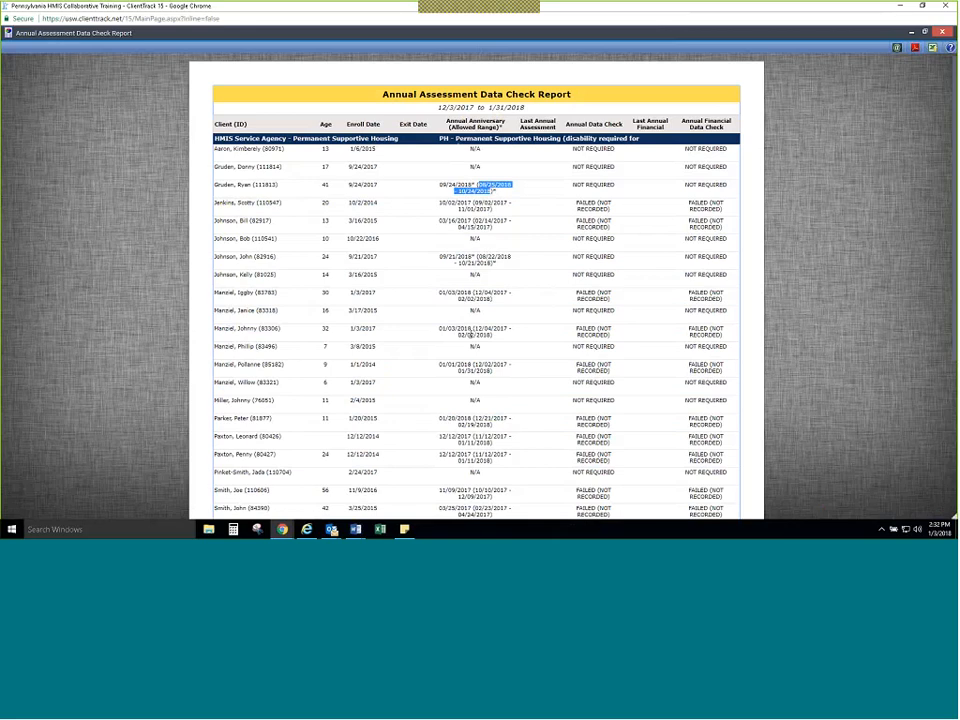
left_click_drag(470, 334, 491, 338)
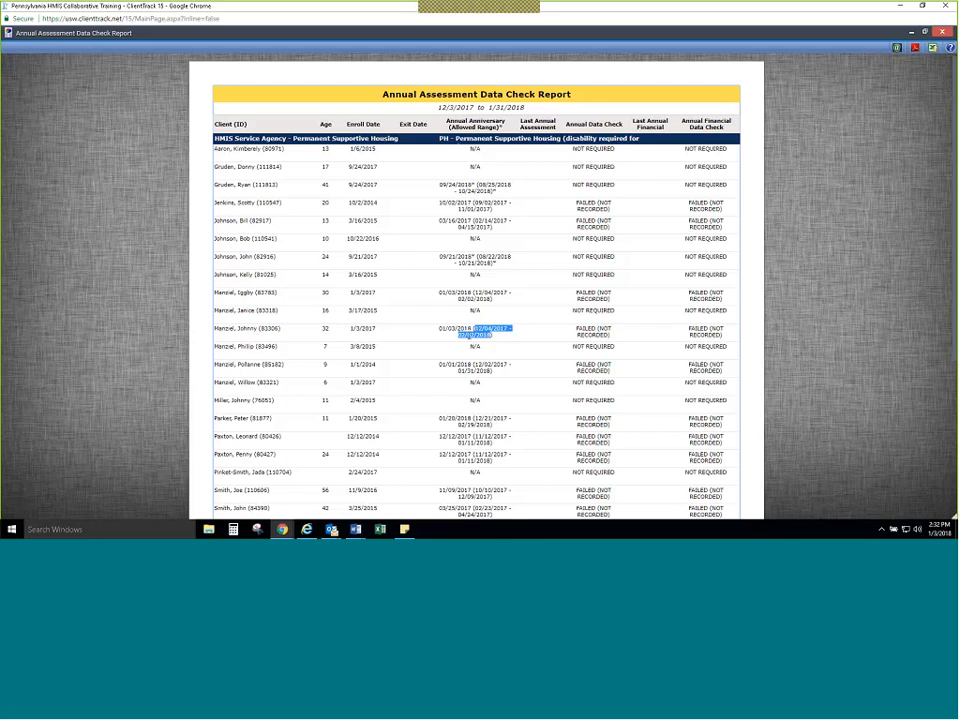
left_click_drag(576, 328, 613, 341)
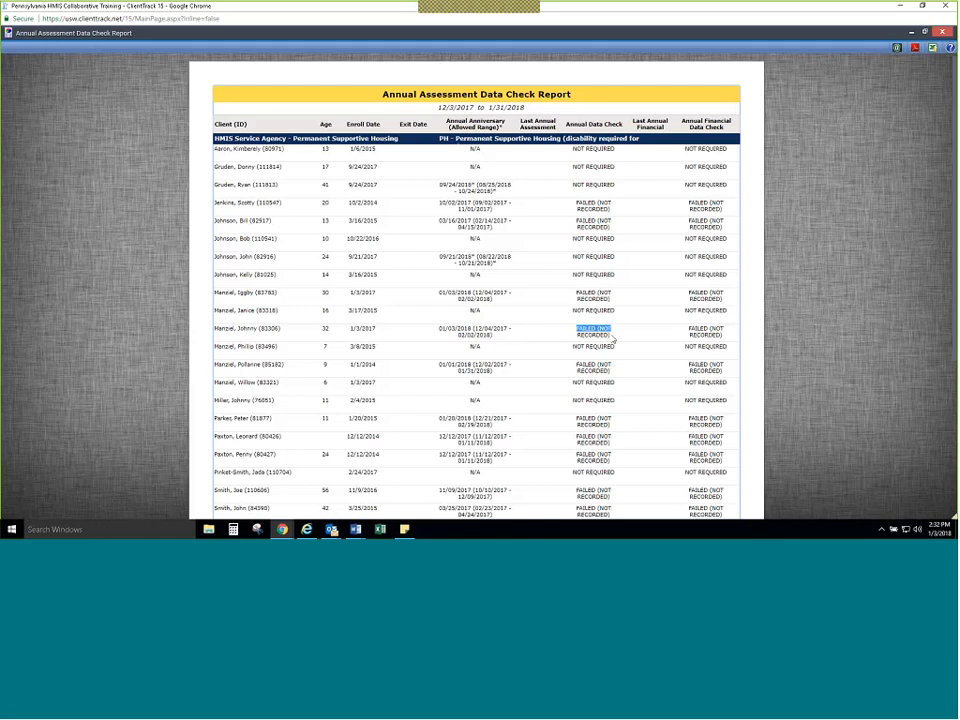
mouse_move(688, 328)
left_mouse_down()
mouse_move(724, 336)
mouse_move(697, 347)
left_mouse_up()
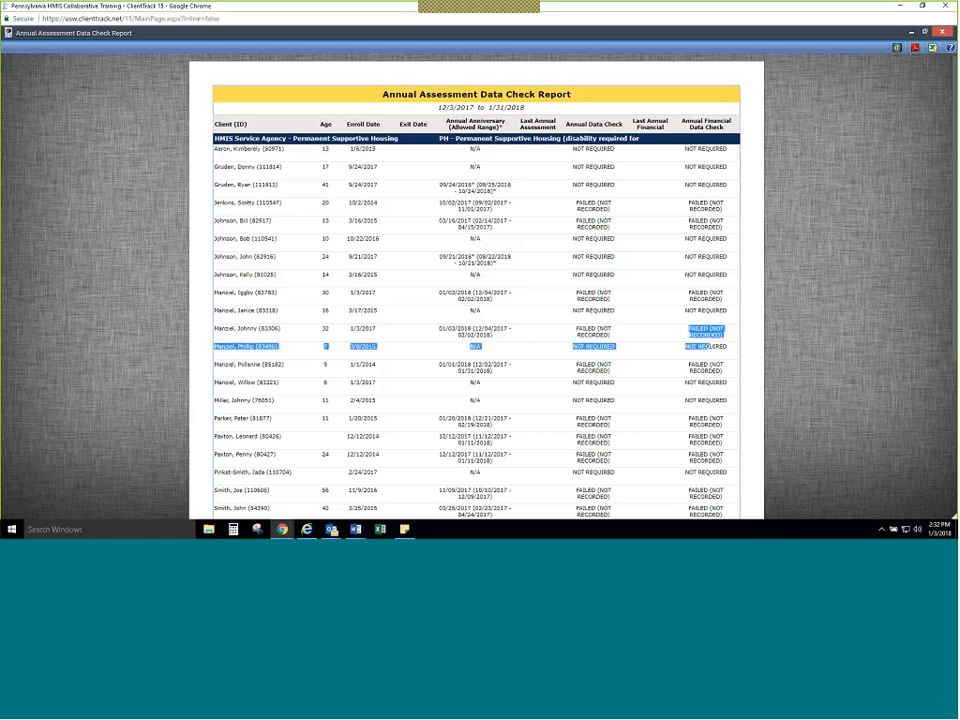
left_click(912, 36)
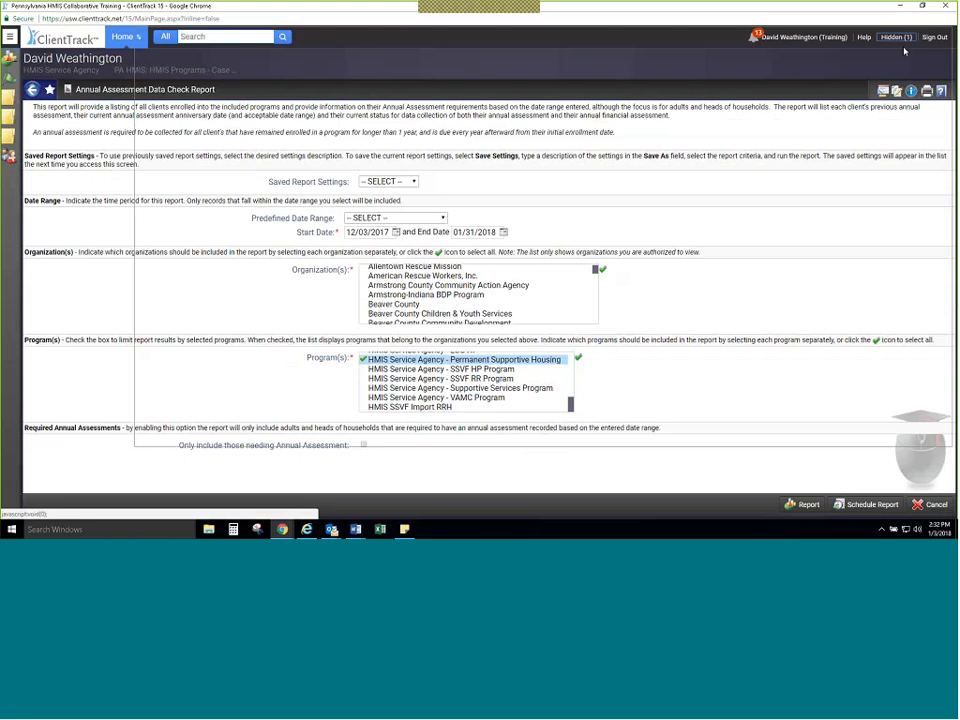
Step: Return to the client's enrollments in the Clients workspace, and reopen and re-minimize the hidden report for reference
left_click(133, 40)
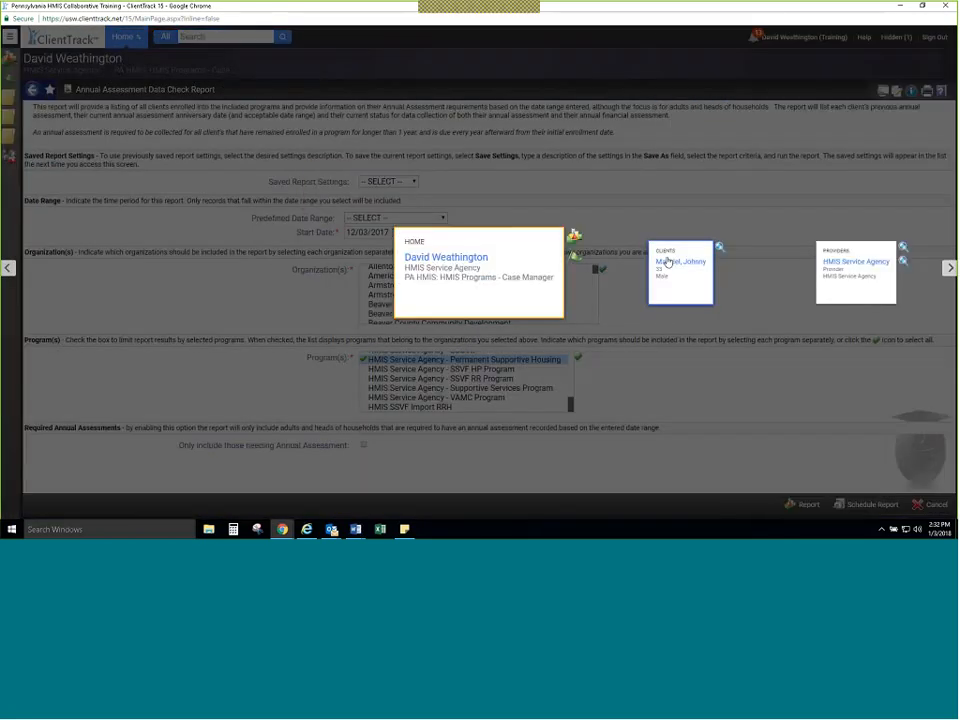
left_click(668, 262)
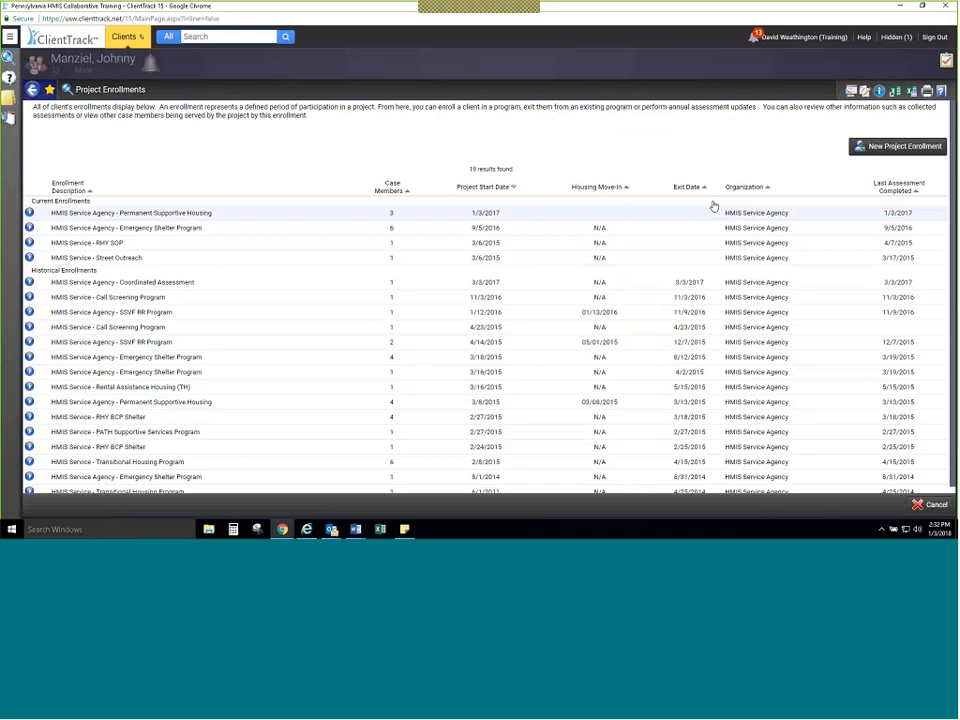
left_click(894, 38)
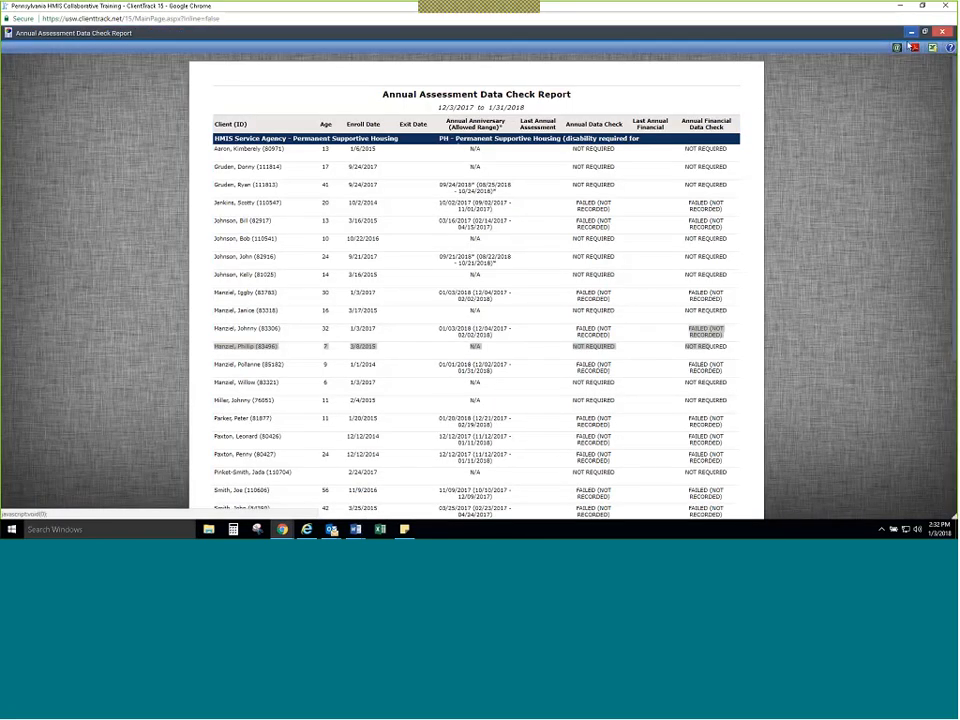
left_click(911, 32)
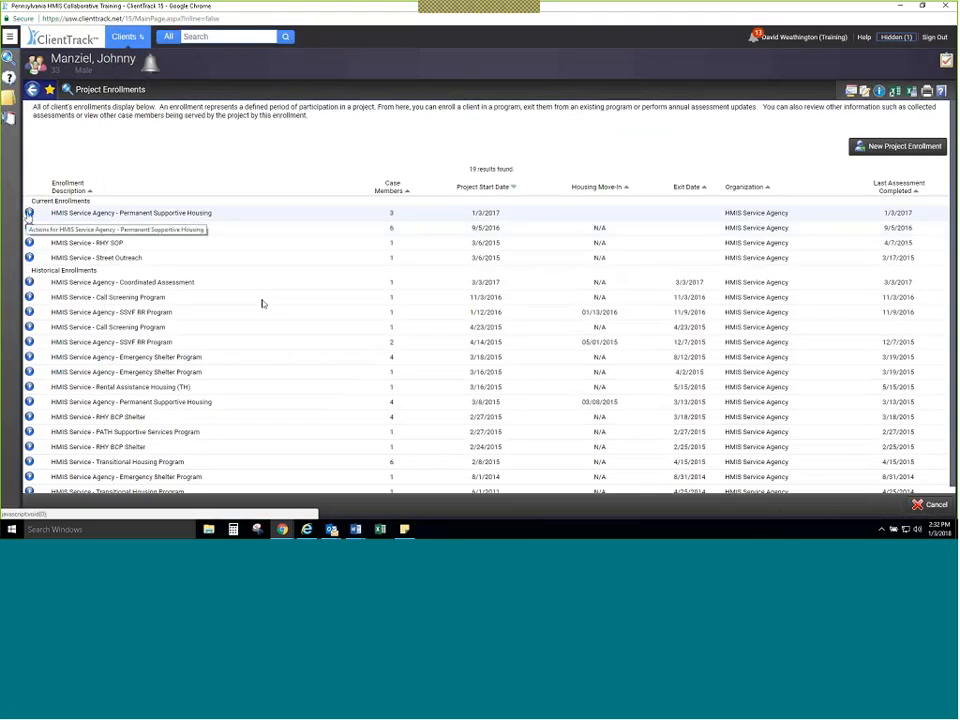
Step: Start an update/annual assessment on the current Permanent Supportive Housing enrollment, confirm the household, and choose Annual Assessment for the head of household
left_click(29, 213)
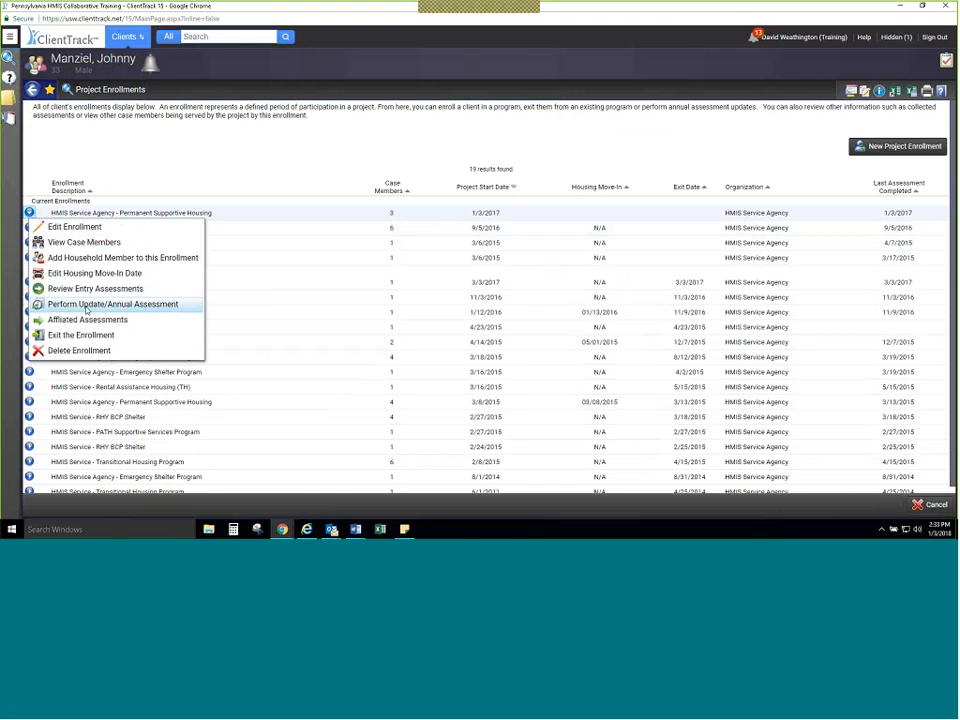
left_click(115, 305)
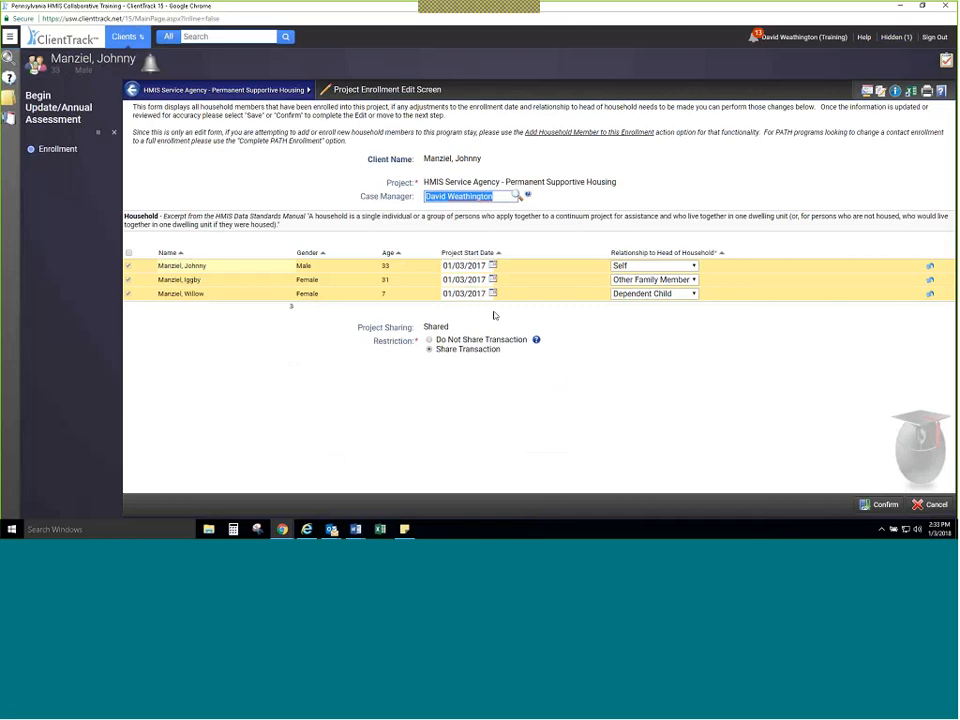
left_click(889, 506)
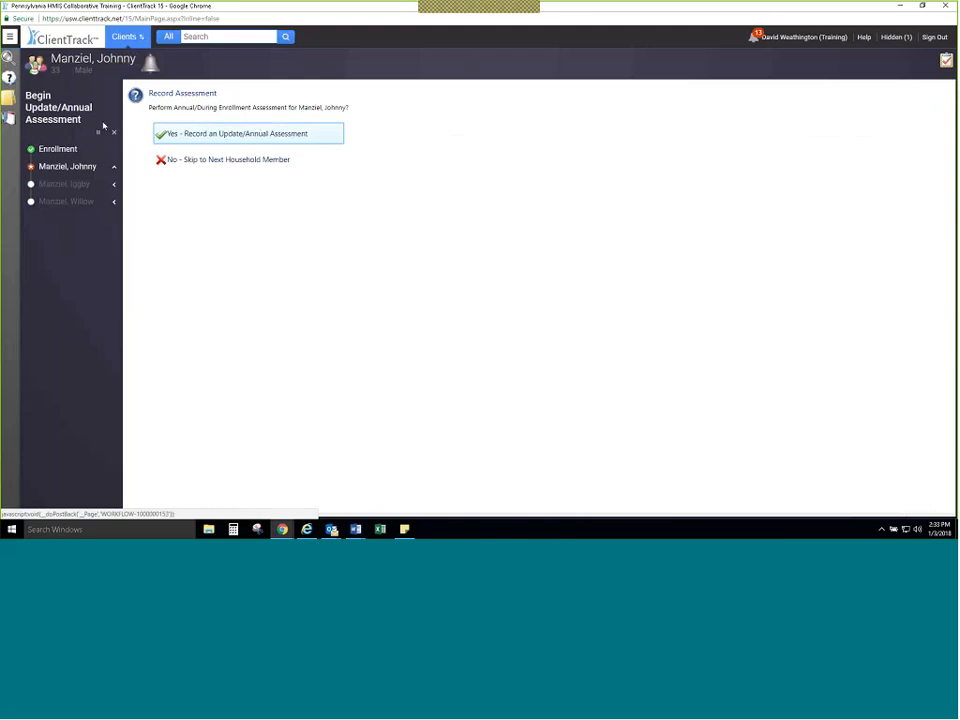
left_click(177, 140)
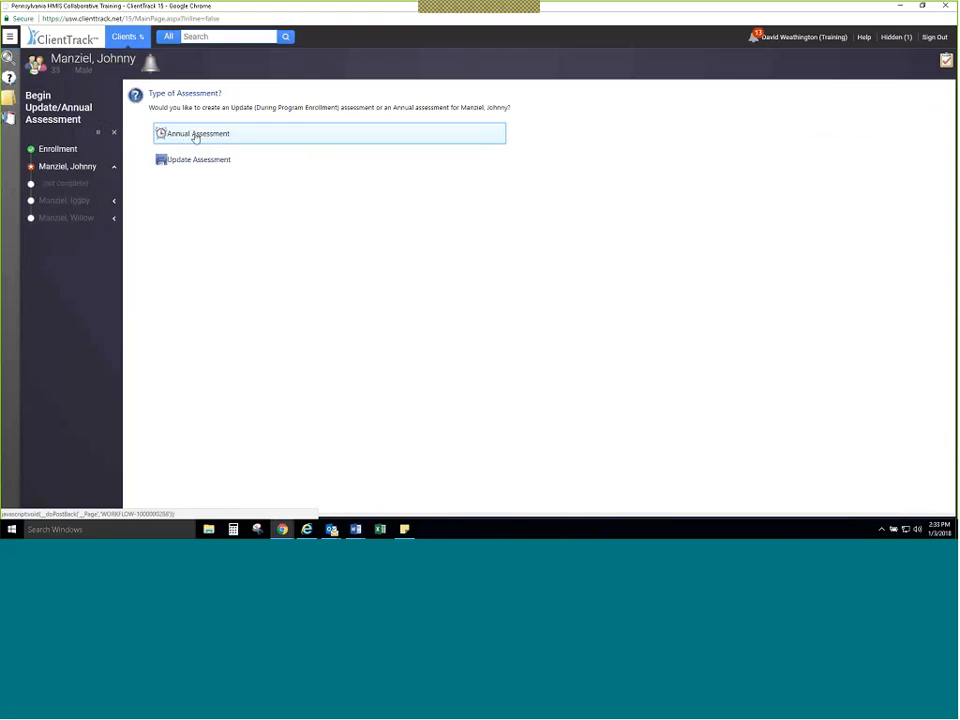
left_click(195, 138)
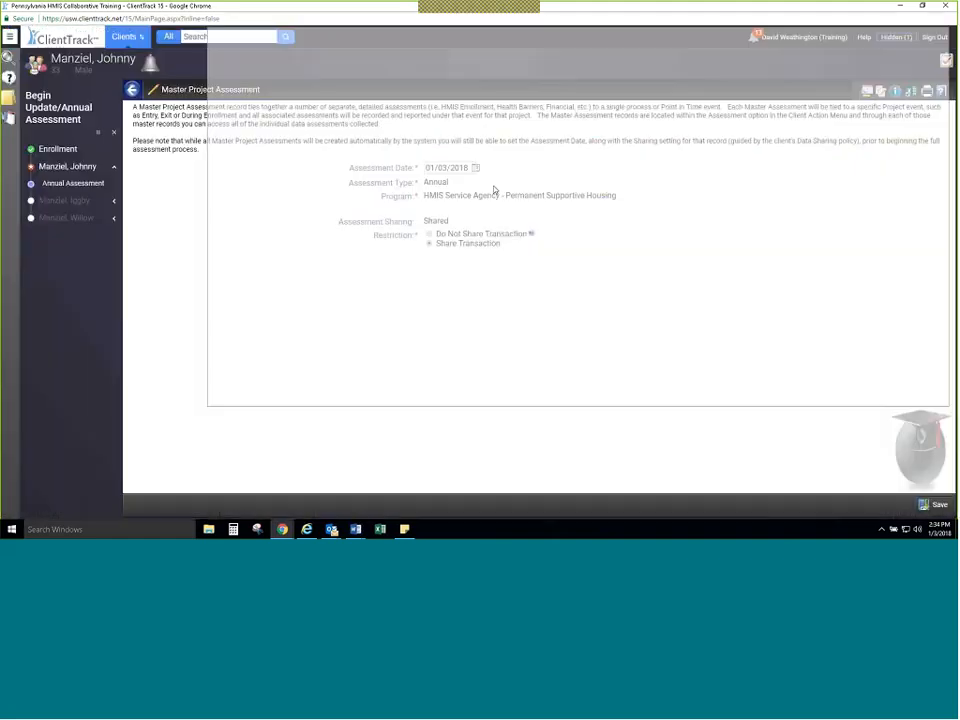
Step: Set the master project assessment date to 12/21/2017 and save it
left_click(477, 168)
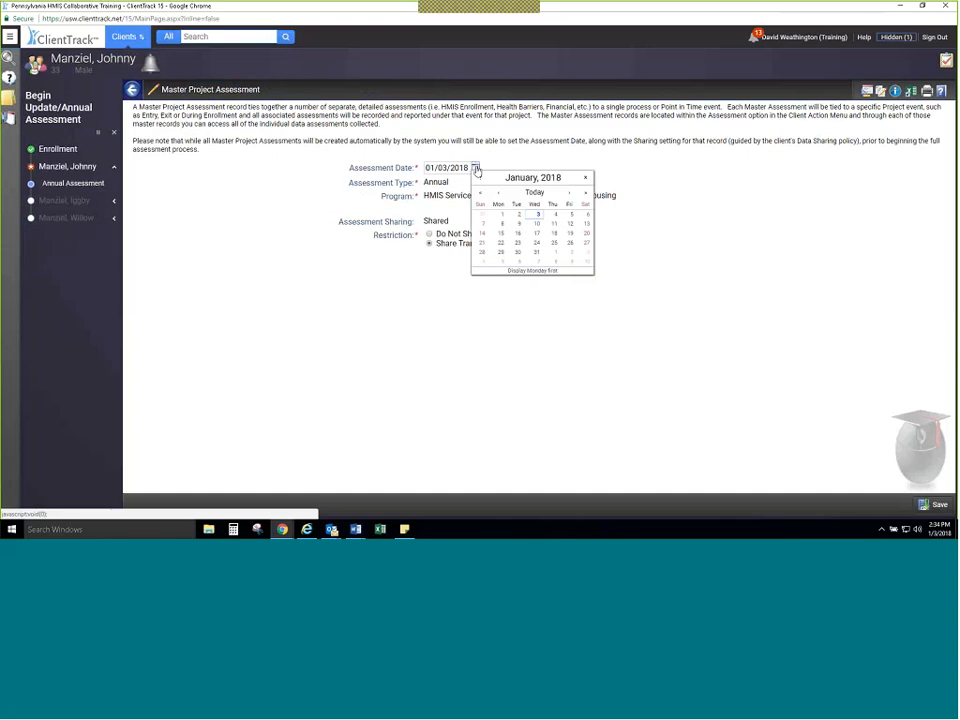
left_click(500, 193)
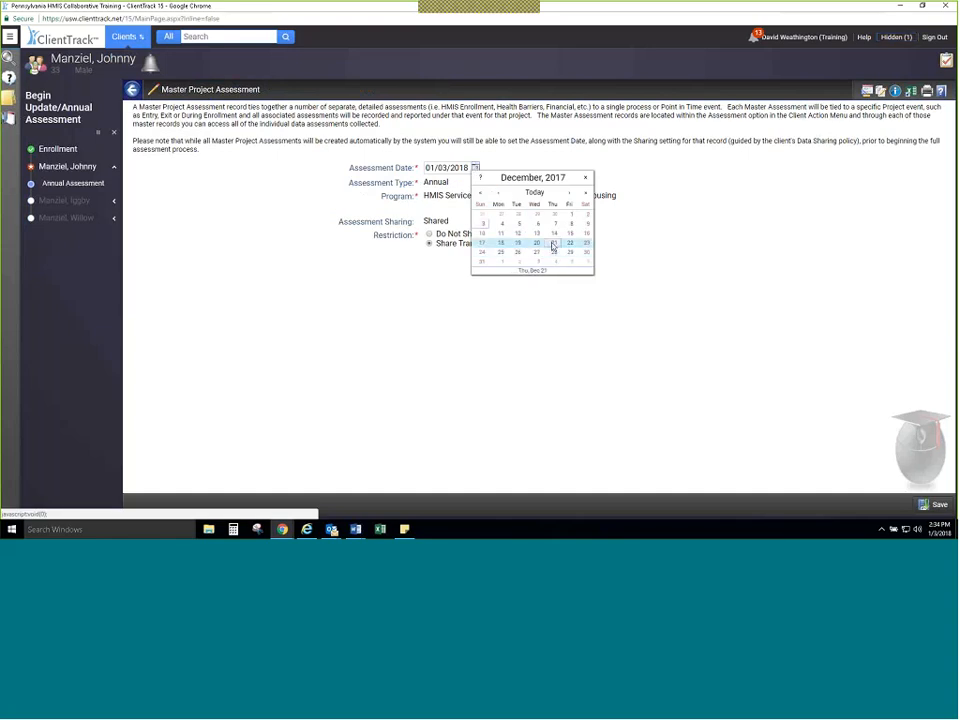
left_click(553, 244)
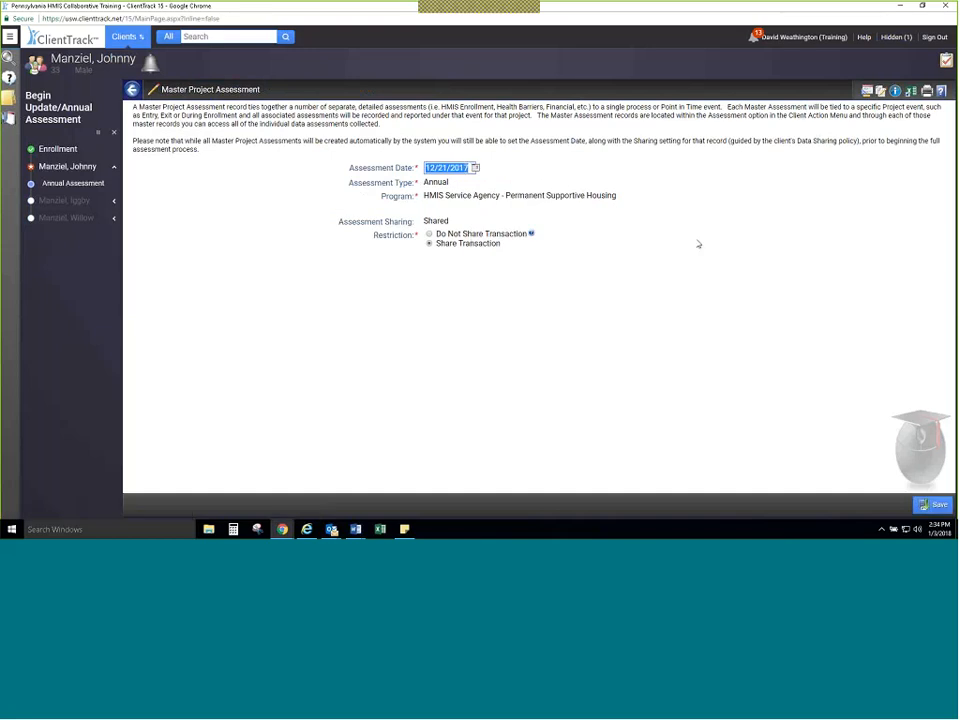
left_click(925, 504)
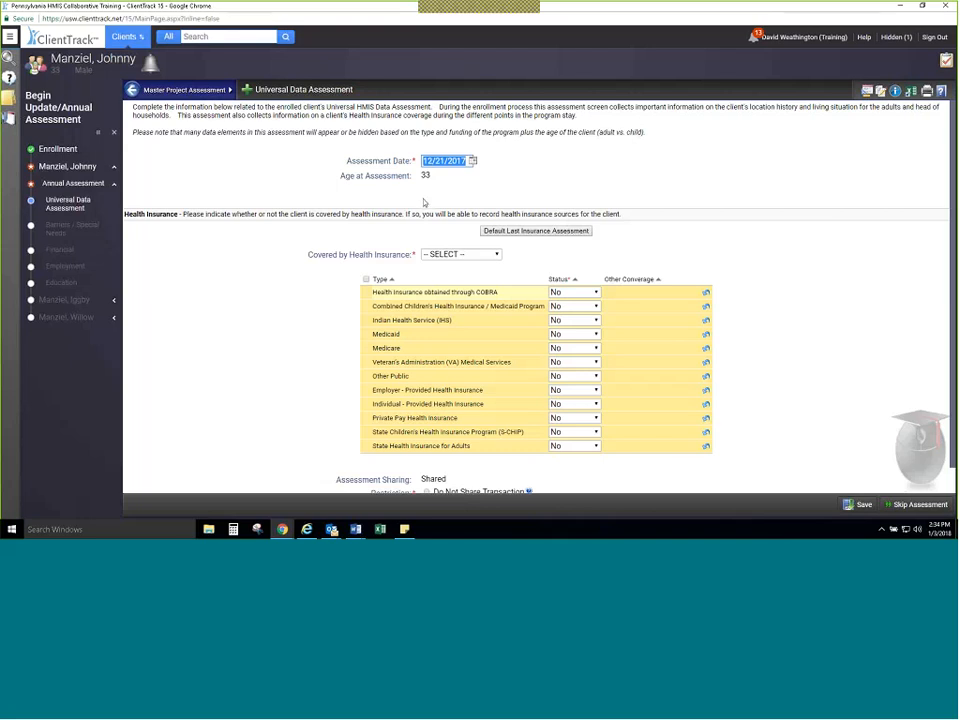
Step: Mark the client as covered by health insurance, set Medicaid to Yes, and save the universal data assessment
scroll(423, 203, "down", 1)
left_click(461, 229)
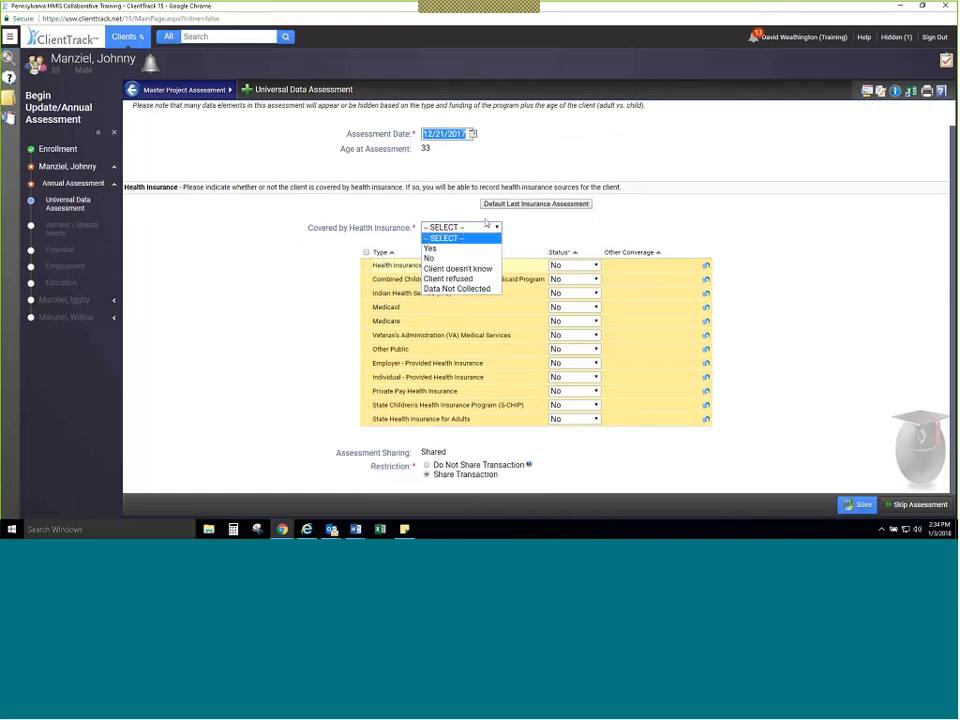
key("Down")
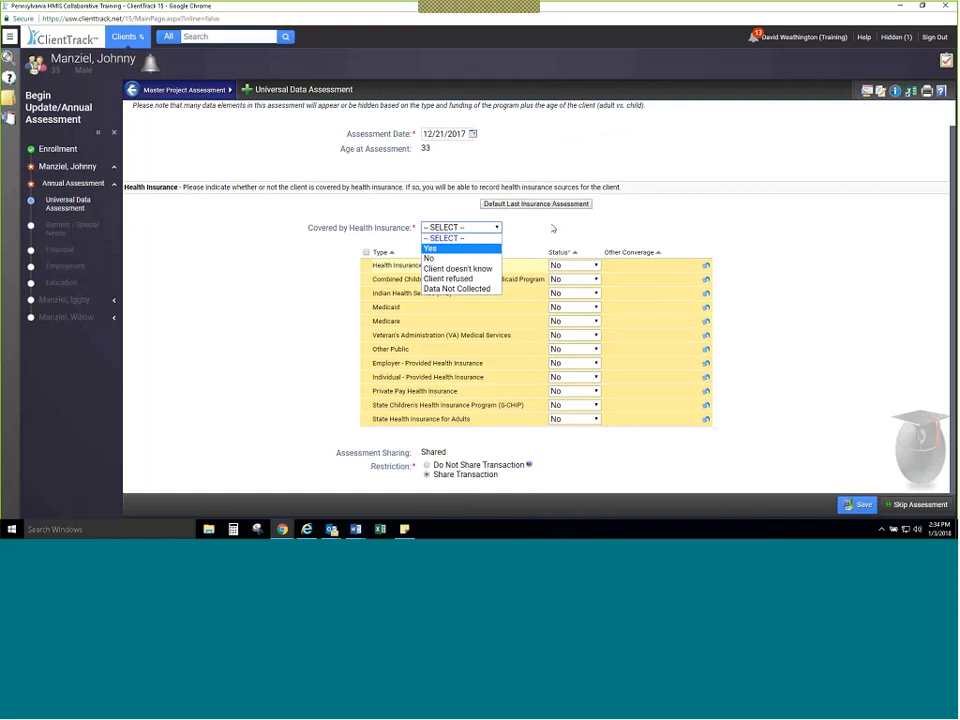
left_click(553, 229)
left_click(556, 205)
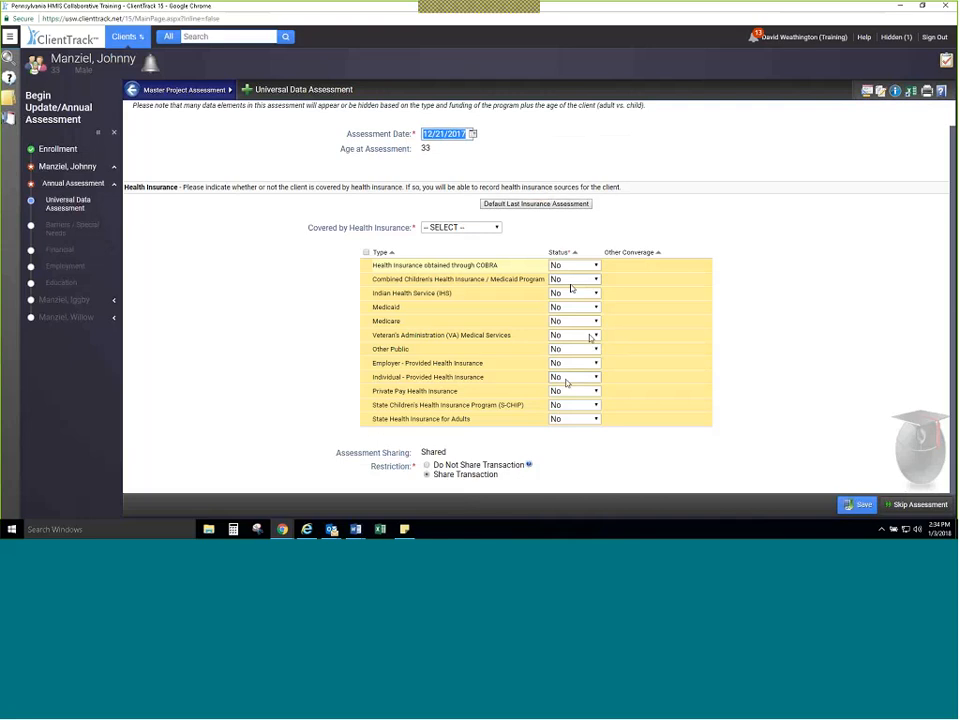
left_click(480, 228)
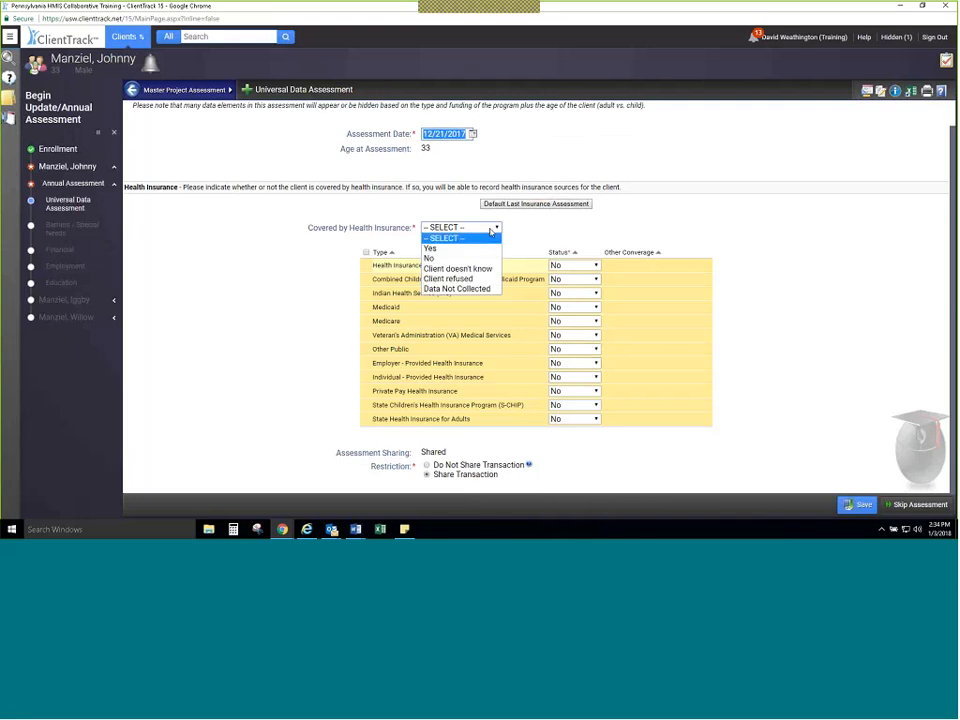
left_click(487, 252)
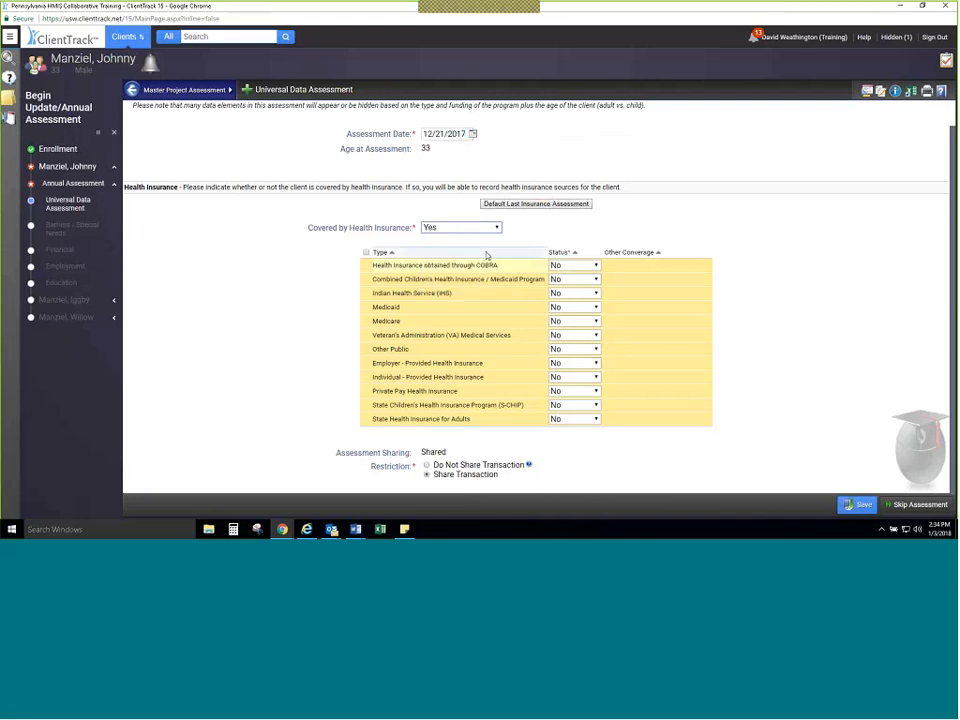
left_click(575, 307)
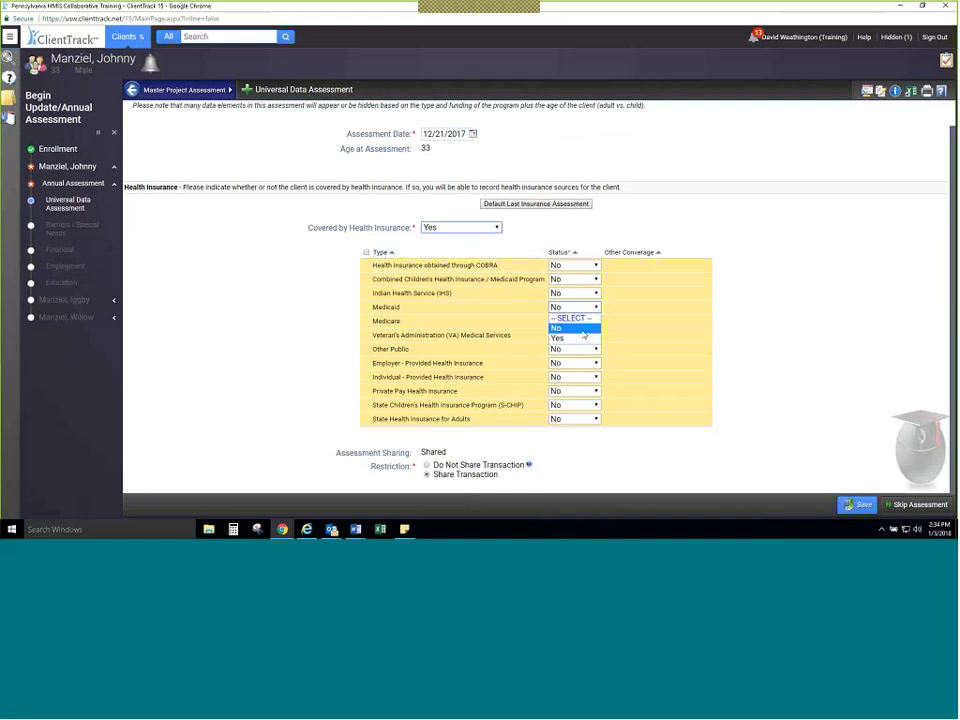
left_click(584, 337)
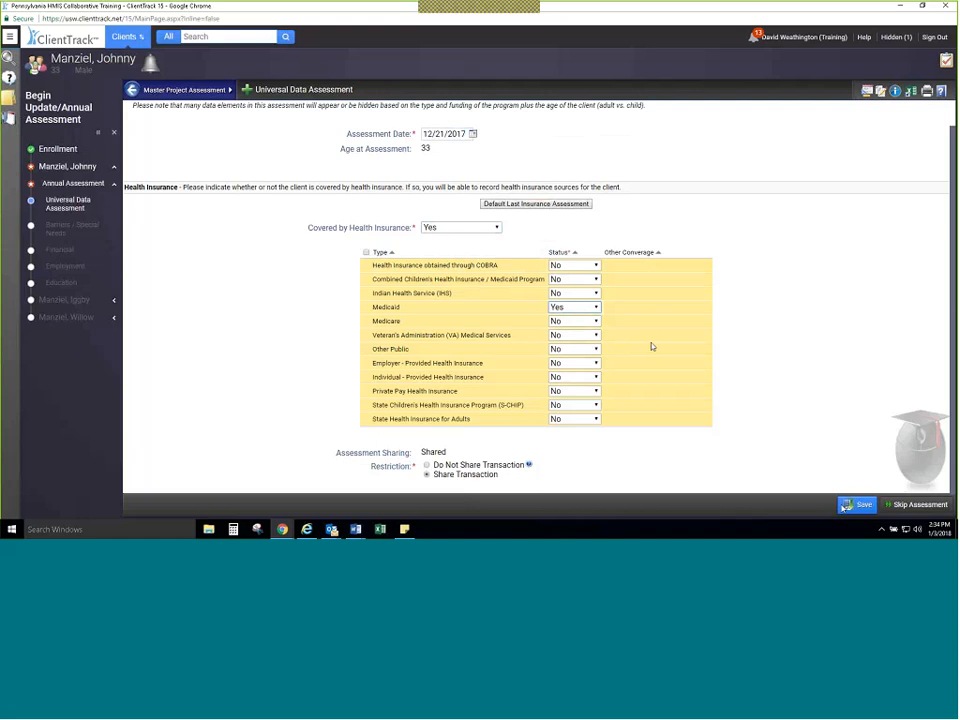
left_click(855, 505)
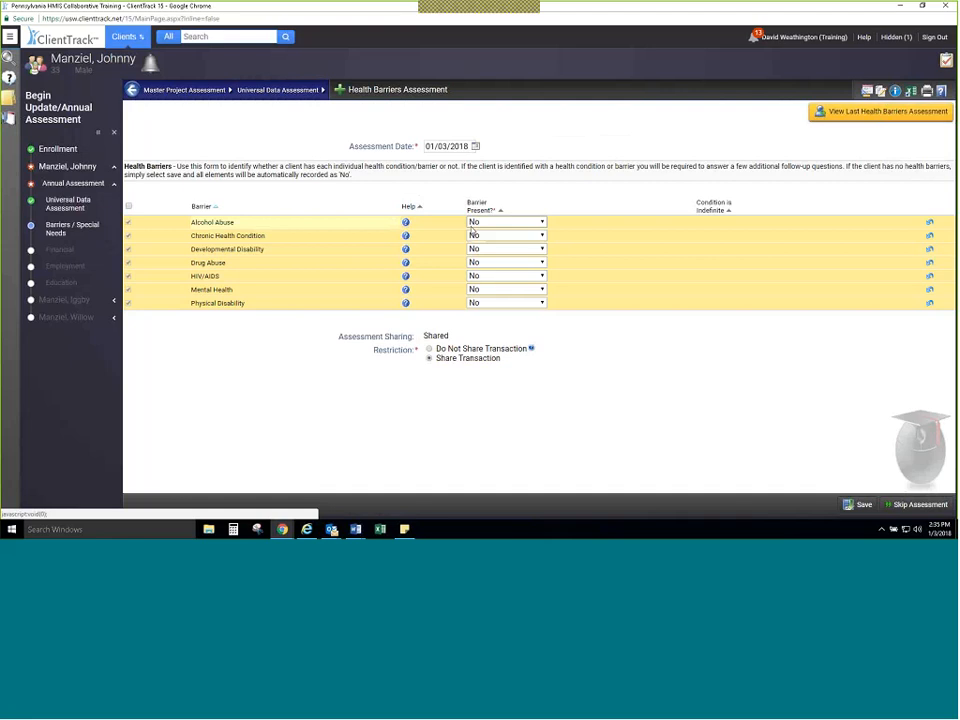
Step: Check the last health barriers assessment, and mark Chronic Health Condition as present with Condition is Indefinite set to Yes
left_click(861, 112)
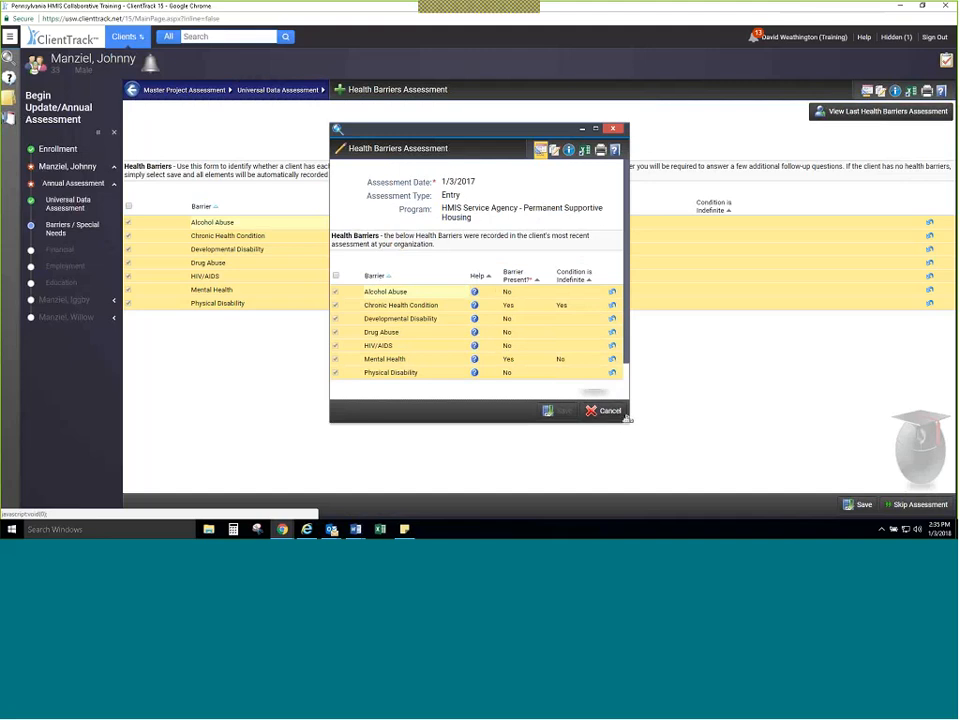
left_click(541, 150)
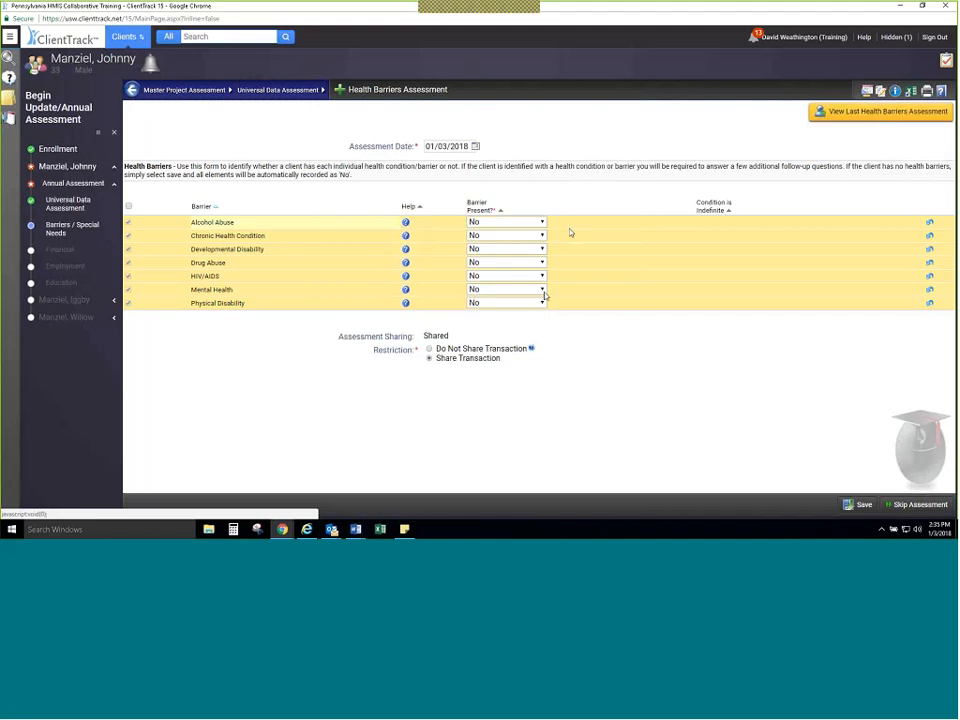
left_click(541, 235)
left_click(500, 256)
left_click(770, 236)
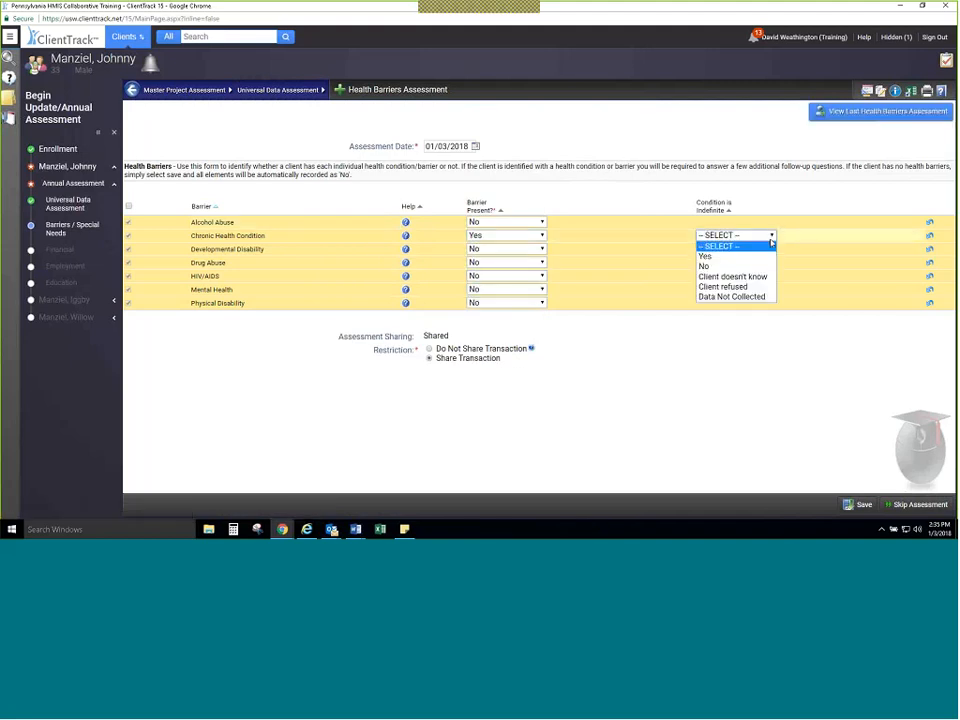
left_click(706, 256)
Step: Mark Mental Health as present with Condition is Indefinite set to No, and save the health barriers assessment
left_click(541, 289)
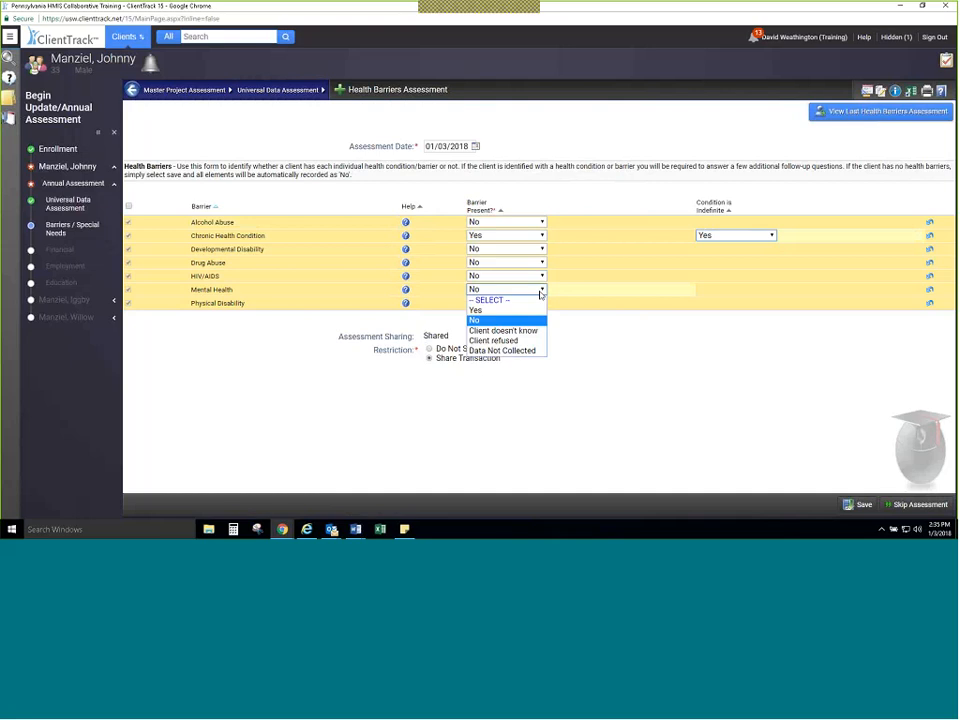
left_click(530, 310)
left_click(755, 290)
left_click(761, 320)
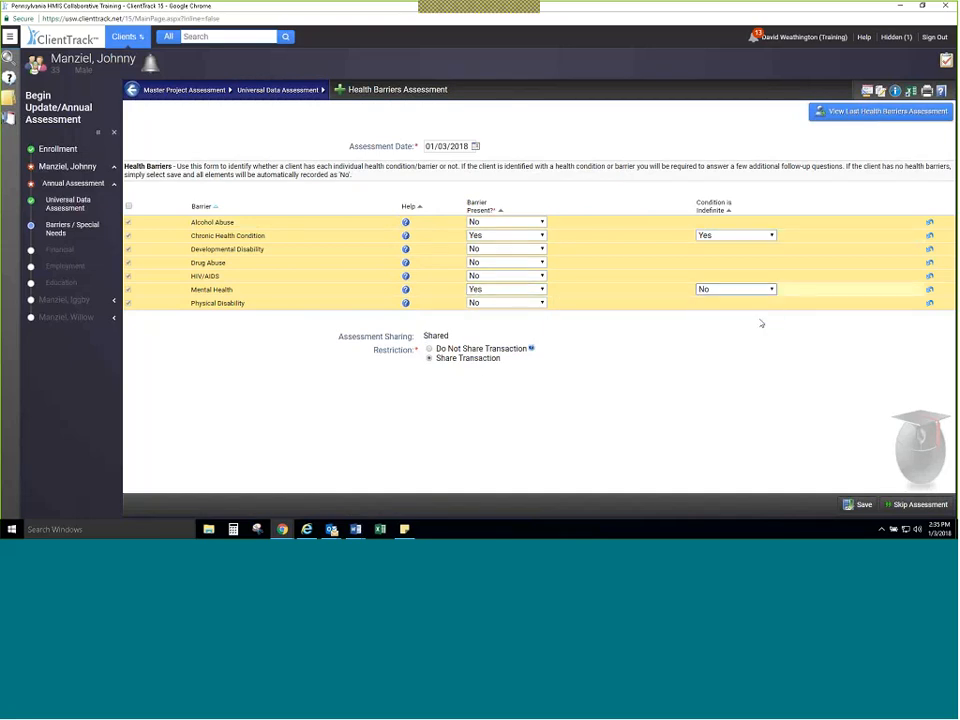
left_click(855, 505)
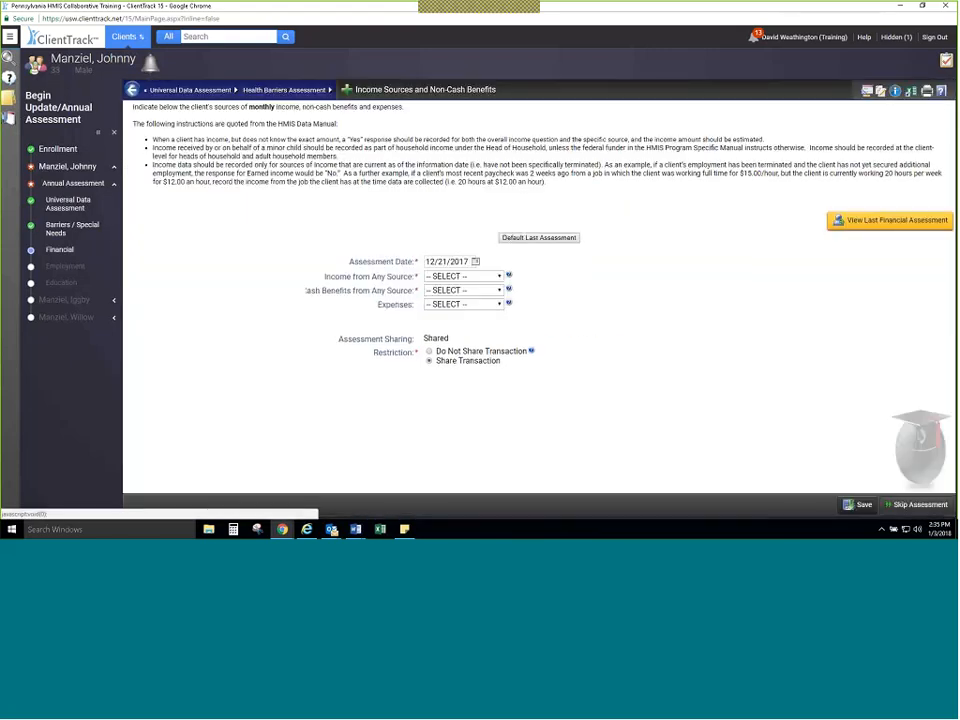
Step: Fill the financial assessment with the last assessment's answers, and view and close the last financial assessment
left_click(542, 238)
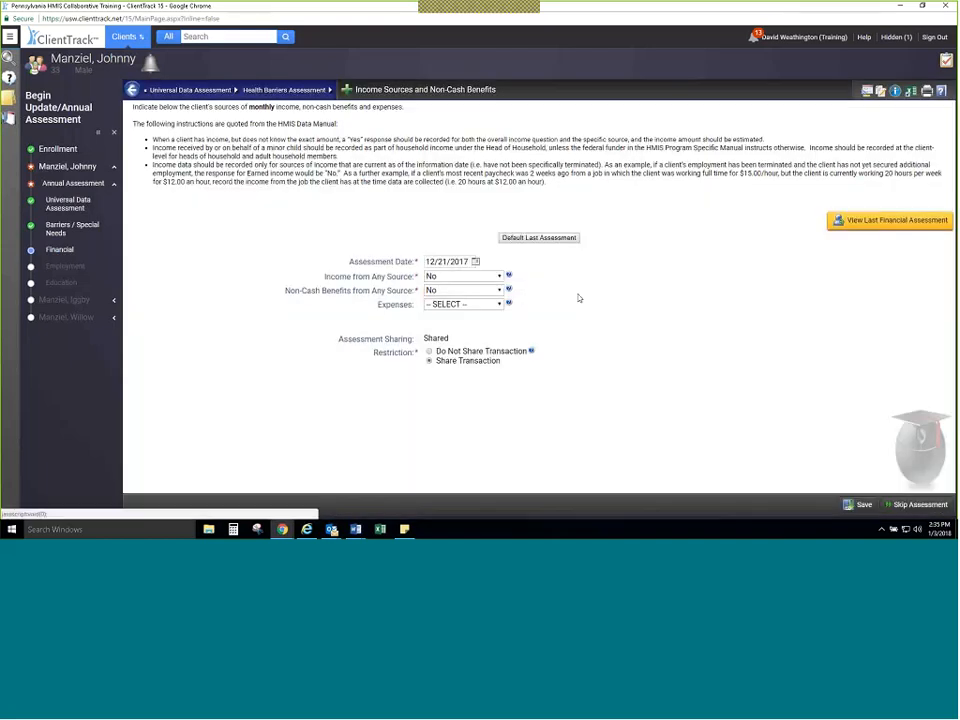
left_click(846, 221)
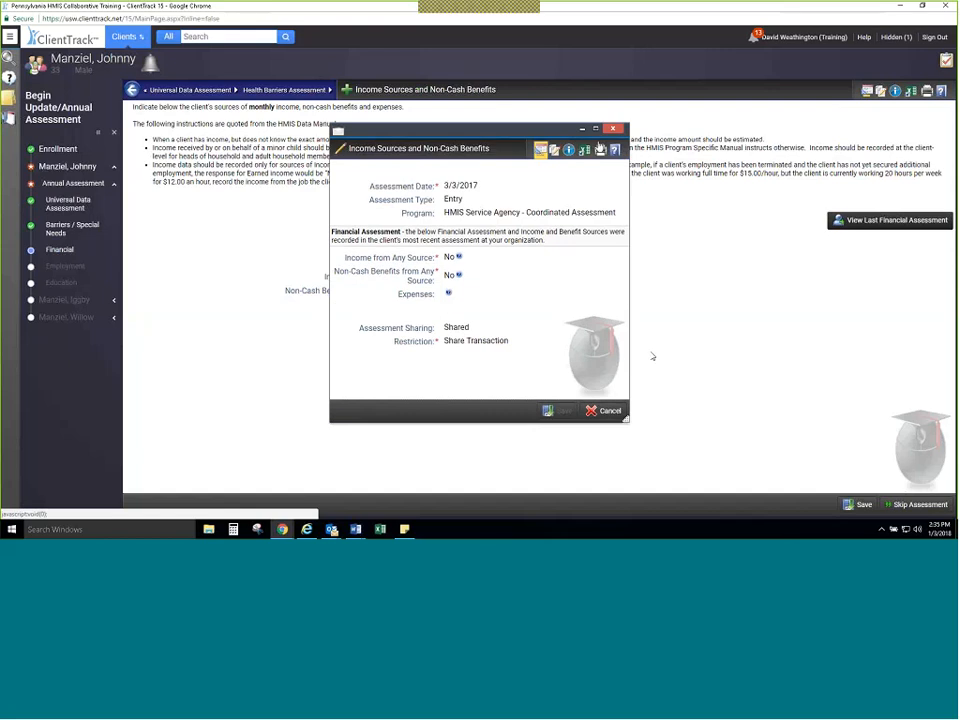
left_click(604, 411)
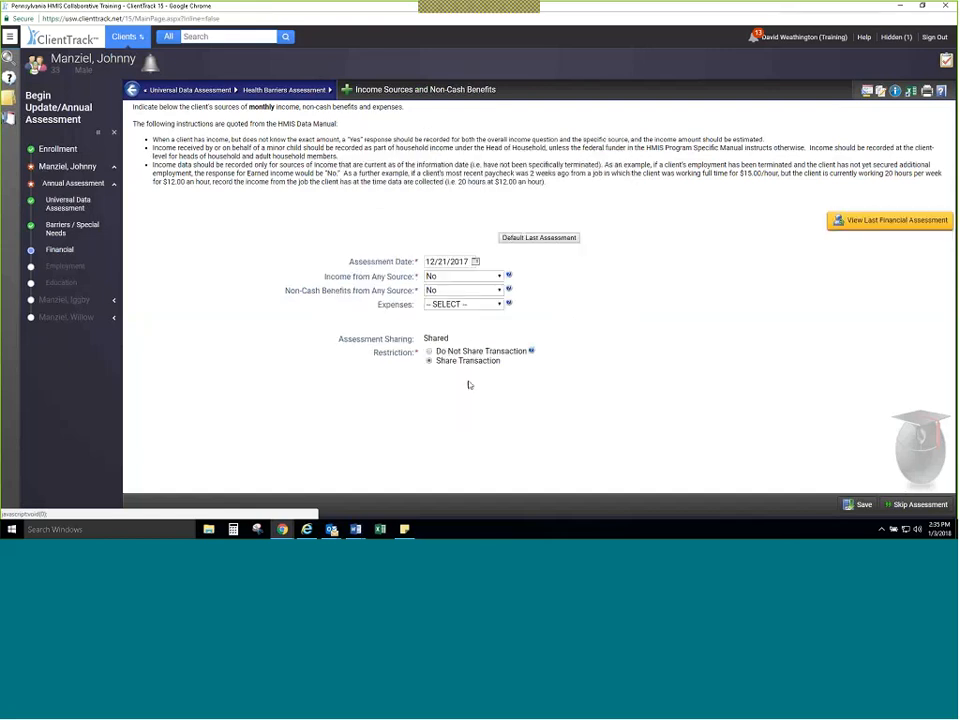
Step: Set Income from Any Source to Yes and enter a monthly amount of 700.00 for Social Security Disability Insurance (SSDI)
left_click(474, 278)
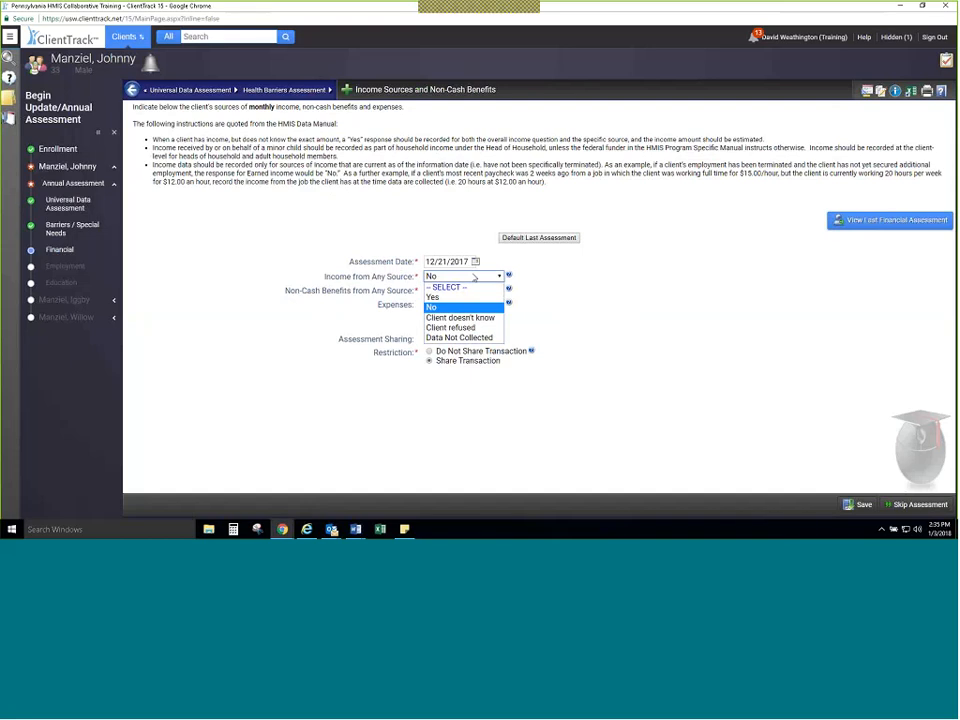
left_click(440, 297)
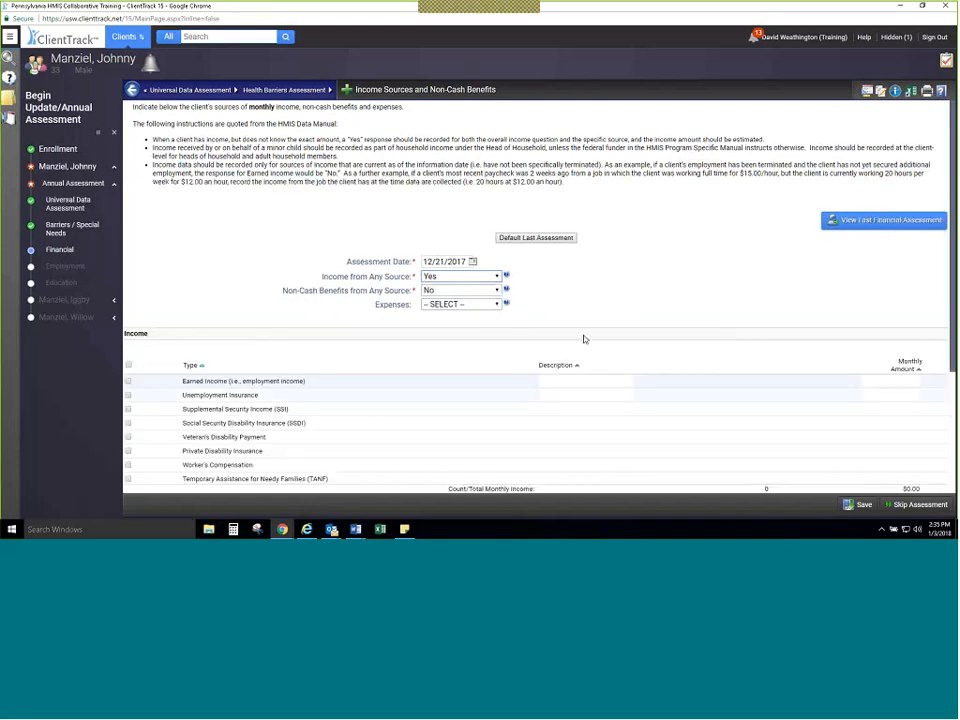
scroll(258, 345, "down", 1)
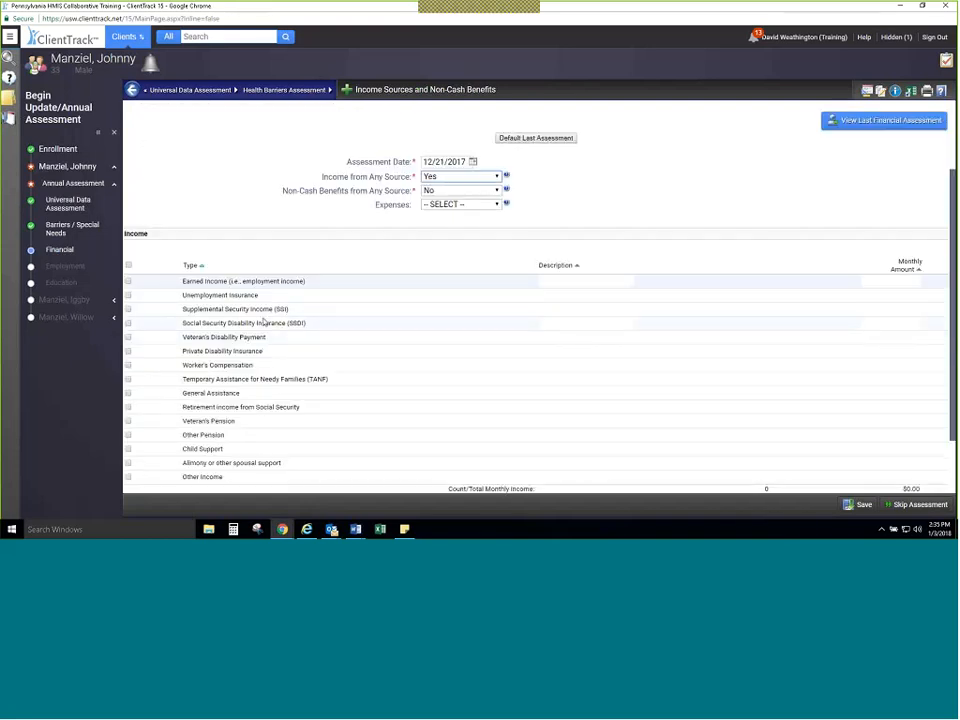
left_click(920, 323)
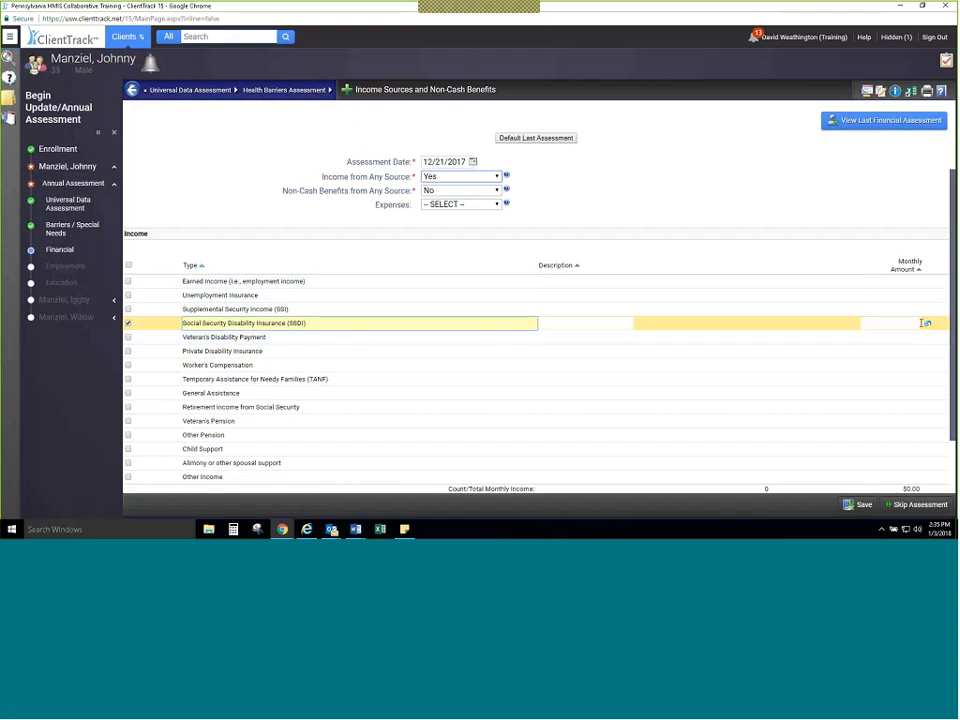
left_click(921, 323)
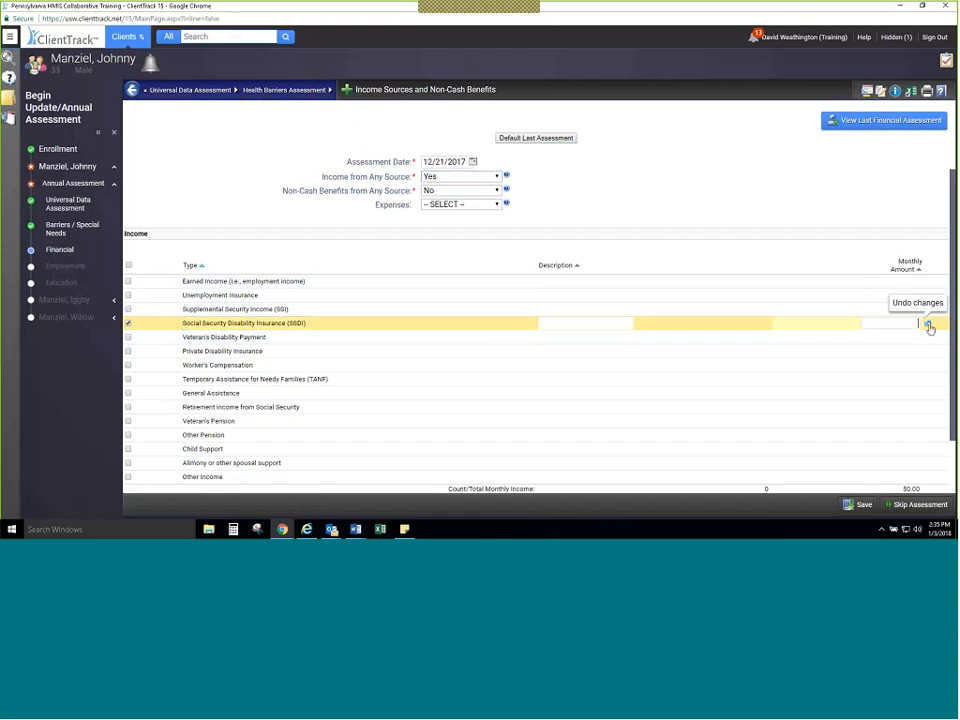
type("700.0")
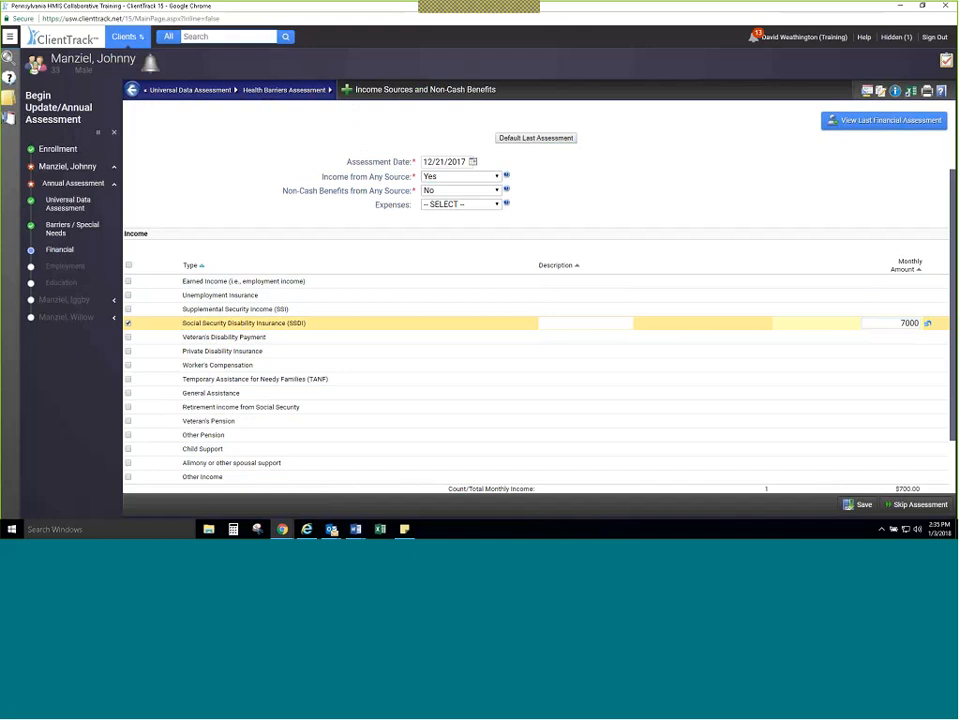
type("0")
Step: Set Non-Cash Benefits from Any Source to Yes, enter 200.00 monthly for SNAP (Food Stamps), and save the financial assessment
scroll(583, 272, "down", 2)
scroll(581, 191, "up", 1)
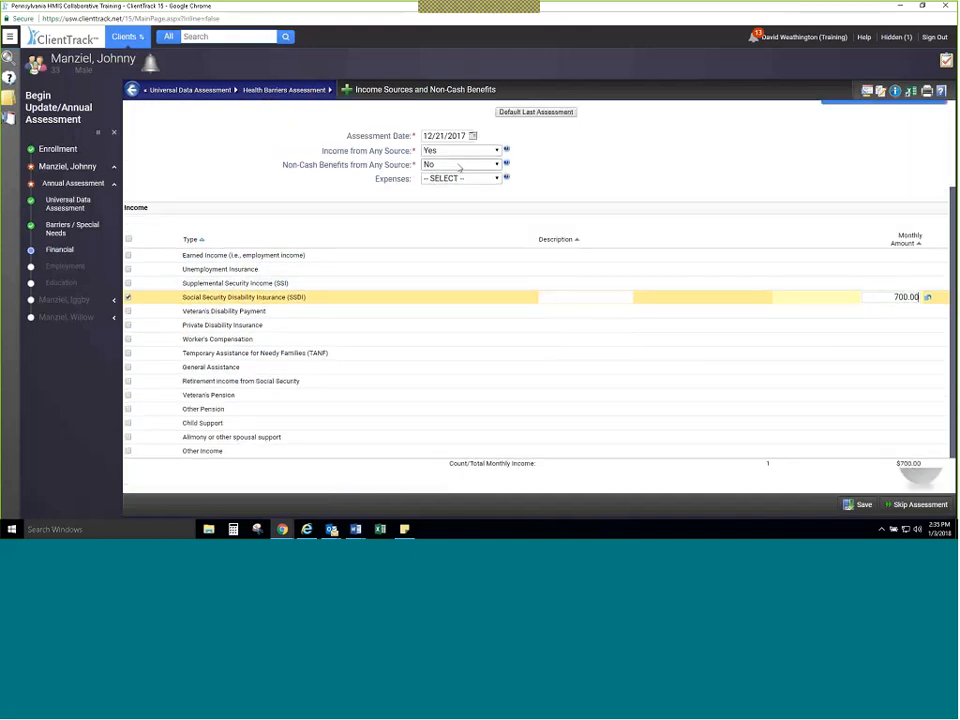
left_click(460, 166)
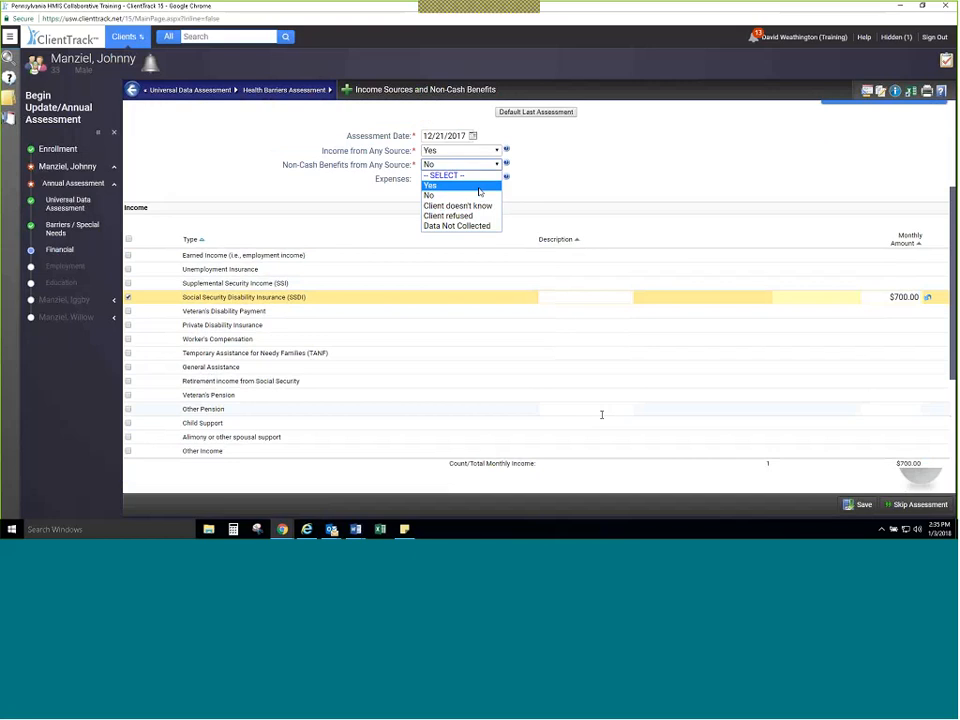
left_click(478, 186)
scroll(602, 414, "down", 3)
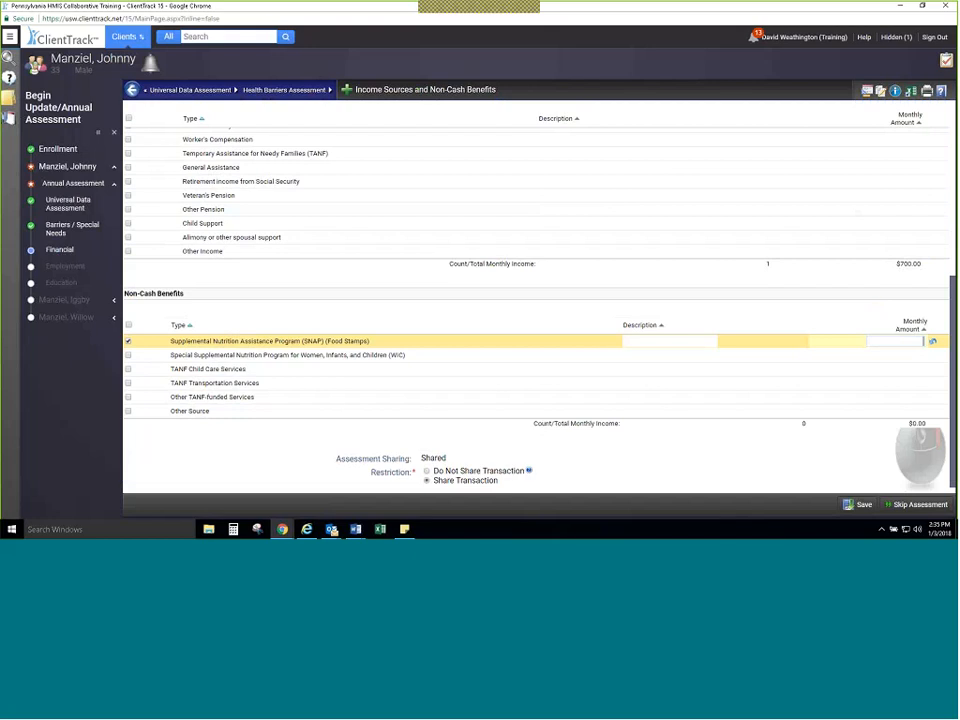
type("200")
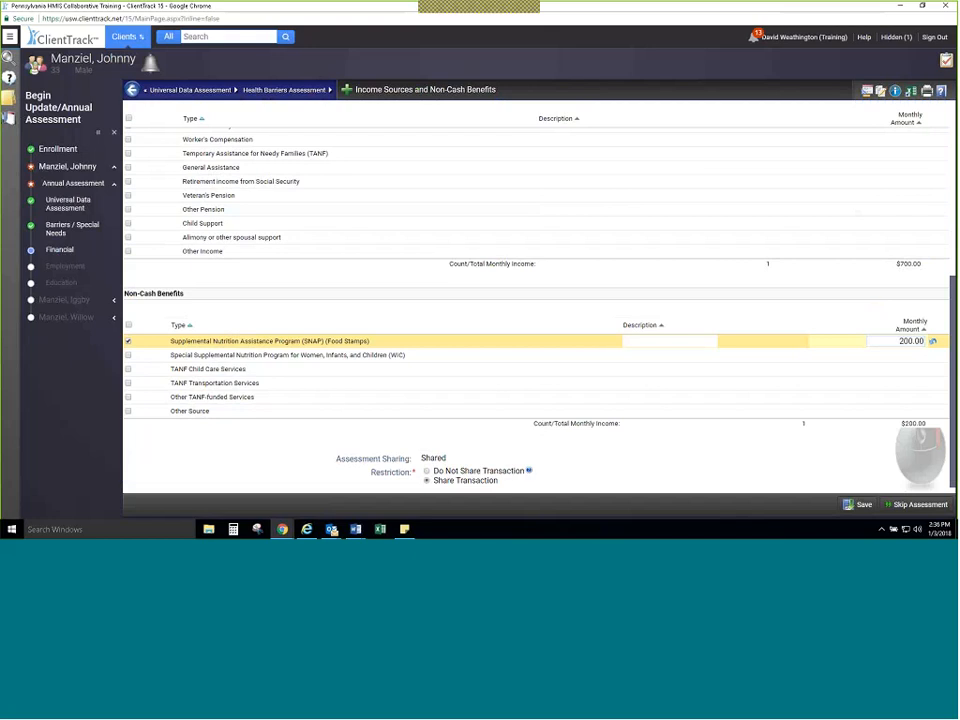
left_click(860, 504)
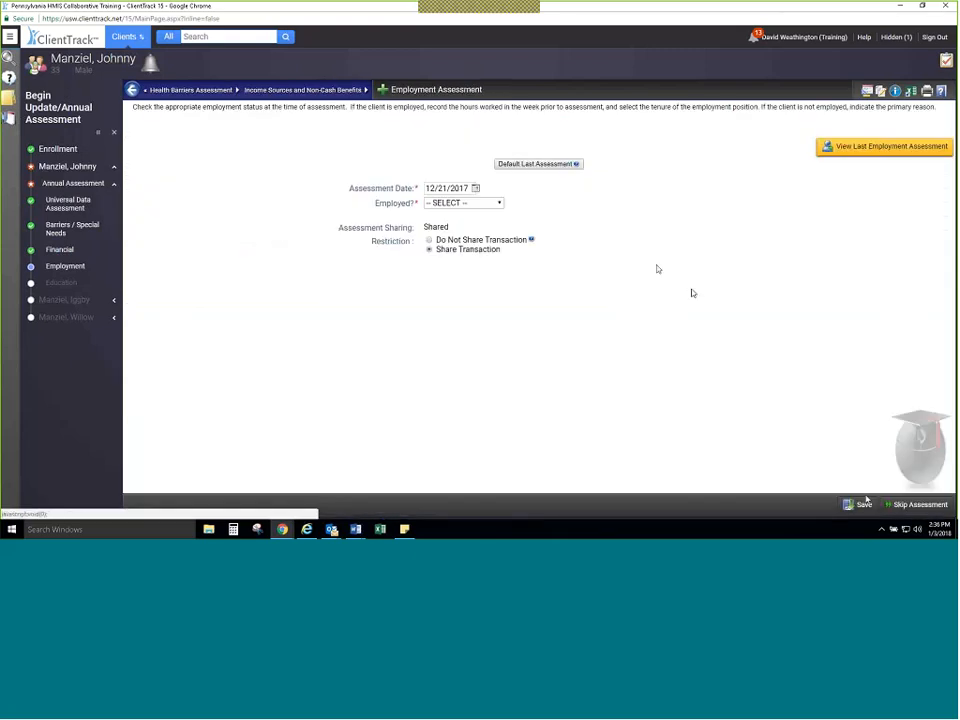
Step: Default the employment assessment from the last one, with Employed No and reason Unable to work, and save it
left_click(499, 203)
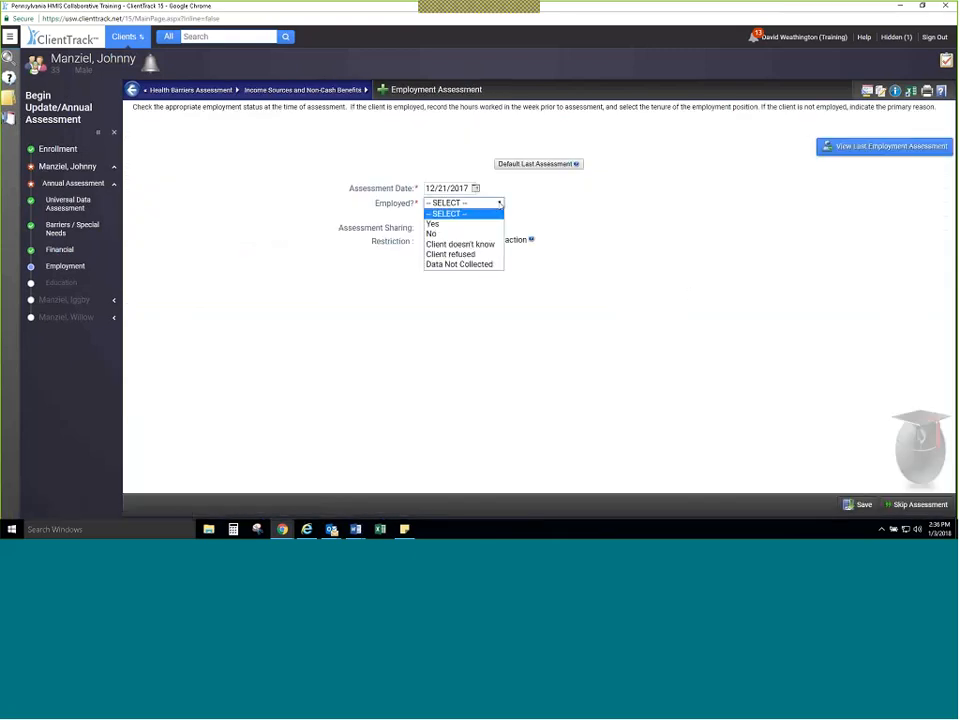
left_click(536, 163)
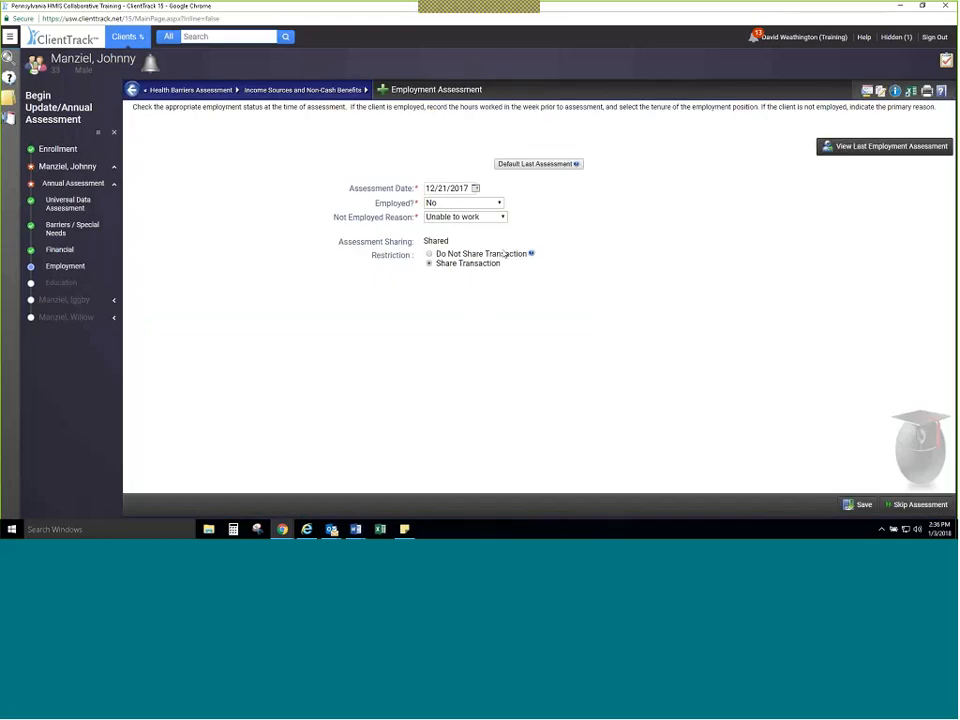
left_click(858, 504)
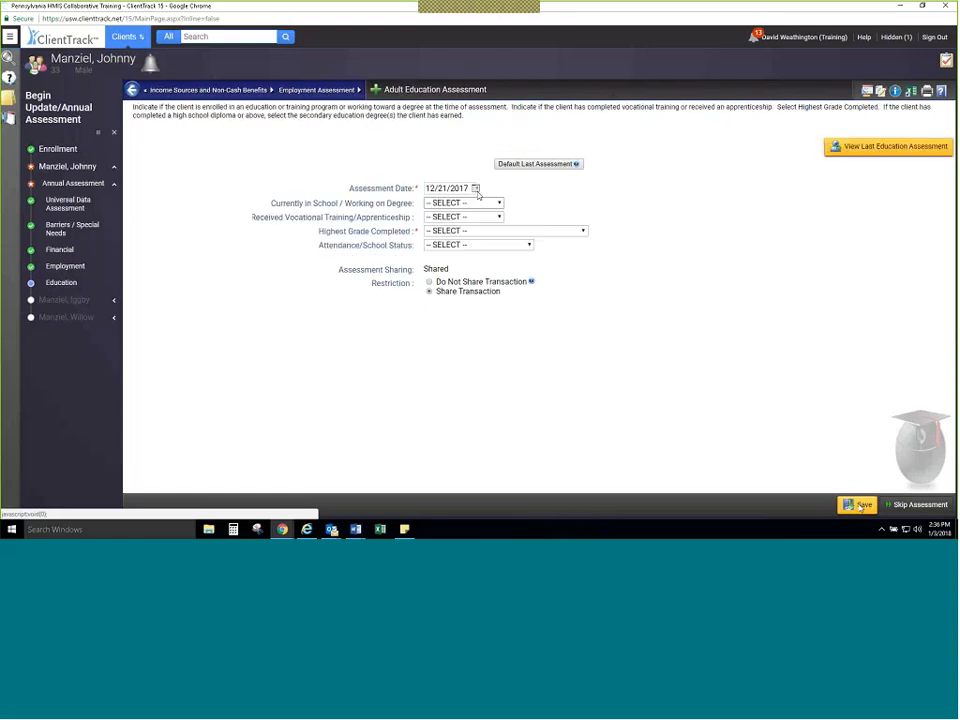
Step: Default the adult education assessment from the last one, with a high school diploma and Associates and Bachelors degrees, and save it
left_click(492, 232)
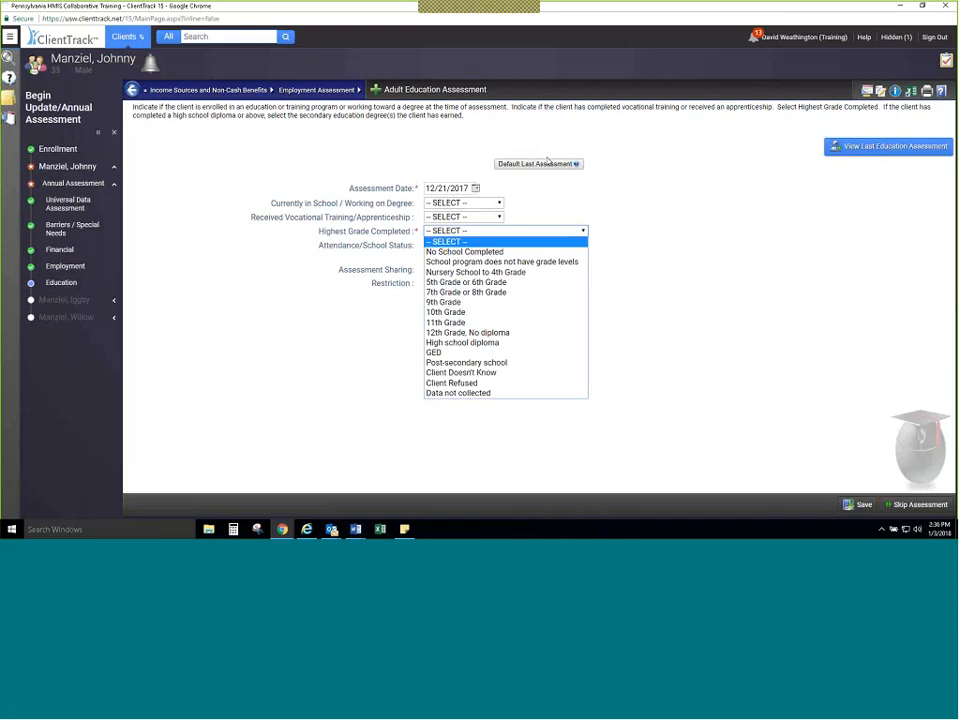
left_click(547, 162)
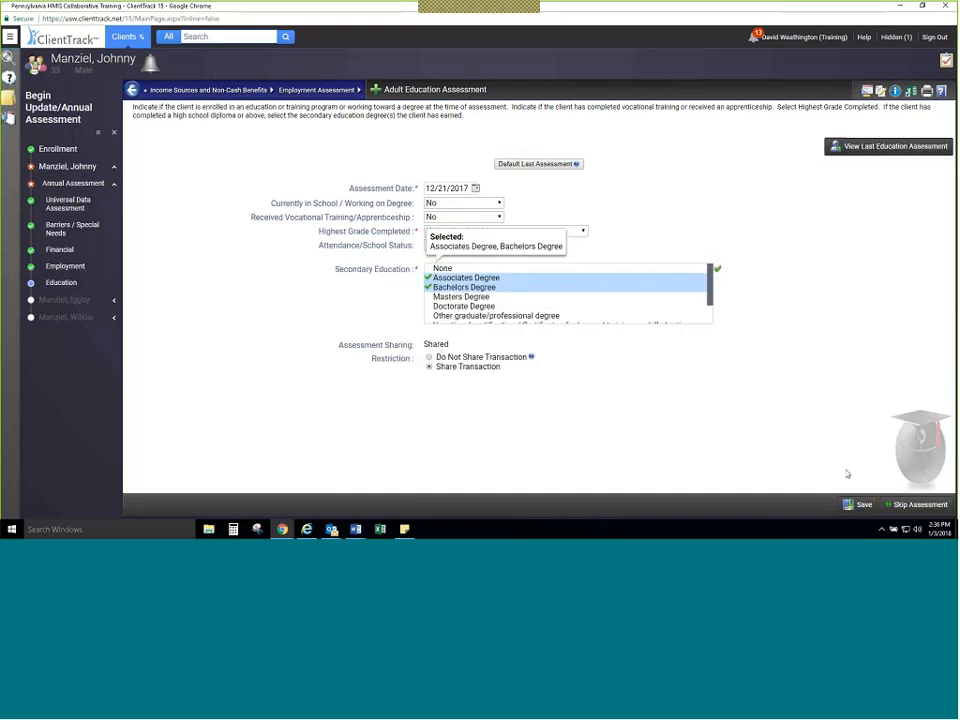
left_click(858, 505)
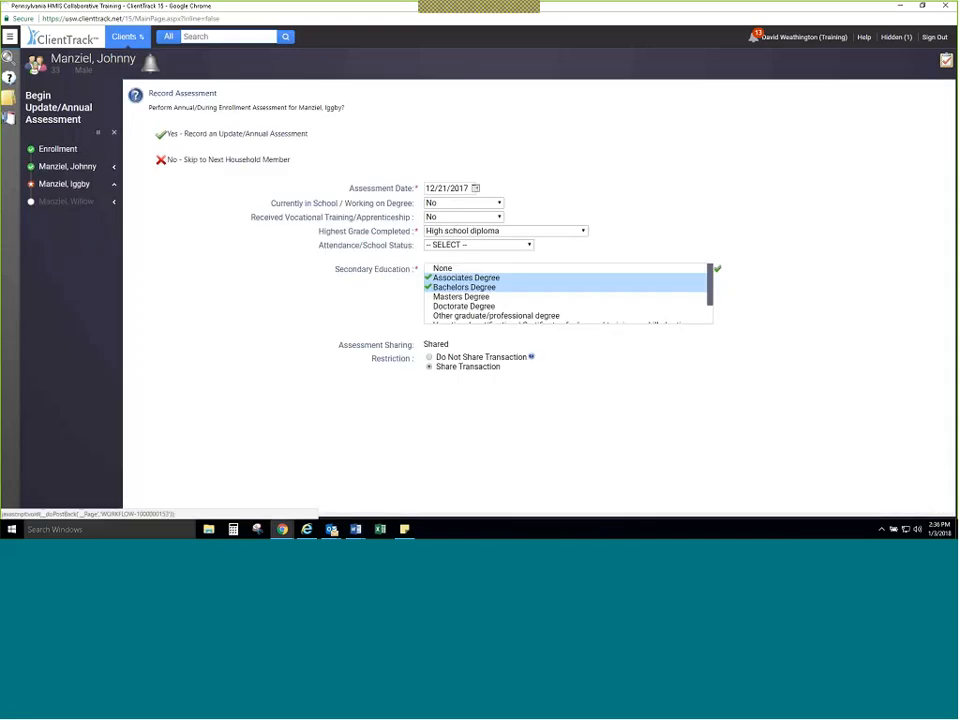
Step: Choose to record an update/annual assessment for the second household member
left_click(305, 134)
left_click(309, 135)
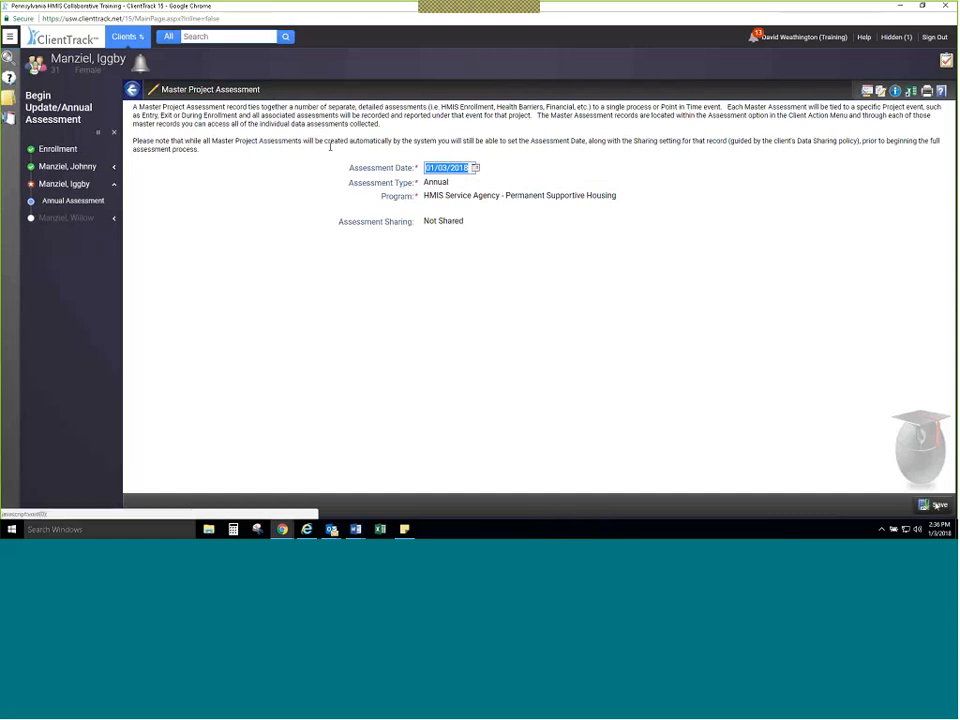
Step: Set the second household member's annual assessment date to 12/21/2017 and save the master project assessment
left_click(475, 168)
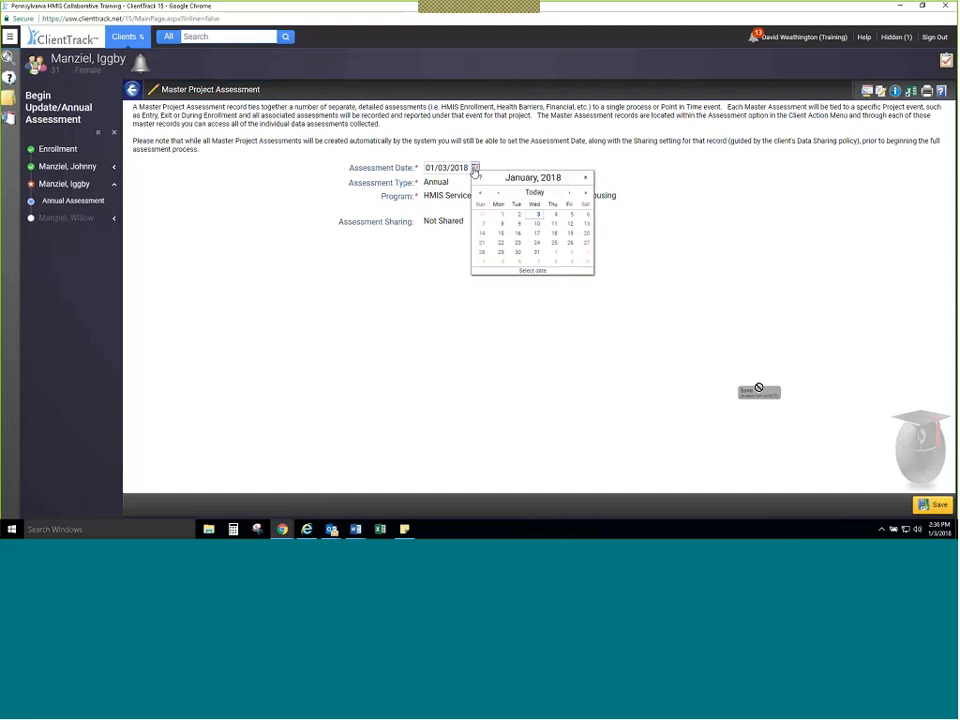
left_click(498, 192)
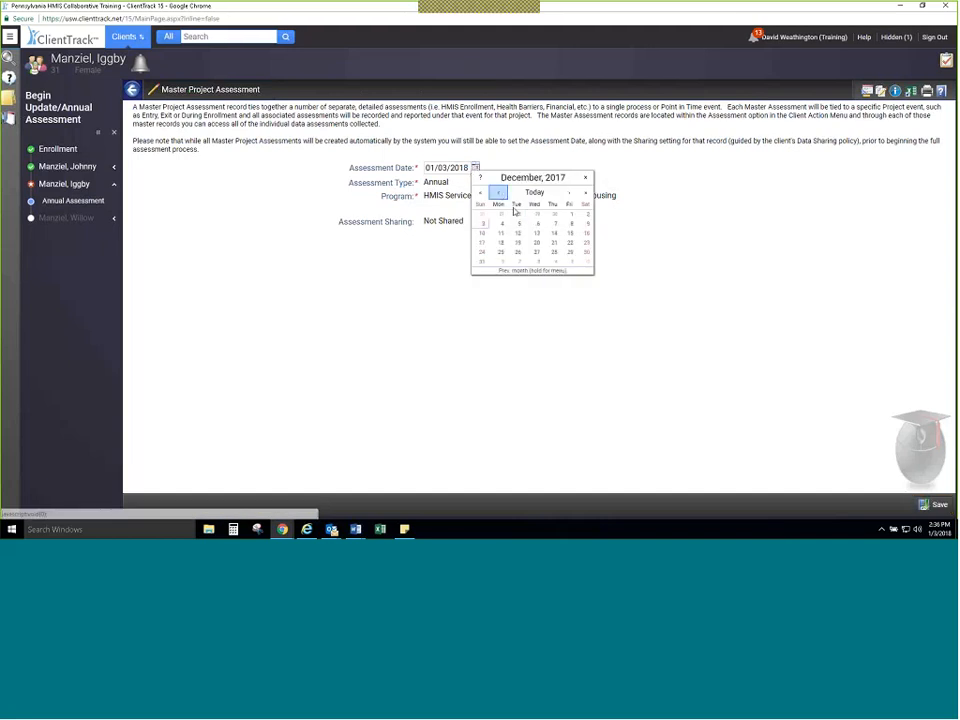
left_click(554, 243)
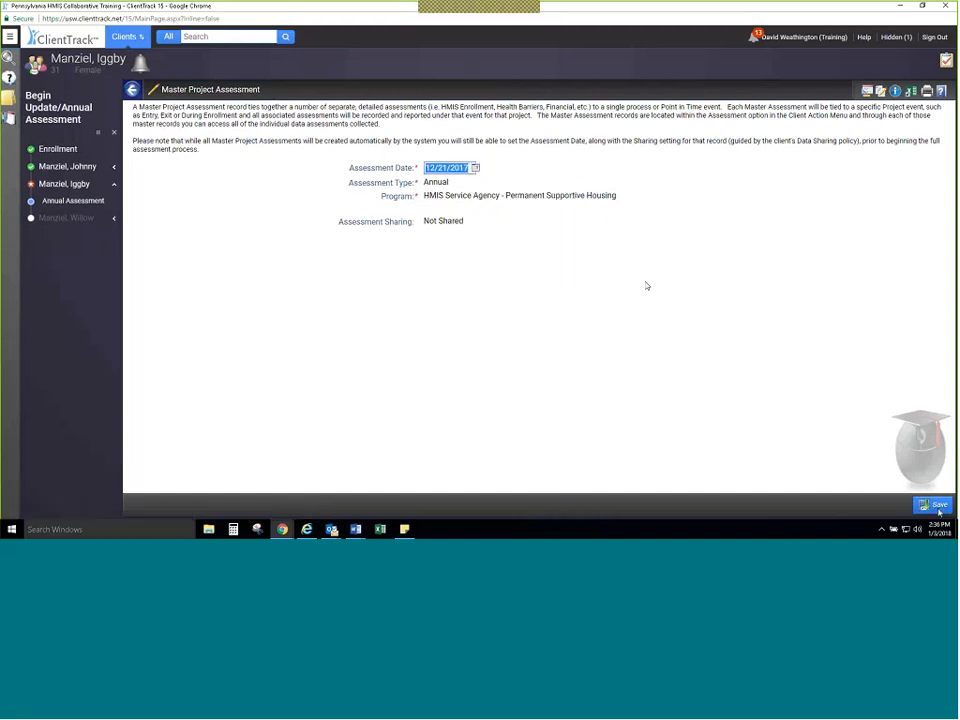
left_click(935, 504)
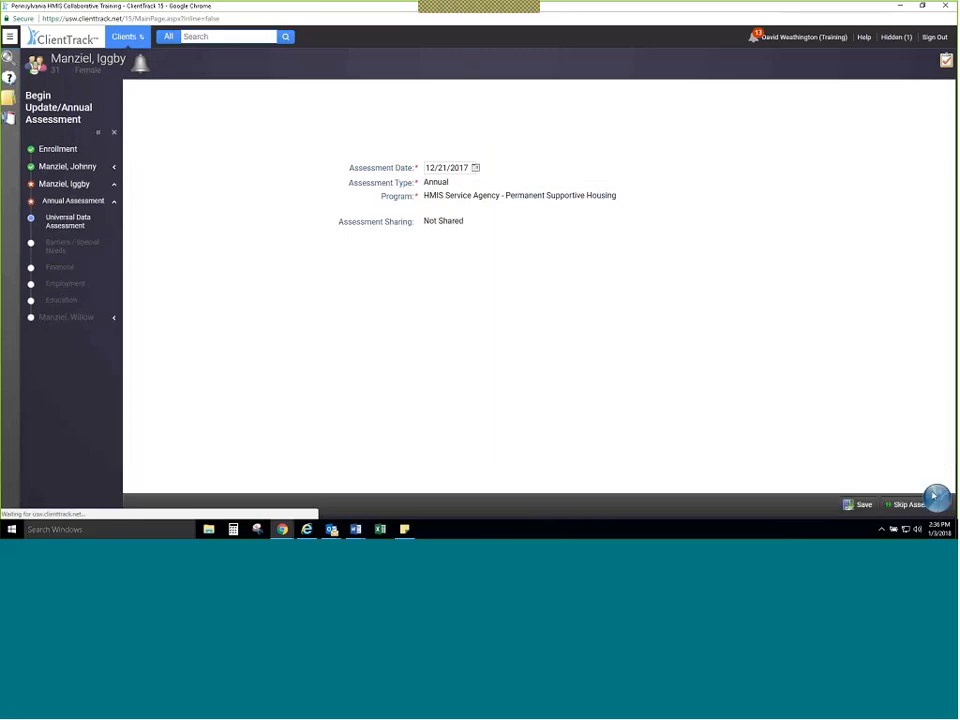
Step: Set Covered by Health Insurance to Yes and the Medicaid status to Yes in the universal data assessment
left_click(488, 255)
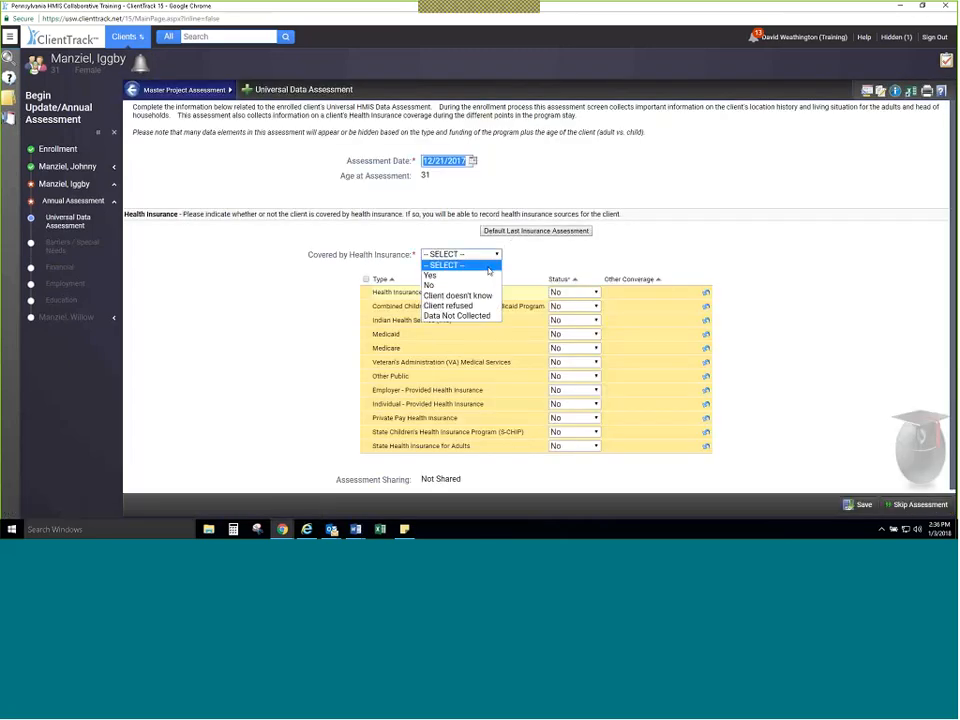
left_click(432, 275)
left_click(570, 334)
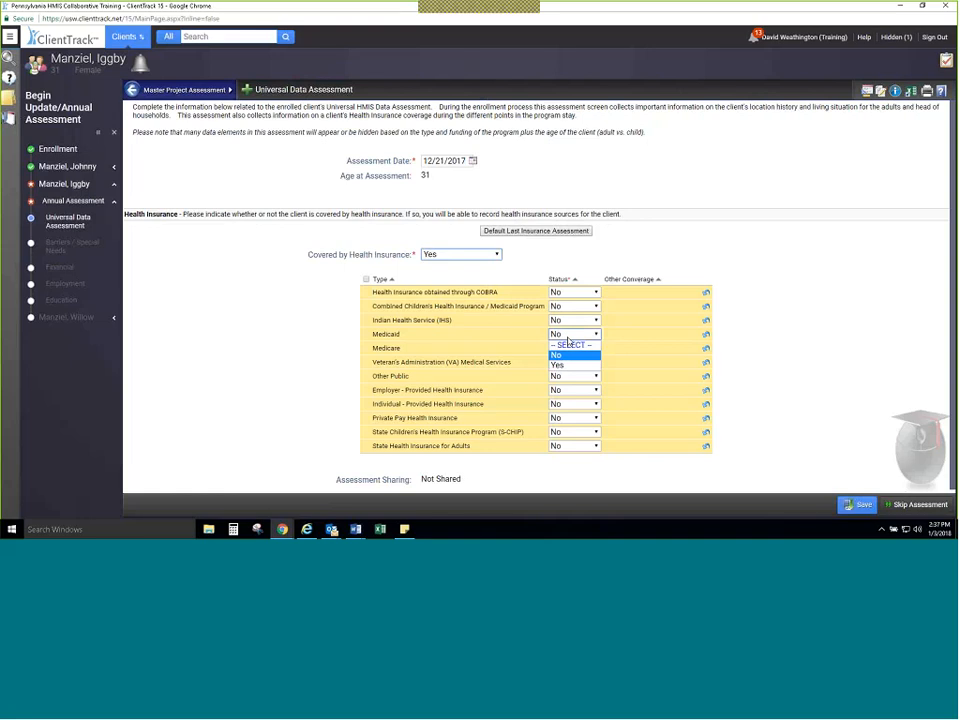
left_click(560, 365)
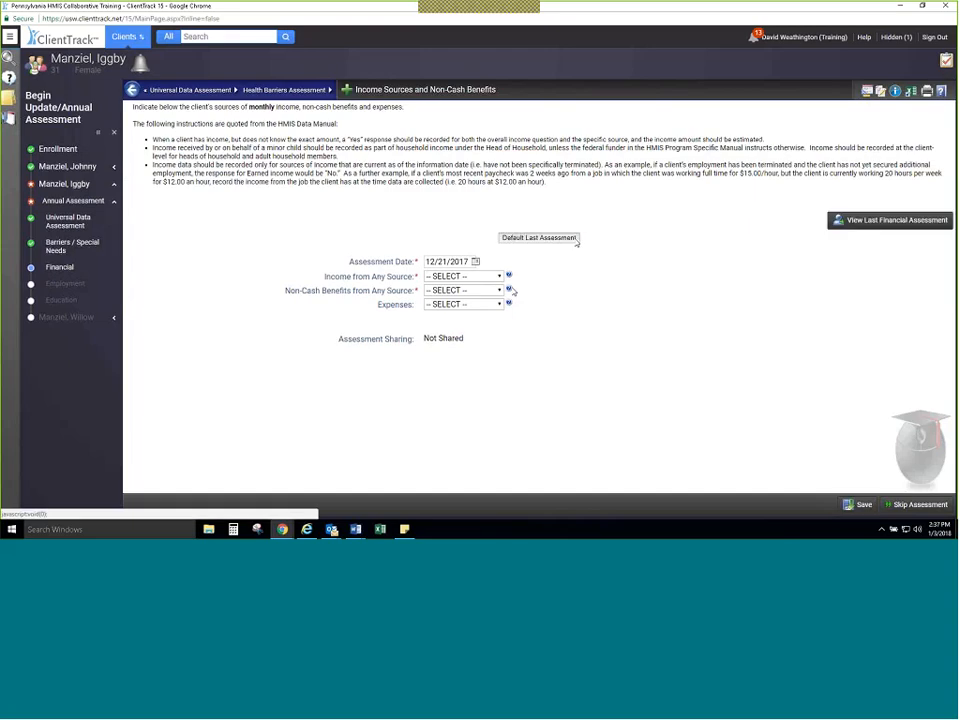
Step: Default the financial assessment from the last one and save it, and skip the employment assessment
left_click(575, 239)
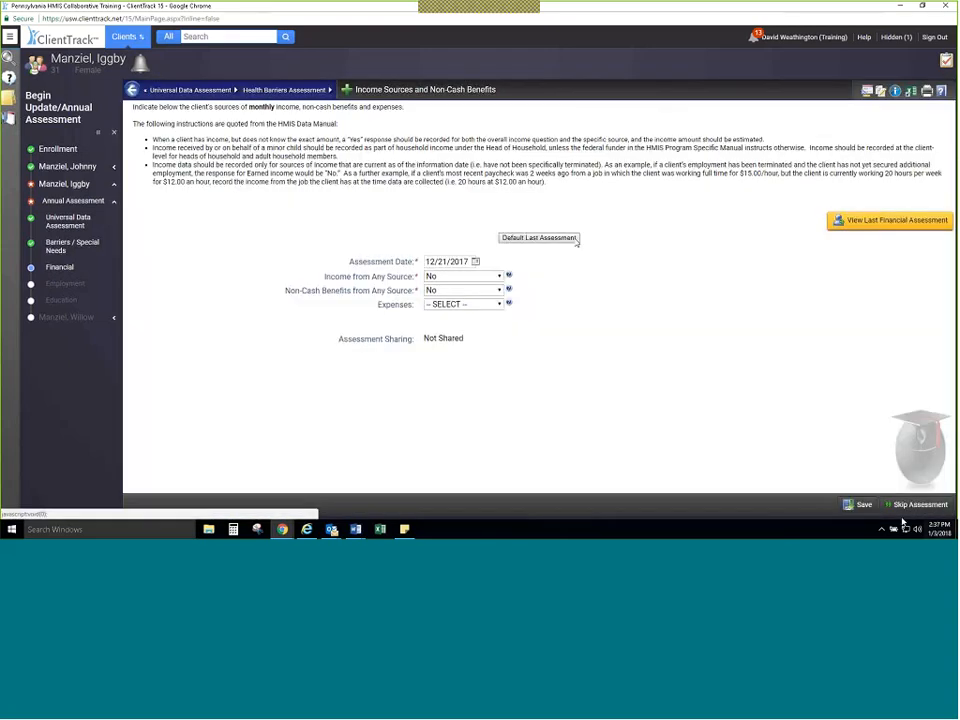
left_click(862, 508)
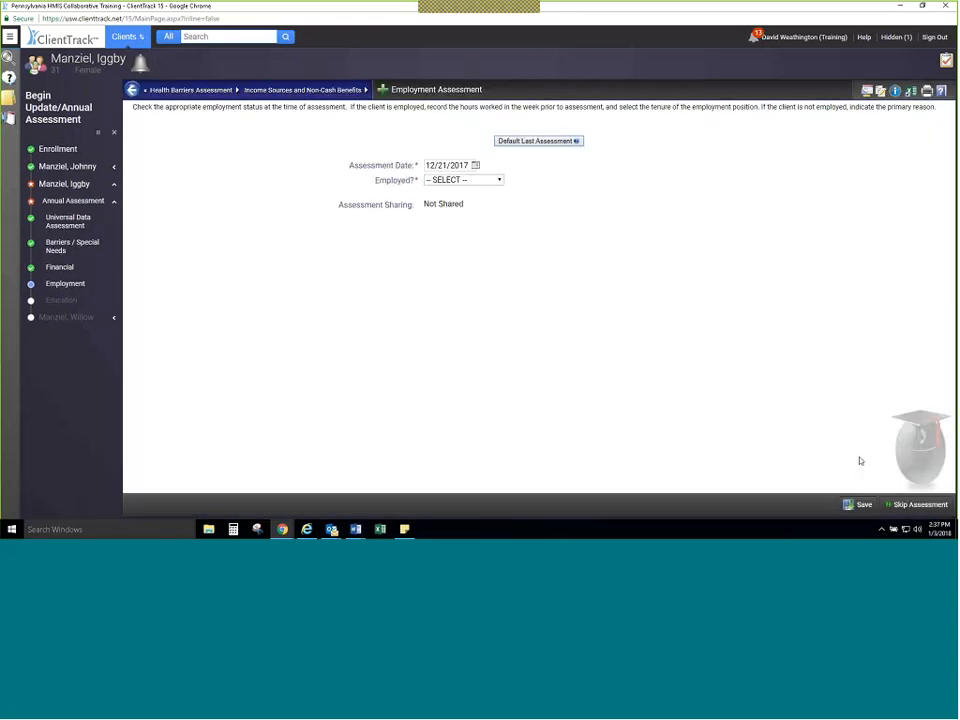
left_click(540, 141)
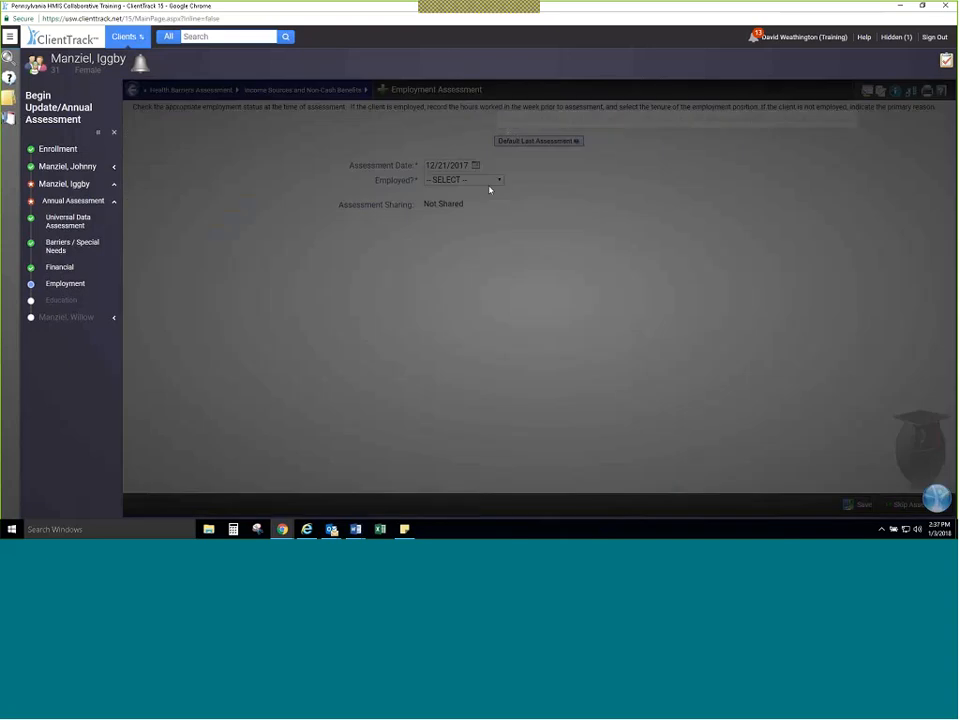
left_click(484, 180)
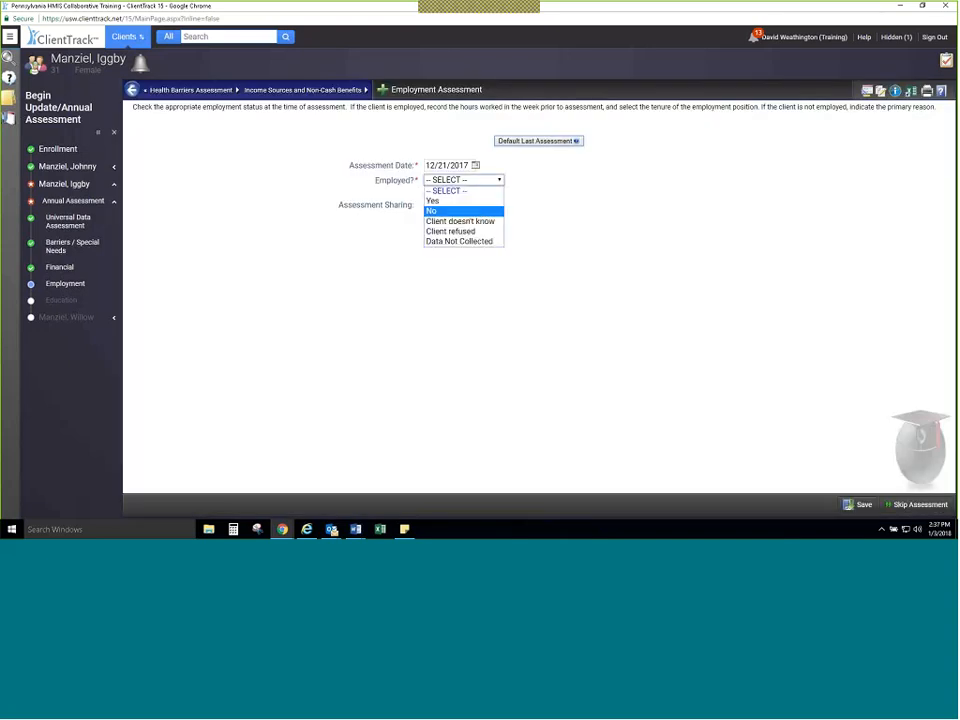
left_click(580, 250)
left_click(922, 504)
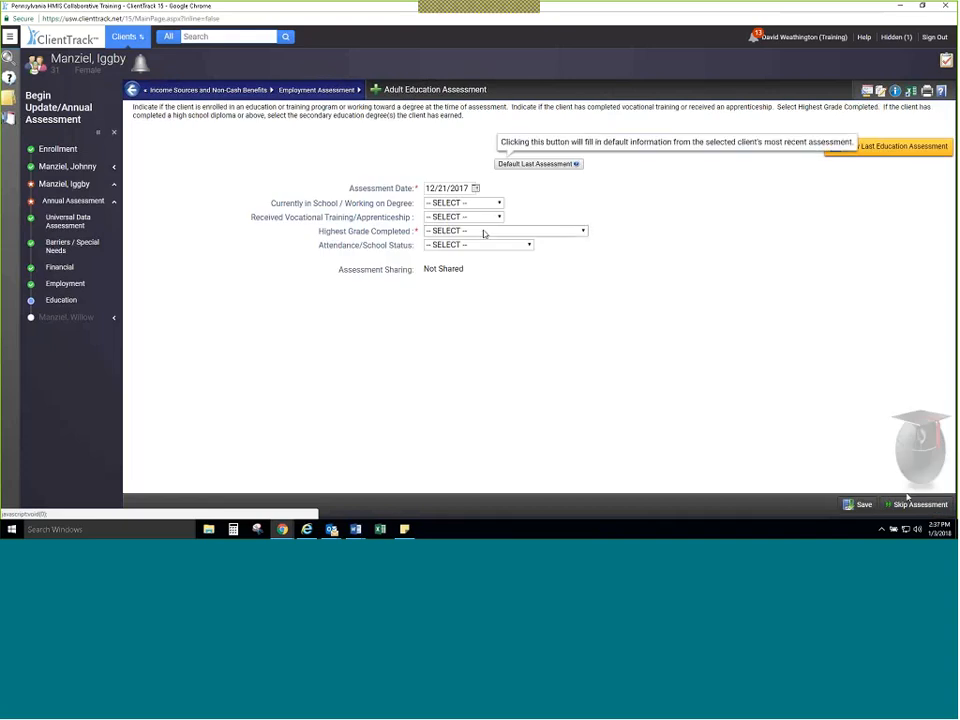
Step: Set Highest Grade Completed to 12th Grade, No diploma and save the adult education assessment
left_click(484, 231)
left_click(510, 339)
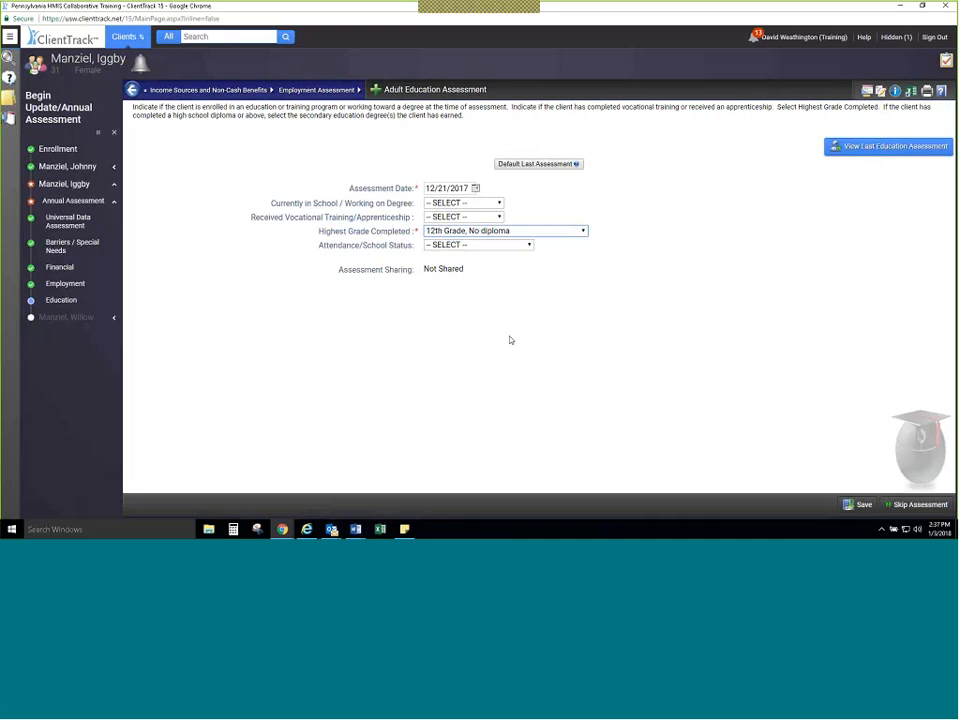
left_click(866, 505)
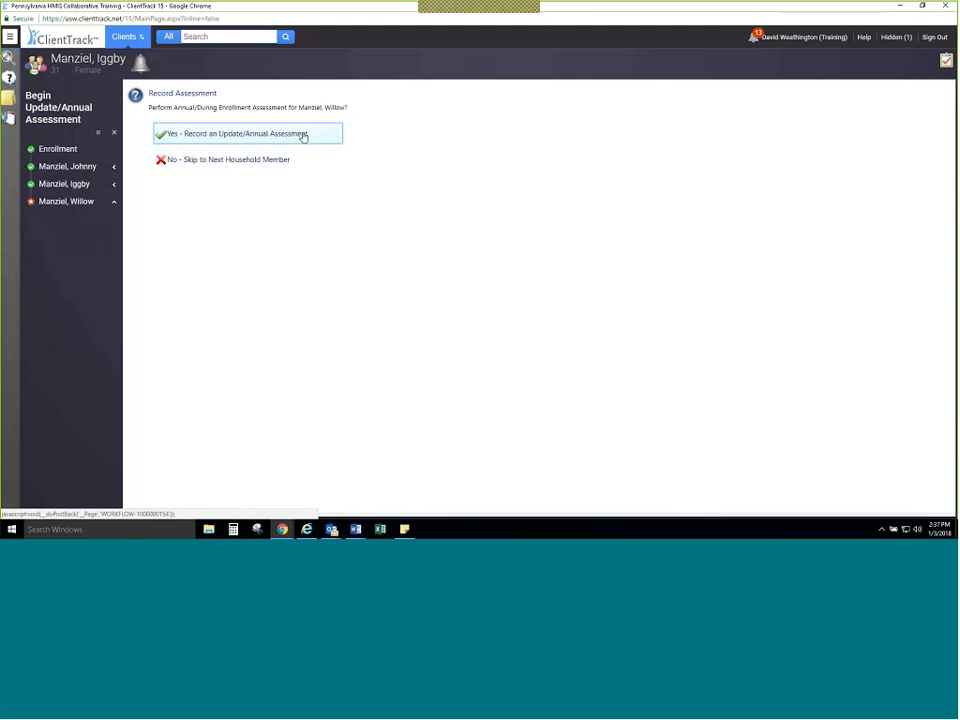
Step: Begin an annual assessment for the third household member, dated 12/21/2017, and save the master project assessment
left_click(302, 135)
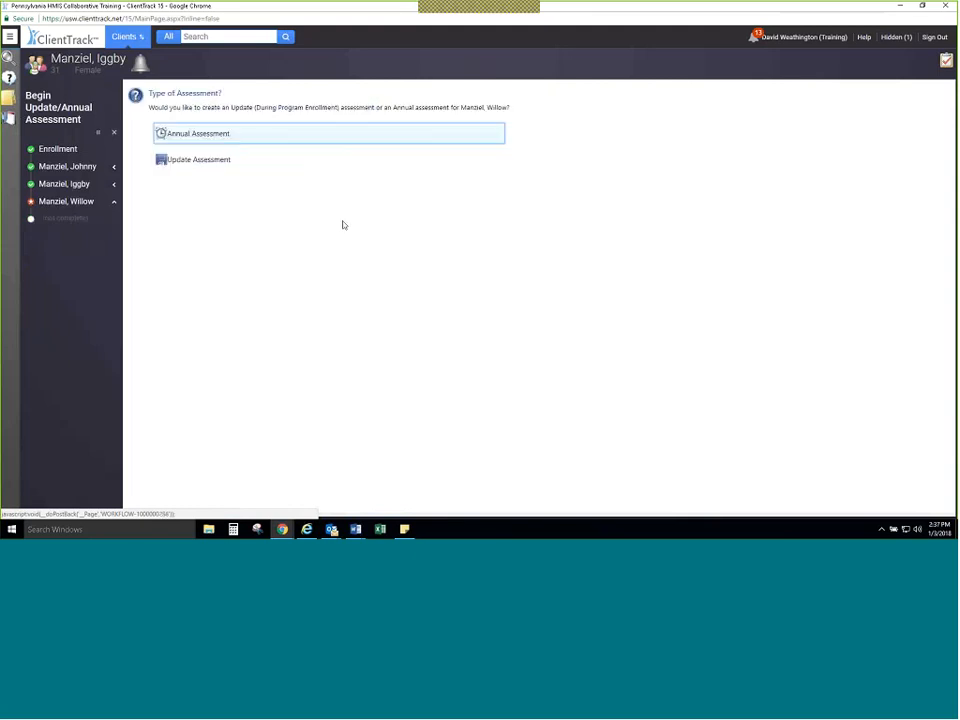
left_click(311, 136)
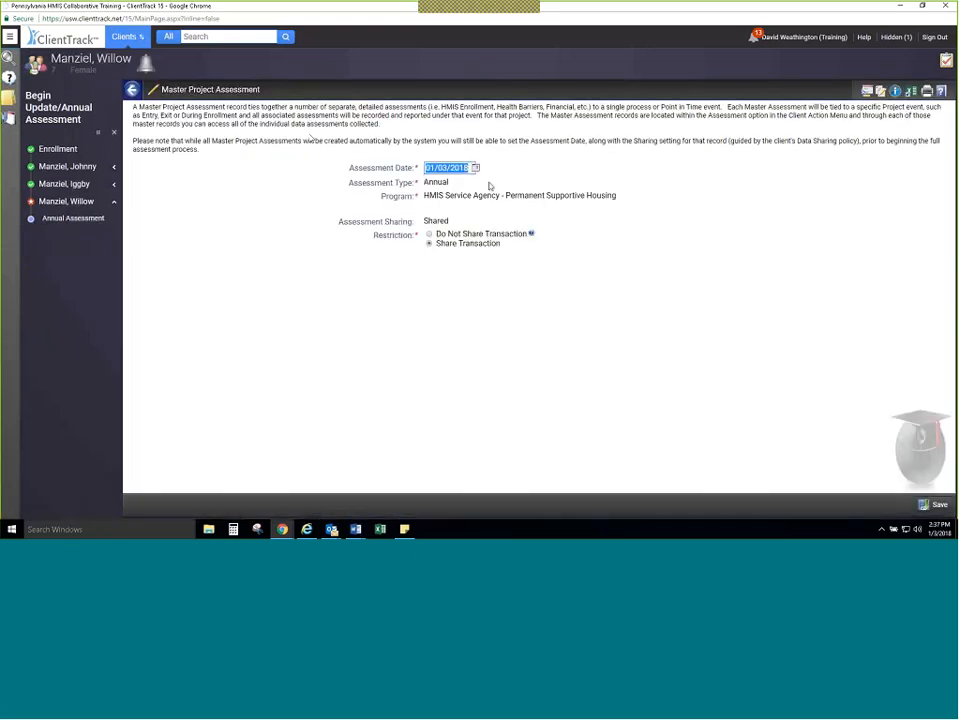
left_click(477, 168)
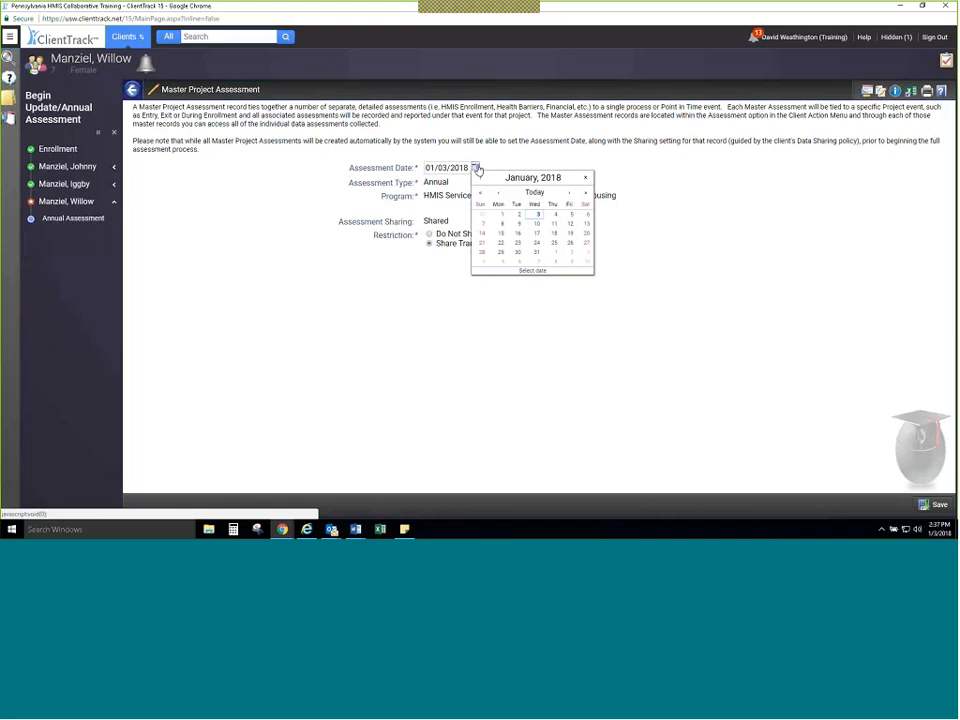
left_click(498, 192)
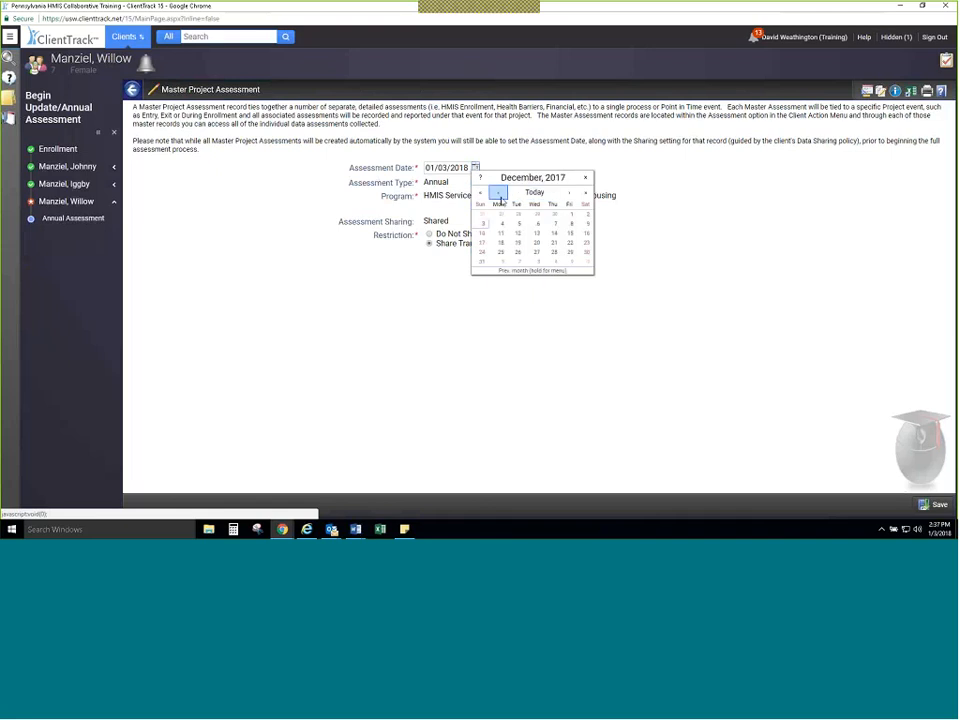
left_click(555, 243)
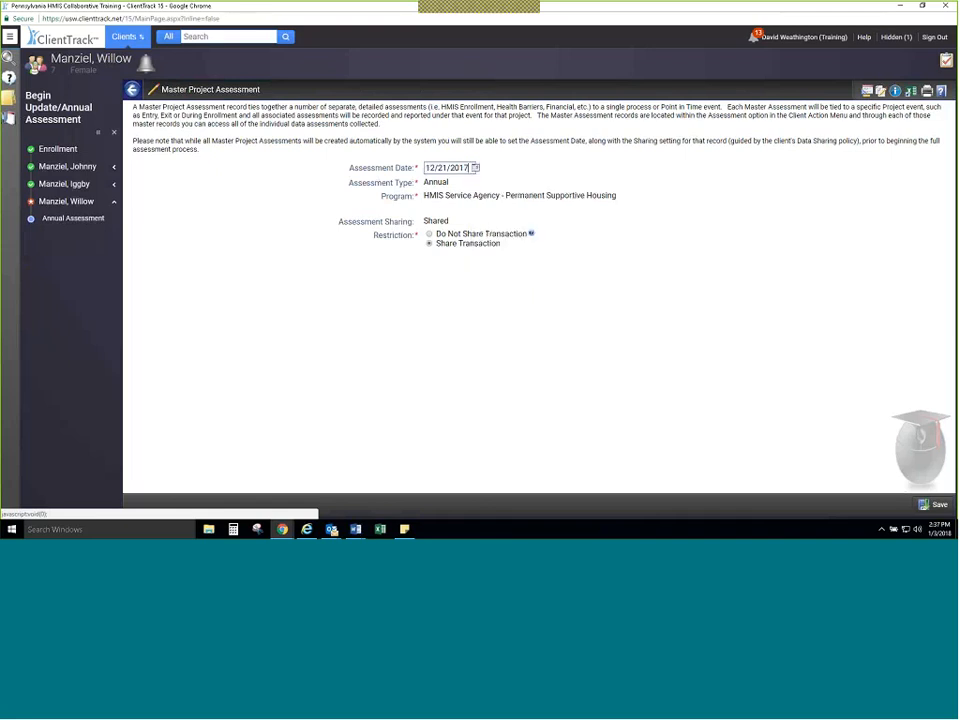
left_click(938, 505)
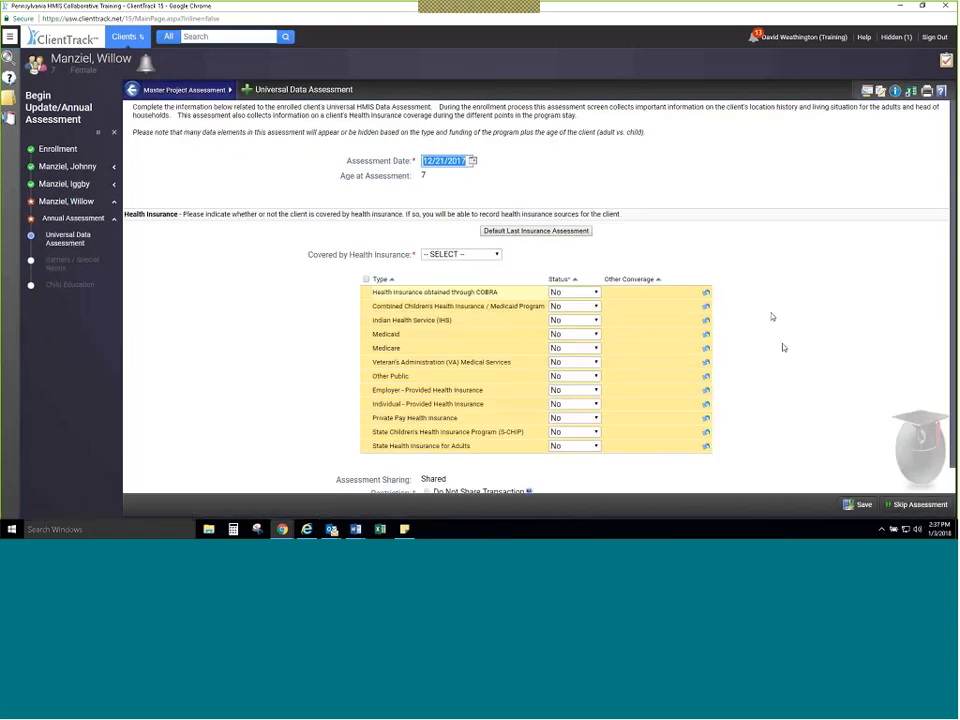
Step: Record health insurance coverage as Yes with Medicaid Yes, save it, and save the health barriers assessment with all barriers No
left_click(475, 254)
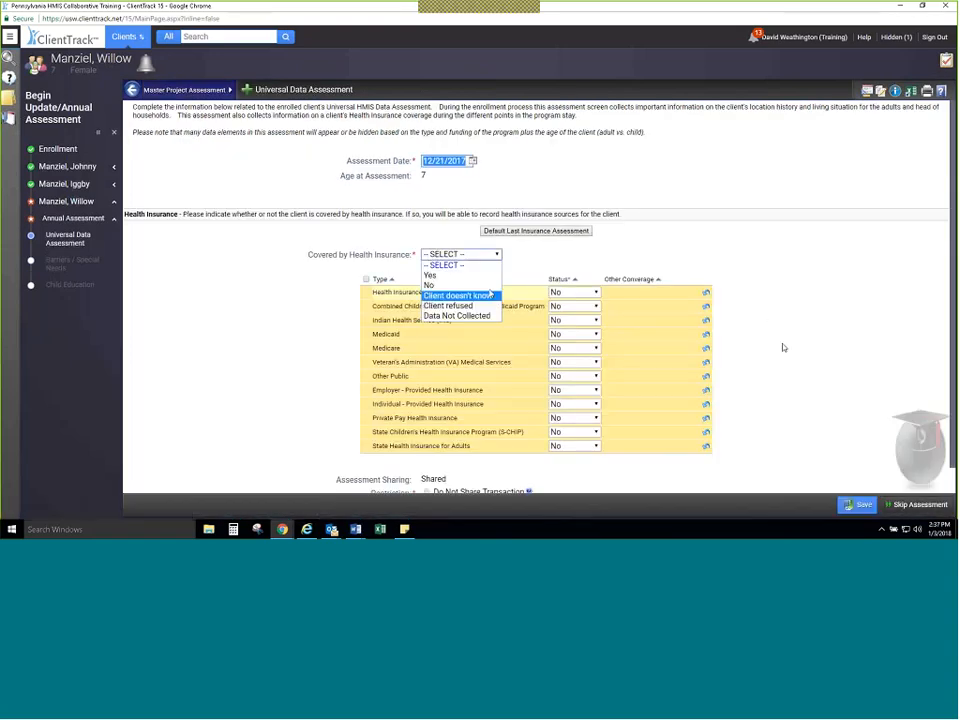
left_click(490, 276)
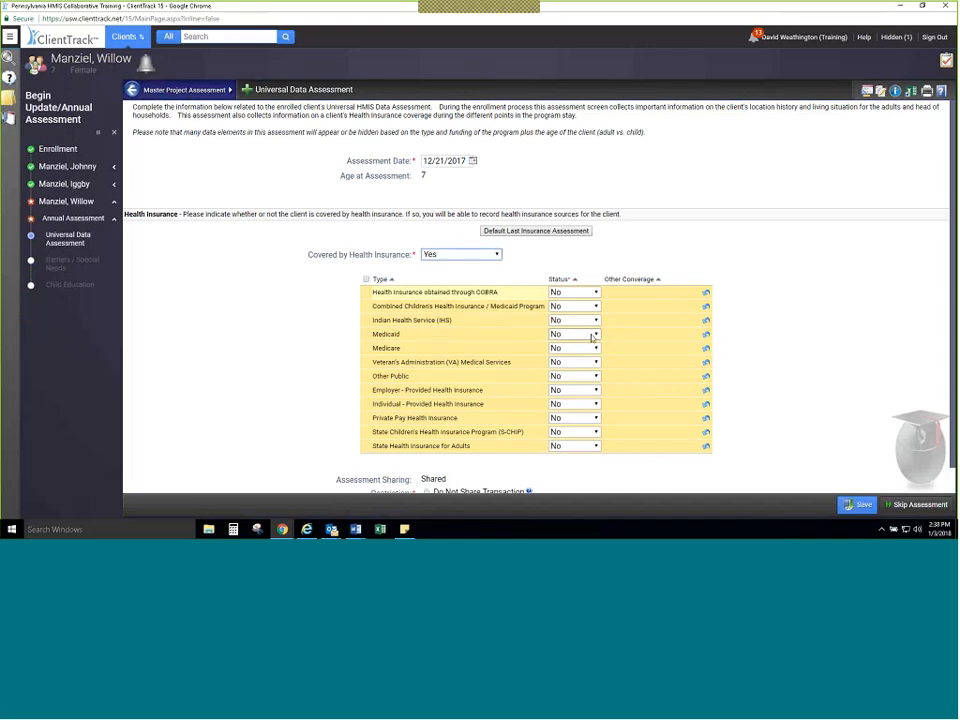
left_click(591, 338)
left_click(565, 362)
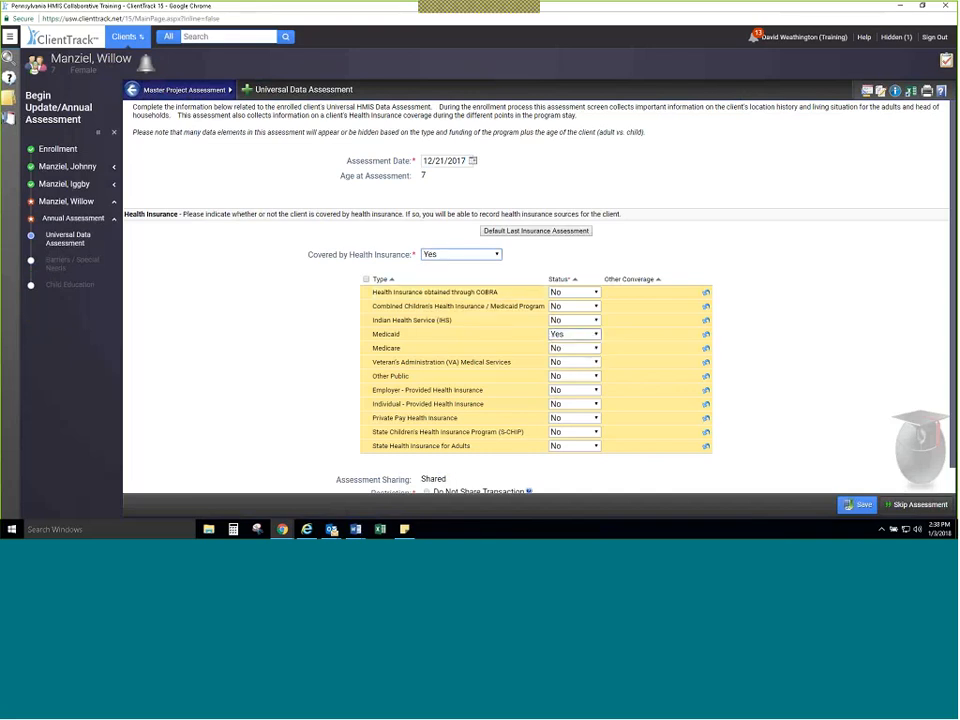
left_click(857, 504)
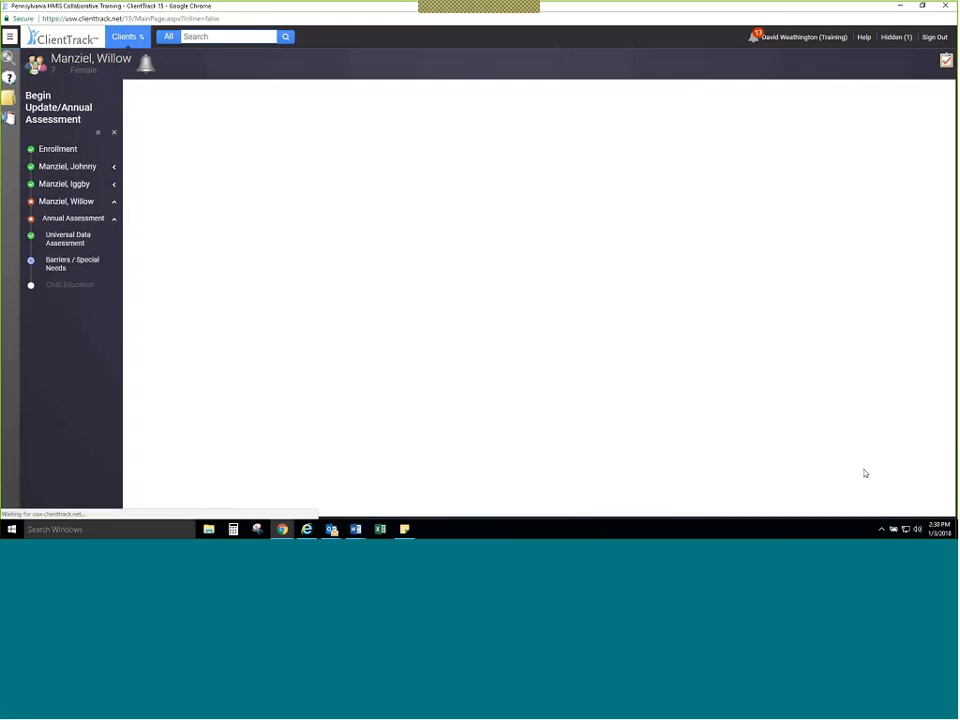
left_click(857, 504)
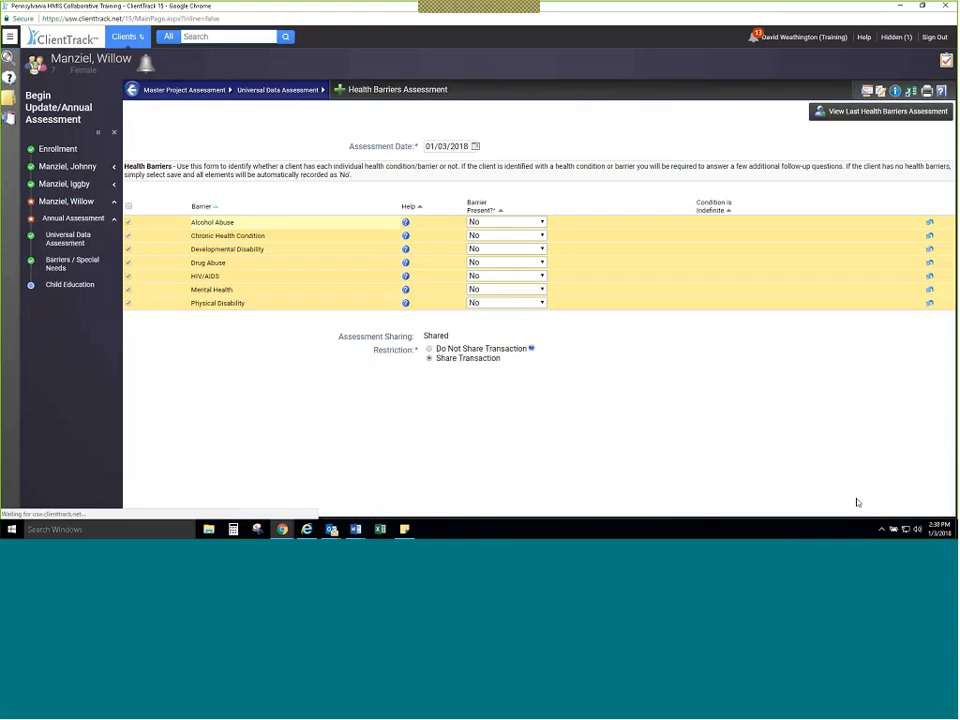
Step: Default the child education assessment from the last one, save it with 7th Grade or 8th Grade as highest completed, and finish the workflow
left_click(546, 165)
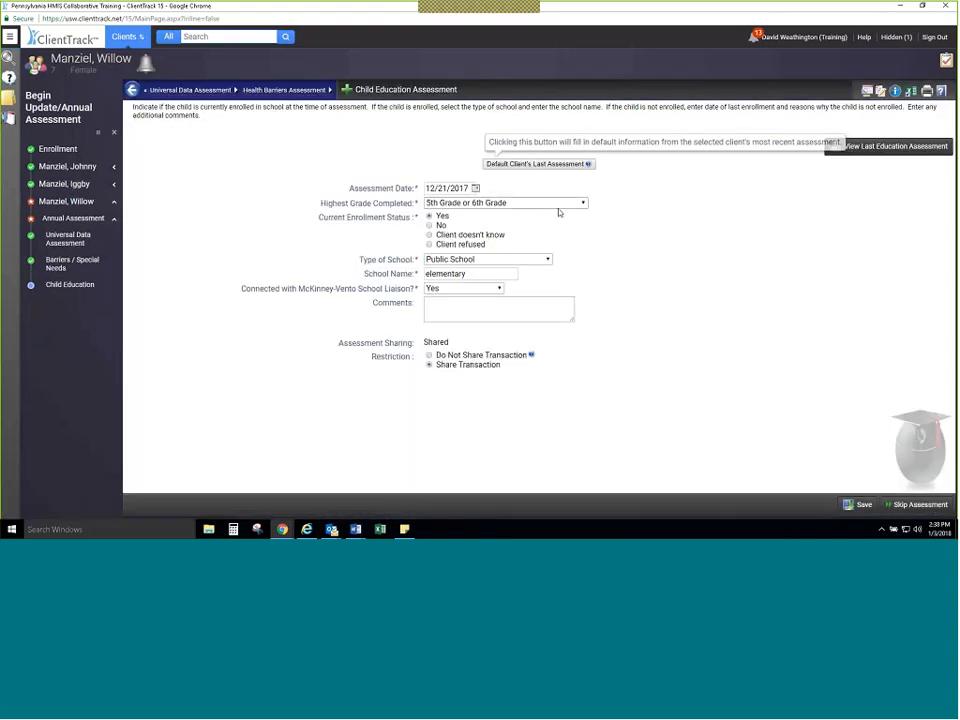
left_click(559, 205)
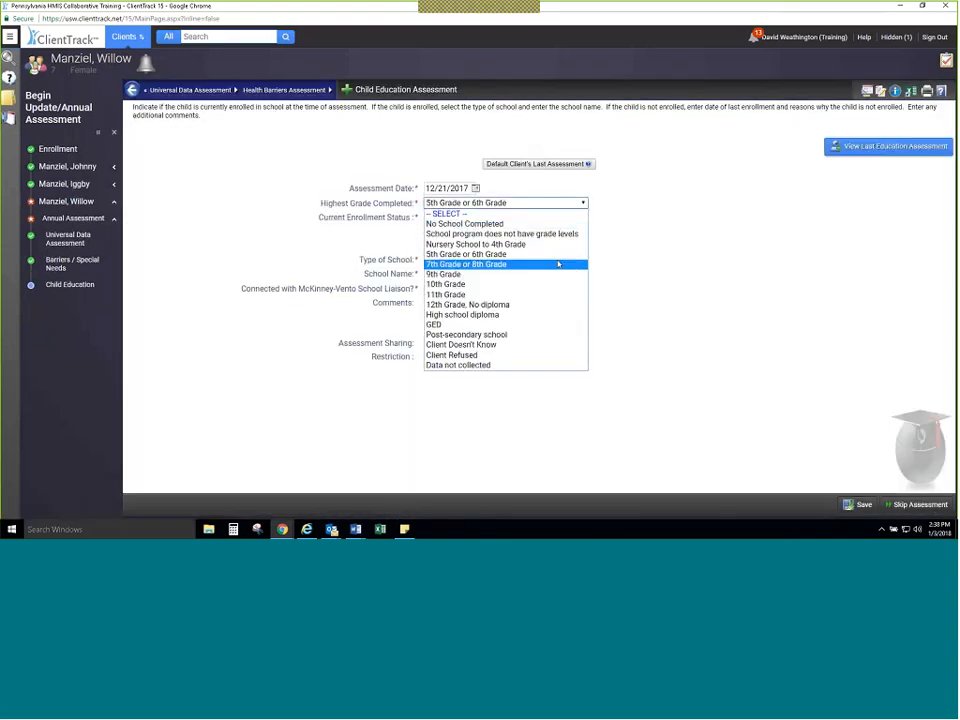
left_click(561, 254)
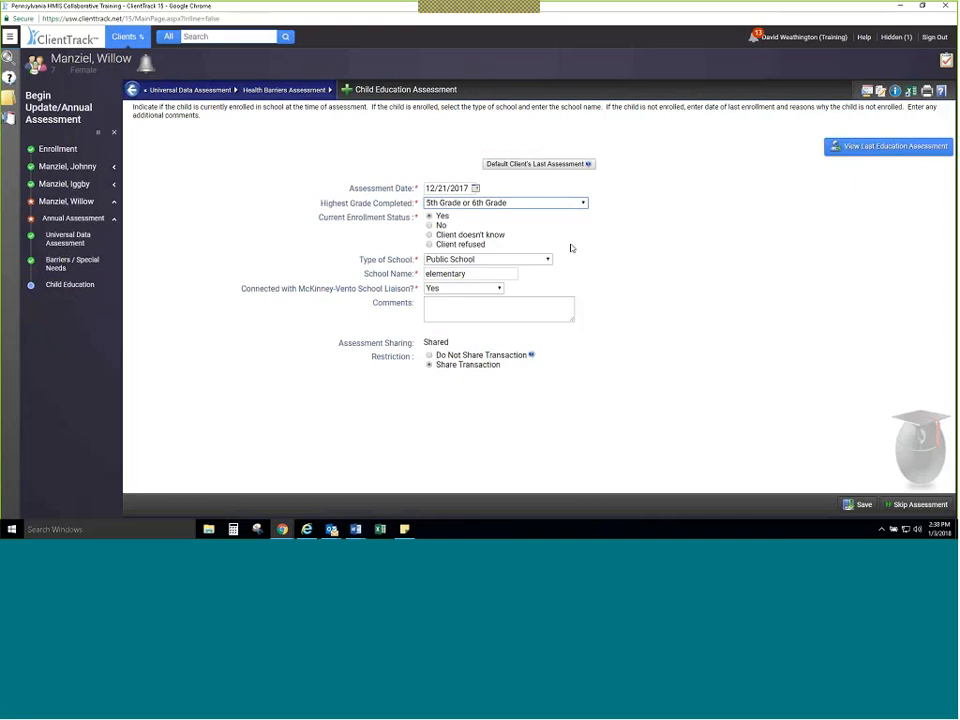
left_click(566, 203)
left_click(567, 265)
left_click(858, 504)
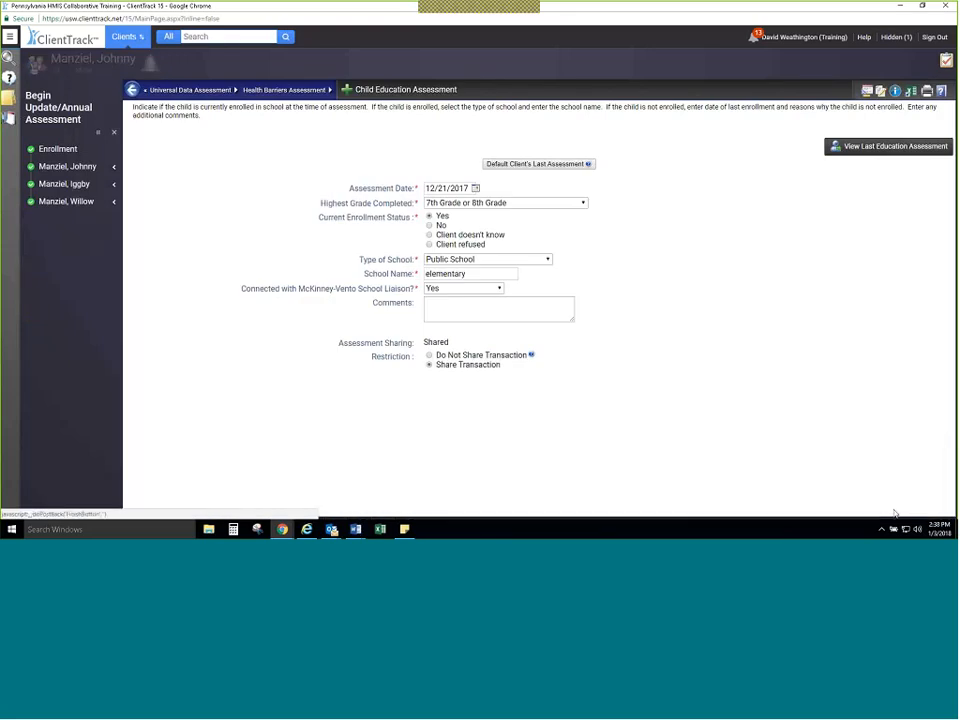
left_click(895, 511)
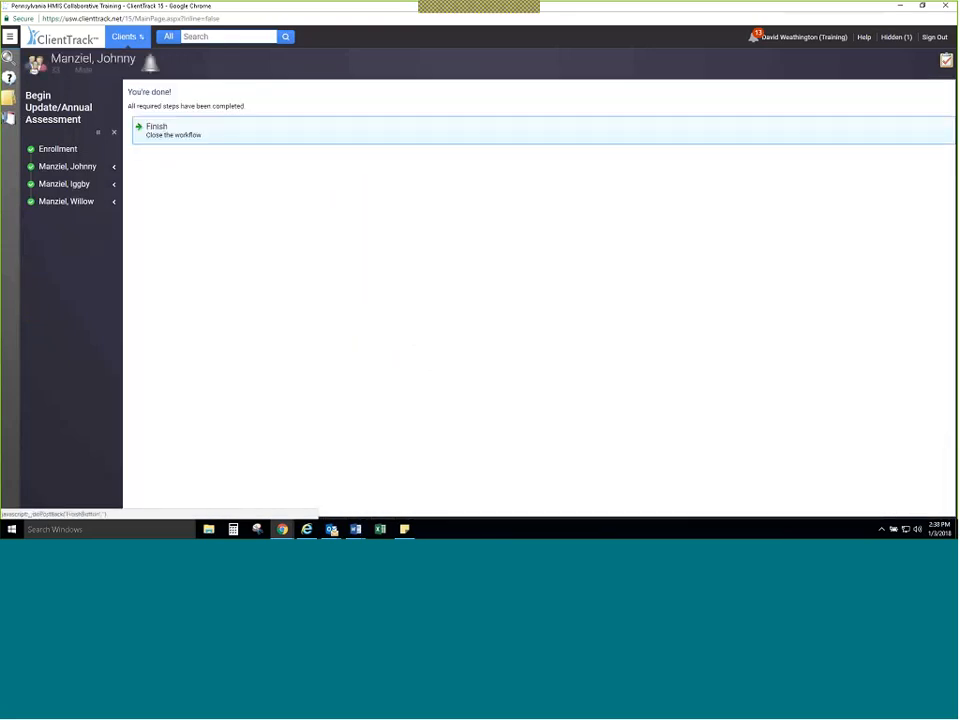
left_click(347, 135)
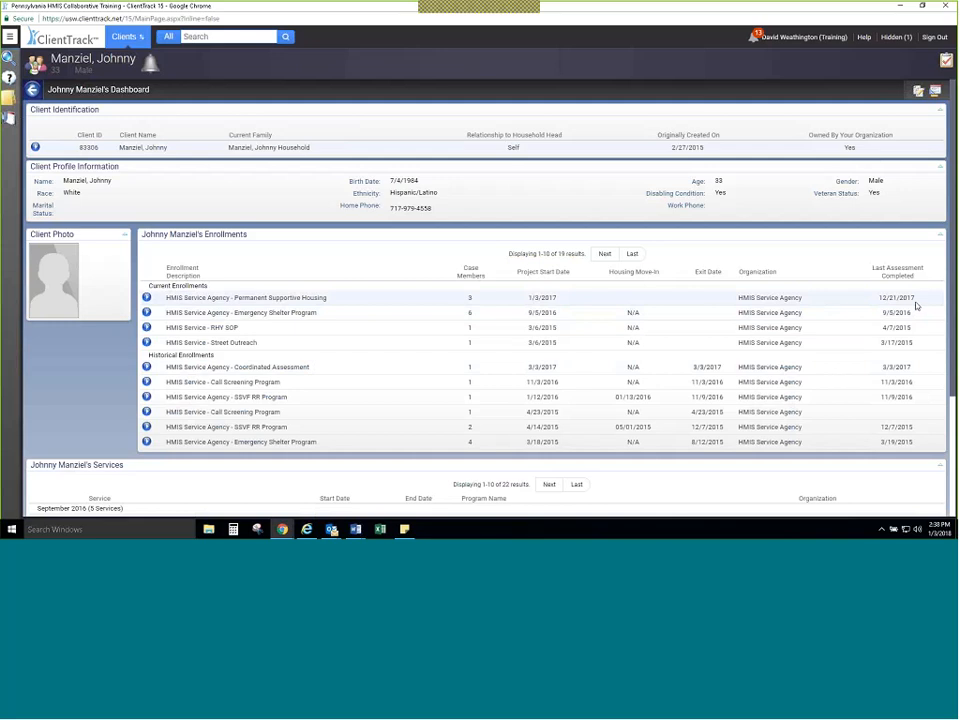
Step: Record the housing move-in date for the current Permanent Supportive Housing enrollment as 03/01/2017 and save it
left_click(147, 298)
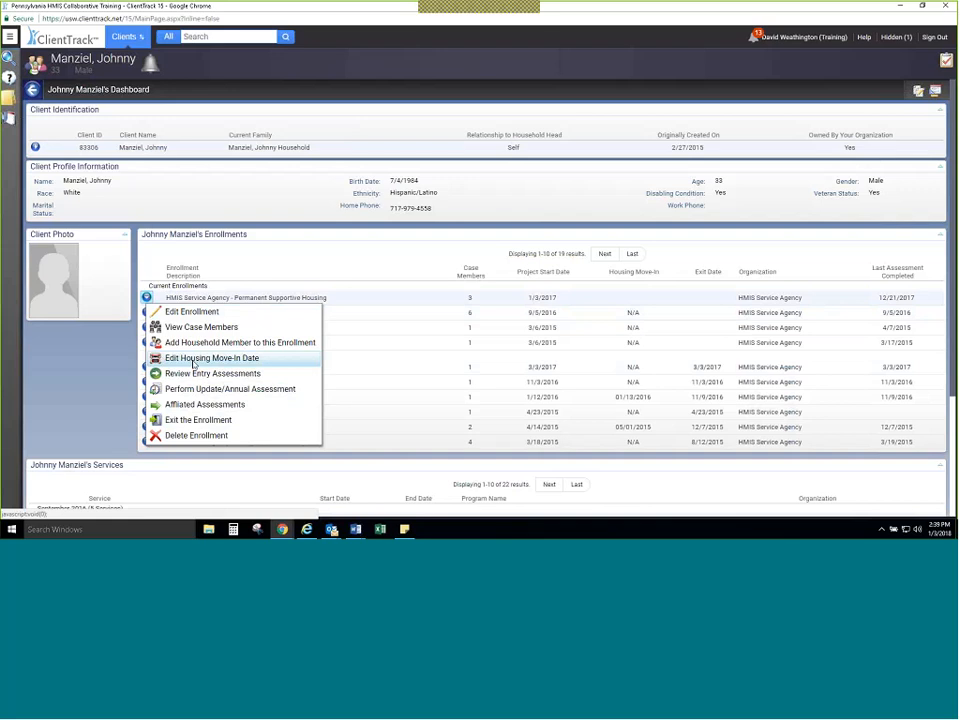
left_click(195, 360)
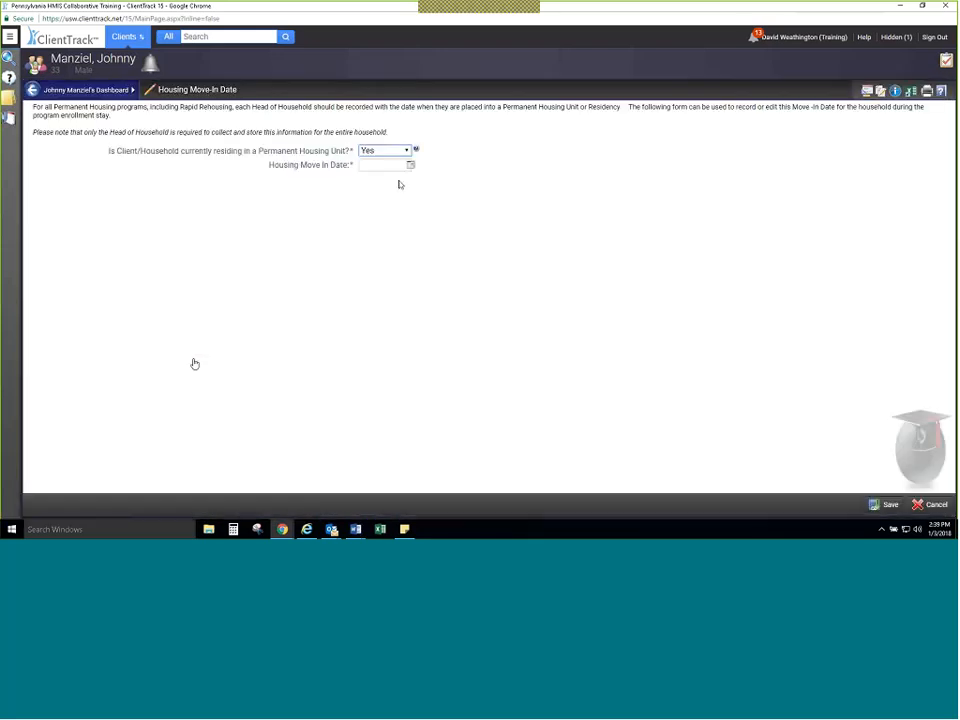
left_click(410, 165)
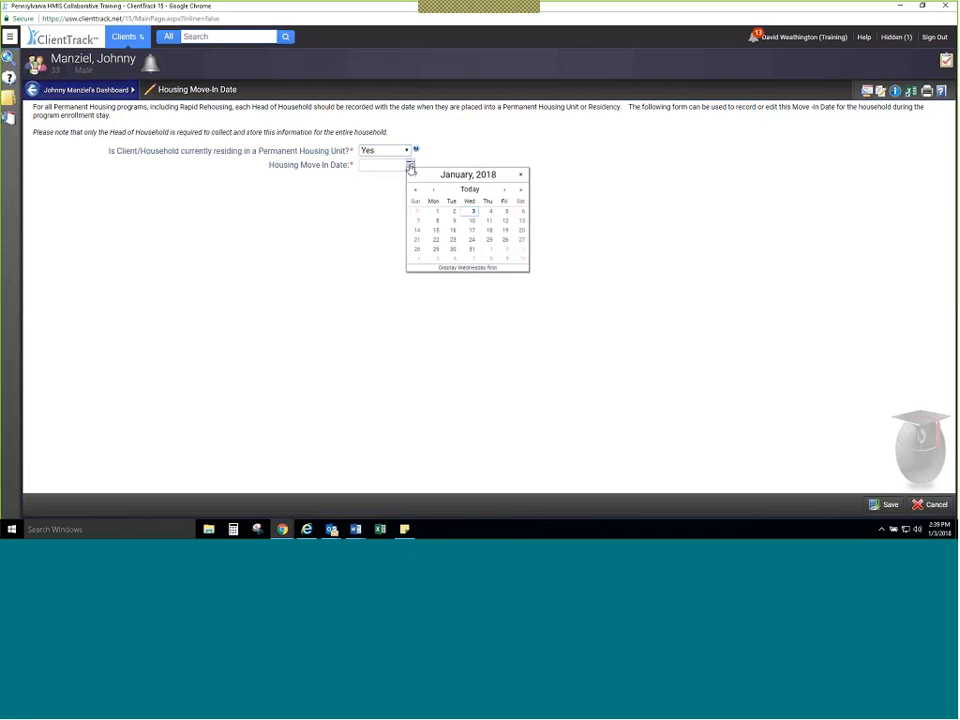
left_click(433, 189)
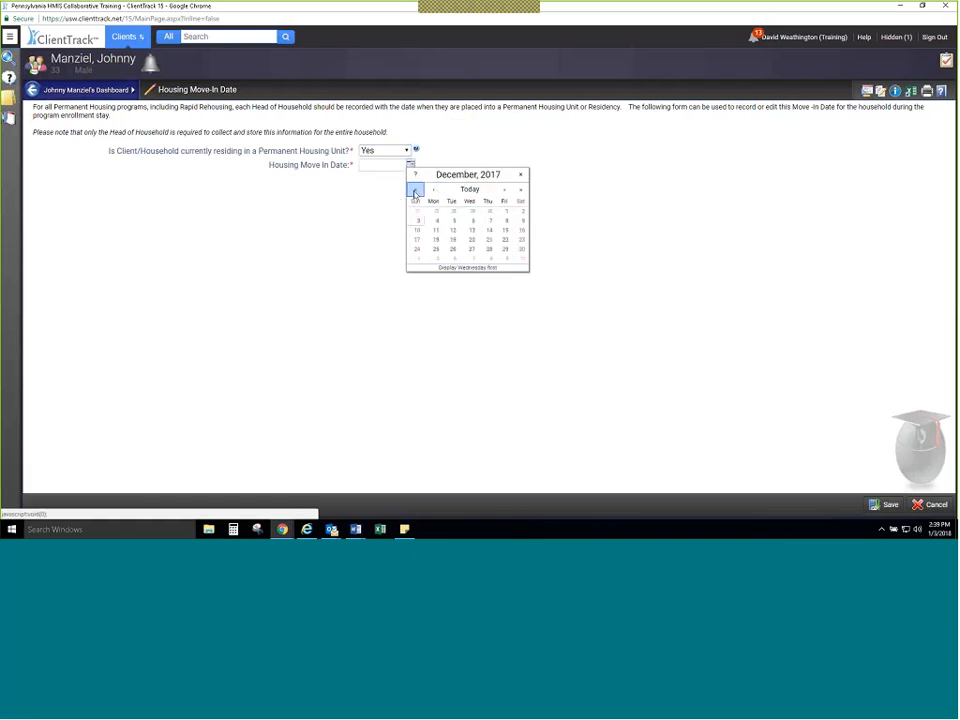
left_click(415, 190)
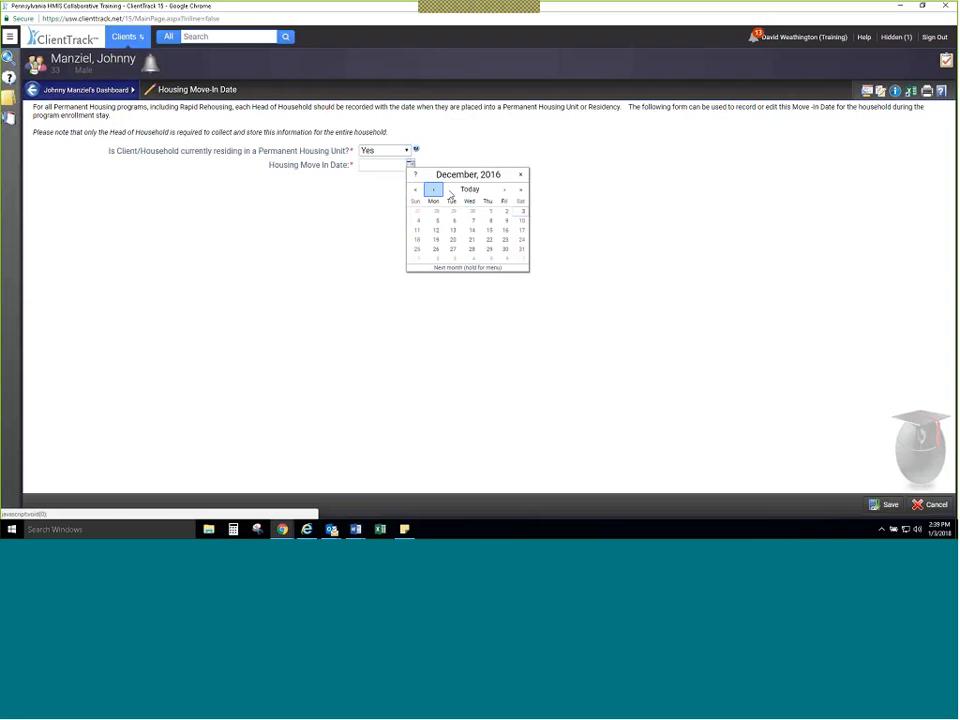
left_click(504, 190)
left_click(504, 190)
left_click(504, 190)
left_click(504, 190)
left_click(504, 190)
left_click(504, 190)
left_click(504, 190)
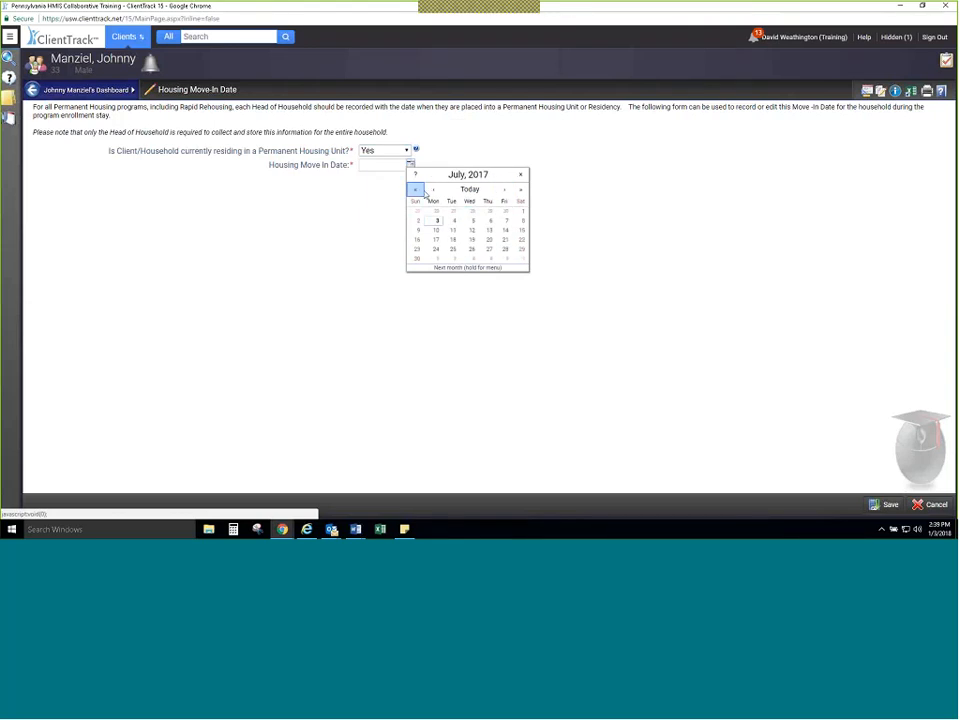
left_click(433, 189)
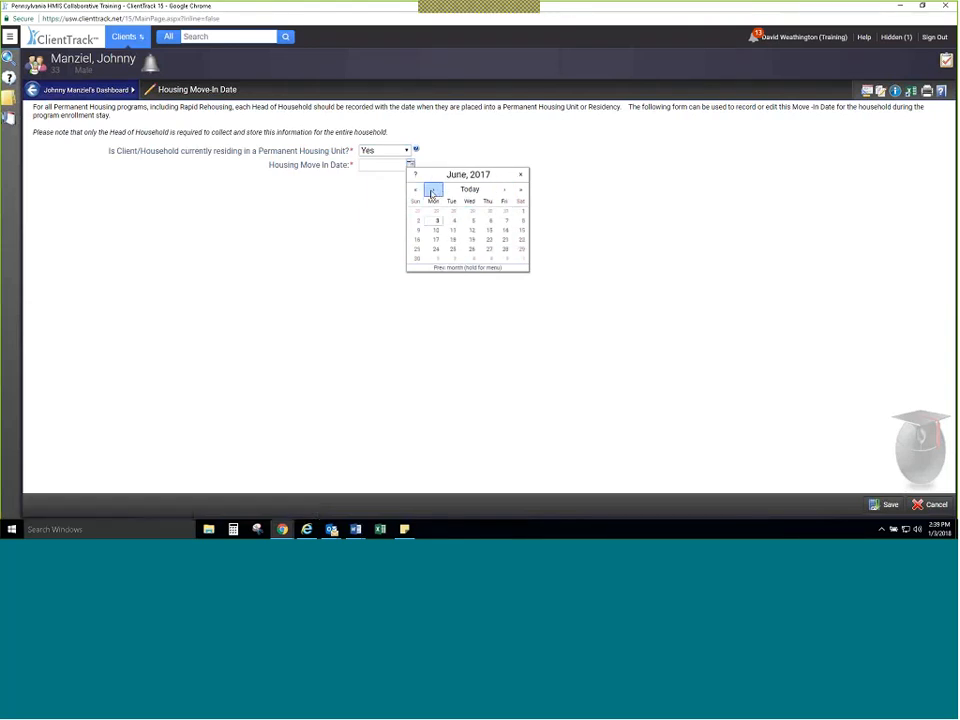
left_click(433, 189)
left_click(433, 189)
left_click(433, 189)
left_click(469, 214)
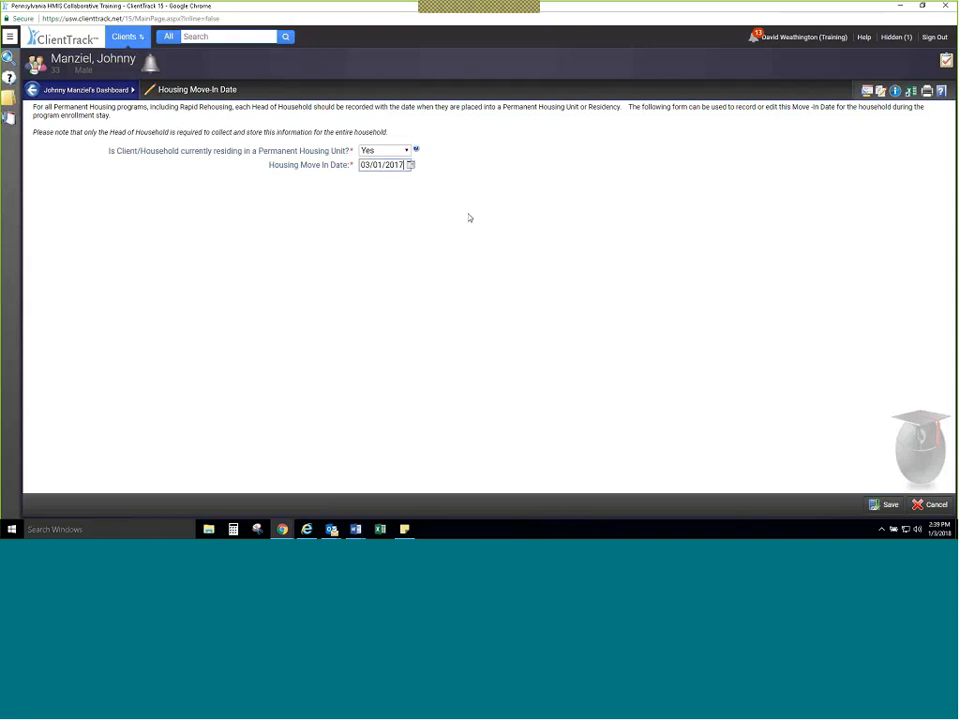
left_click(873, 507)
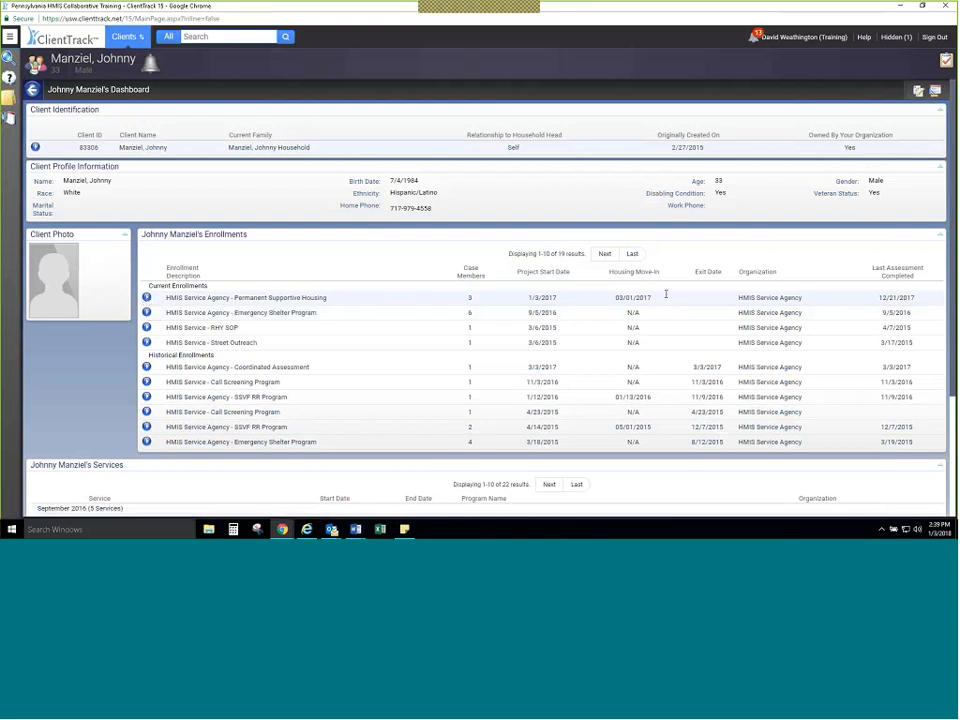
Step: Begin exiting the client from the Permanent Supportive Housing enrollment with an exit date of 01/03/2018
left_click(146, 297)
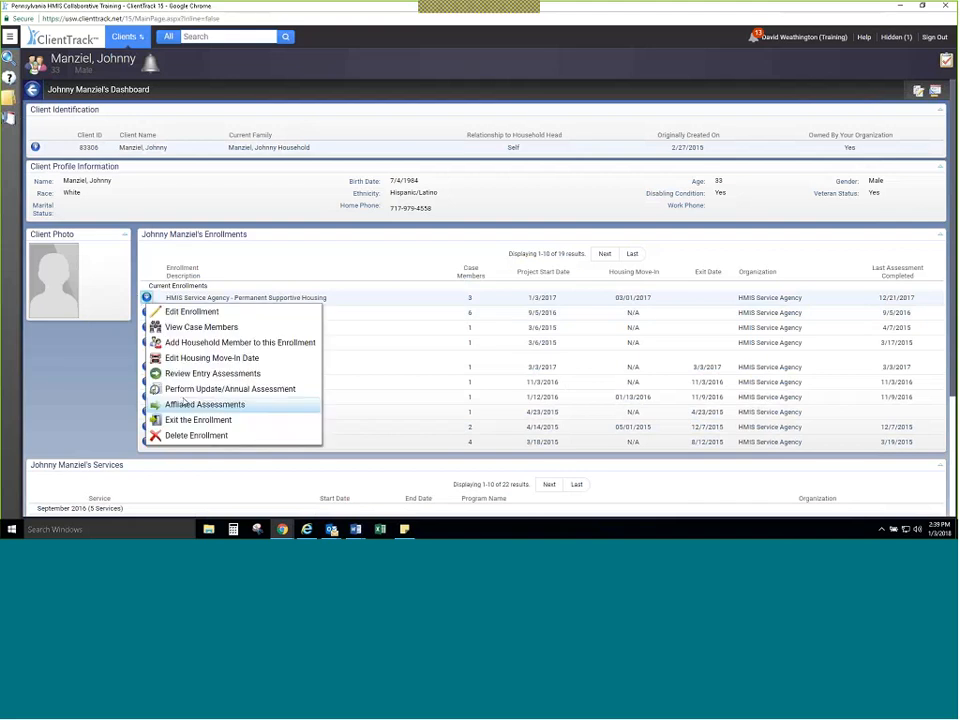
left_click(191, 419)
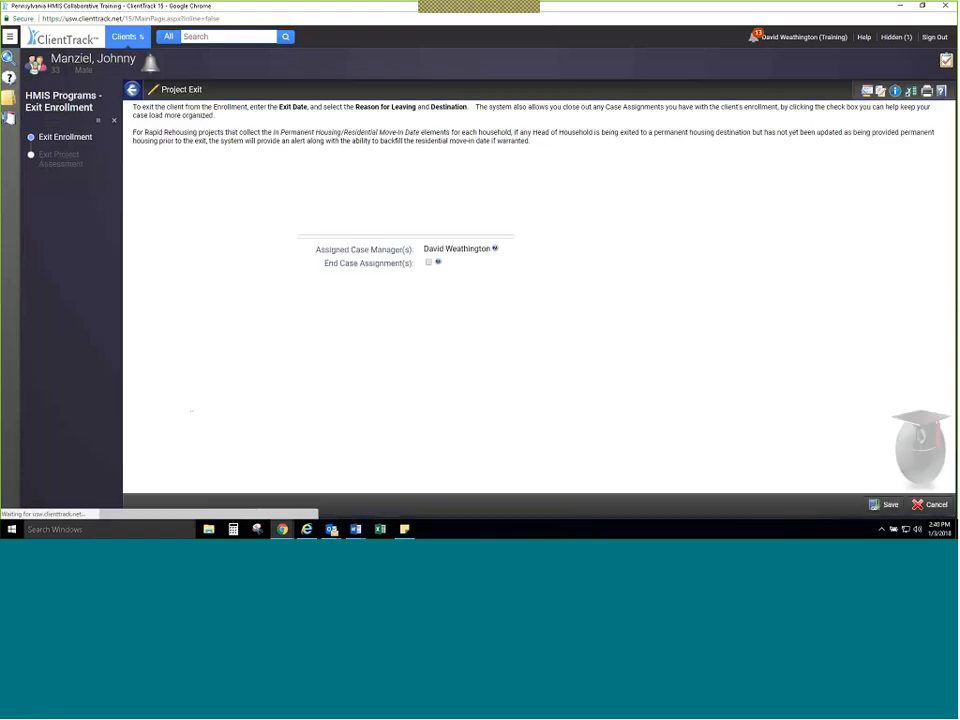
left_click(476, 184)
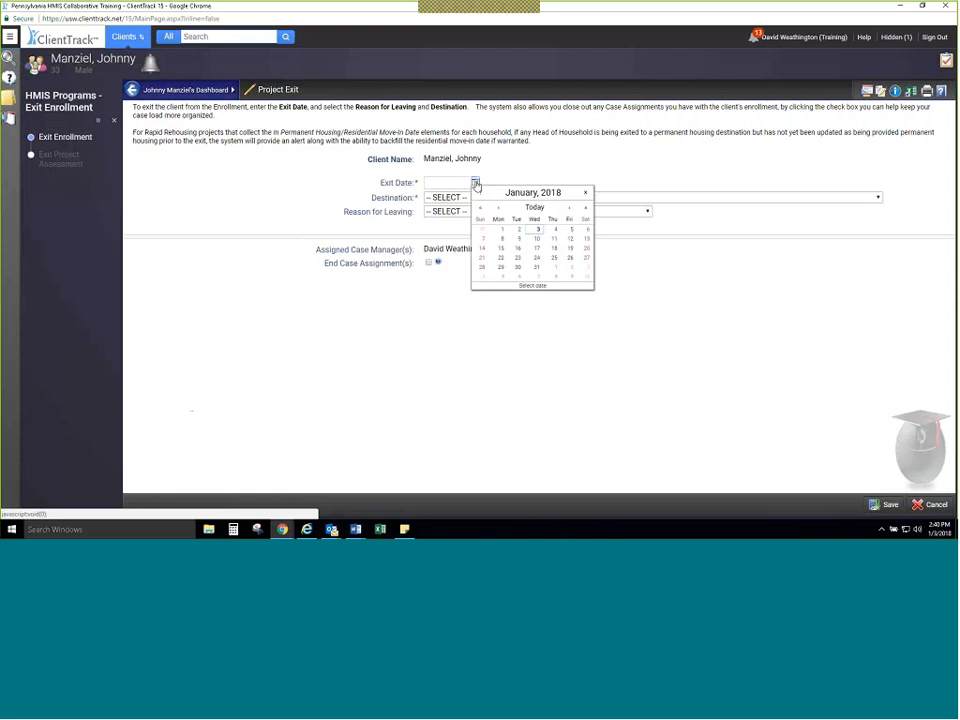
left_click(536, 230)
Step: Review the exit destination options and set Destination to Rental by client, no ongoing housing subsidy
left_click(548, 198)
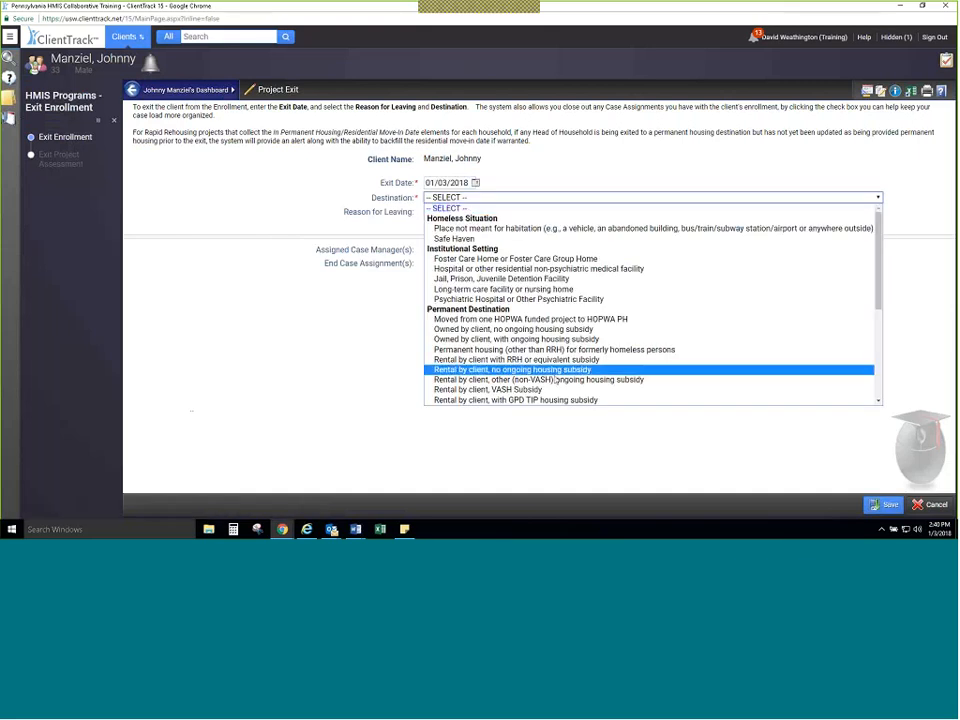
scroll(554, 365, "down", 1)
scroll(555, 365, "down", 3)
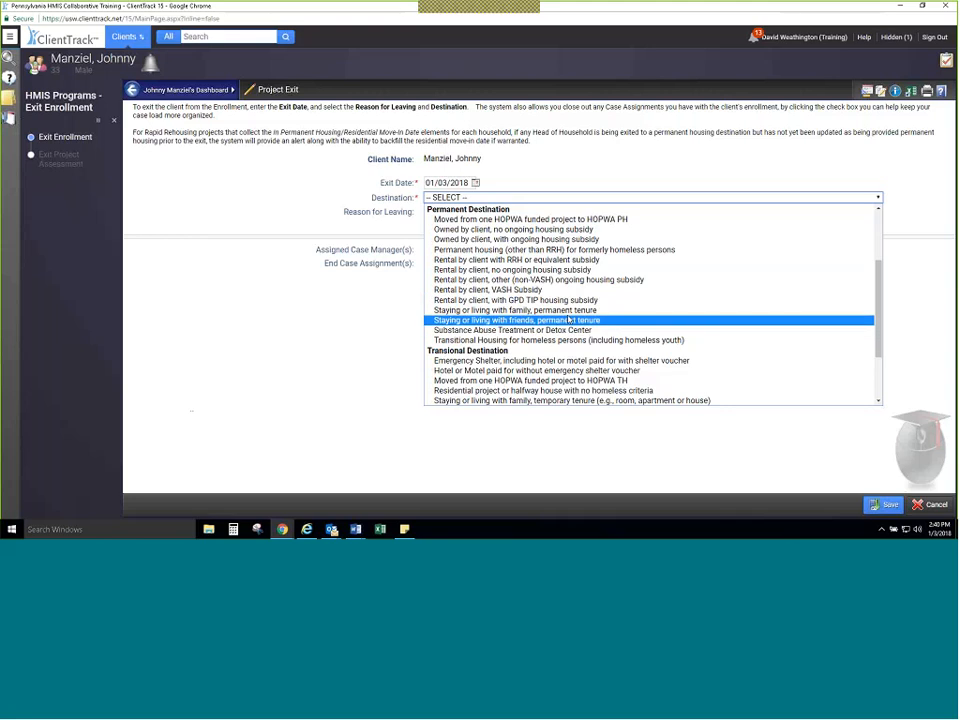
scroll(569, 320, "down", 1)
scroll(568, 321, "up", 5)
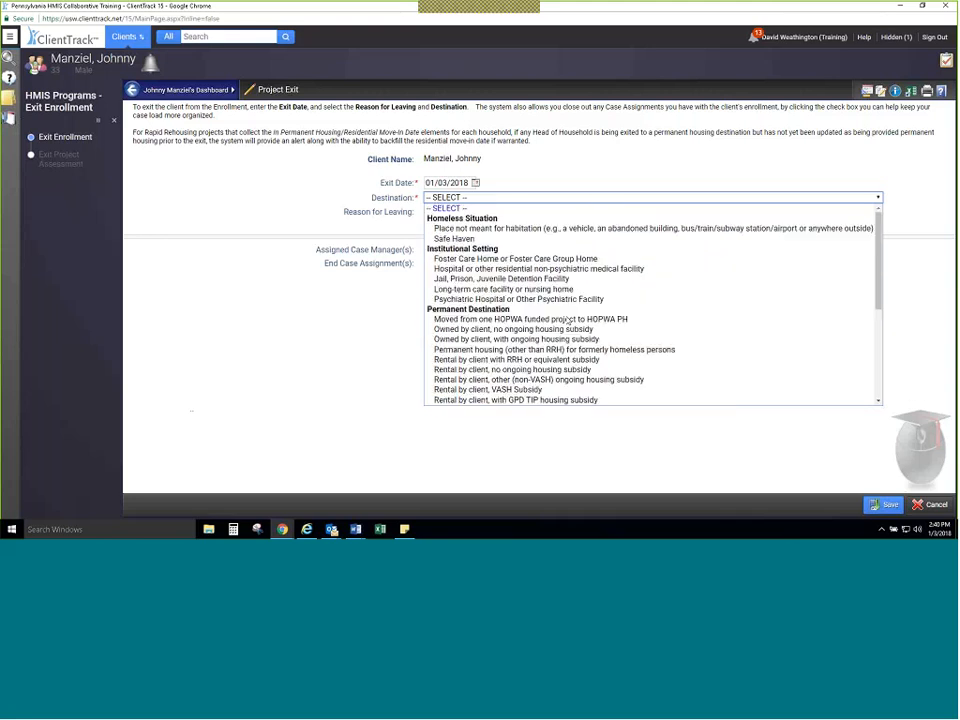
scroll(566, 380, "down", 5)
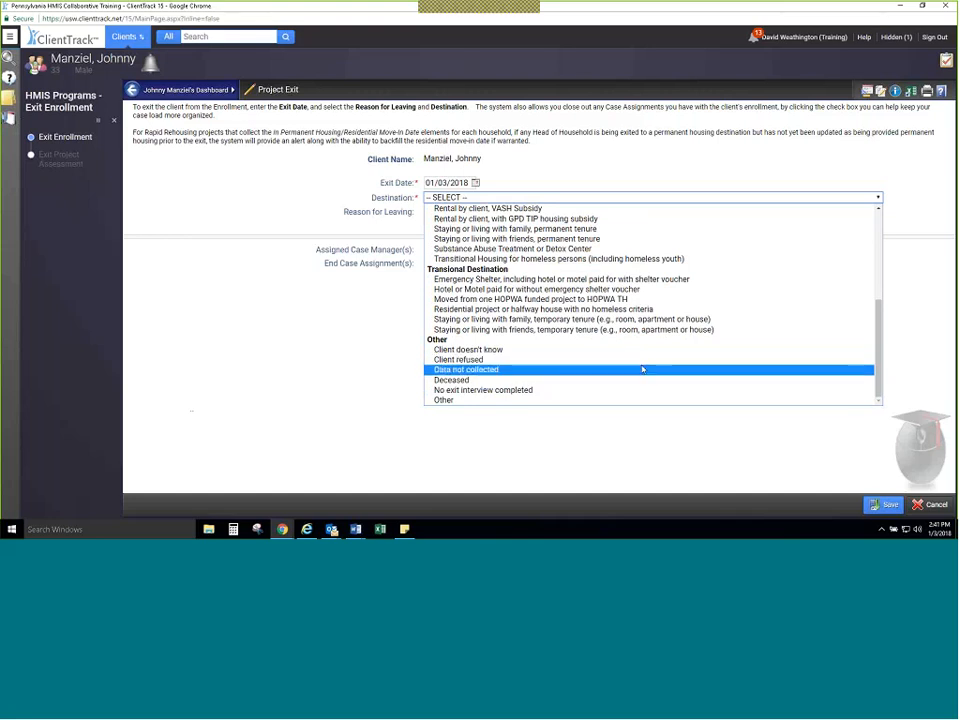
scroll(588, 295, "up", 3)
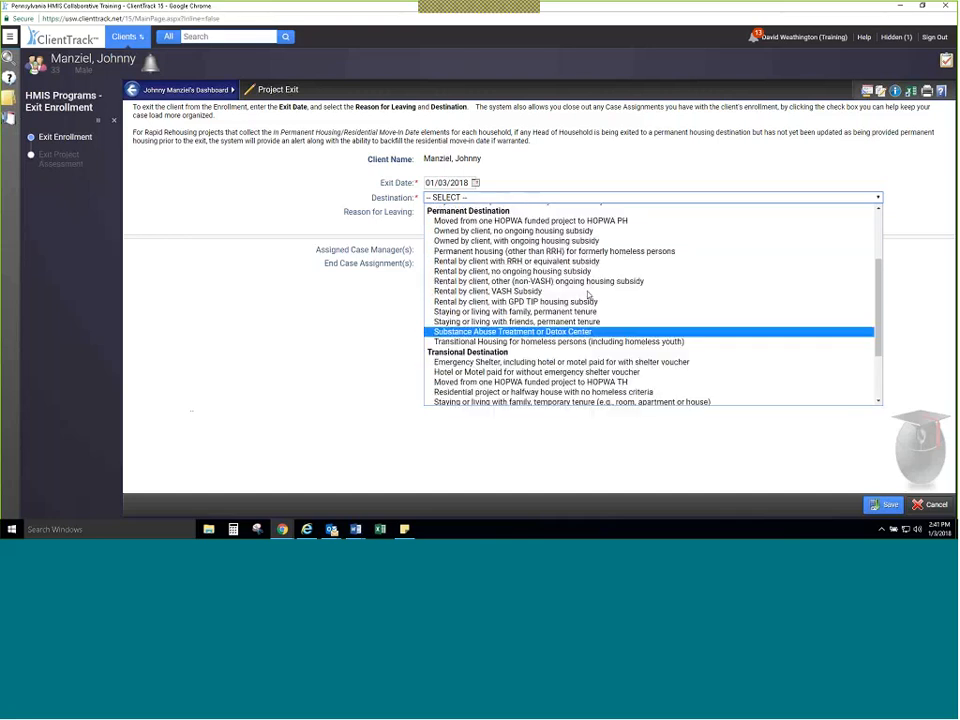
left_click(575, 287)
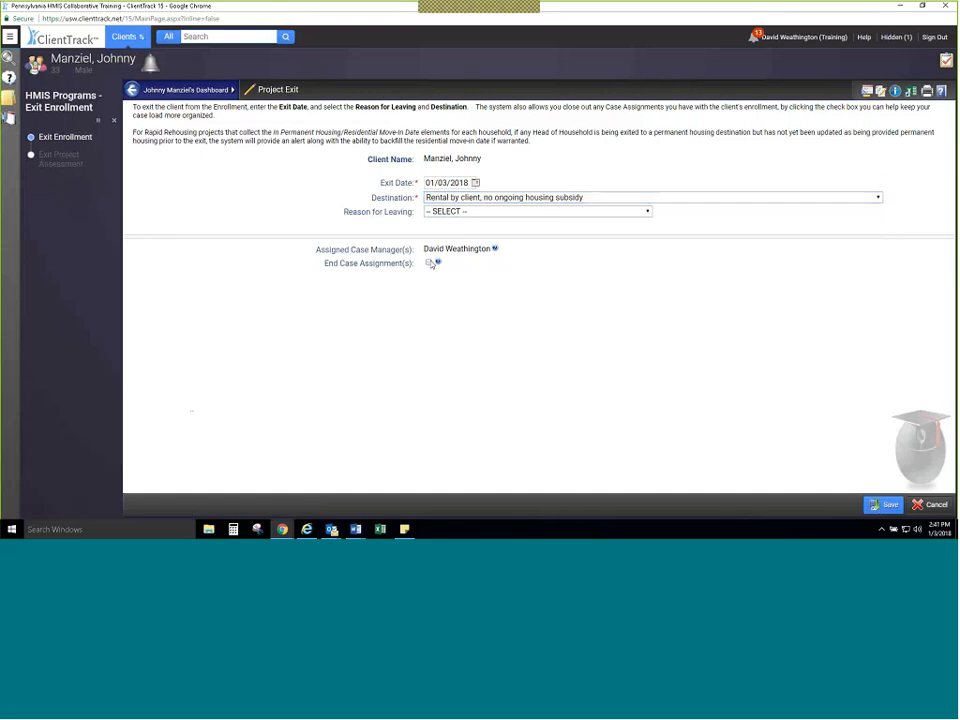
Step: End the case assignment and save the project exit along with its master project assessment
left_click(429, 263)
left_click(885, 505)
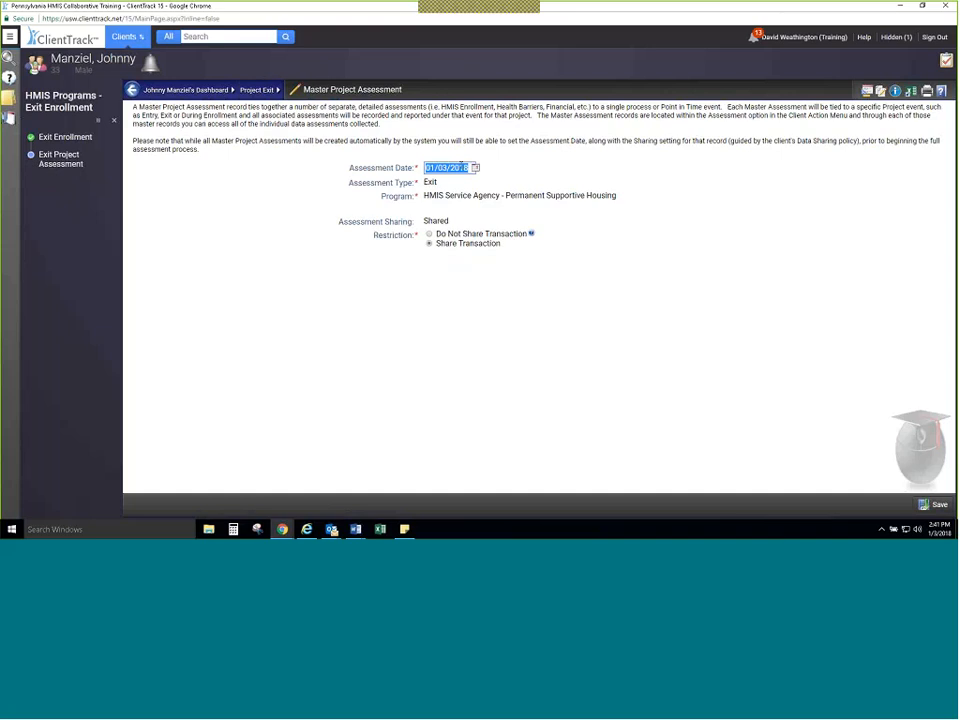
left_click(931, 505)
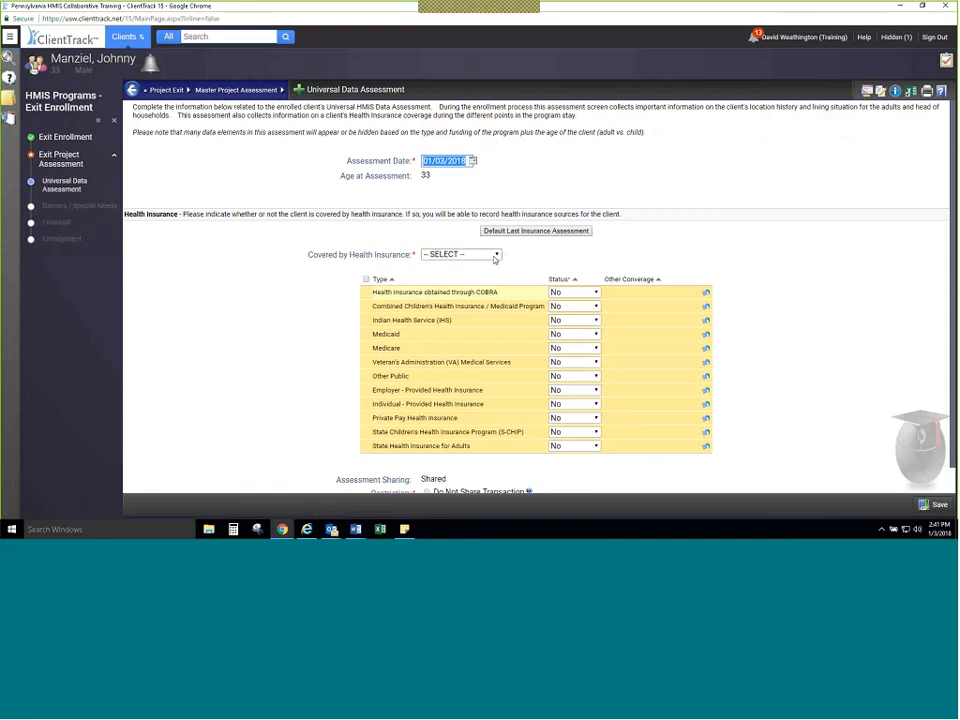
Step: Default the last insurance assessment, set Medicaid to Yes, and save the exit universal data assessment
left_click(522, 233)
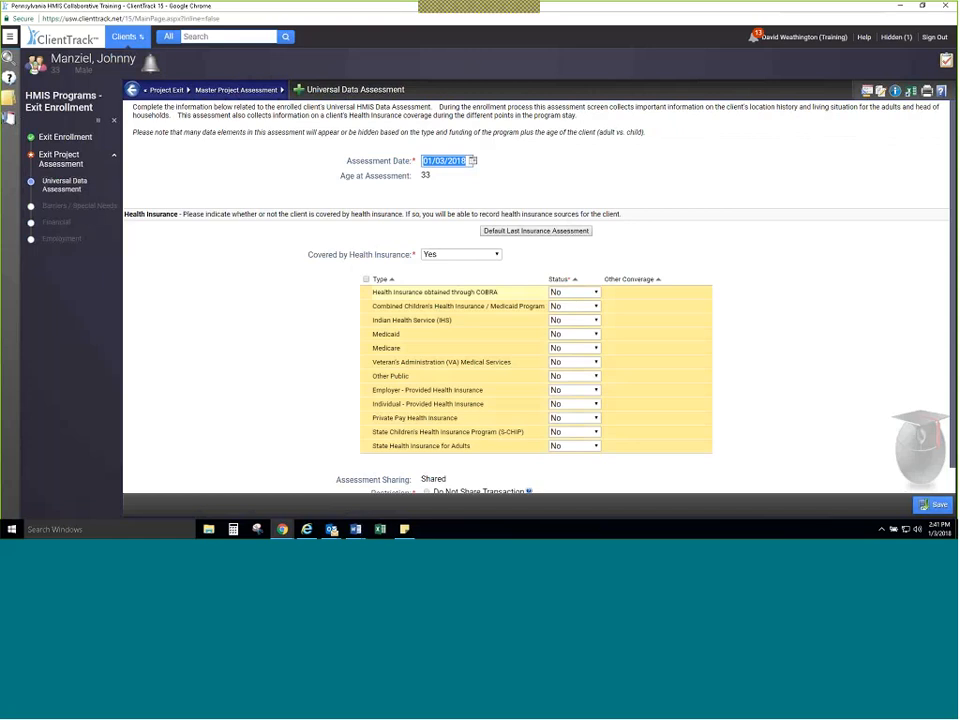
left_click(574, 334)
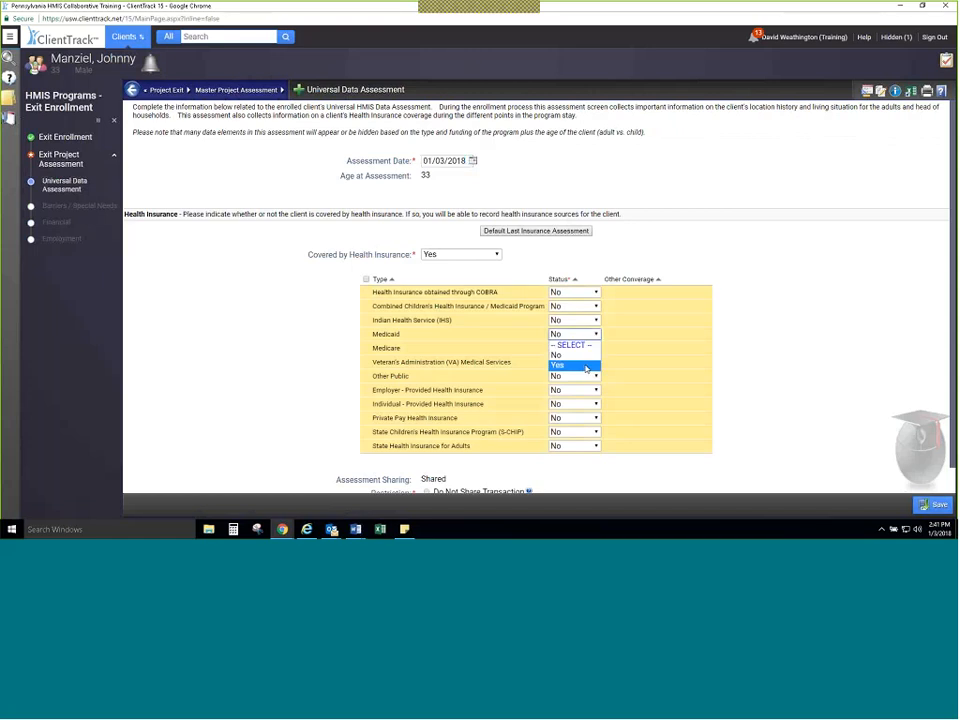
left_click(575, 366)
scroll(860, 460, "down", 2)
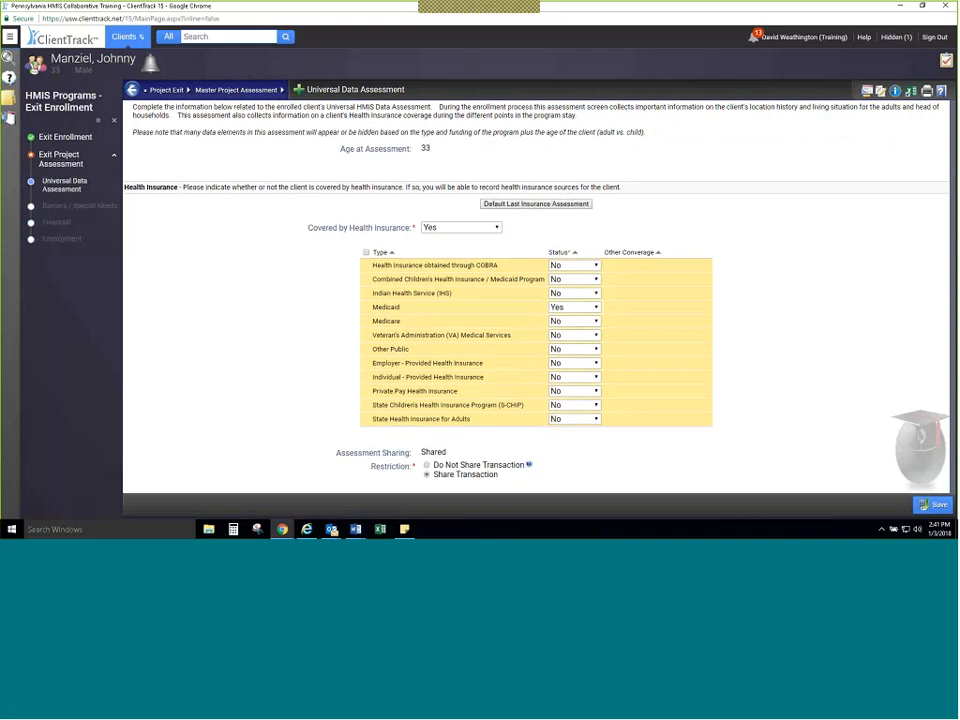
left_click(933, 504)
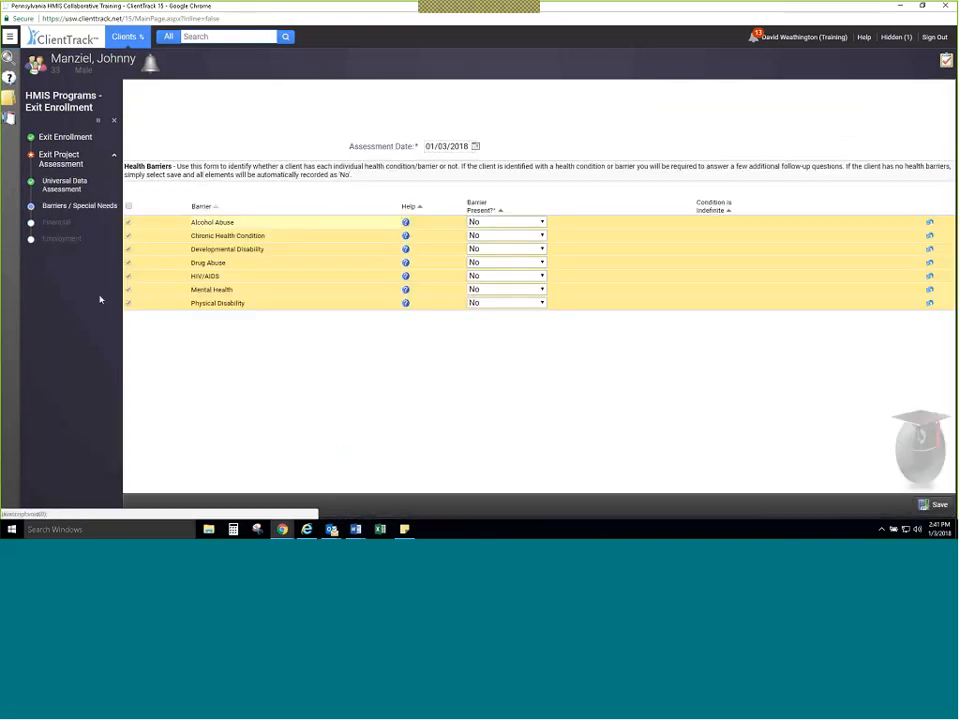
Step: Record Chronic Health Condition as a present barrier with Condition is Indefinite set to Yes
left_click(540, 235)
left_click(493, 253)
left_click(736, 235)
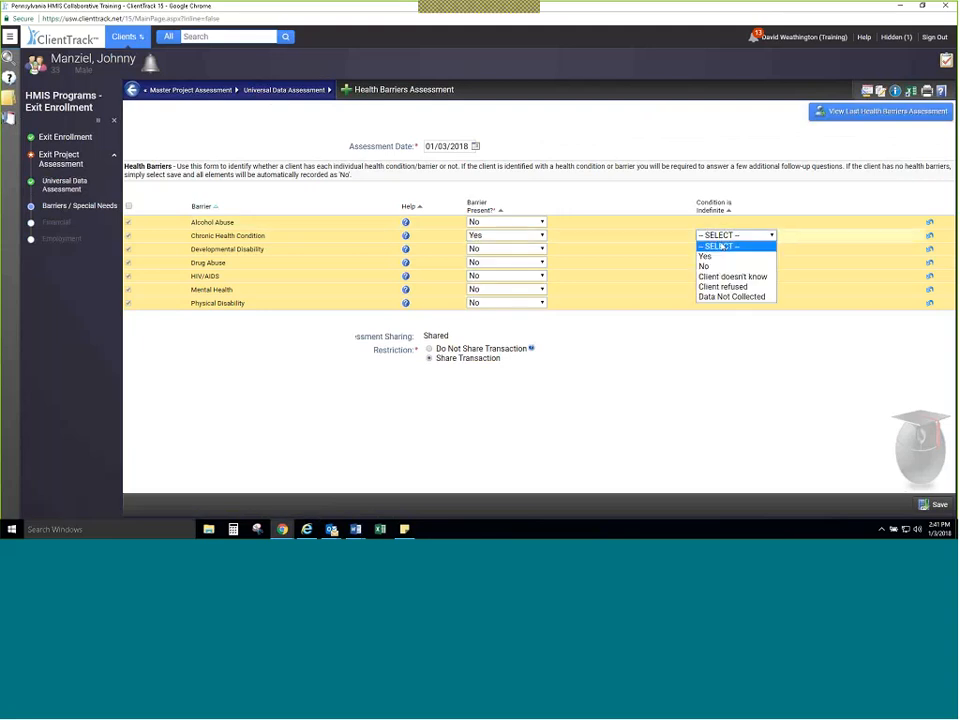
left_click(720, 253)
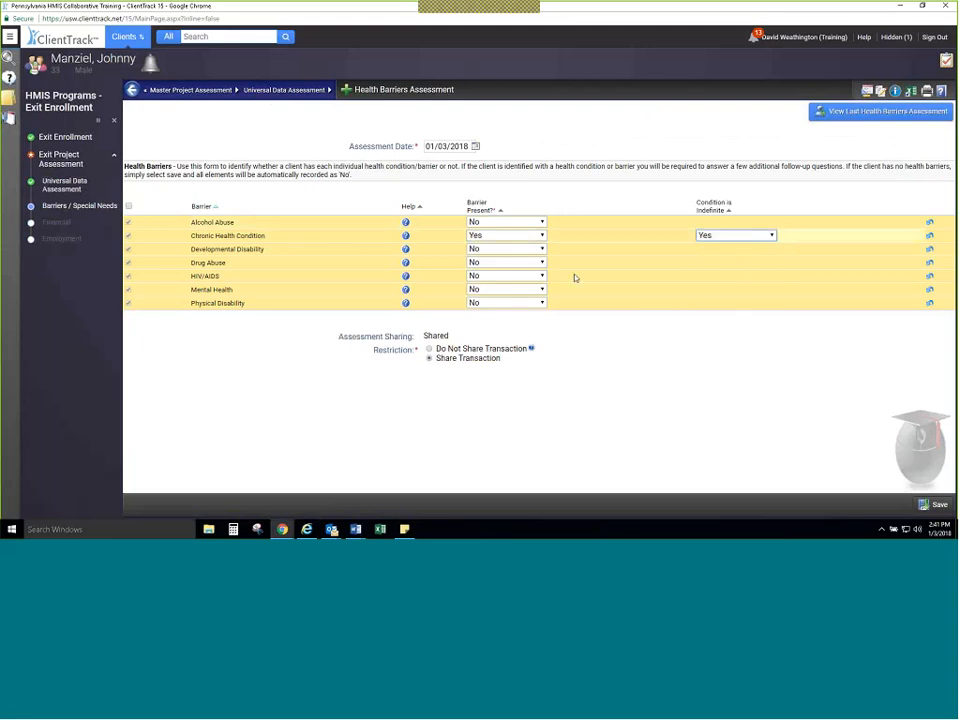
Step: Record Mental Health as a present barrier with Condition is Indefinite set to No, and save the health barriers assessment
left_click(520, 289)
left_click(495, 308)
left_click(731, 290)
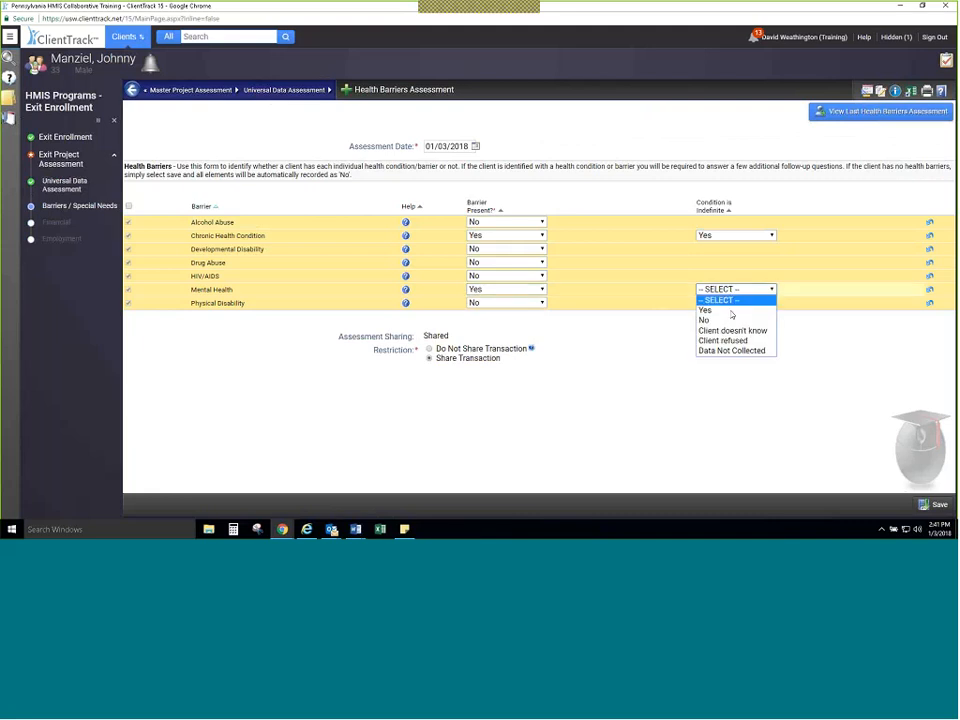
left_click(728, 317)
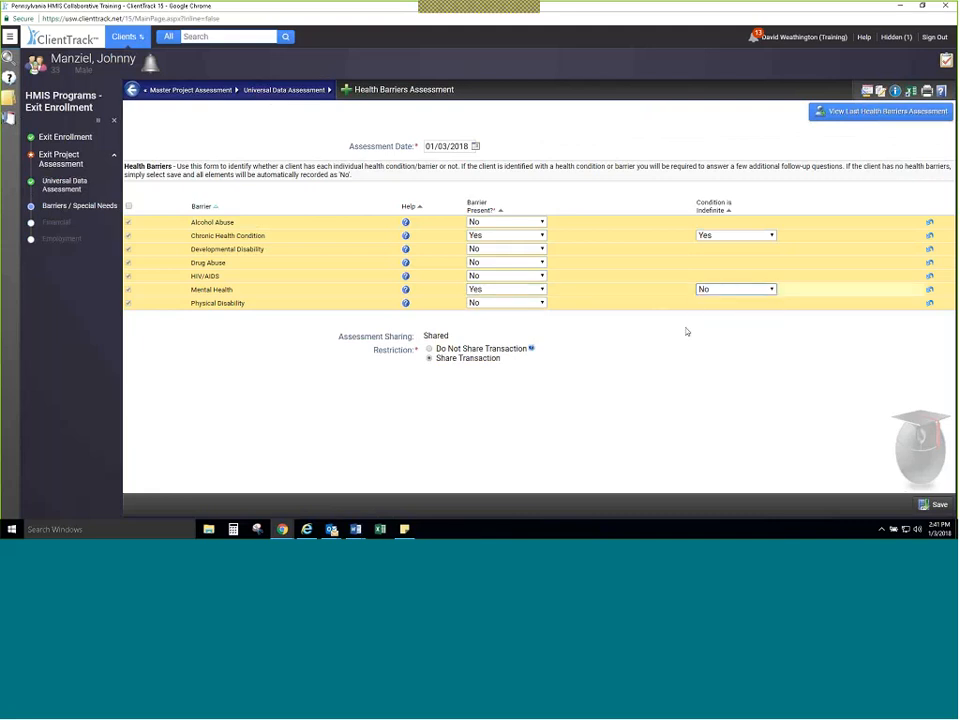
left_click(930, 505)
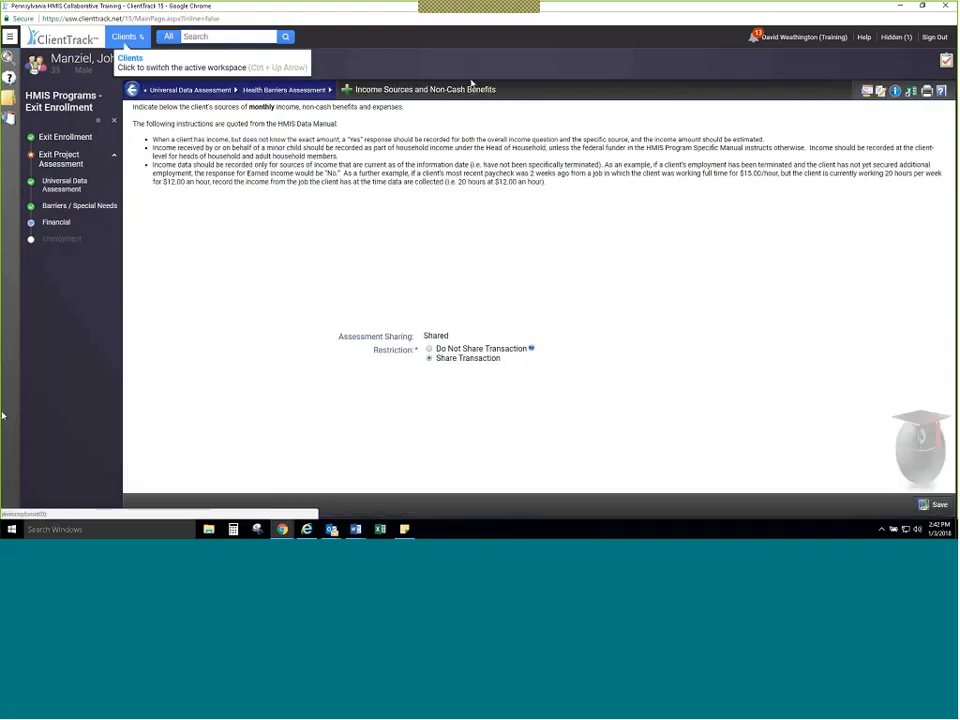
Step: Default the last financial assessment into the exit income and non-cash benefits form, review both lists, and try to save
left_click(463, 276)
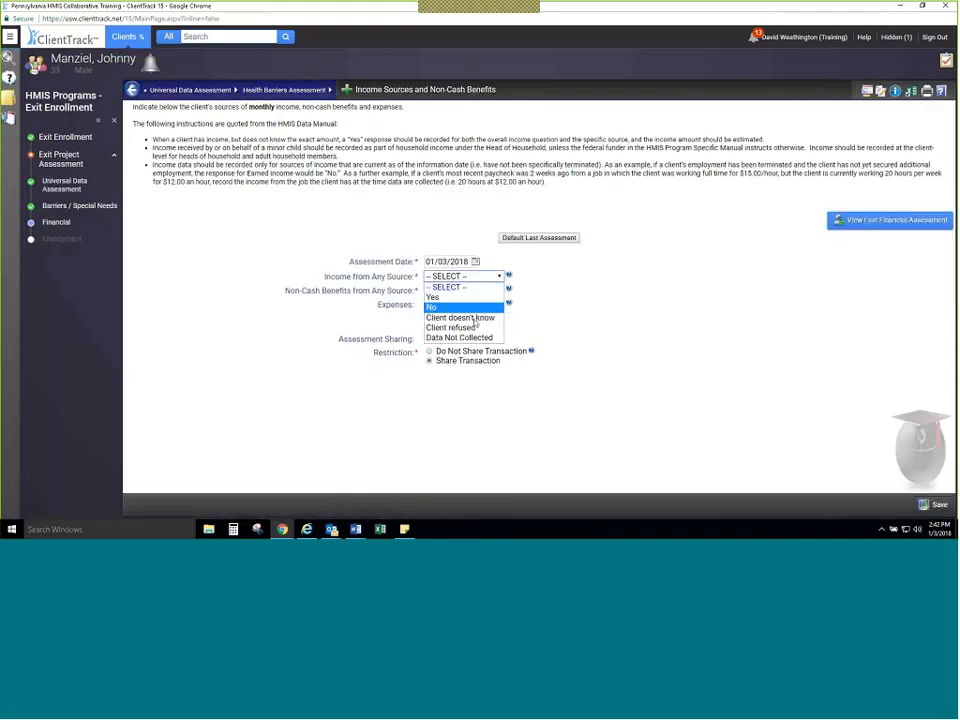
left_click(573, 241)
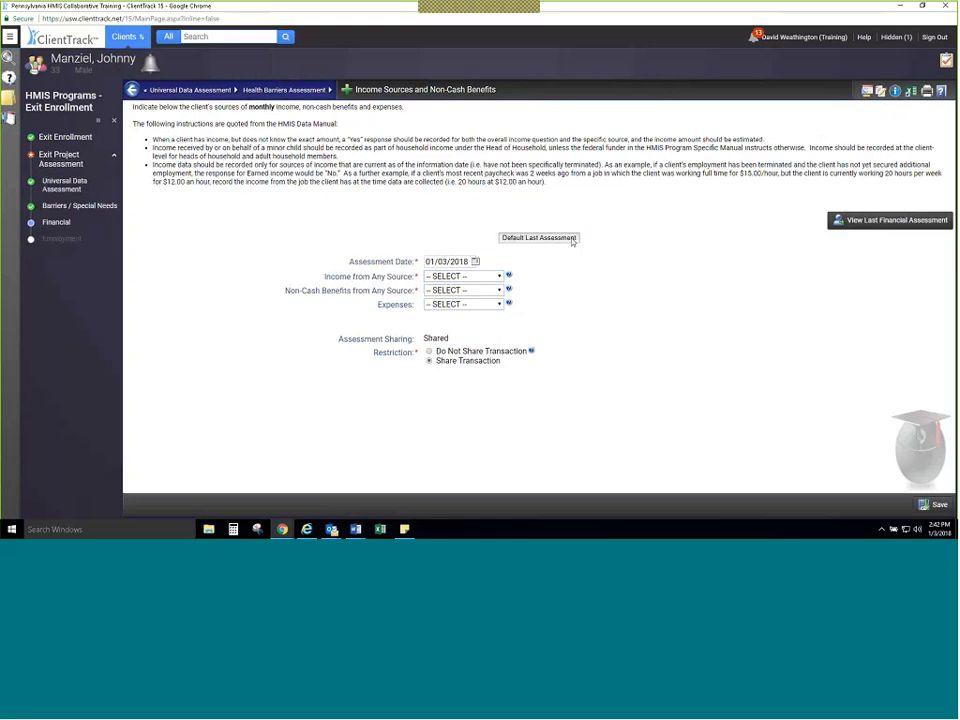
left_click(573, 241)
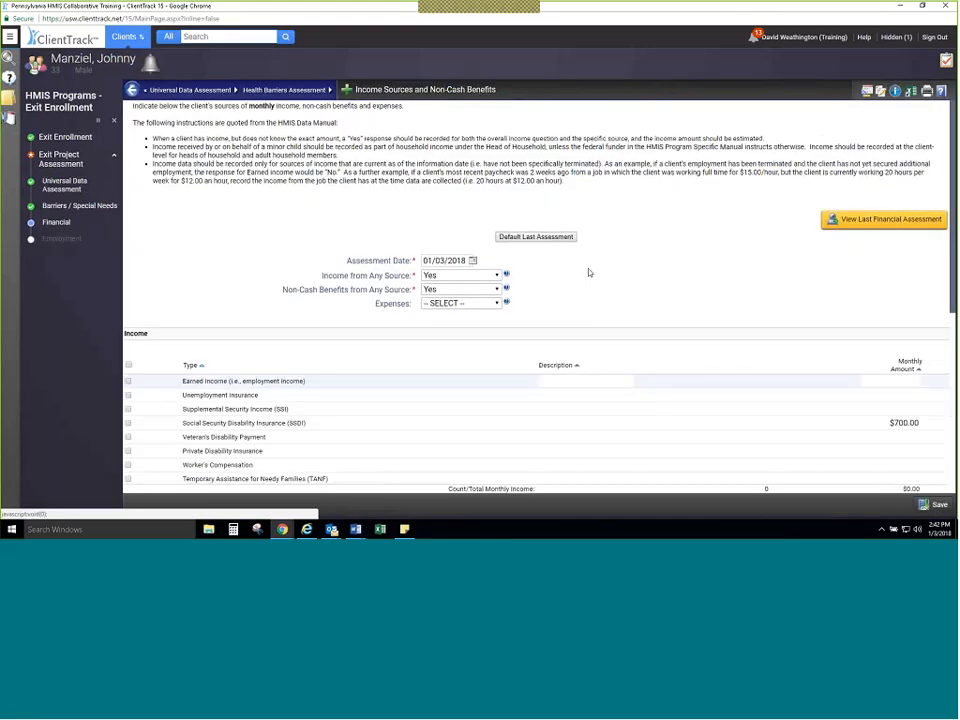
scroll(589, 272, "down", 5)
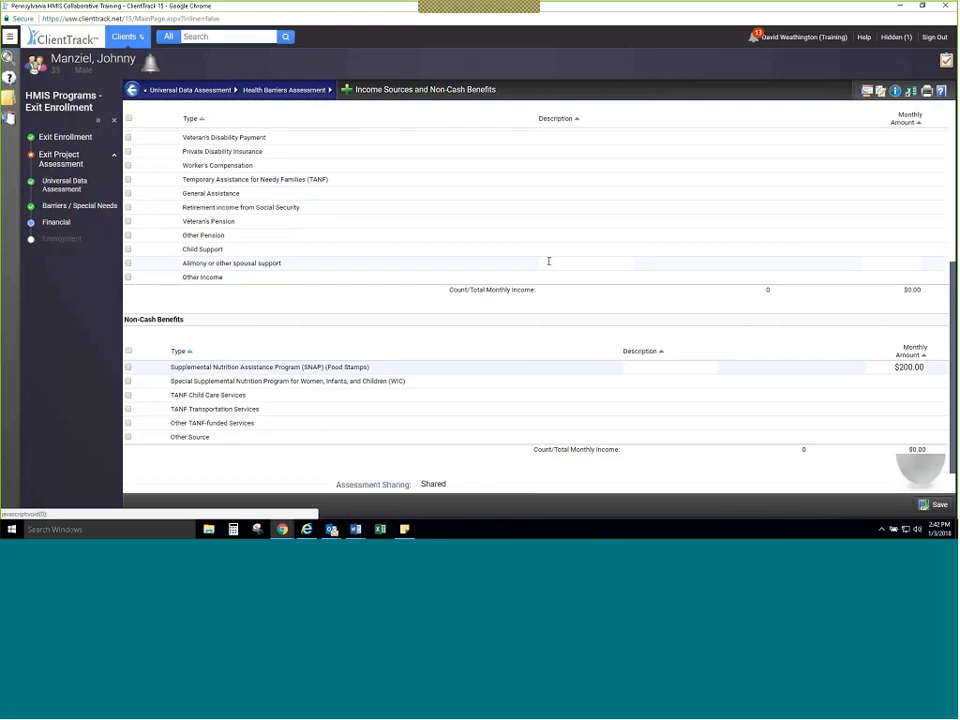
scroll(548, 265, "up", 1)
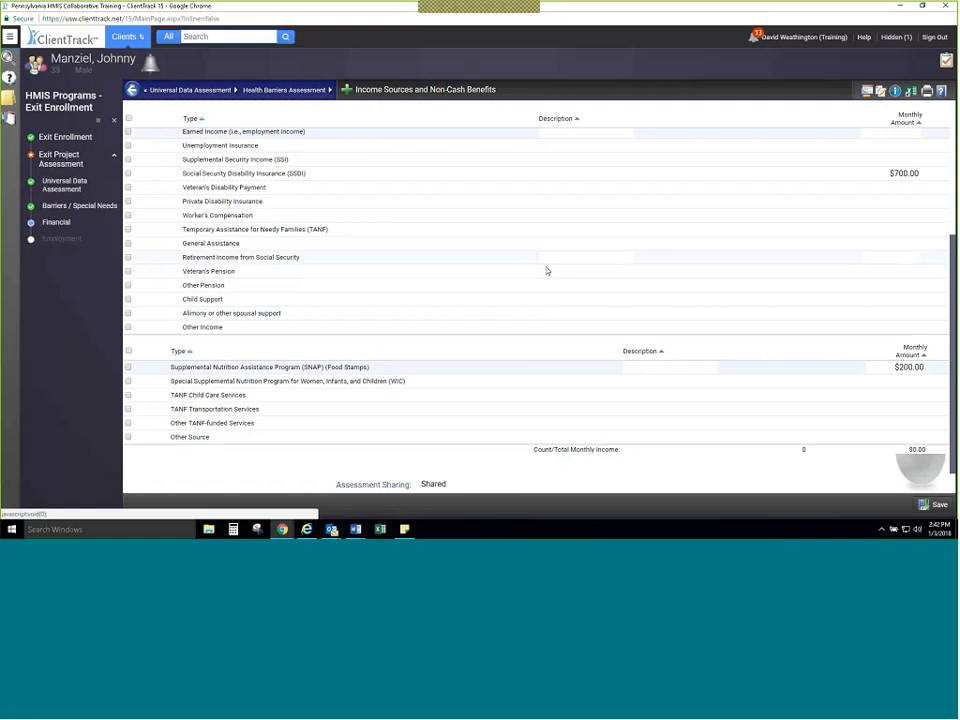
scroll(547, 270, "down", 2)
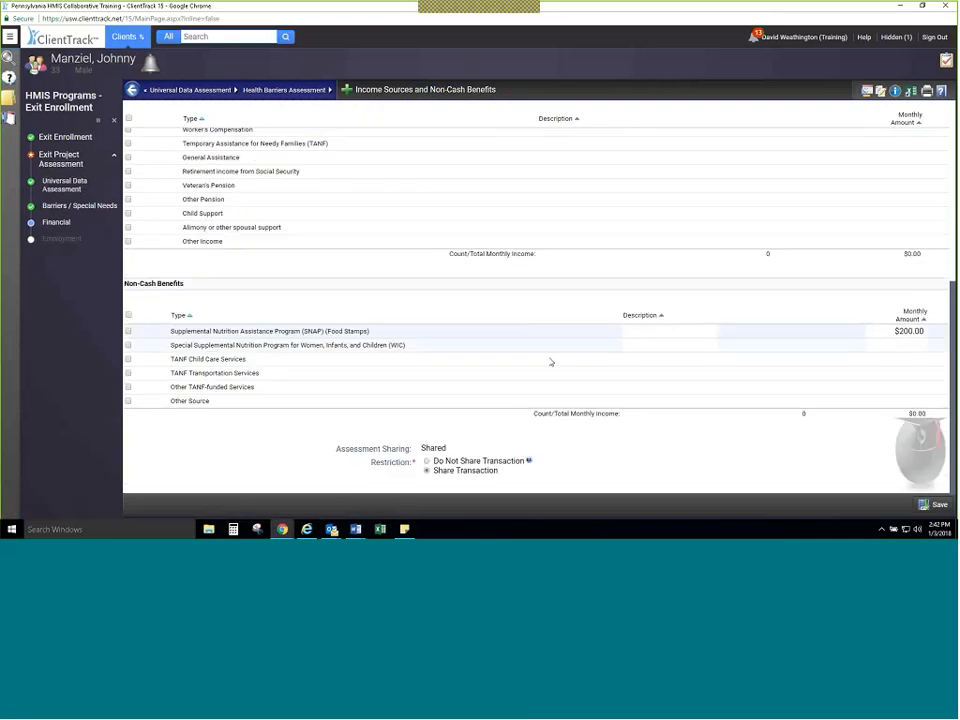
left_click(933, 505)
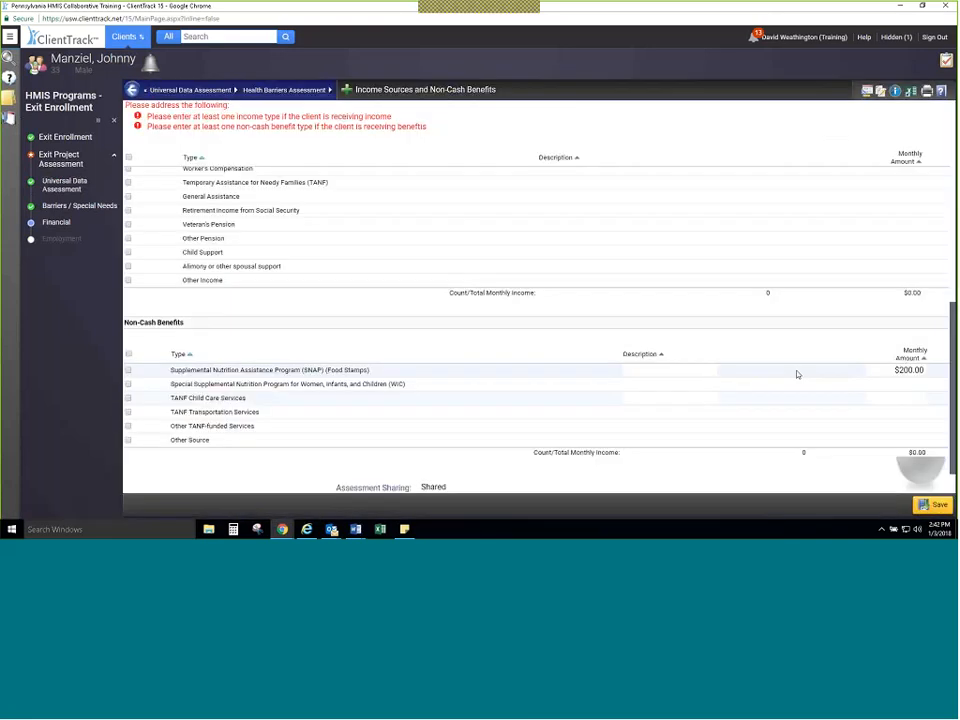
Step: Register the $700.00 SSDI income and the $200.00 SNAP benefit, and save the exit financial assessment
scroll(715, 383, "up", 3)
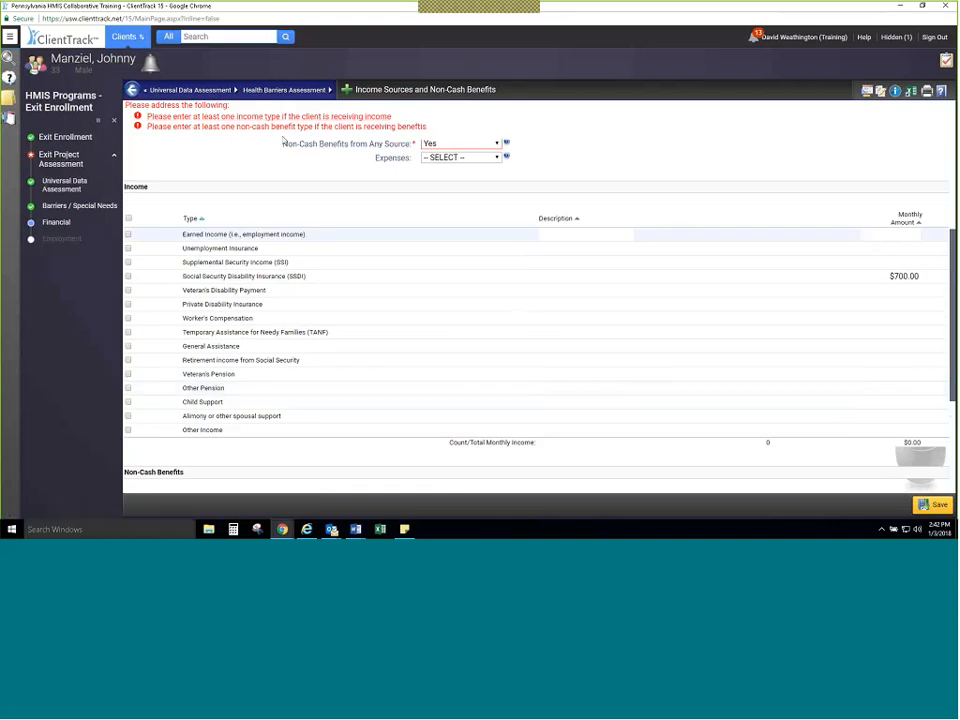
scroll(589, 343, "up", 2)
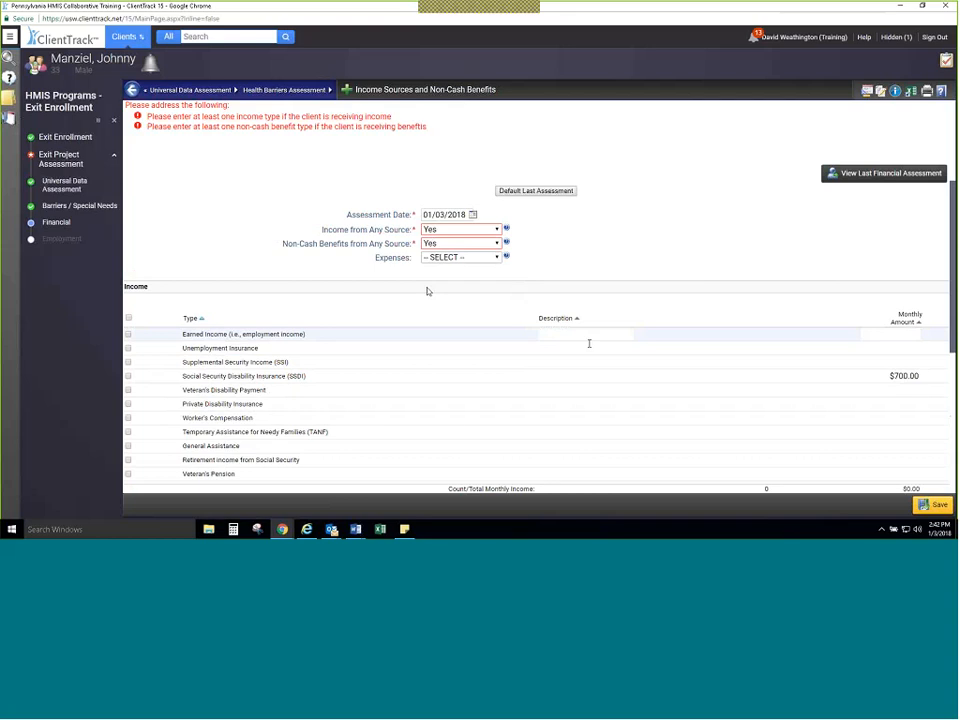
scroll(589, 343, "down", 6)
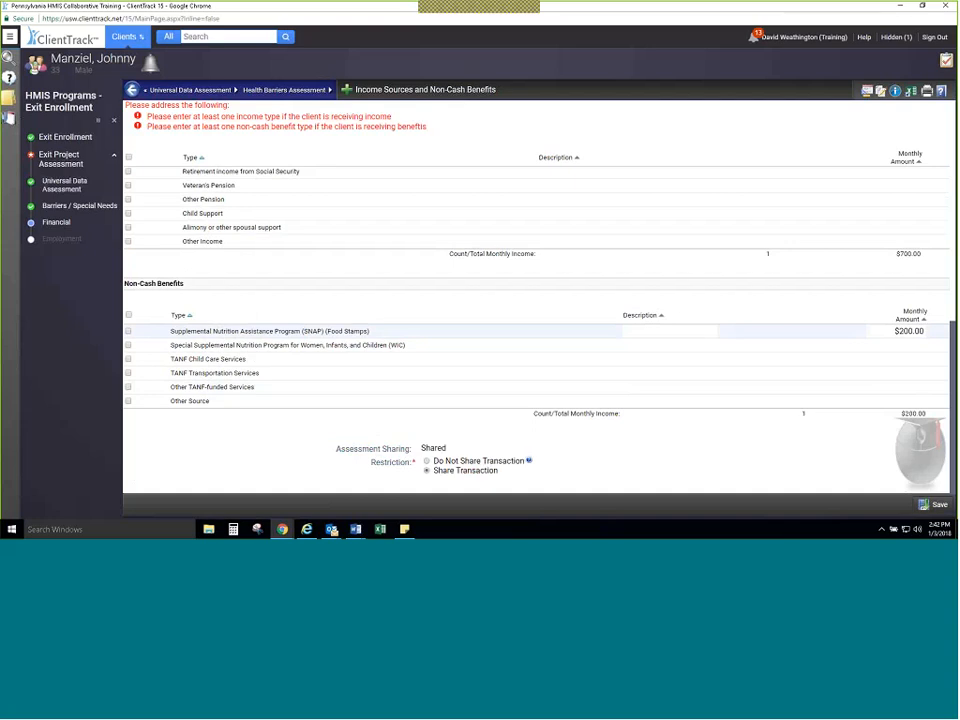
left_click(928, 504)
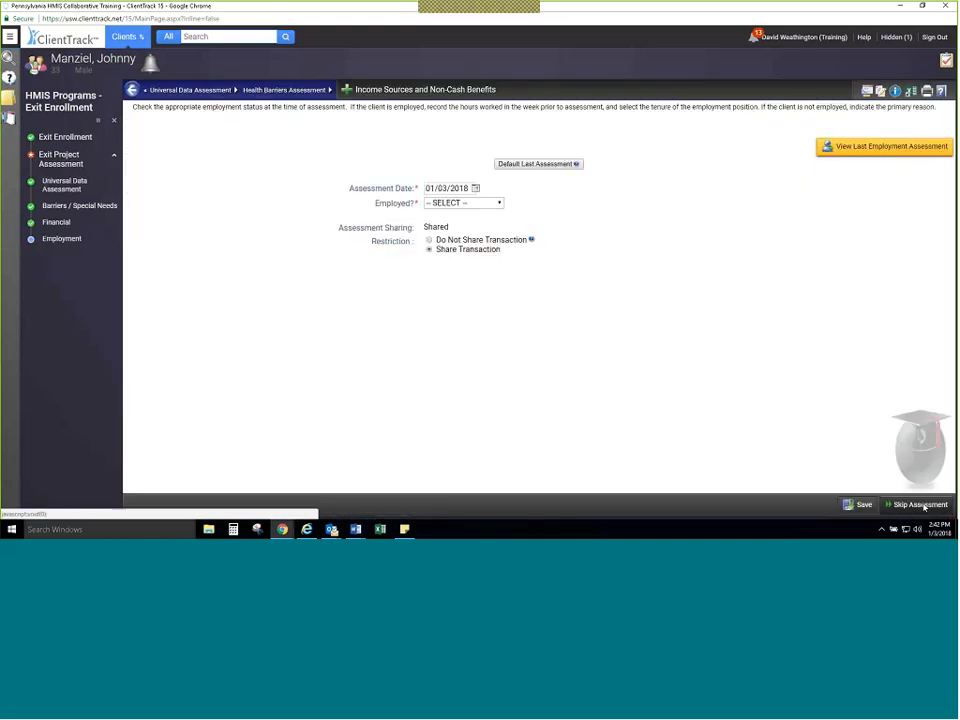
Step: Default and save the last employment assessment, and confirm exiting the child household member
left_click(536, 164)
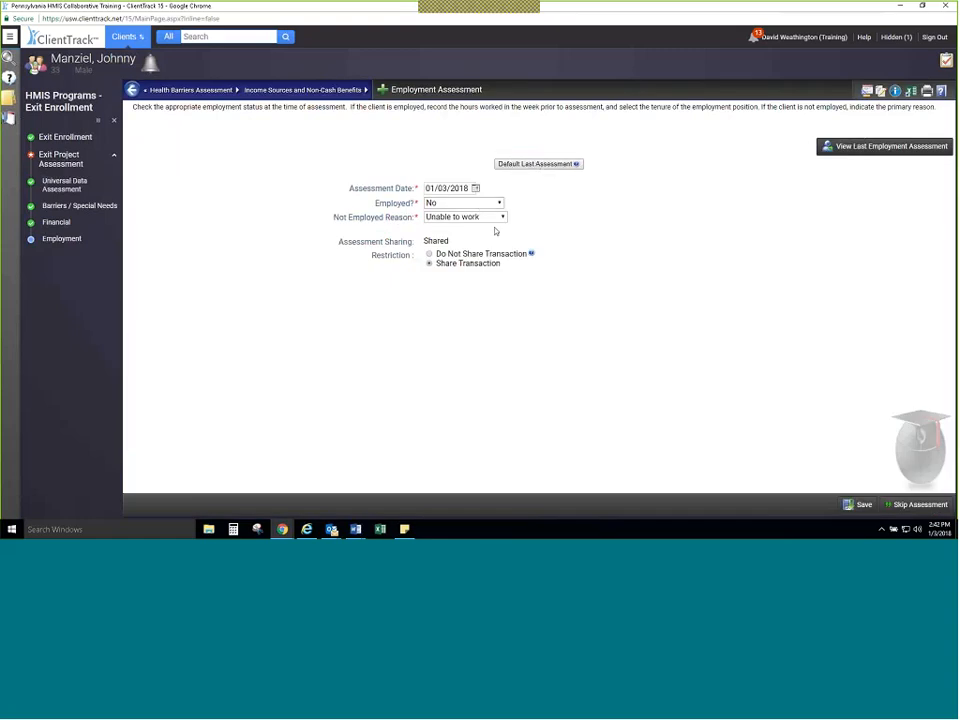
left_click(864, 503)
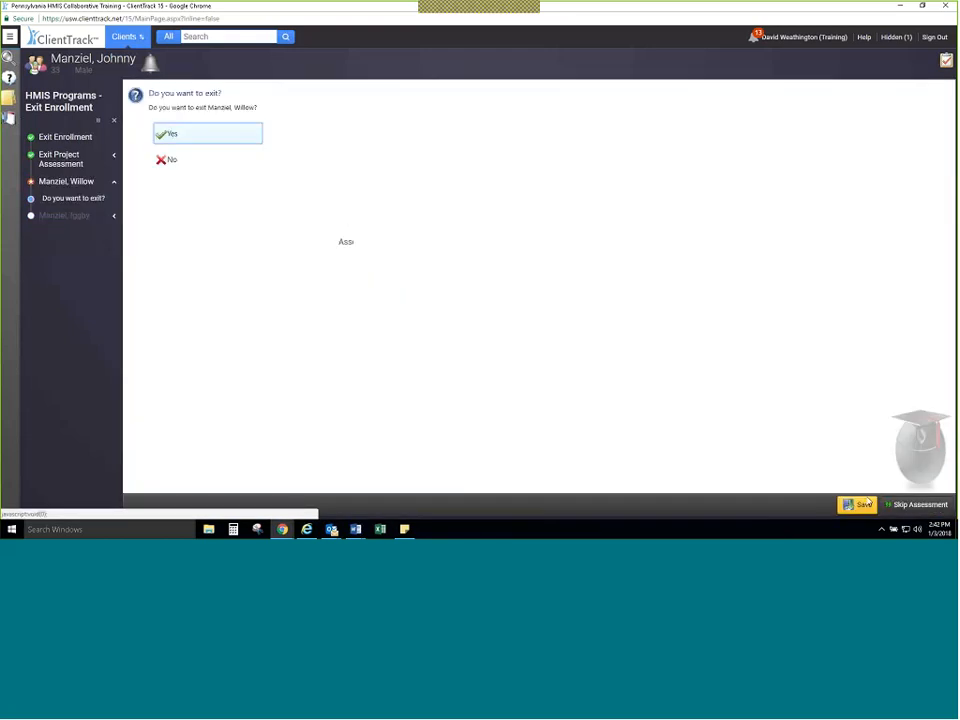
left_click(222, 138)
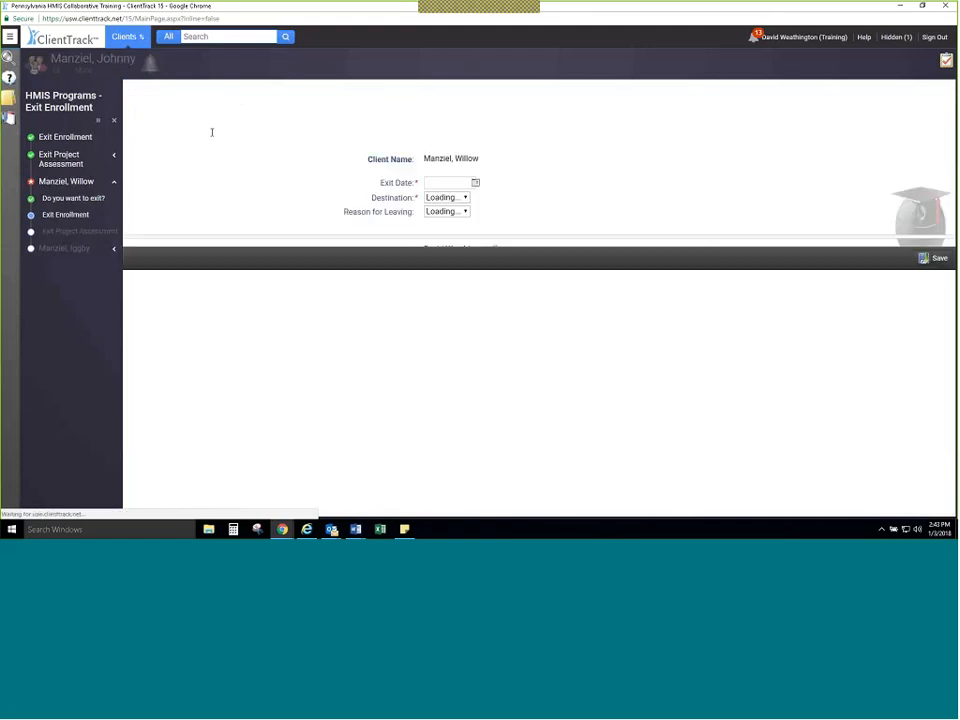
Step: Fill in the child's project exit with date 01/03/2018, destination Rental by client, no ongoing housing subsidy, and reason Completed program
left_click(475, 183)
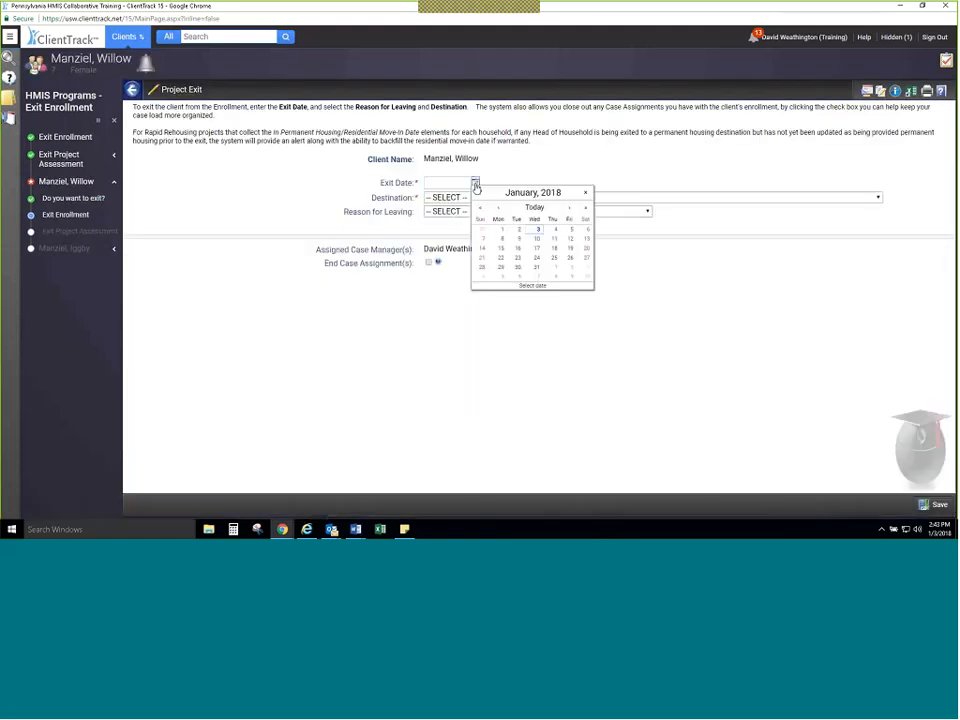
left_click(533, 207)
left_click(520, 197)
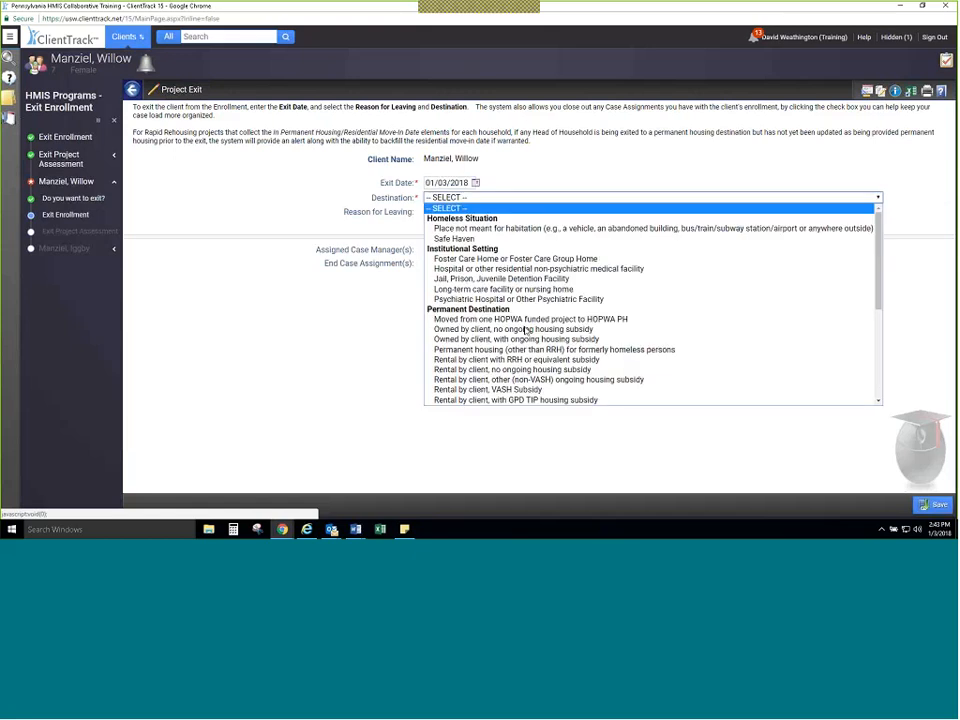
left_click(526, 369)
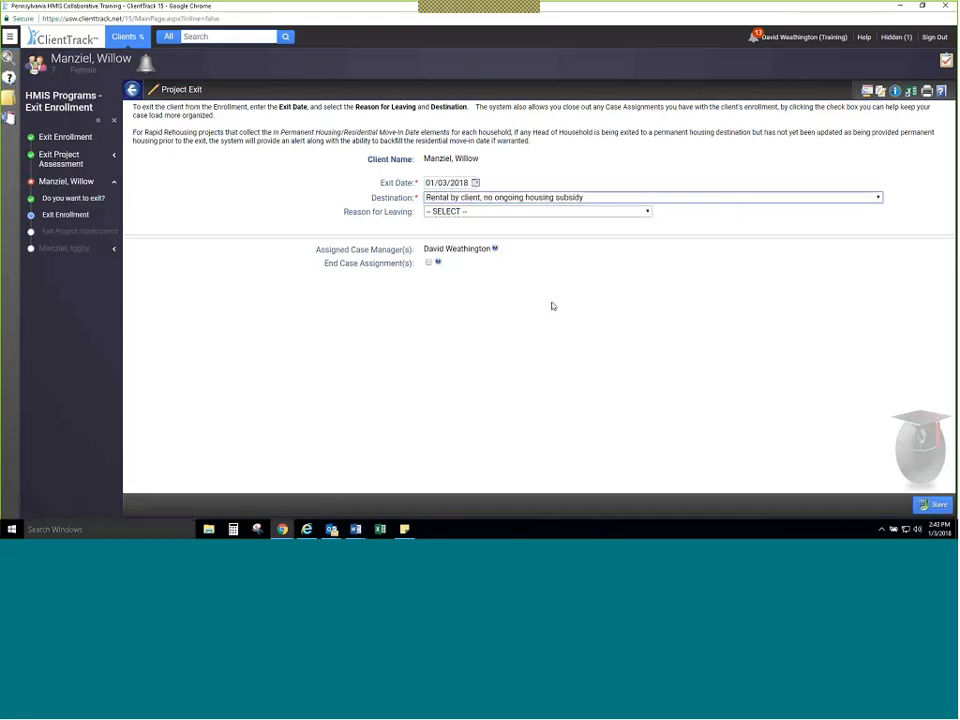
left_click(551, 212)
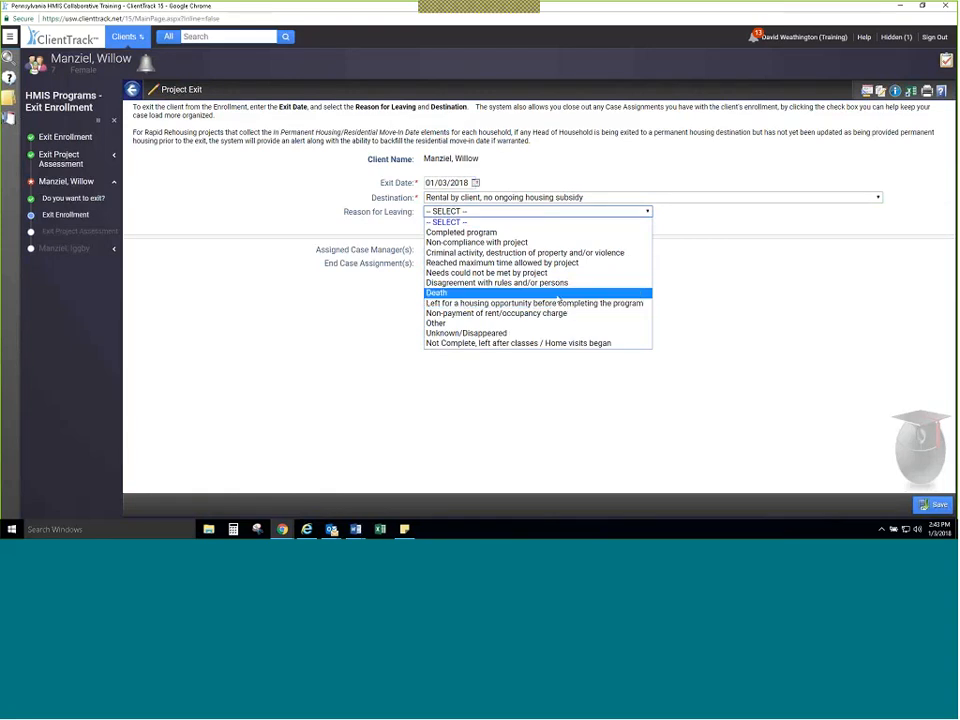
left_click(461, 232)
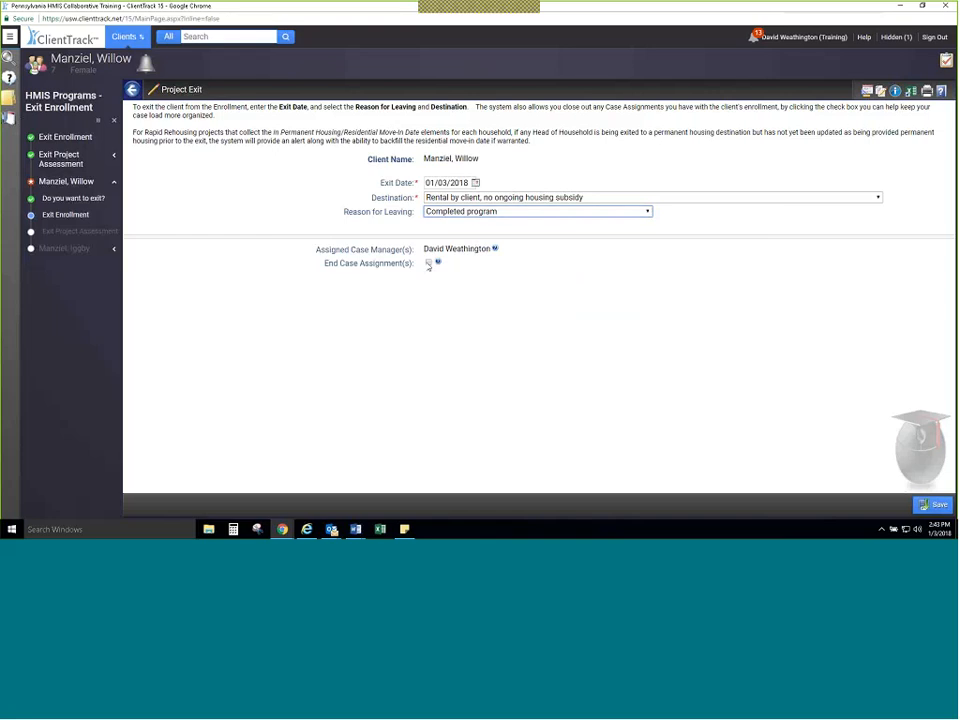
Step: End the child's case assignment, and save the project exit along with its master project assessment
left_click(428, 263)
left_click(934, 505)
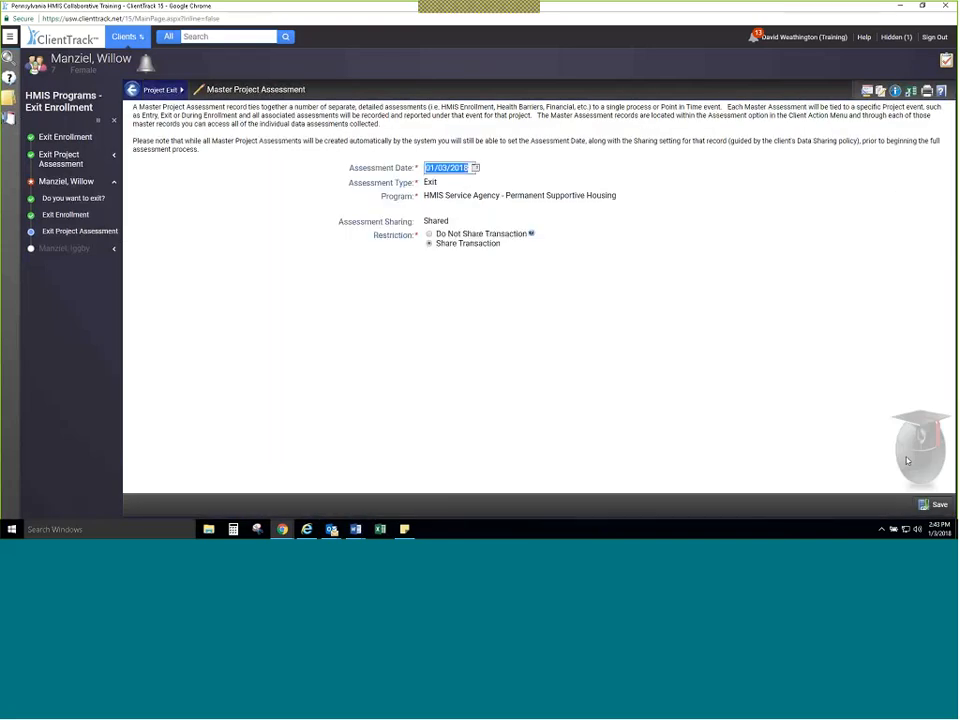
left_click(934, 504)
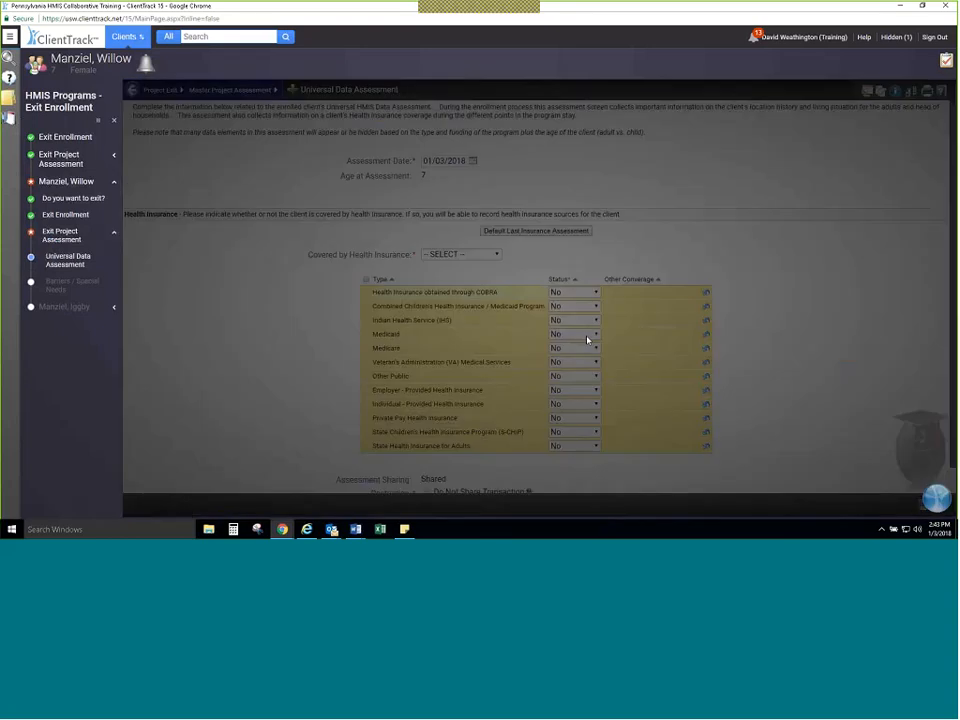
Step: Save the child's universal data assessment with health insurance coverage and Medicaid set to Yes, and the health barriers assessment with all barriers as No
left_click(587, 340)
left_click(560, 365)
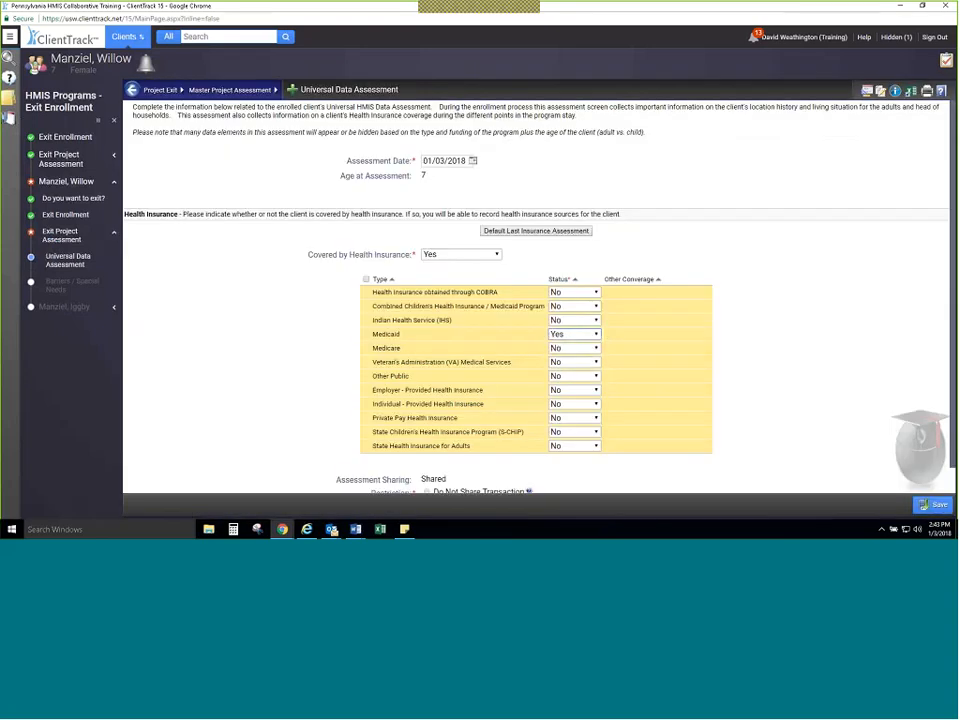
scroll(834, 431, "down", 1)
left_click(934, 504)
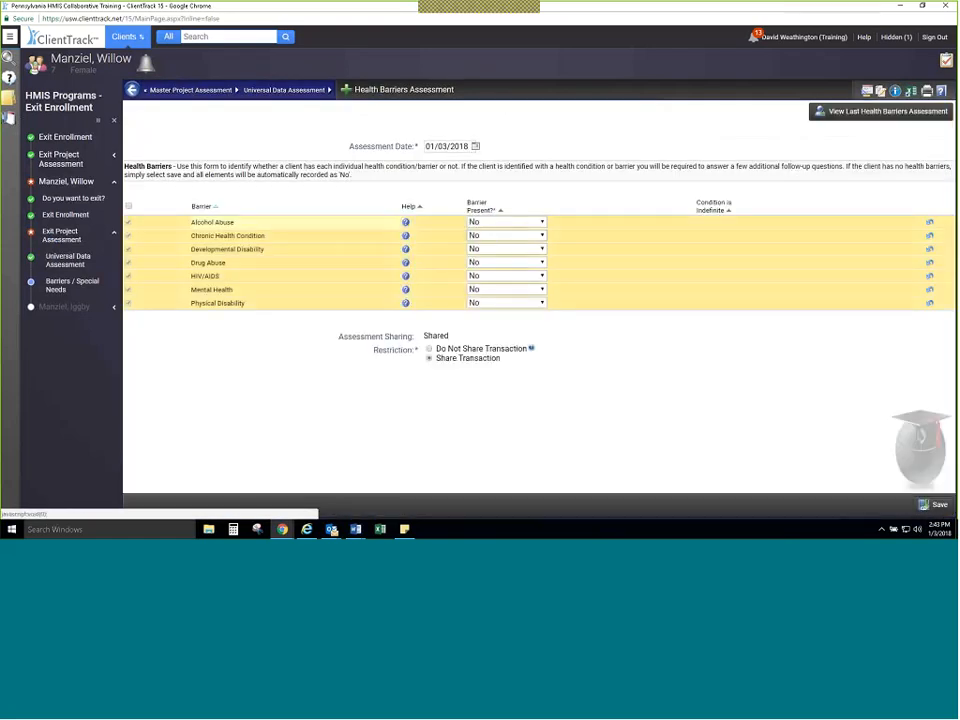
left_click(925, 503)
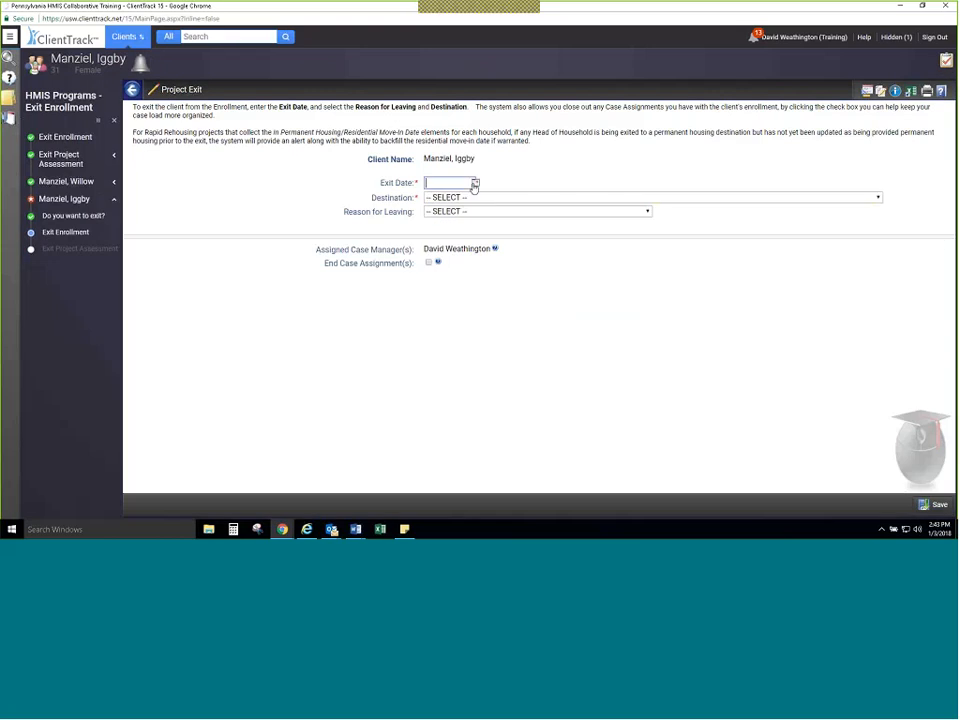
Step: Fill in the remaining adult's project exit with date 01/03/2018, destination Rental by client, no ongoing housing subsidy, and reason Completed program
left_click(475, 182)
left_click(532, 207)
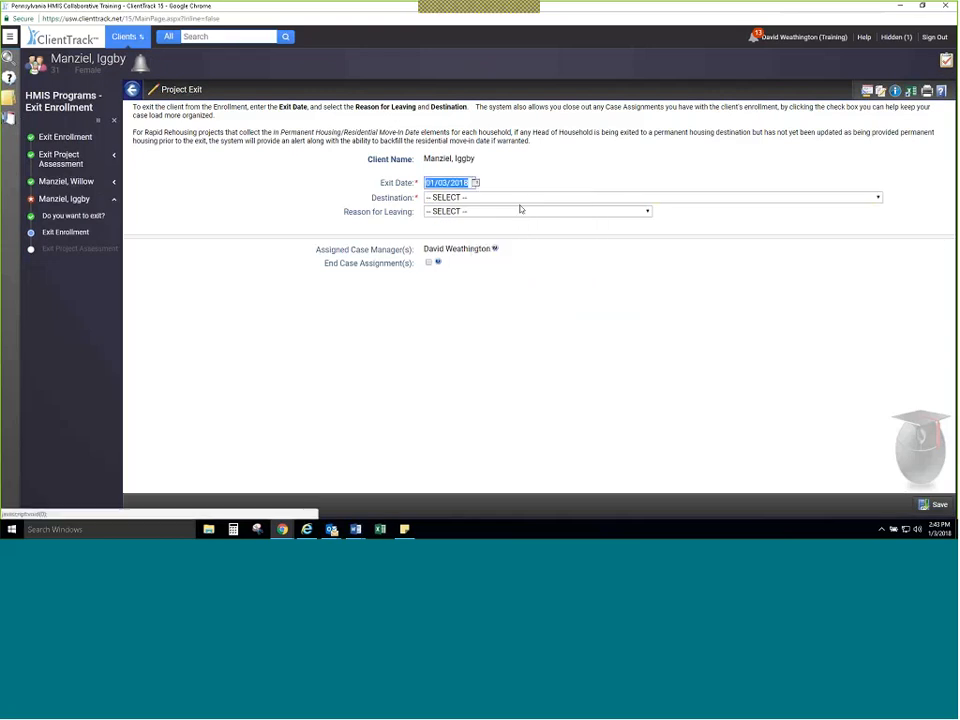
left_click(518, 198)
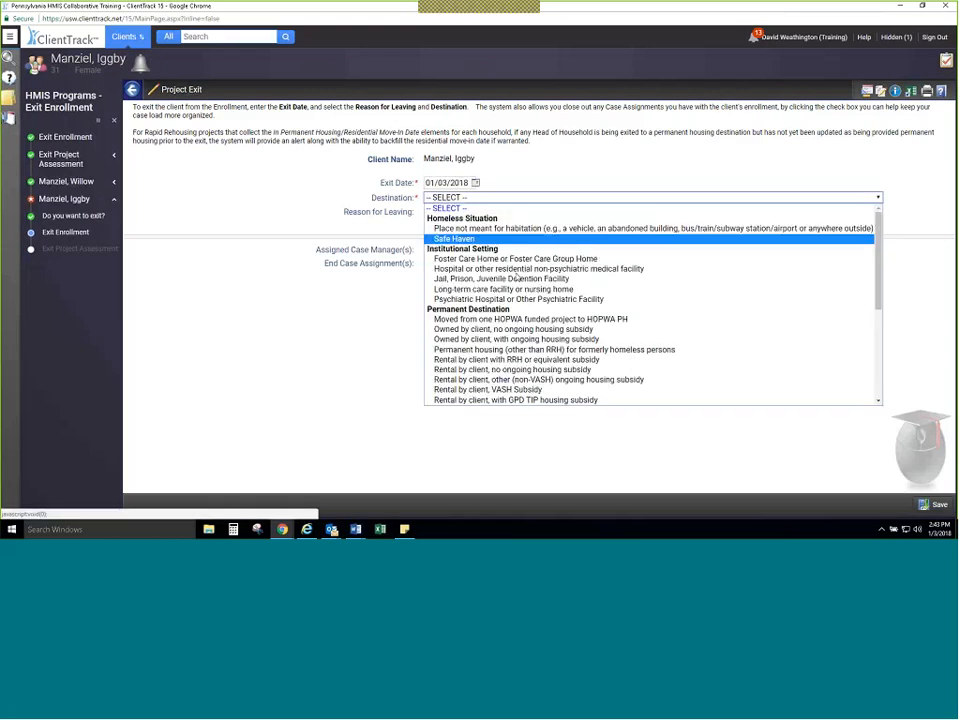
left_click(515, 369)
left_click(493, 212)
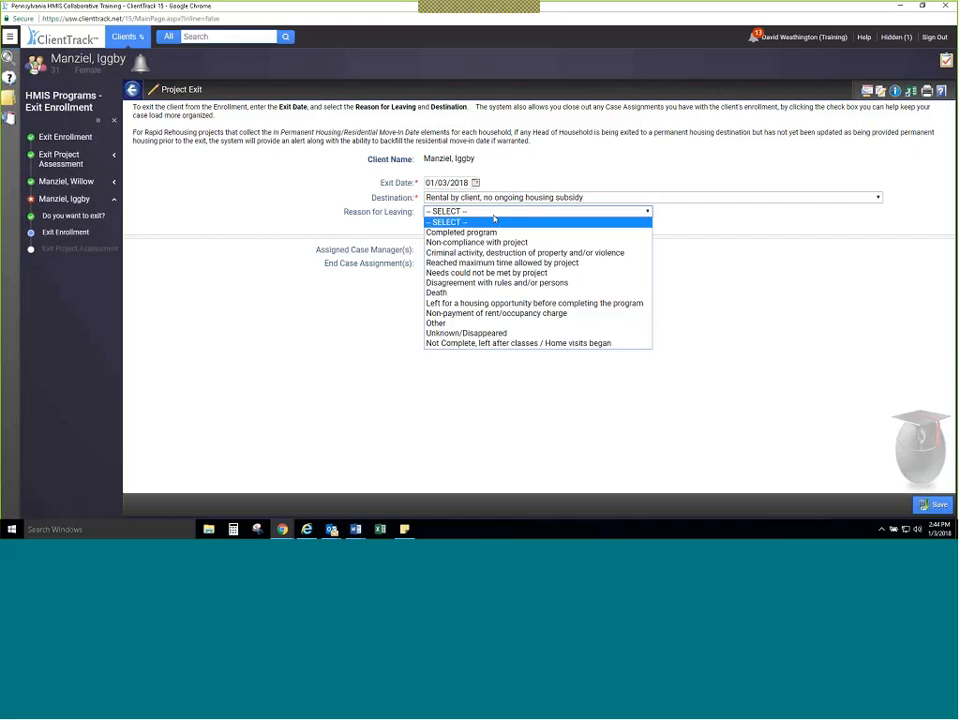
left_click(488, 232)
Step: End the remaining adult's case assignment, and save the project exit and the master project assessment
left_click(428, 262)
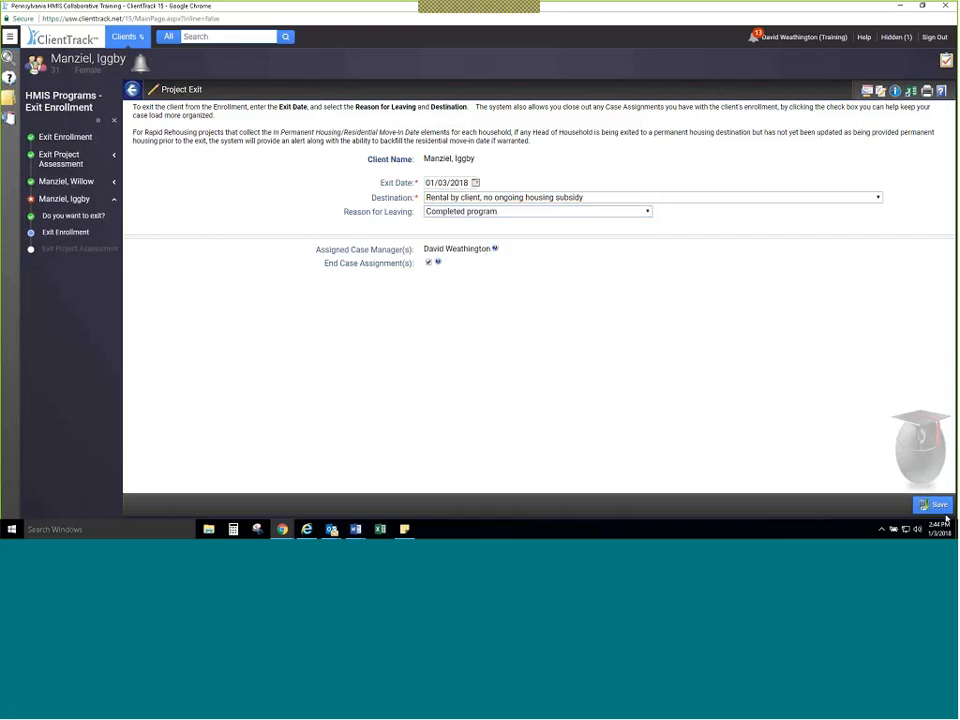
left_click(925, 505)
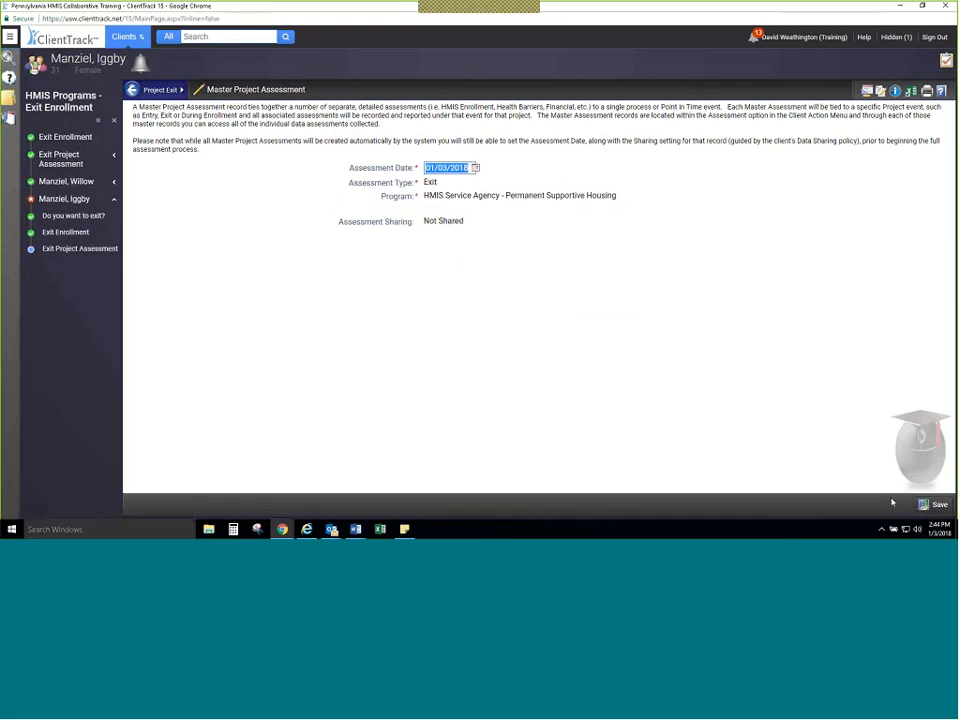
left_click(933, 504)
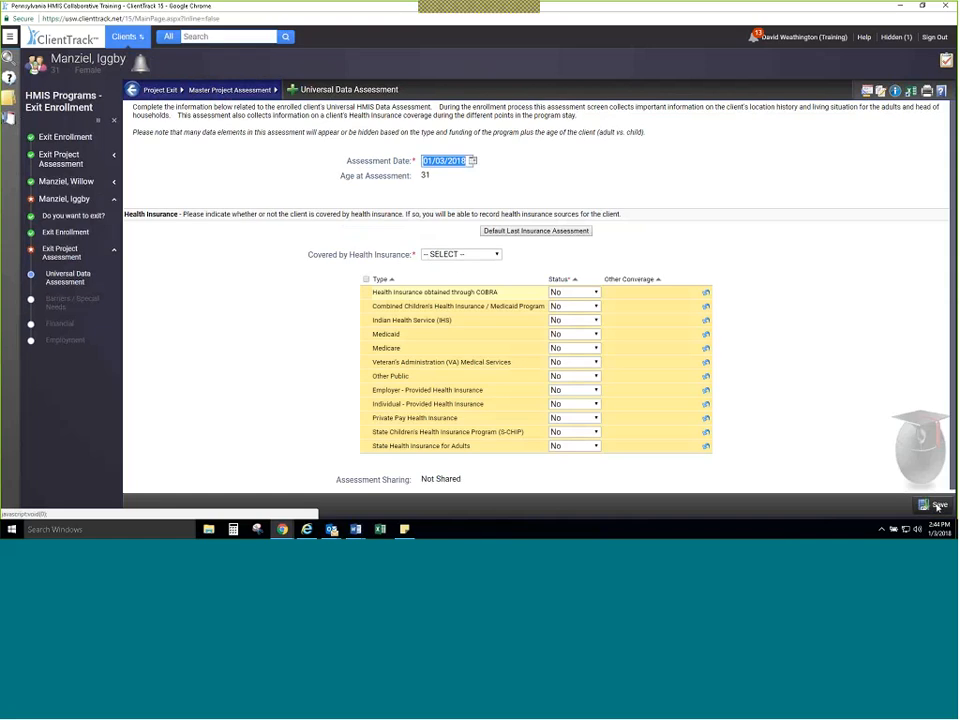
Step: Default the adult's last insurance assessment, set Medicaid to Yes, and save the universal data assessment
left_click(937, 505)
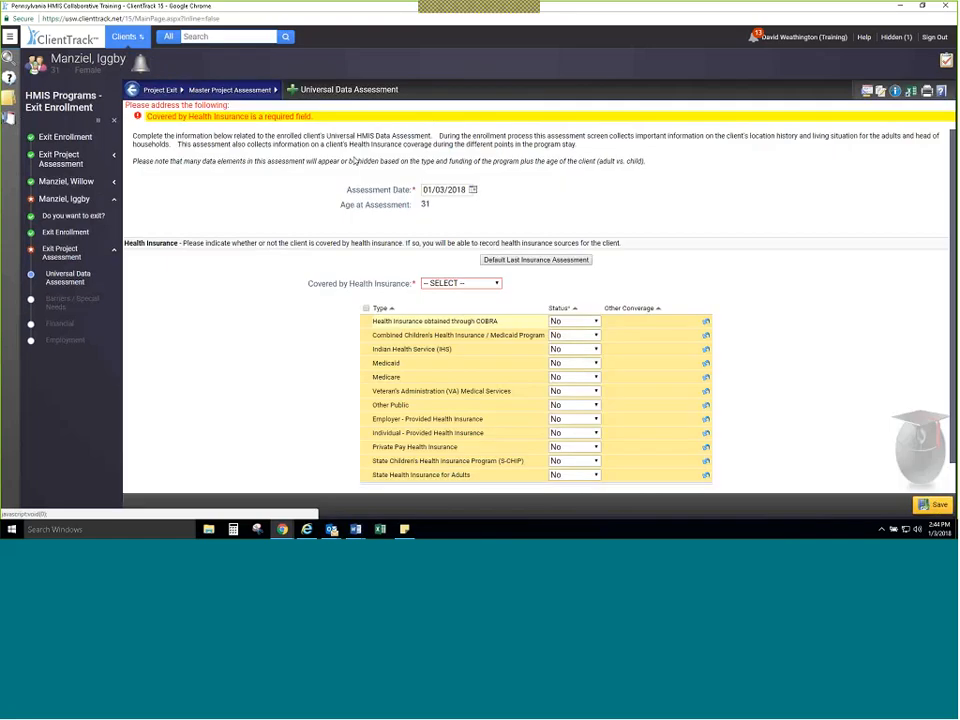
left_click(494, 262)
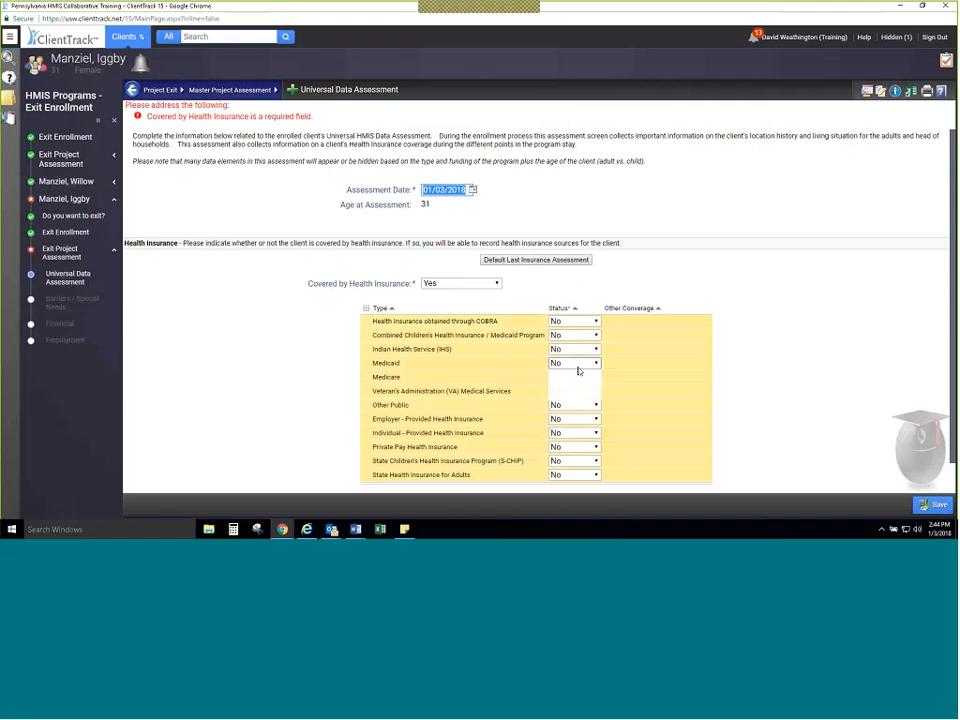
left_click(771, 386)
scroll(771, 386, "down", 1)
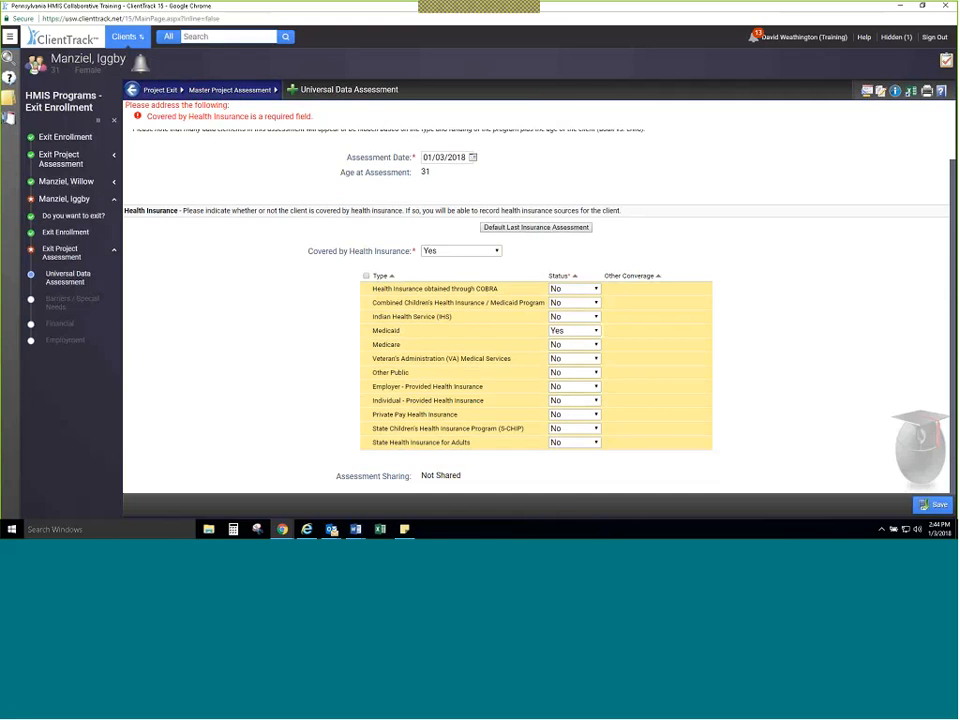
left_click(940, 505)
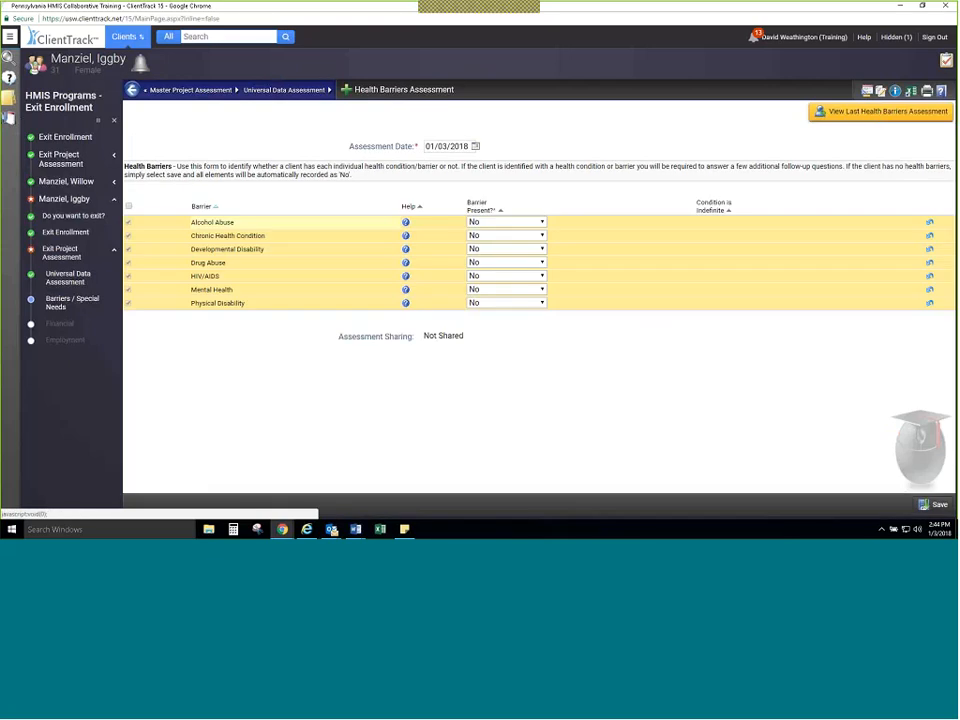
Step: Review the adult's last health barriers assessment and save the exit health barriers assessment with all barriers as No
left_click(877, 115)
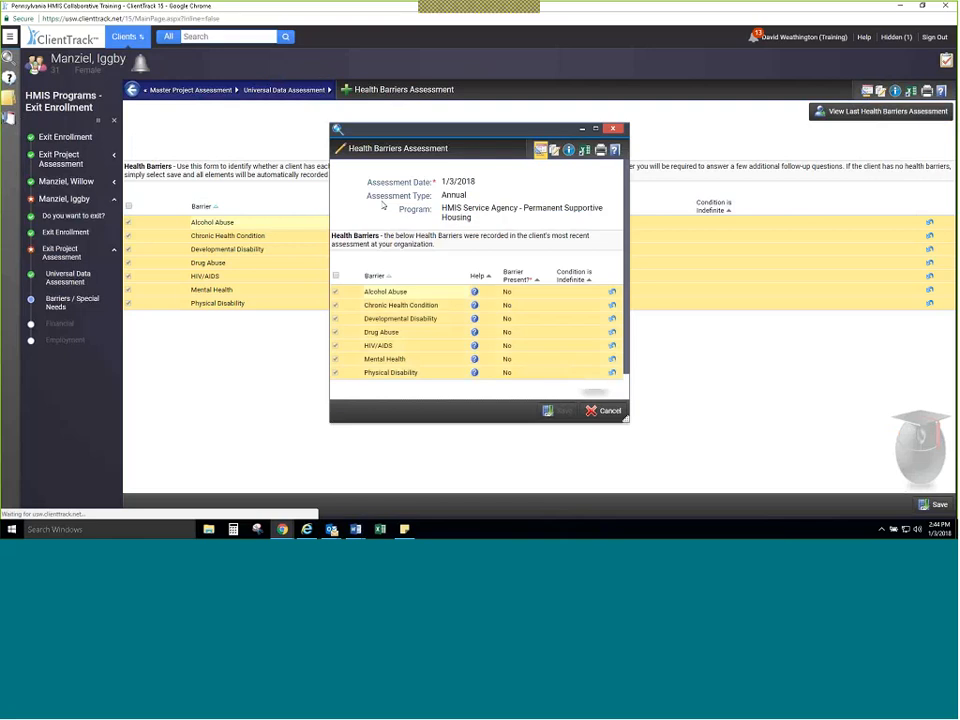
left_click(614, 129)
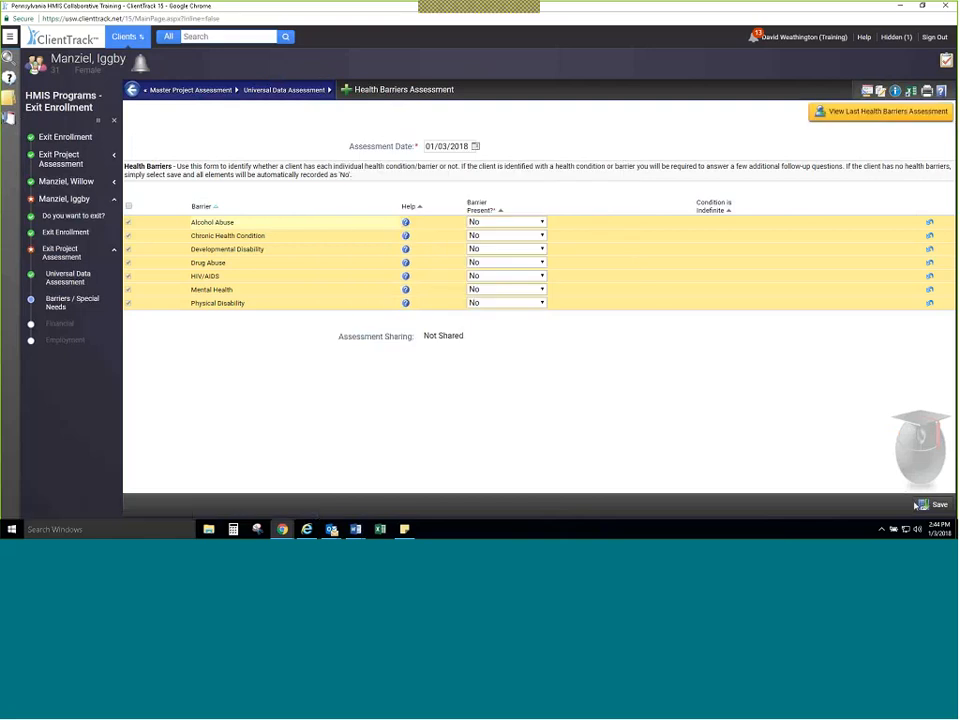
left_click(921, 507)
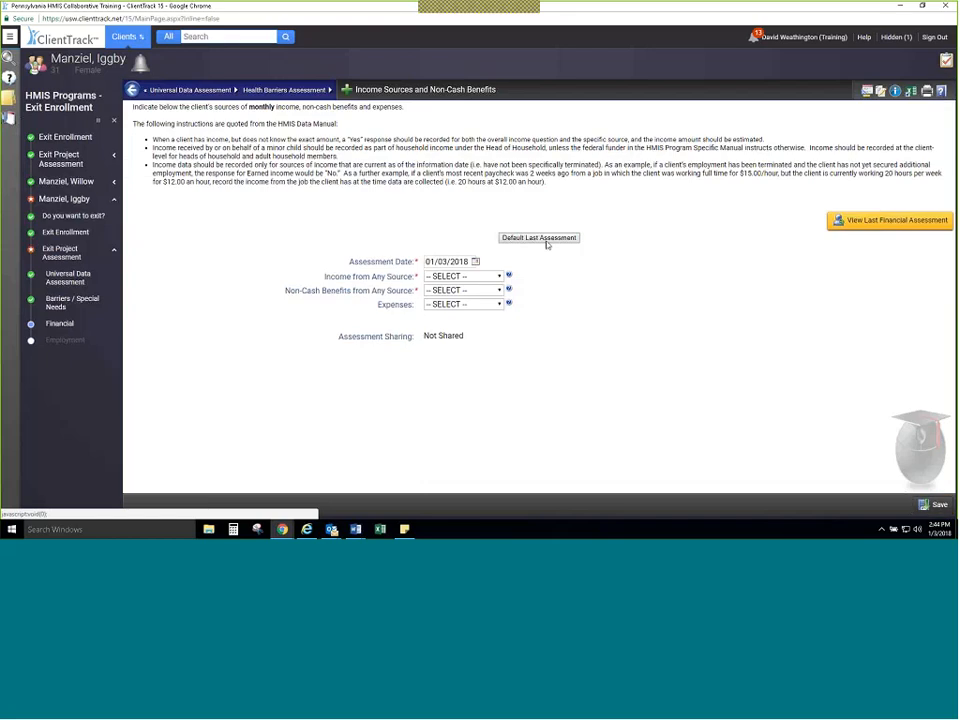
Step: Save the financial assessment defaulted from the last one, with income and non-cash benefits as No, and skip the employment assessment after trying to default it
left_click(539, 238)
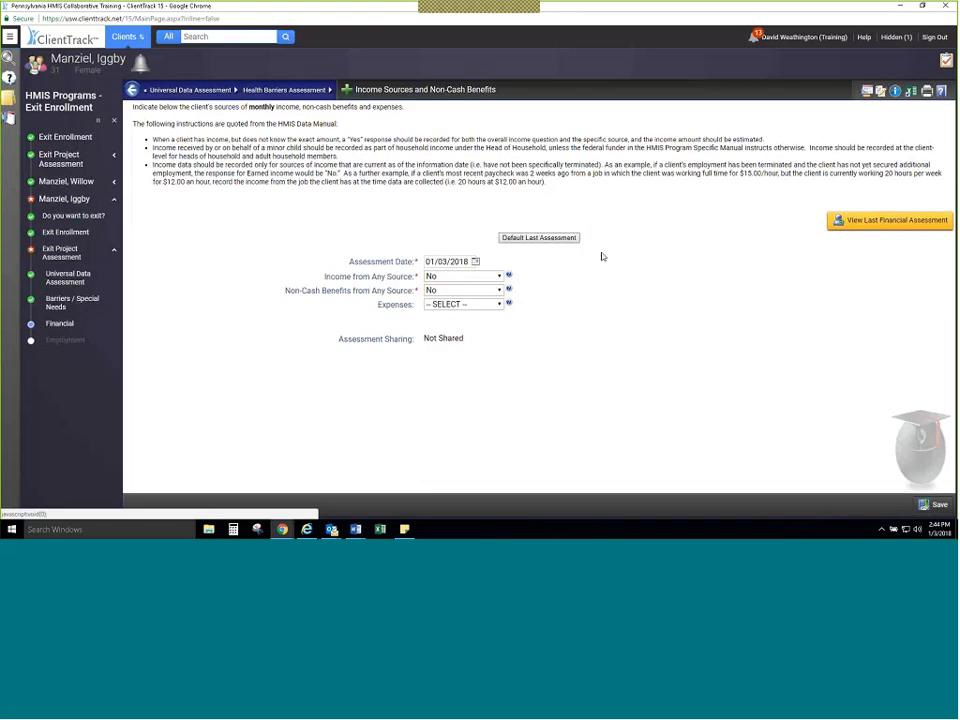
left_click(936, 503)
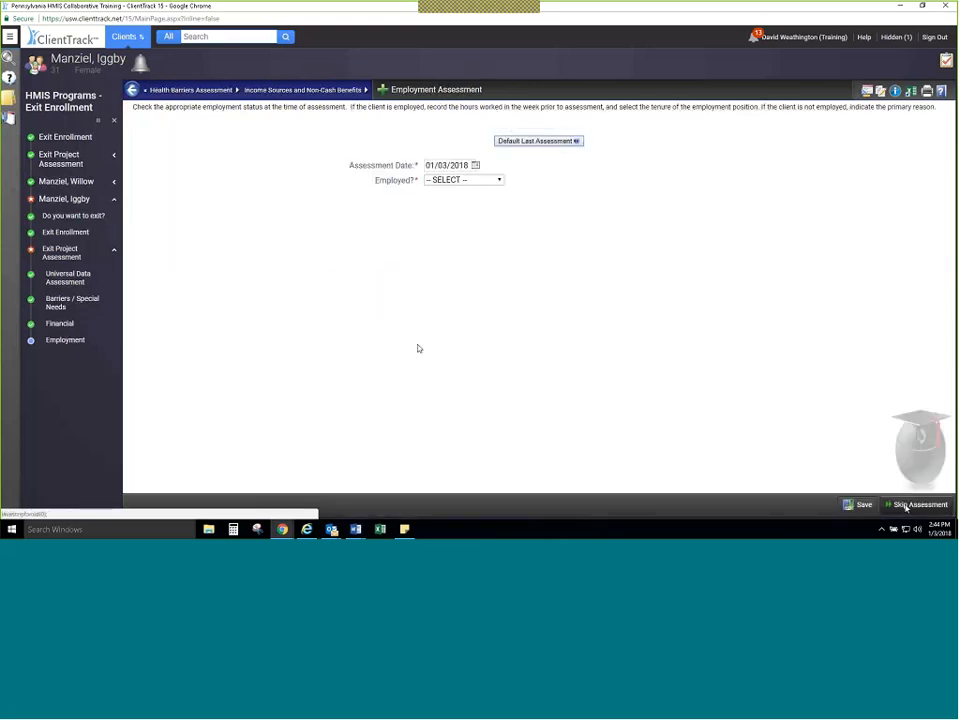
left_click(527, 142)
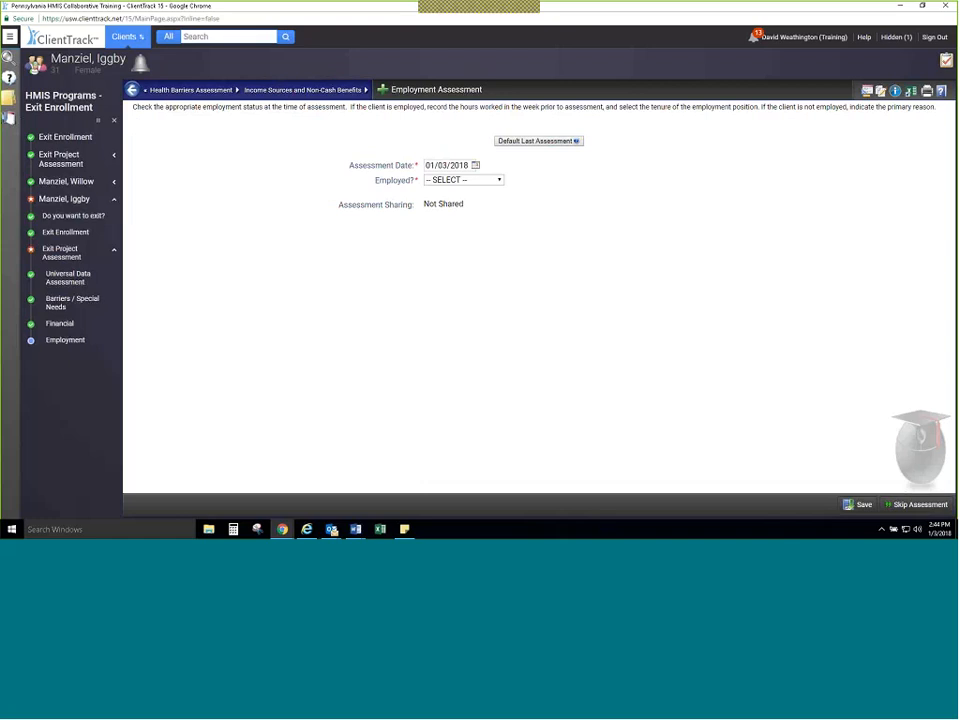
left_click(916, 505)
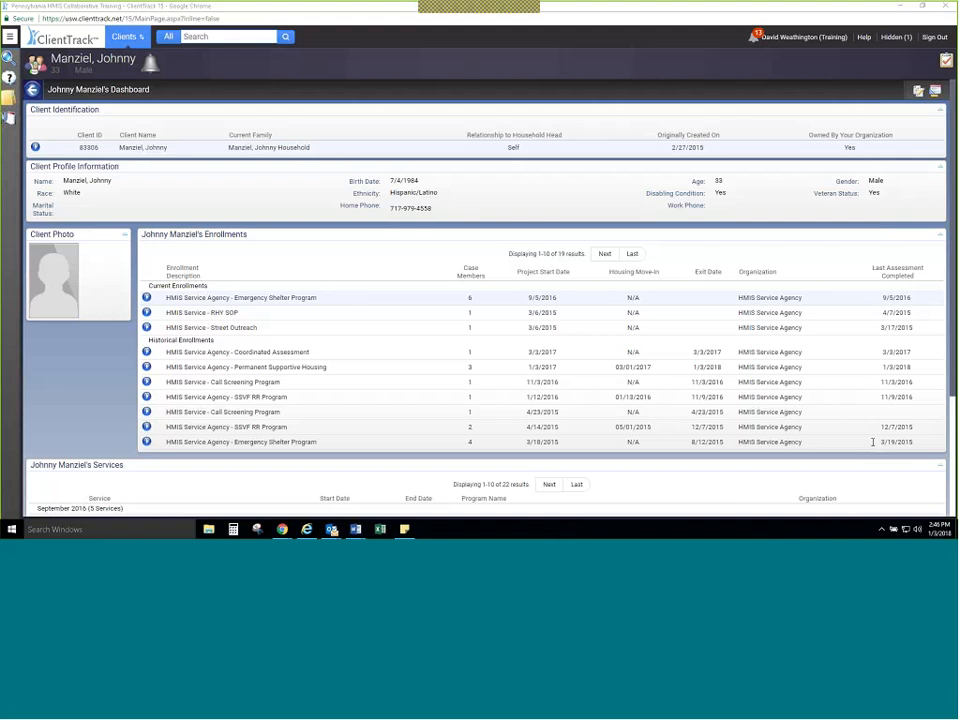
Step: Check the hidden Annual Assessment Data Check Report, minimize it again, and open the workspace switcher
left_click(893, 36)
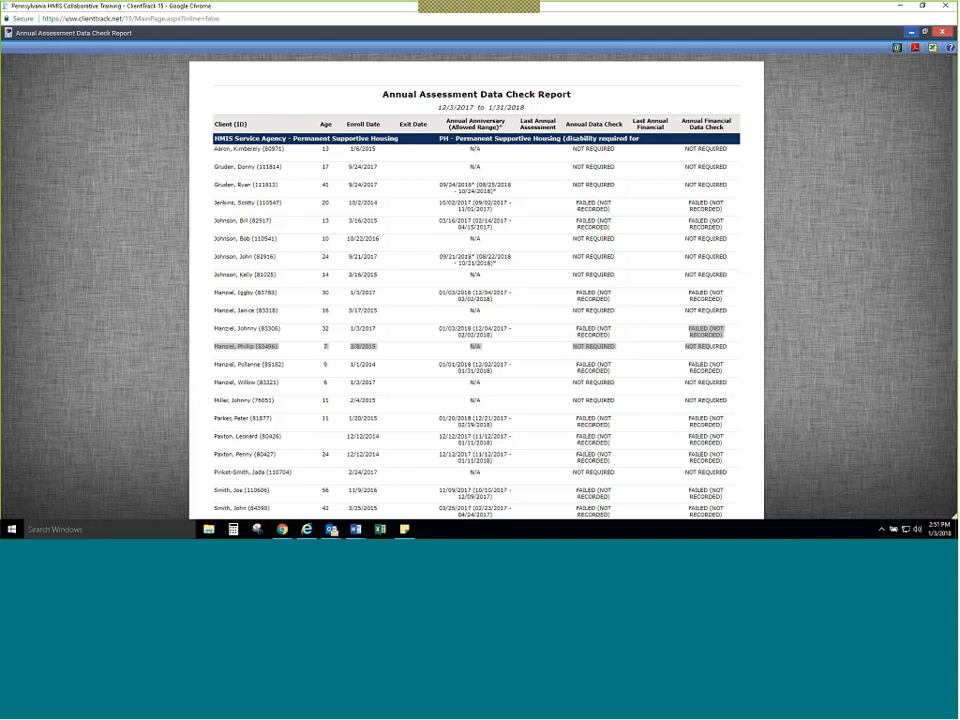
left_click(911, 33)
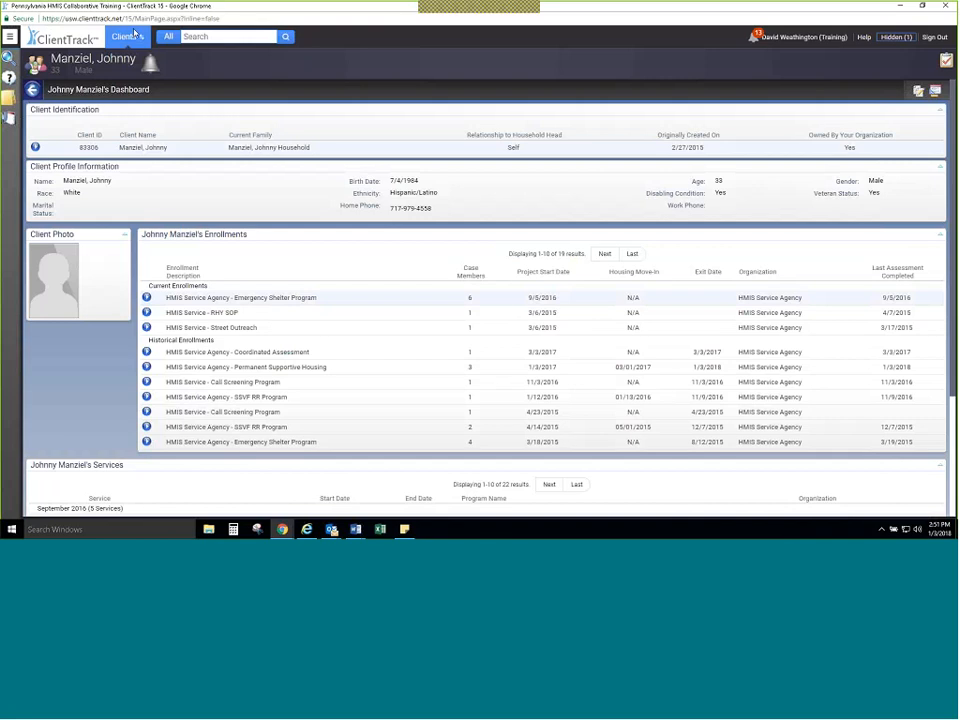
left_click(134, 34)
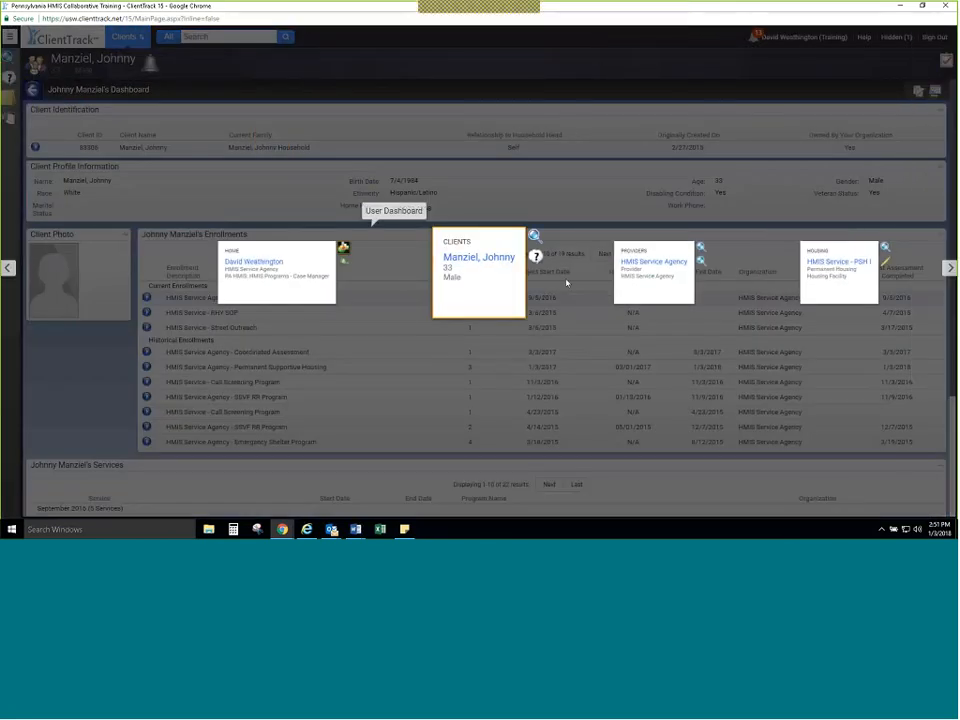